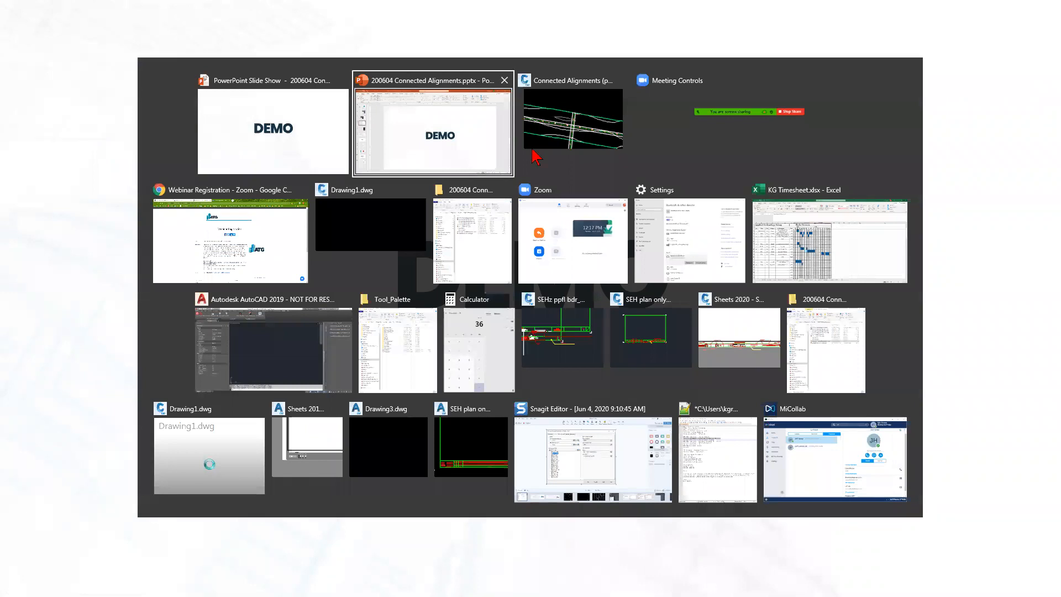
# Switch to the Connected Alignments drawing in Civil 3D and look over the crossing of the two road alignments
pyautogui.click(573, 119)
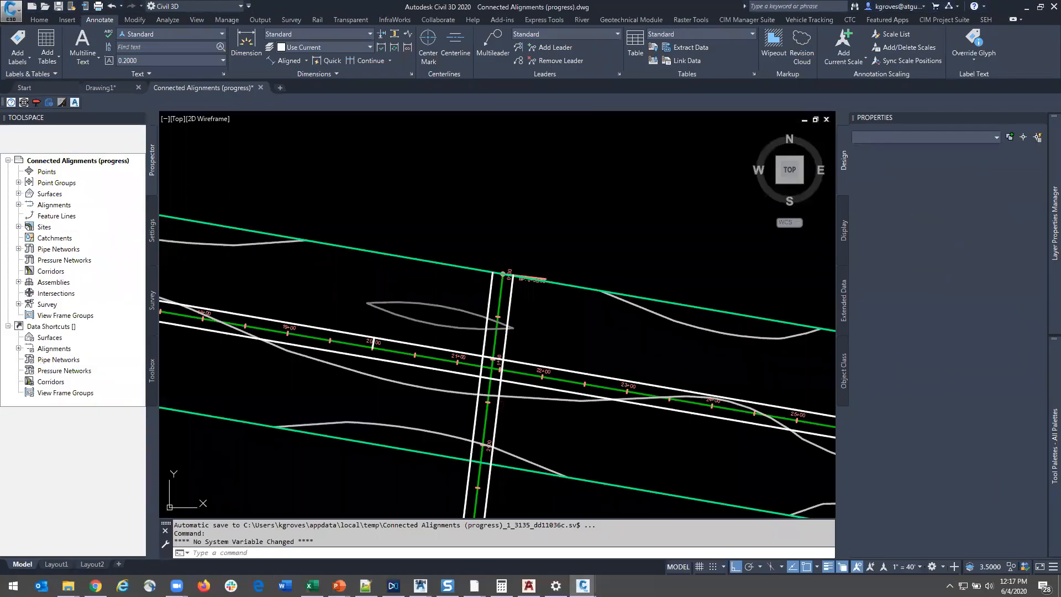
pyautogui.scroll(-1, 563, 427)
pyautogui.click(563, 427)
pyautogui.scroll(-3, 563, 427)
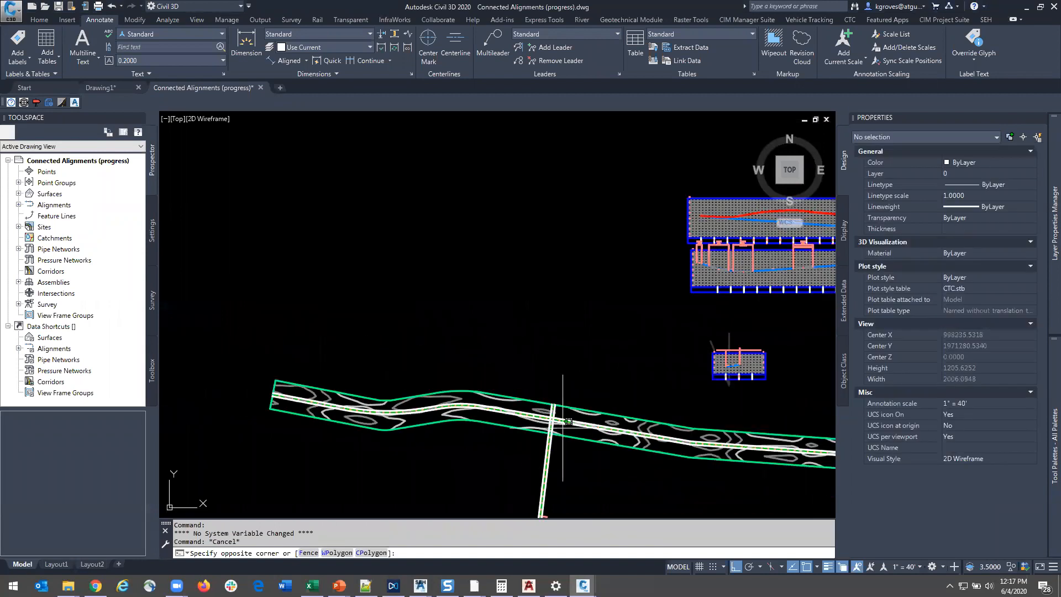
pyautogui.scroll(-2, 557, 427)
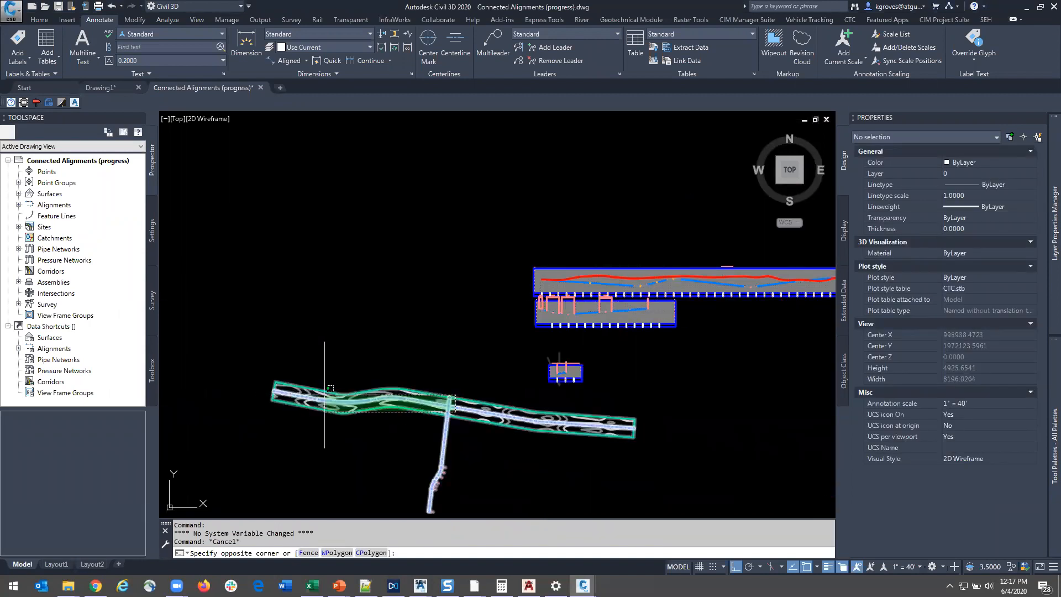
pyautogui.press('Escape')
pyautogui.scroll(6, 448, 397)
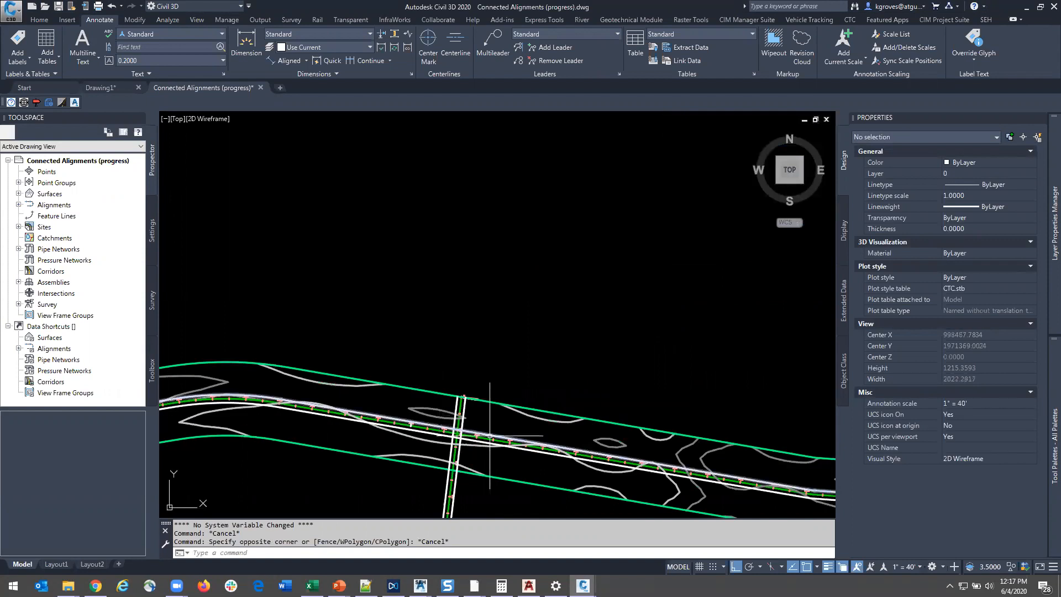
pyautogui.scroll(-4, 436, 428)
pyautogui.scroll(4, 423, 339)
pyautogui.scroll(6, 423, 340)
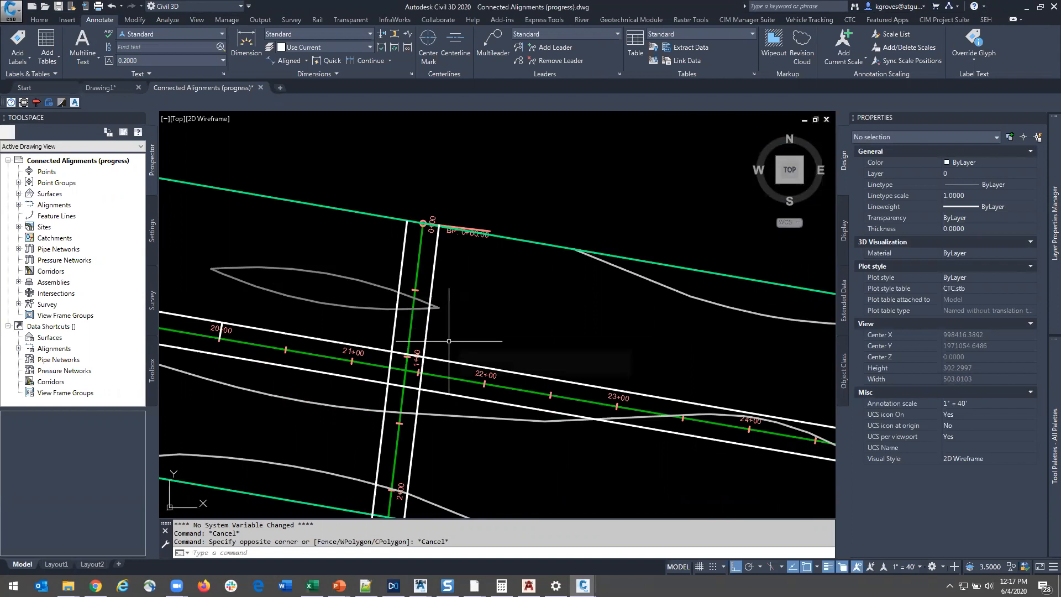
pyautogui.scroll(-5, 449, 341)
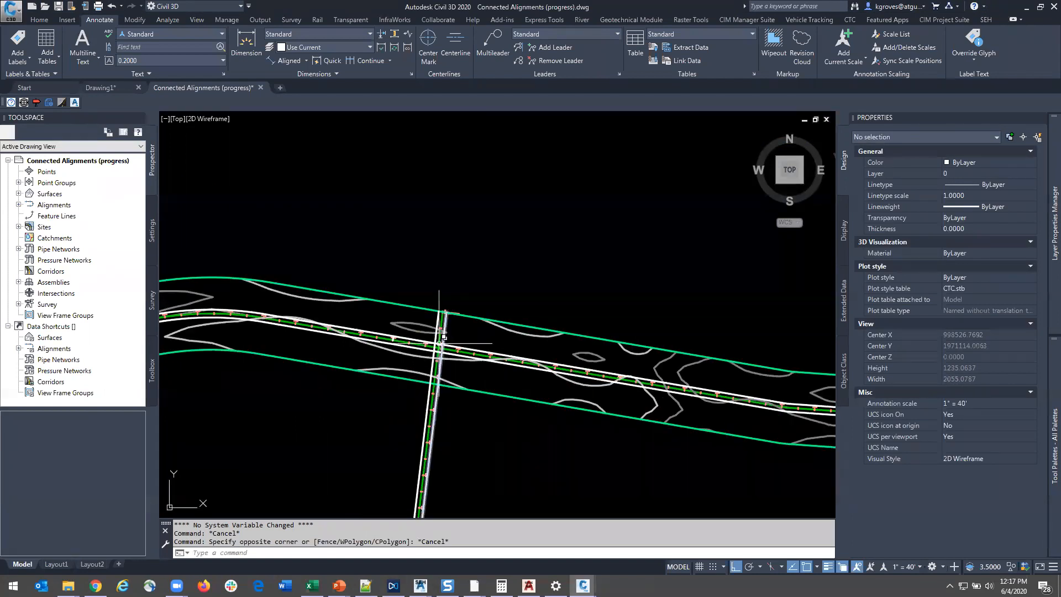
pyautogui.scroll(5, 436, 354)
# Inspect the properties of the long east-west road alignment and of the side-street alignment crossing it
pyautogui.click(423, 376)
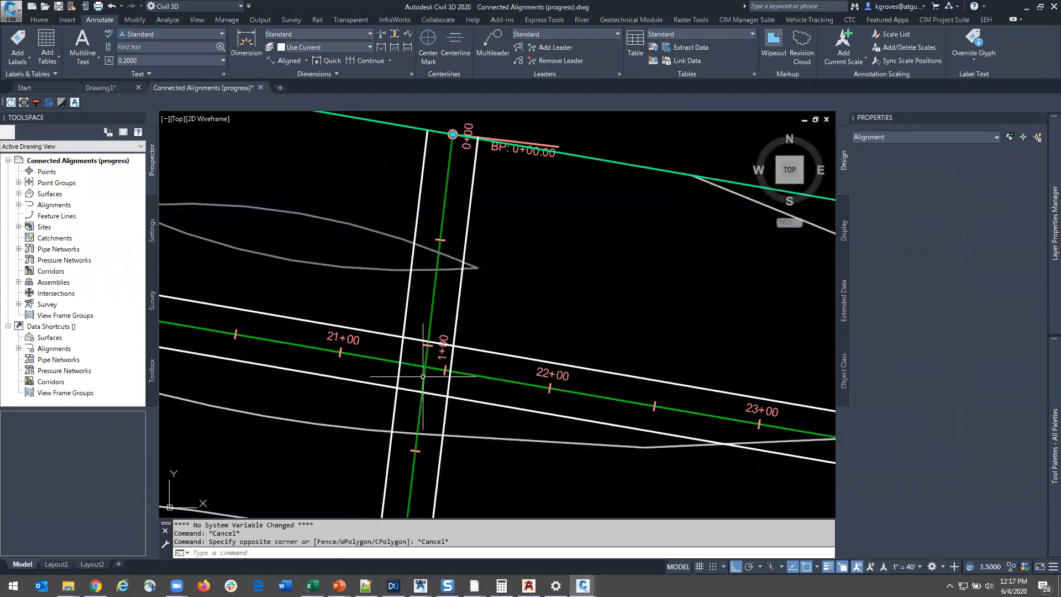
pyautogui.press('Escape')
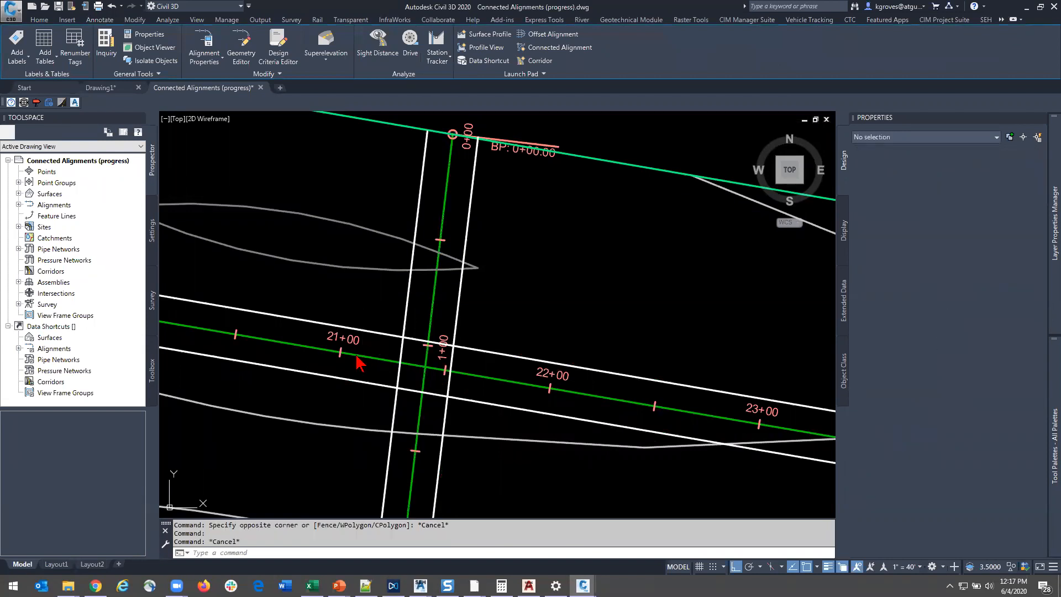
pyautogui.click(359, 353)
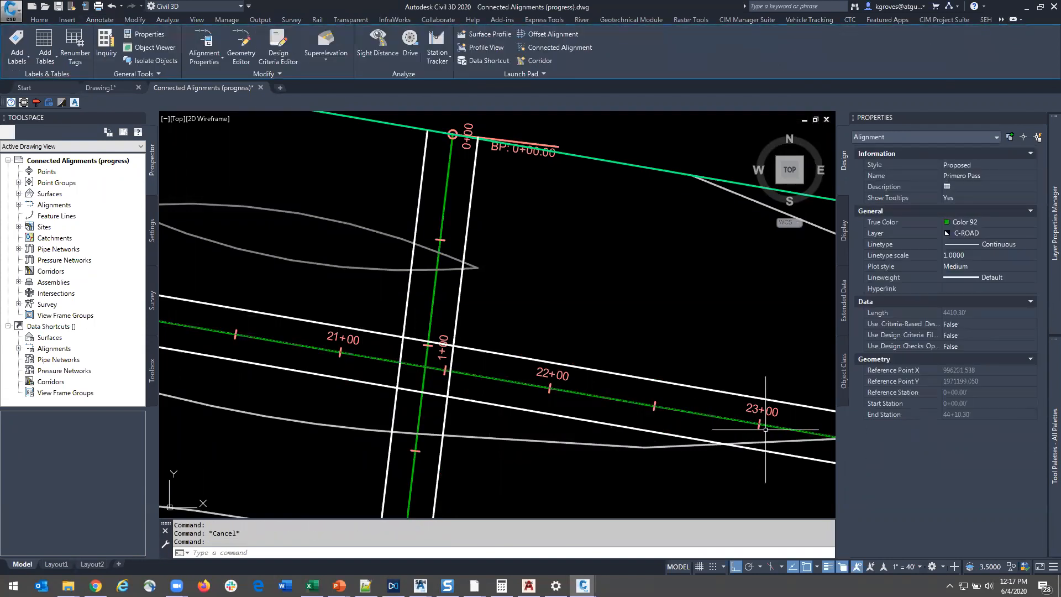
pyautogui.press('Escape')
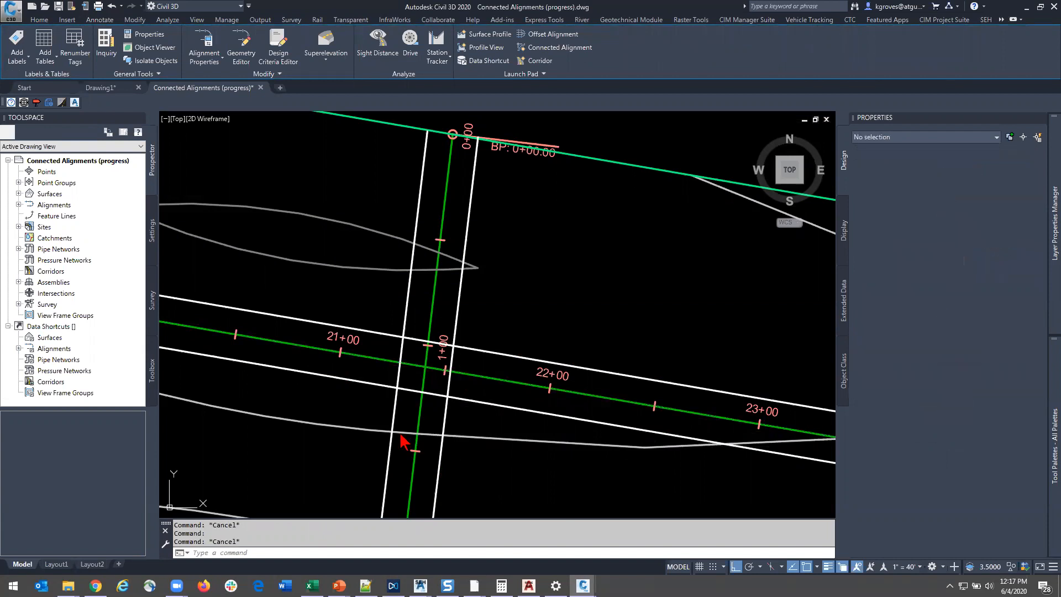
pyautogui.click(429, 418)
pyautogui.click(415, 416)
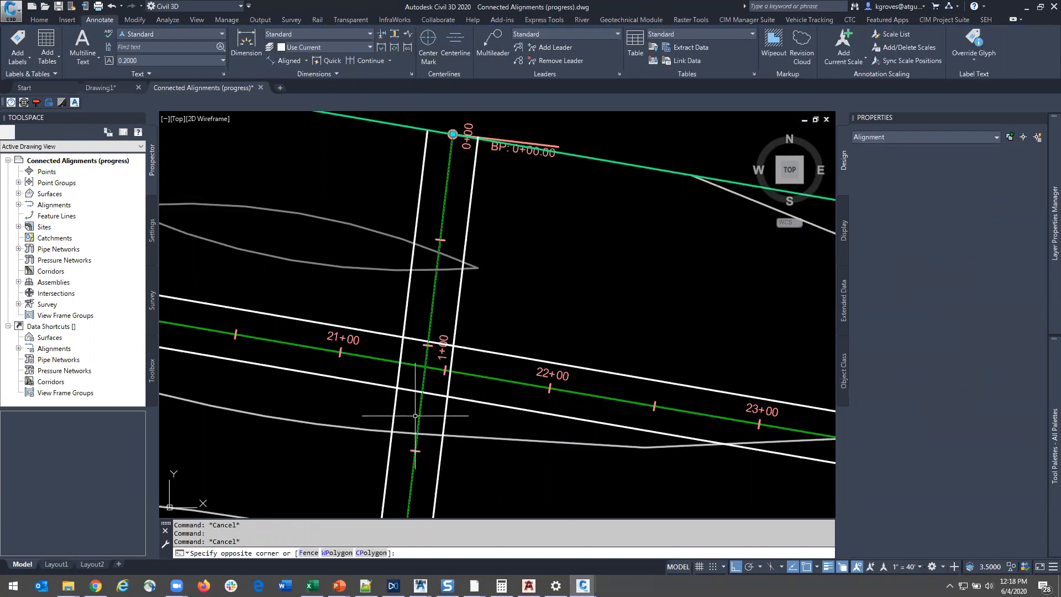
pyautogui.scroll(-1, 418, 473)
pyautogui.moveTo(421, 472); pyautogui.dragTo(496, 324, button='middle')
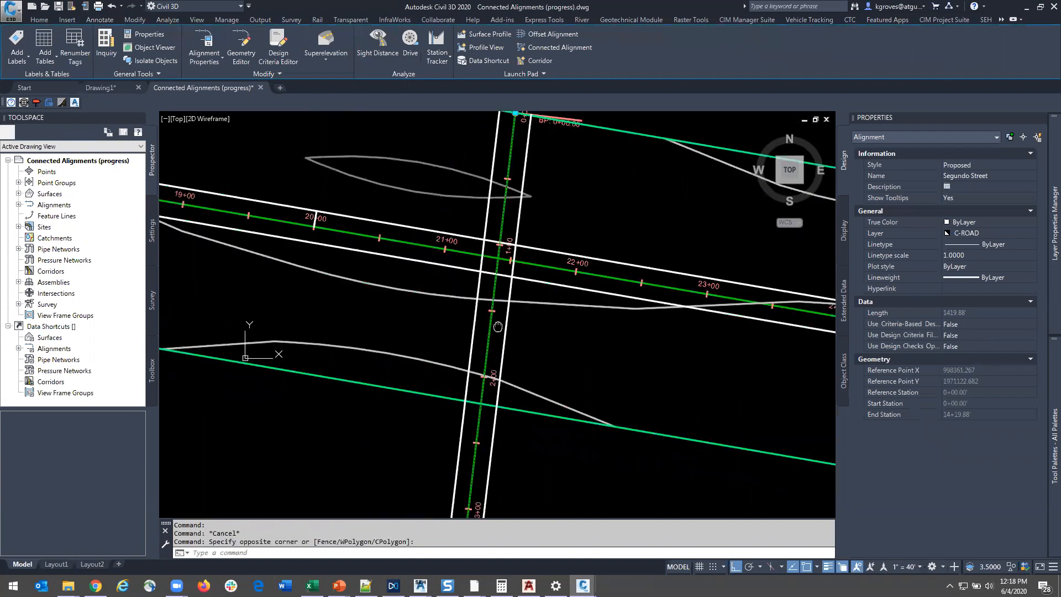
pyautogui.press('Escape')
pyautogui.scroll(-2, 478, 354)
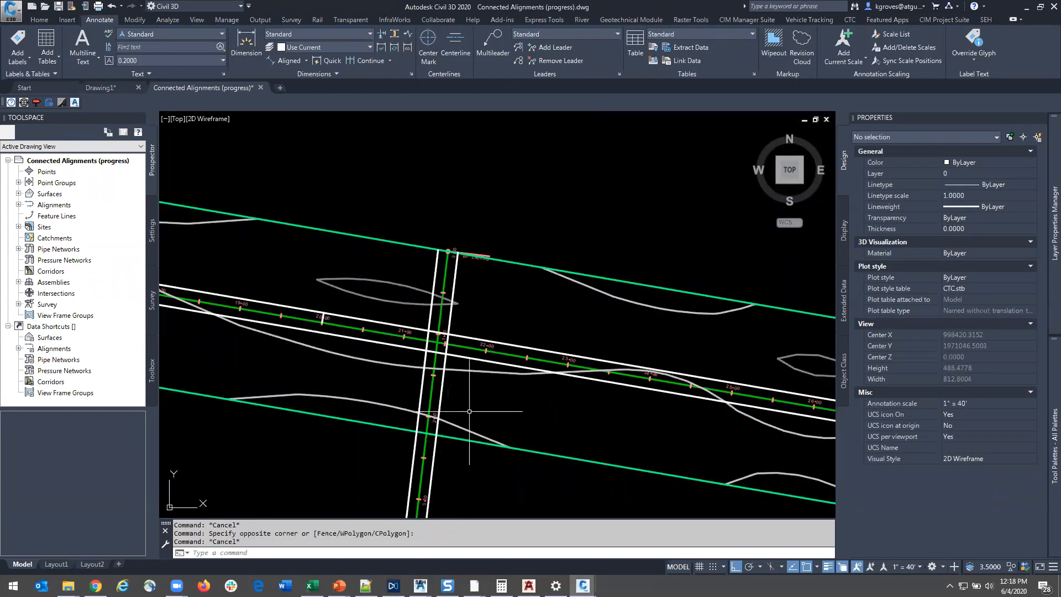
pyautogui.moveTo(469, 412)
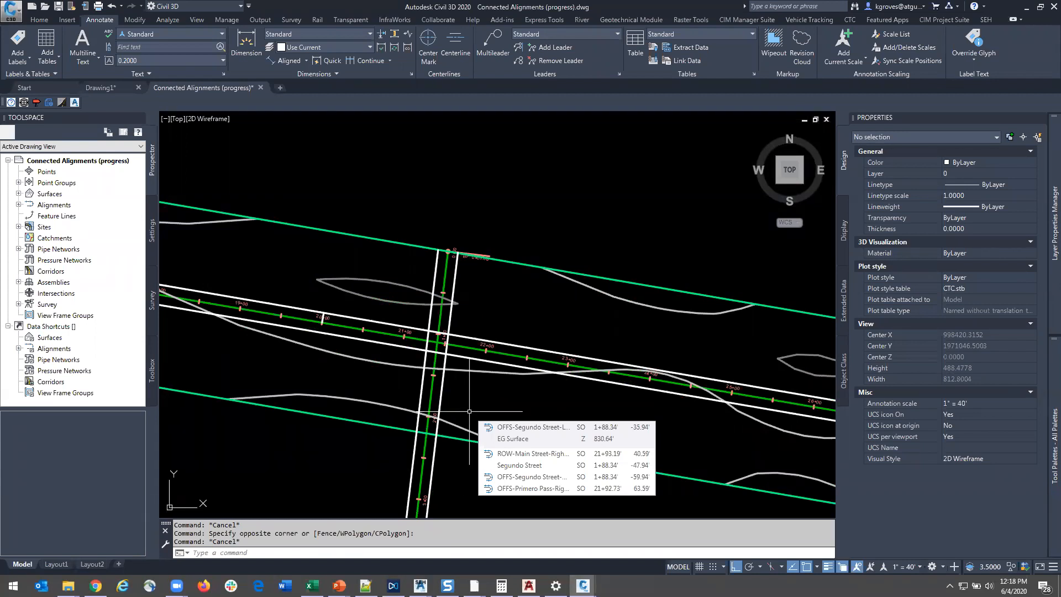
# Draw a polyline from the offset line near station 20+00 to the northwest offset intersection and up the side street's west offset to its end
pyautogui.scroll(-8, 469, 411)
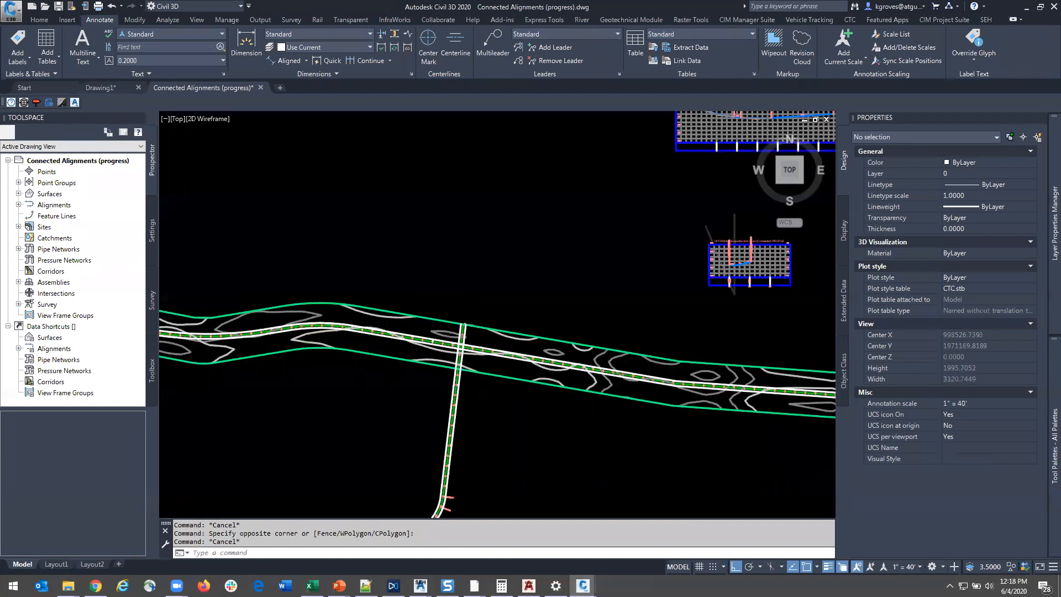
pyautogui.scroll(5, 487, 332)
pyautogui.moveTo(407, 382); pyautogui.dragTo(511, 348, button='middle')
pyautogui.scroll(2, 391, 361)
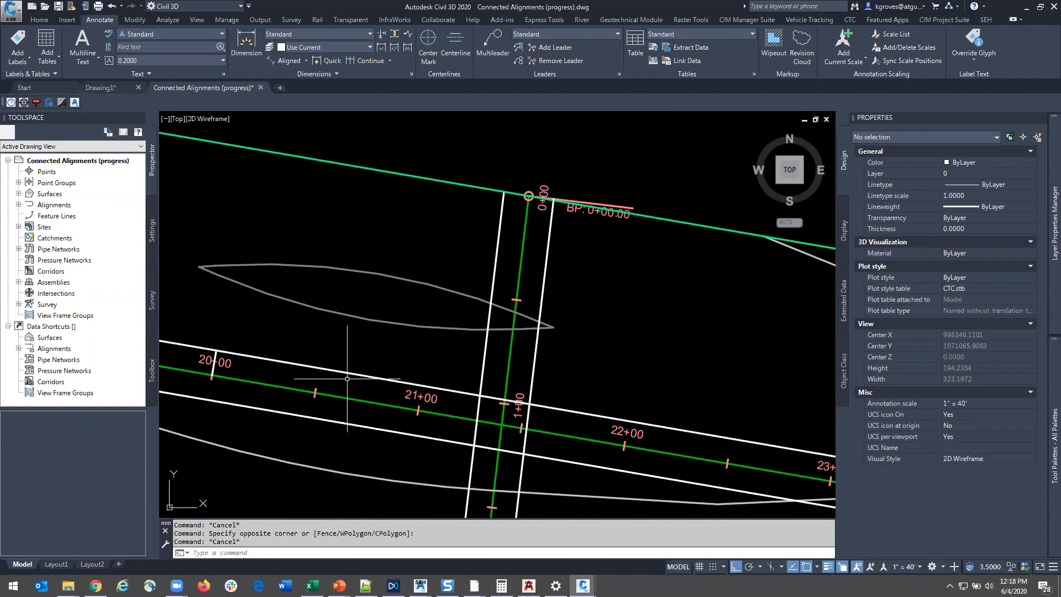
pyautogui.moveTo(360, 375)
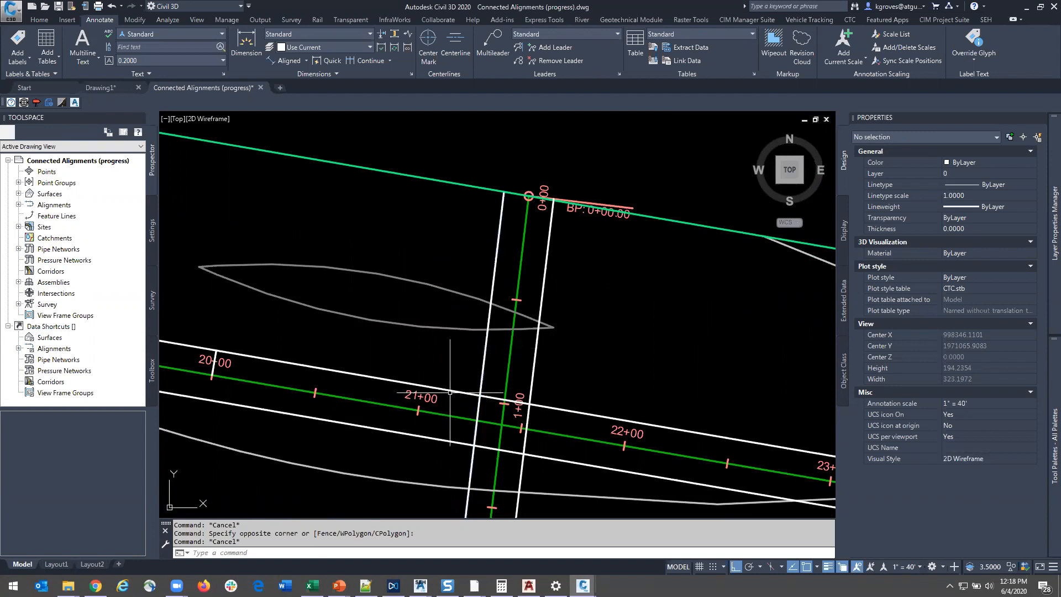
pyautogui.write('pl')
pyautogui.press('Return')
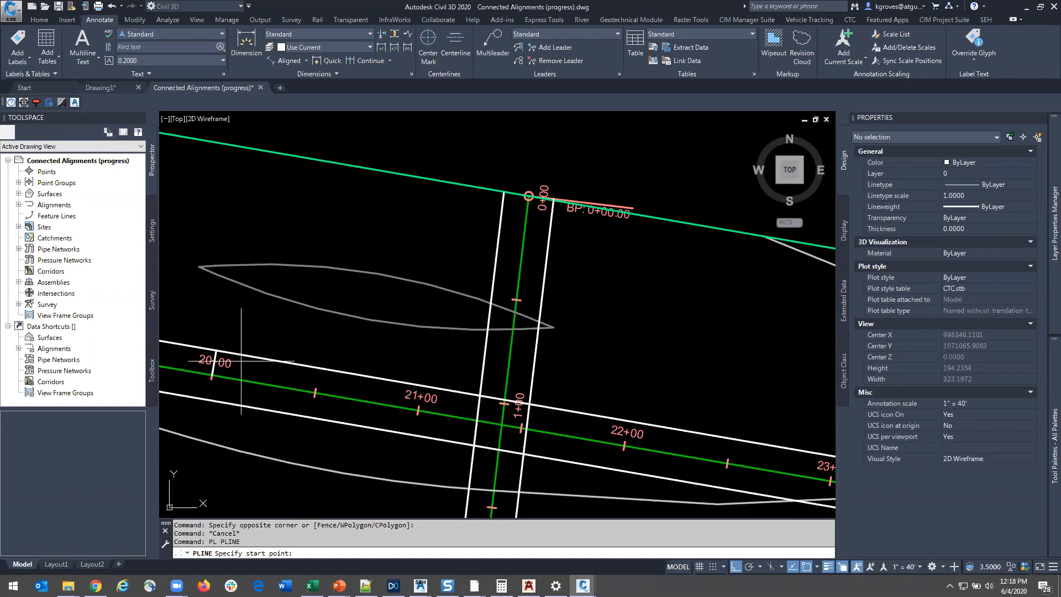
pyautogui.click(216, 350)
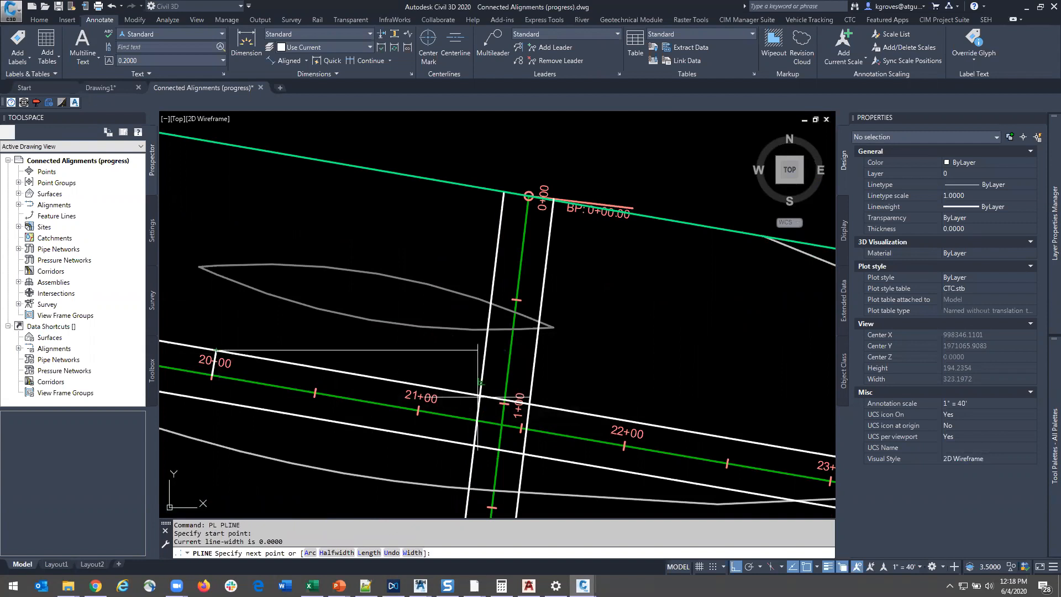
pyautogui.keyDown('shift'); pyautogui.rightClick(481, 396); pyautogui.keyUp('shift')
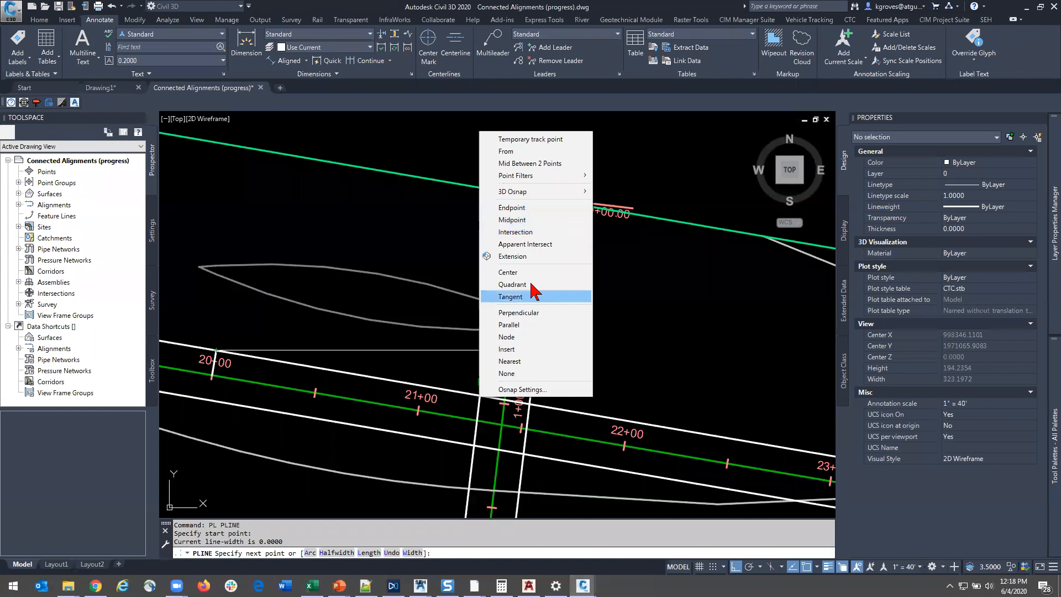
pyautogui.click(516, 232)
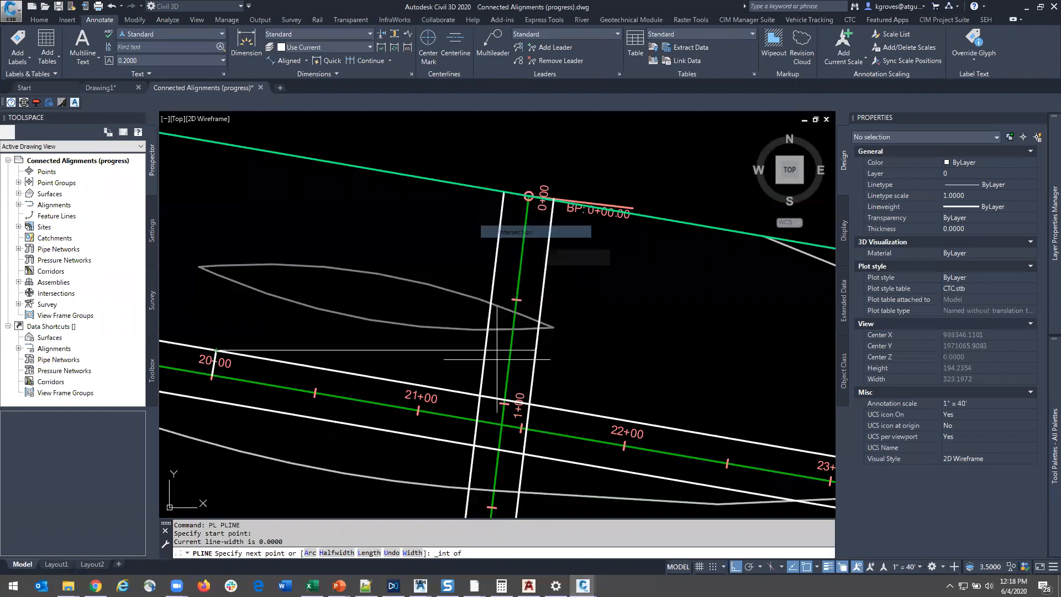
pyautogui.click(474, 394)
pyautogui.scroll(1, 499, 269)
pyautogui.scroll(-1, 495, 279)
pyautogui.press('Escape')
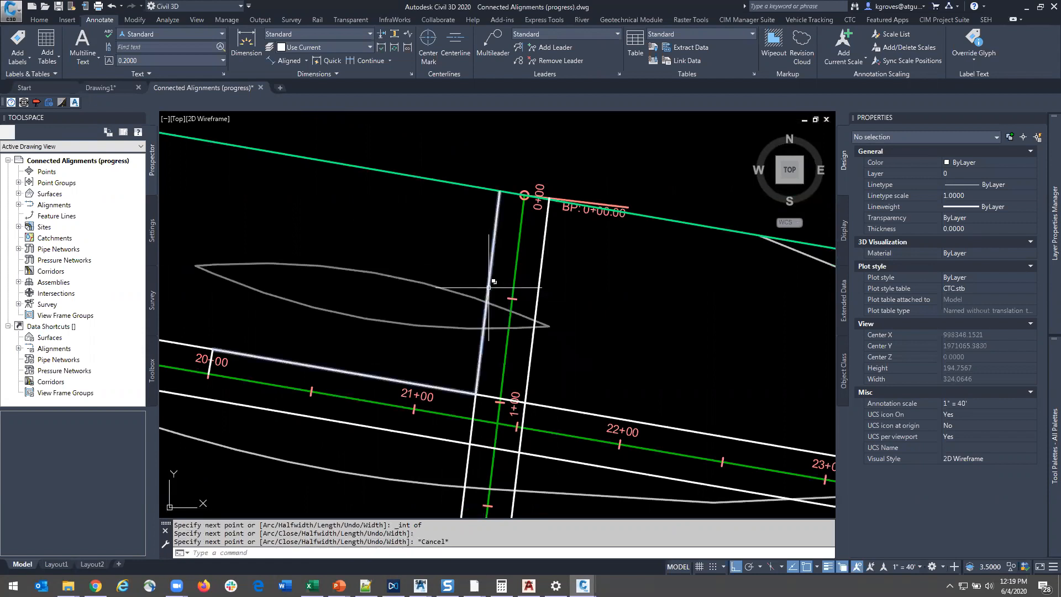
# Isolate the new polyline from all other objects in the drawing
pyautogui.click(489, 287)
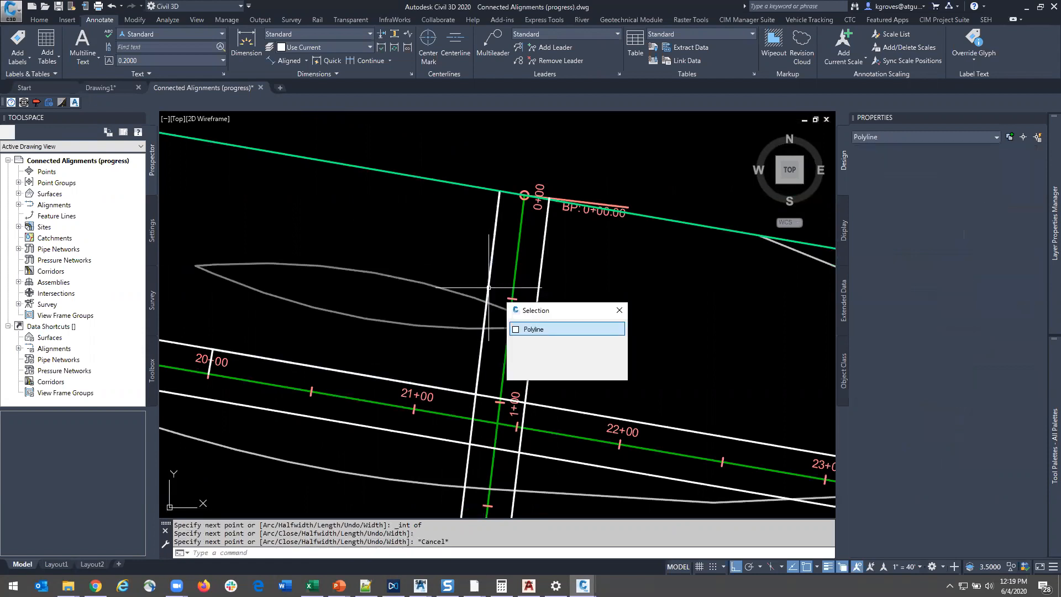
pyautogui.click(567, 330)
pyautogui.rightClick(568, 334)
pyautogui.moveTo(620, 366)
pyautogui.click(653, 367)
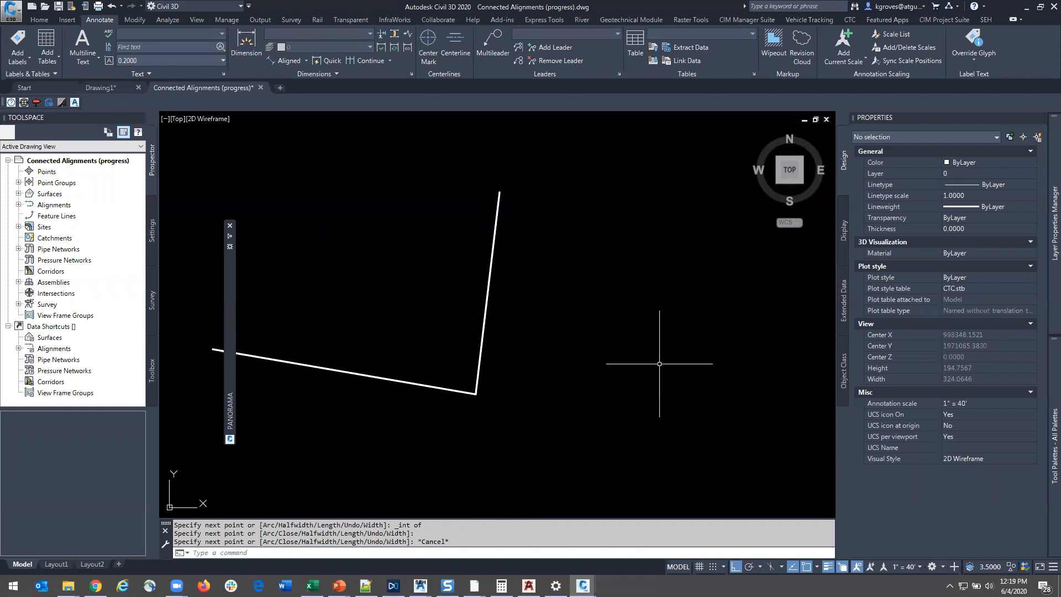
# Fillet the polyline's corner with a radius of 35
pyautogui.write('f')
pyautogui.press('Return')
pyautogui.write('r')
pyautogui.press('Return')
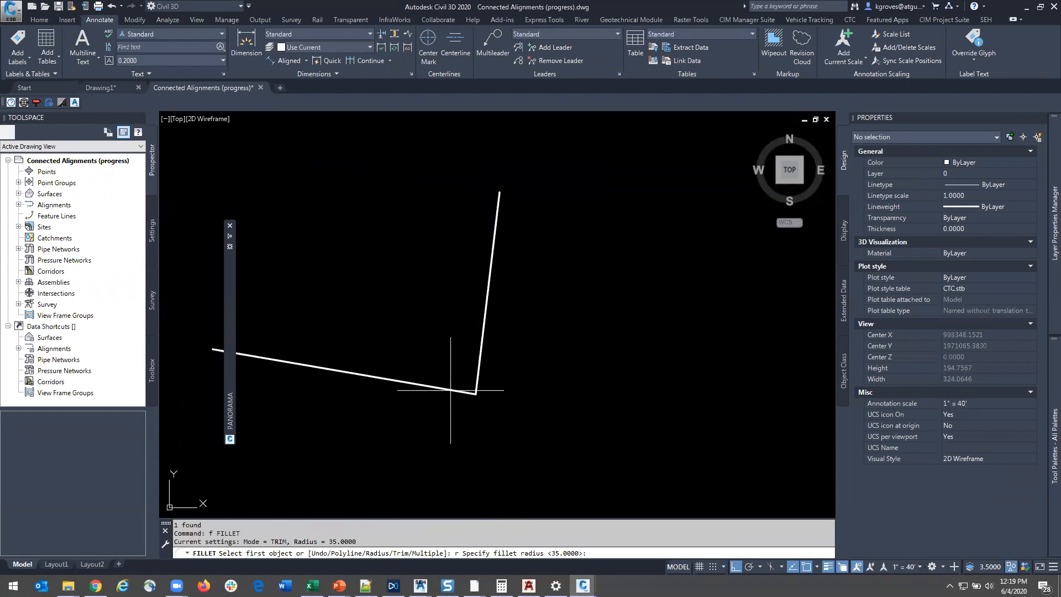
pyautogui.press('Return')
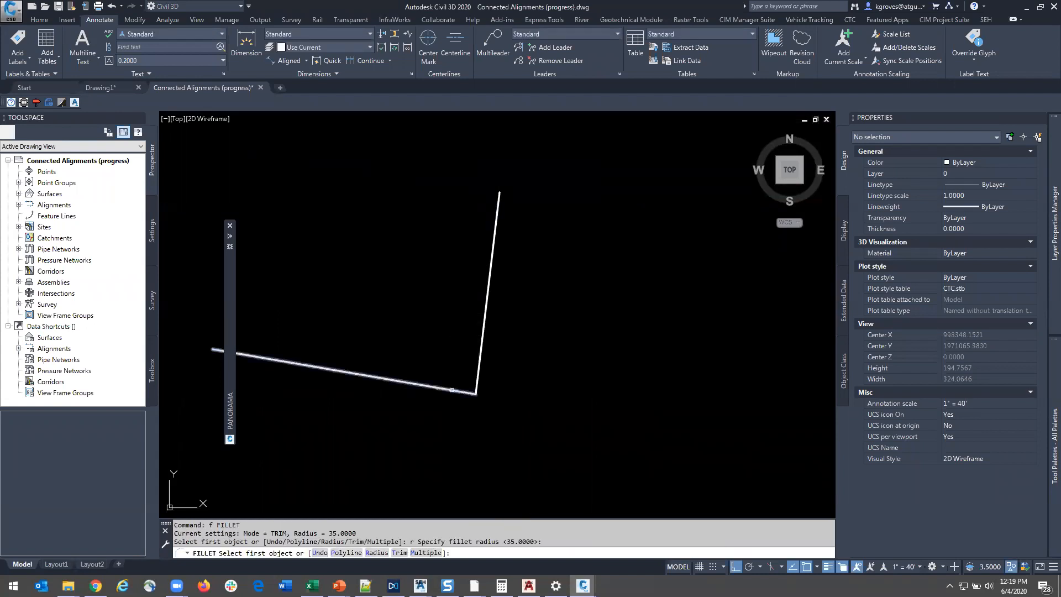
pyautogui.click(463, 390)
pyautogui.click(478, 365)
pyautogui.press('Escape')
pyautogui.press('Escape')
# Draw two circles of radius 30, centred on the two ends of the fillet curve
pyautogui.write('c')
pyautogui.press('Return')
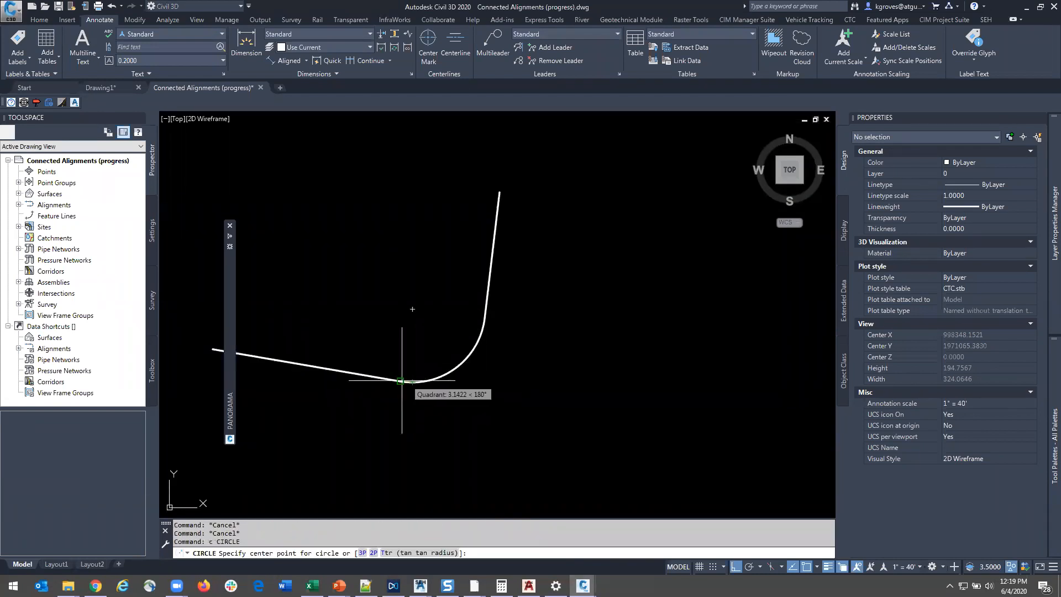
pyautogui.click(400, 381)
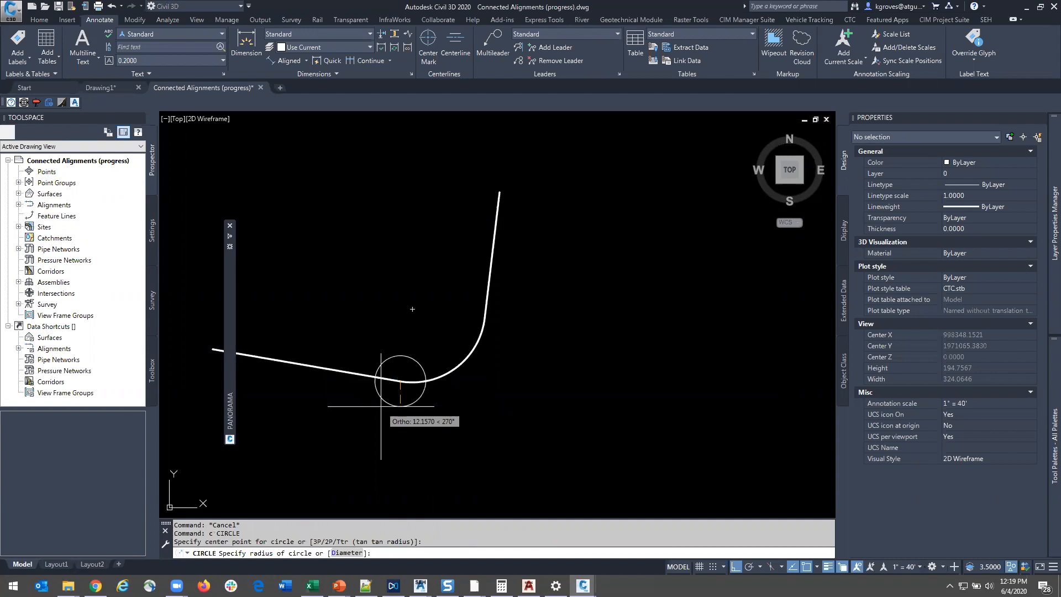
pyautogui.write('30')
pyautogui.press('Return')
pyautogui.press('Return')
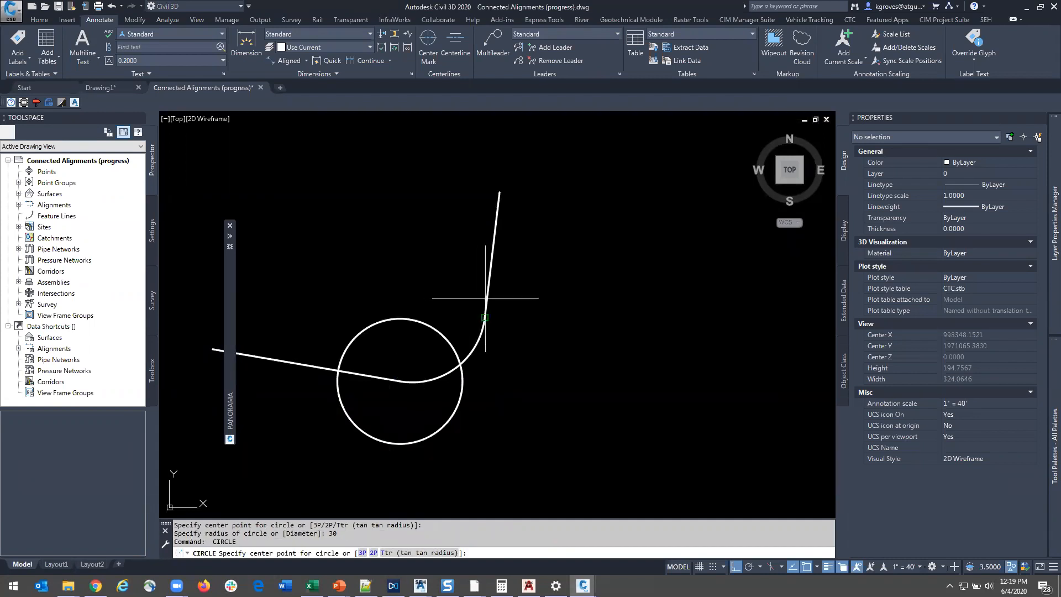
pyautogui.click(485, 318)
pyautogui.write('30')
pyautogui.press('Return')
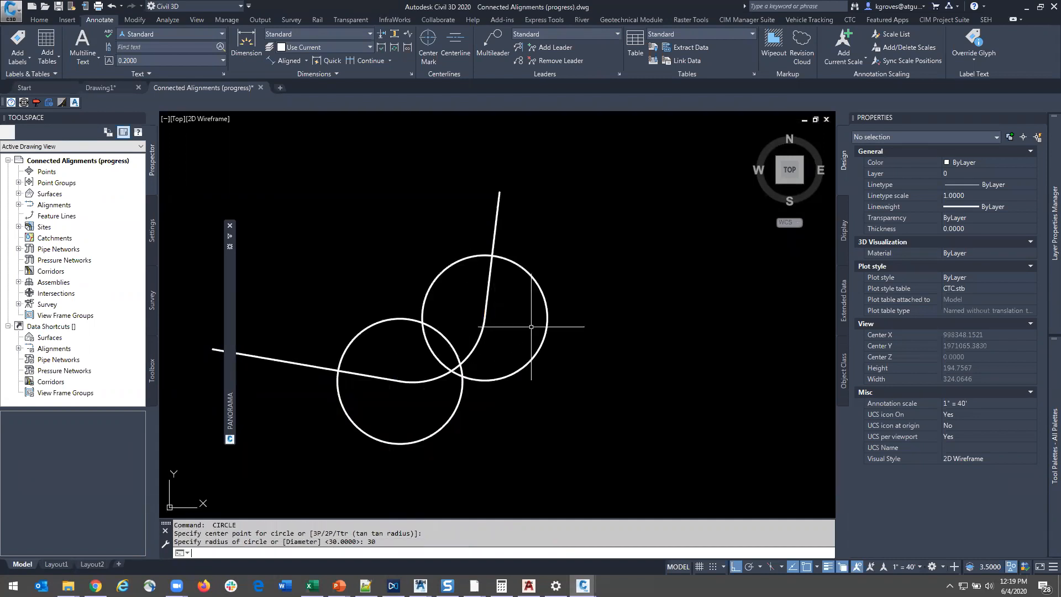
# Trim both ends of the polyline back to the circles, using the two circles as cutting edges
pyautogui.click(579, 309)
pyautogui.click(519, 336)
pyautogui.click(420, 420)
pyautogui.click(360, 479)
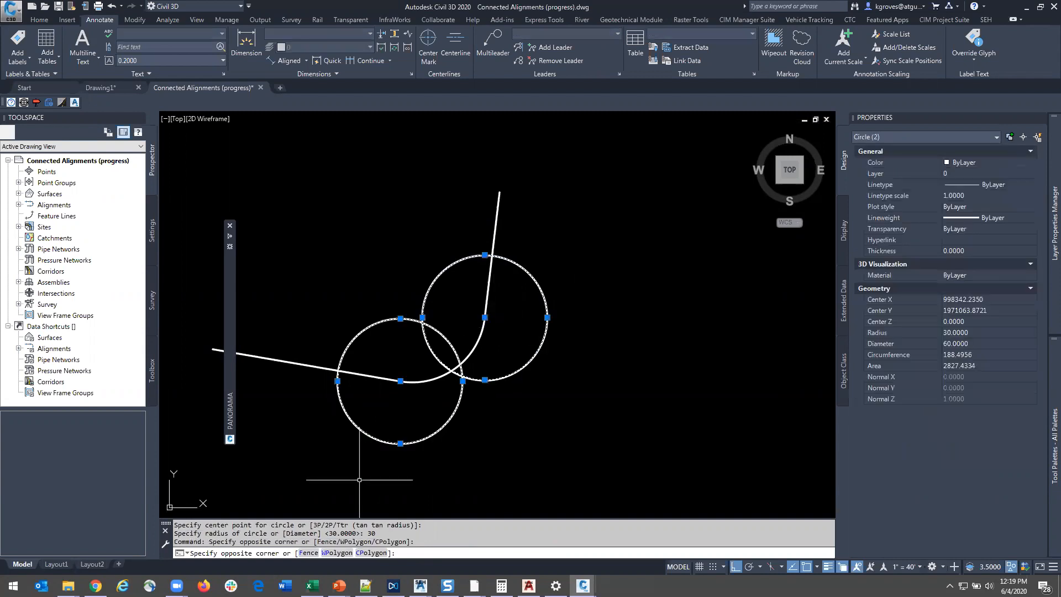
pyautogui.press('Delete')
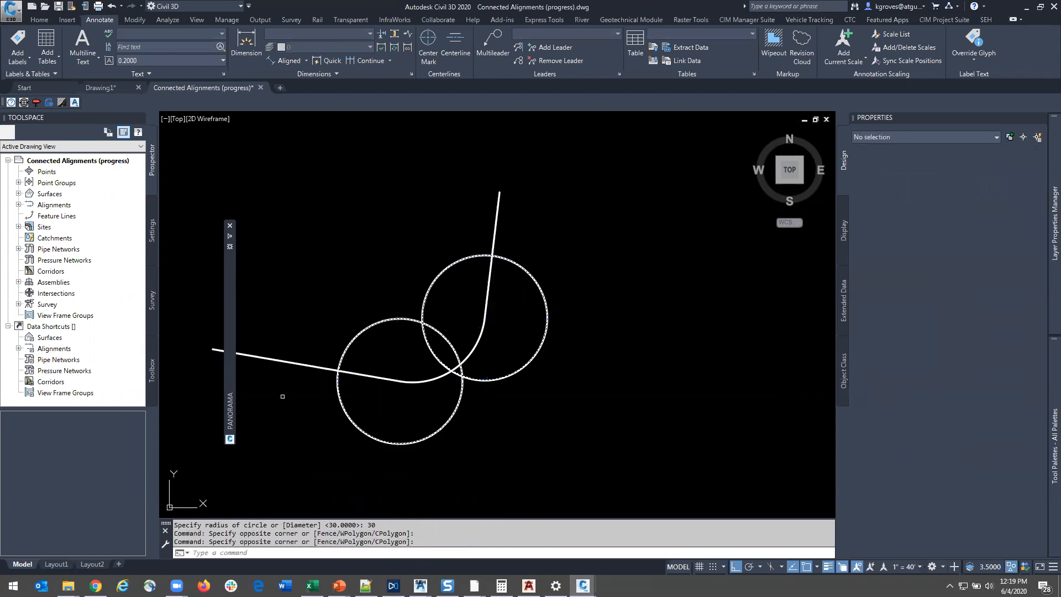
pyautogui.click(276, 384)
pyautogui.click(264, 325)
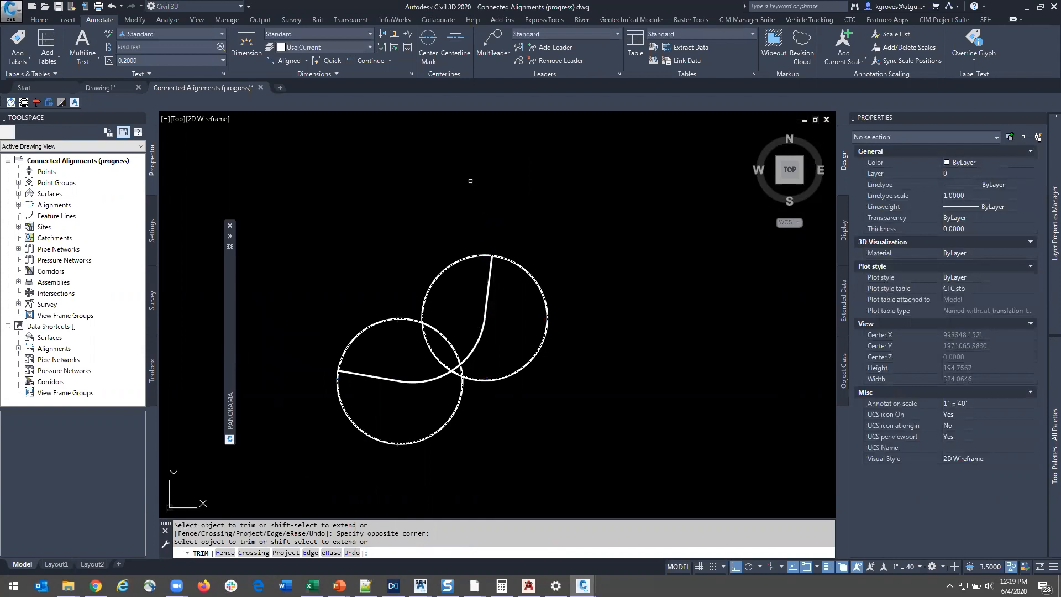
pyautogui.press('Escape')
# Erase the two construction circles
pyautogui.click(477, 429)
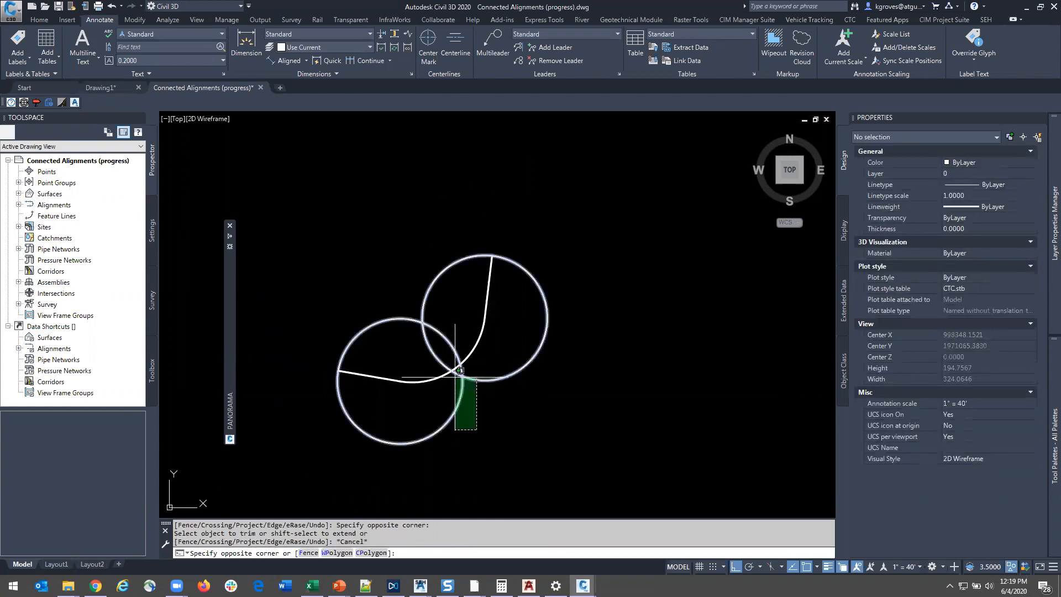
pyautogui.click(460, 370)
pyautogui.press('Delete')
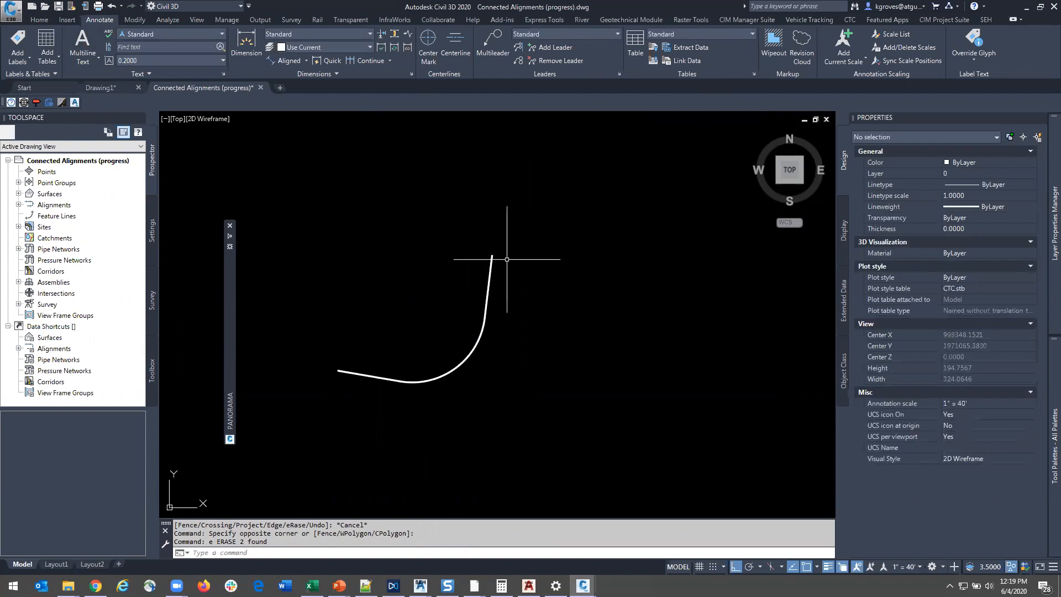
# End the object isolation so all road alignments and surface linework display around the curb return polyline
pyautogui.rightClick(481, 250)
pyautogui.moveTo(531, 285)
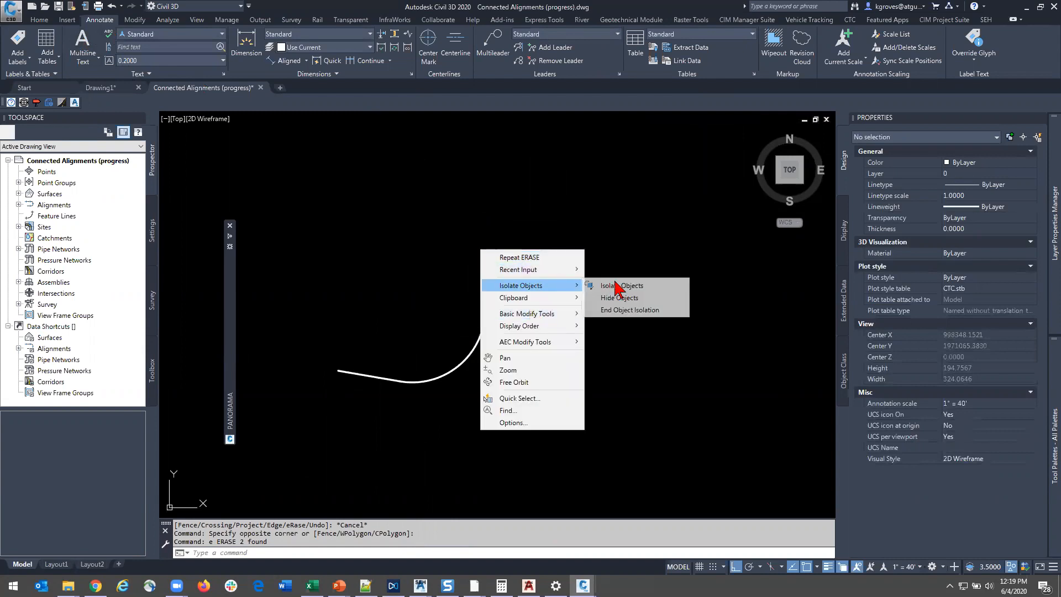
pyautogui.click(622, 308)
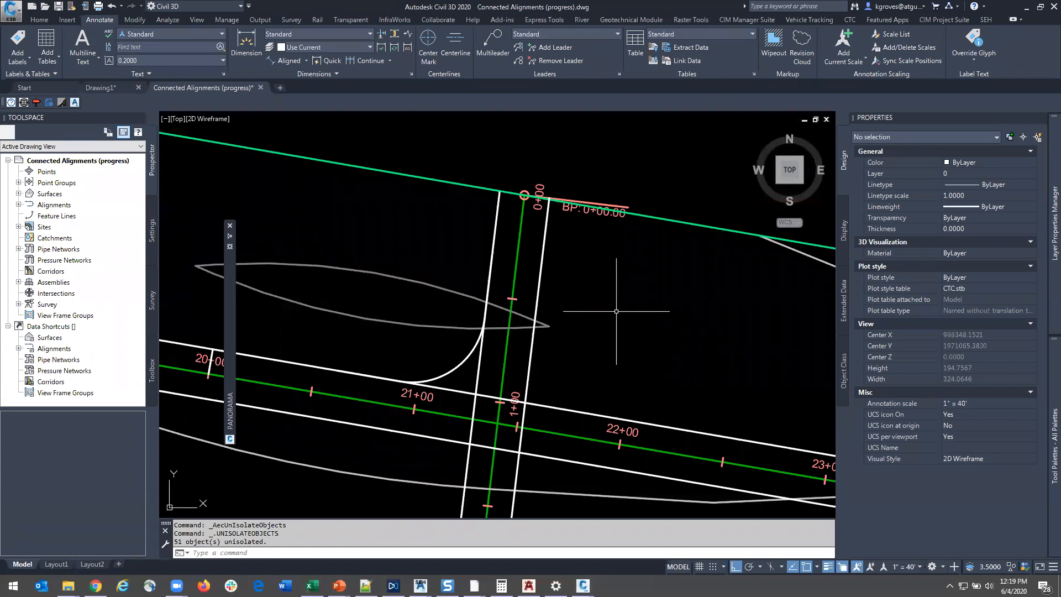
pyautogui.press('Escape')
pyautogui.click(710, 333)
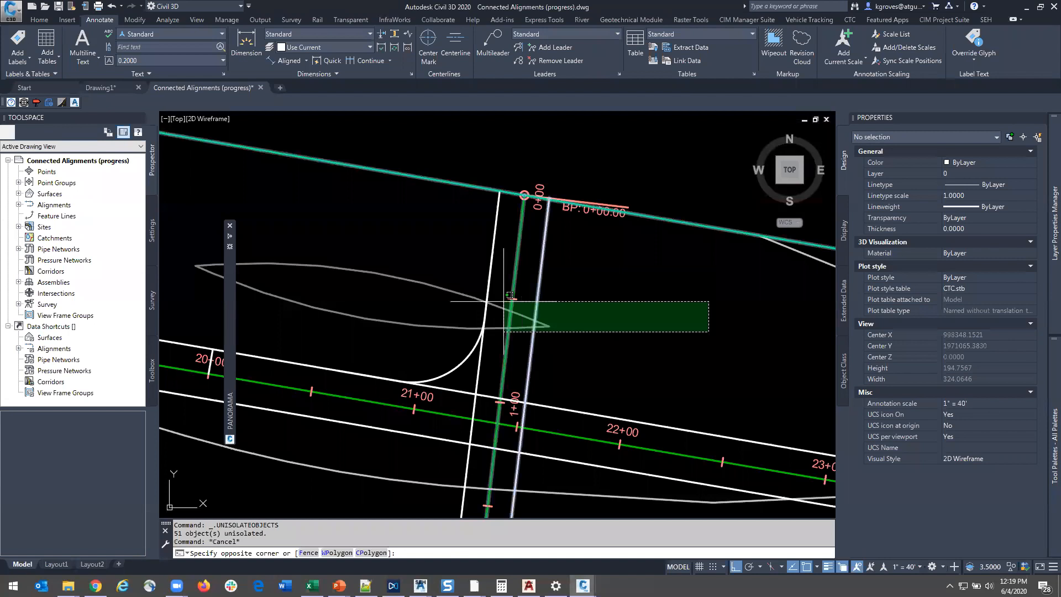
pyautogui.press('Escape')
# Convert the curb return polyline into a centerline alignment named Main Street, with Proposed style and Major and Minor only labels, erasing the polyline
pyautogui.click(469, 362)
pyautogui.click(459, 354)
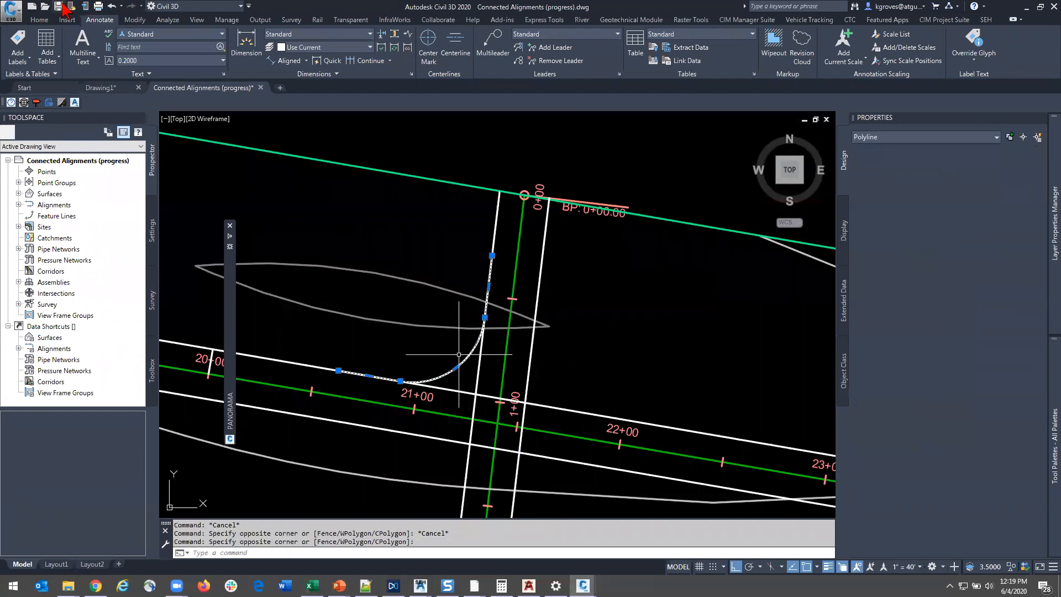
pyautogui.click(39, 20)
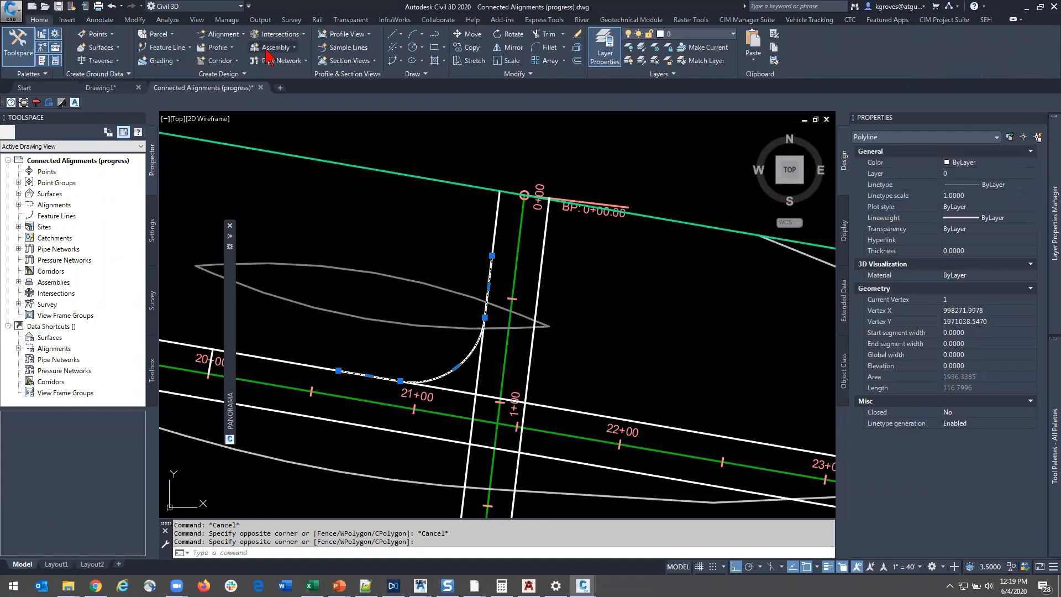
pyautogui.click(224, 35)
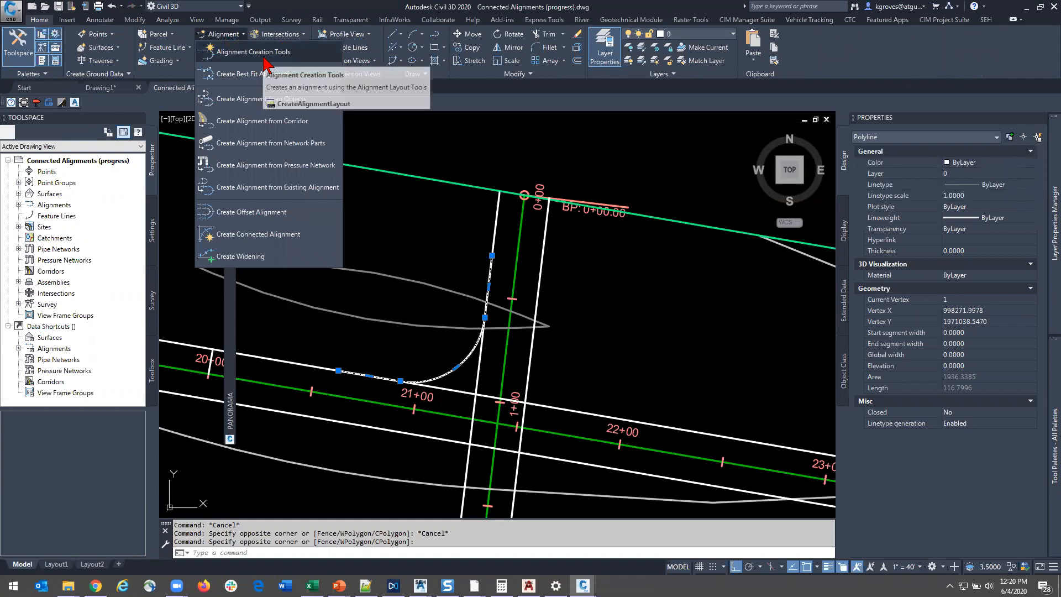
pyautogui.click(278, 105)
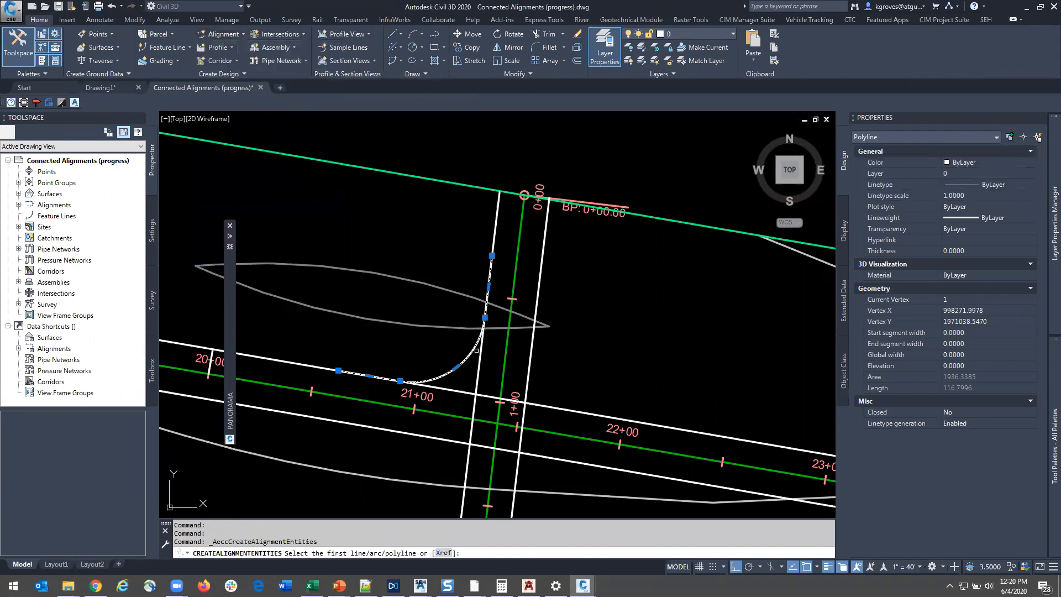
pyautogui.click(494, 255)
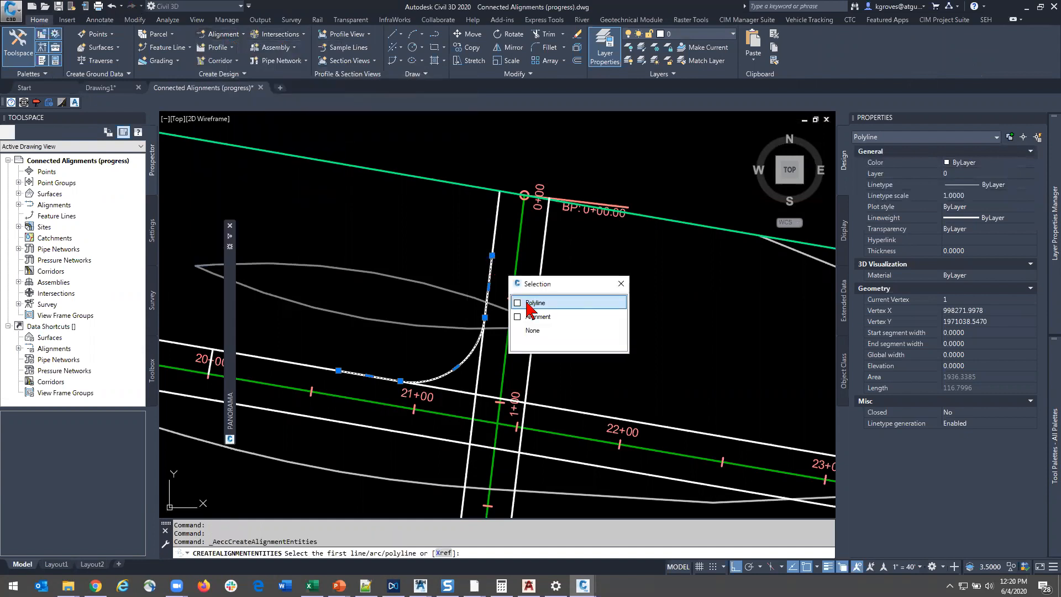
pyautogui.click(534, 303)
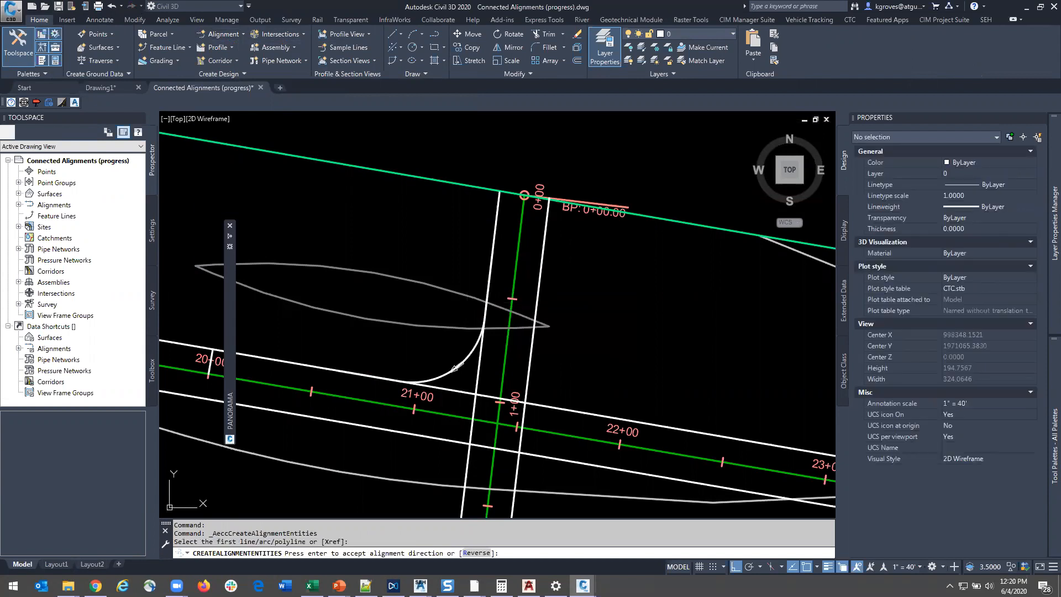
pyautogui.press('Return')
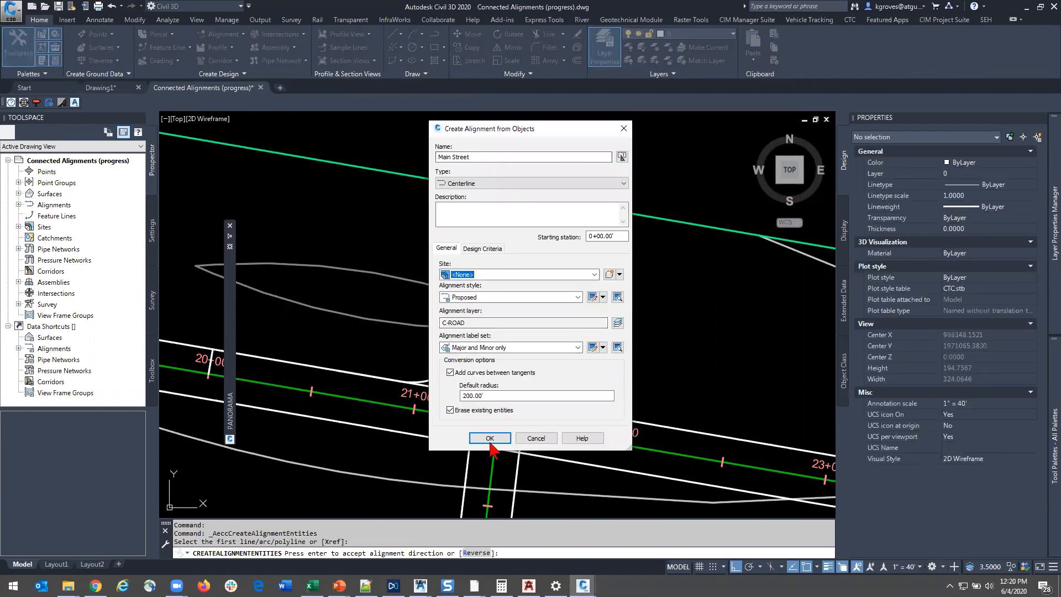
pyautogui.click(490, 438)
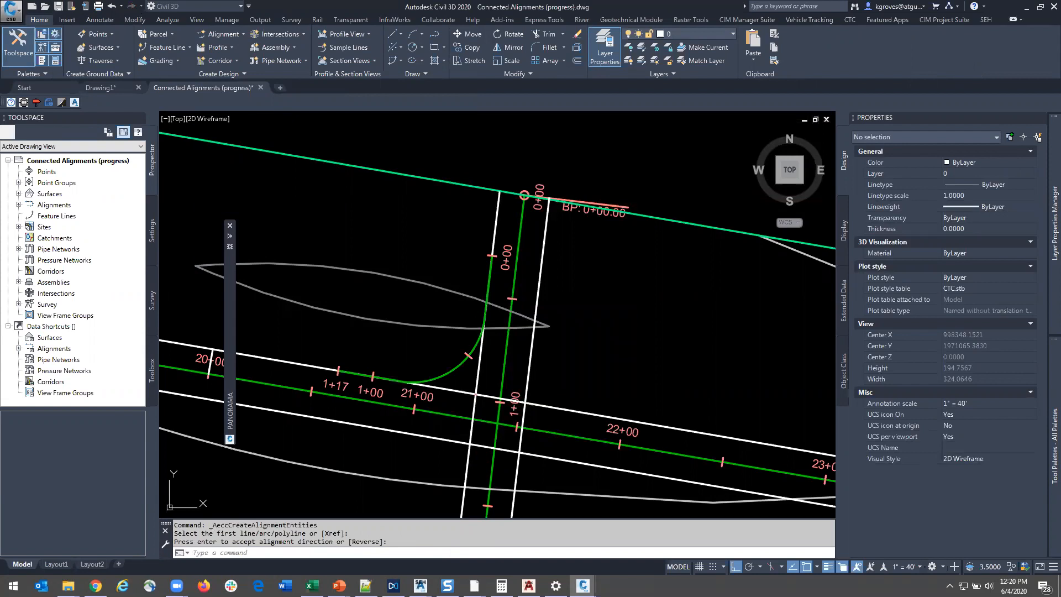
# Add an EG Surface profile to the new curb return alignment over its full station range
pyautogui.press('Escape')
pyautogui.click(459, 387)
pyautogui.click(445, 368)
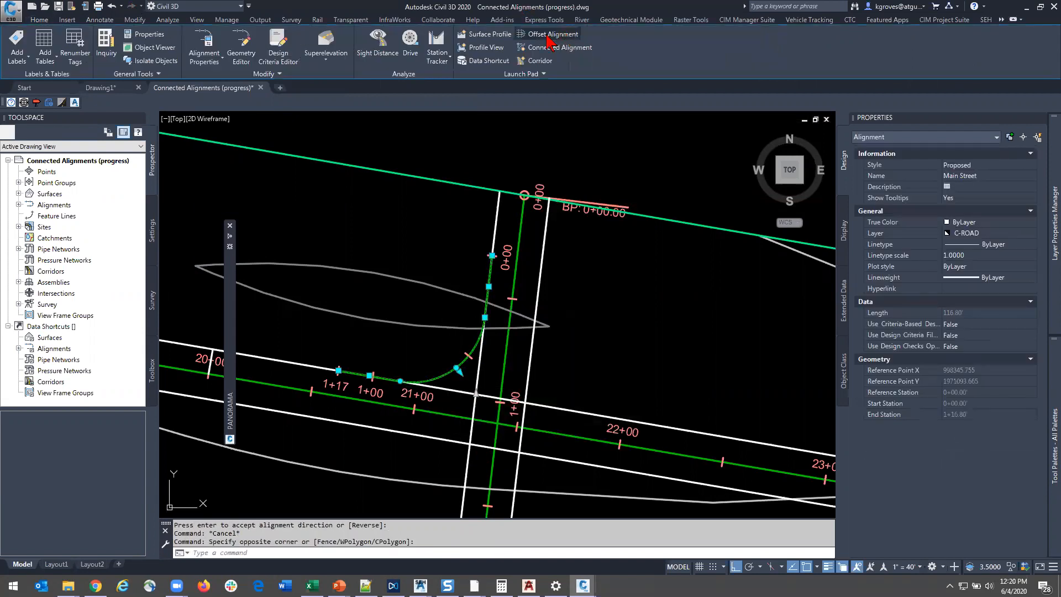
pyautogui.click(502, 35)
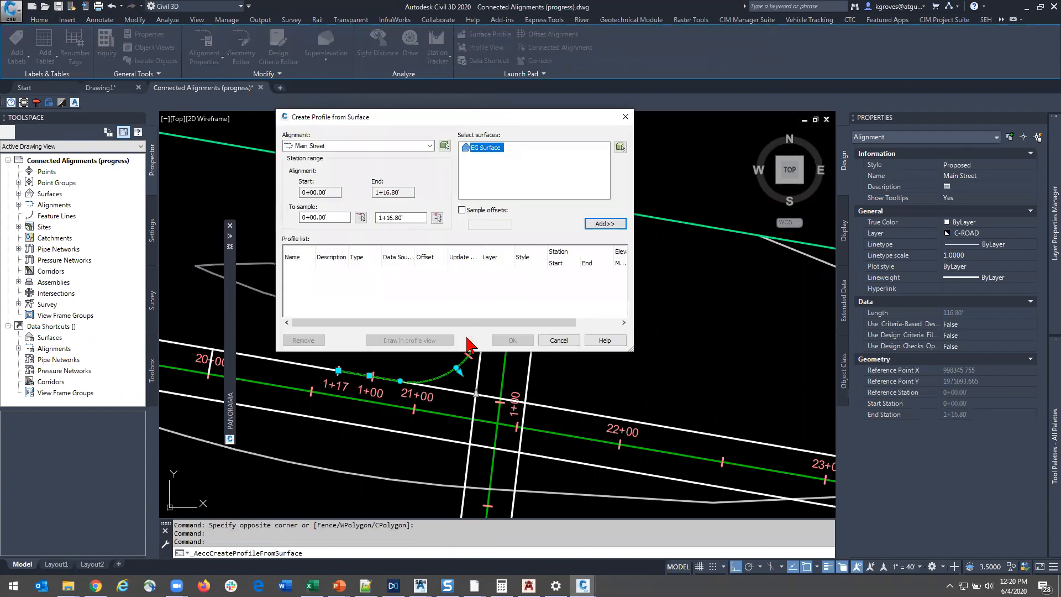
pyautogui.click(604, 224)
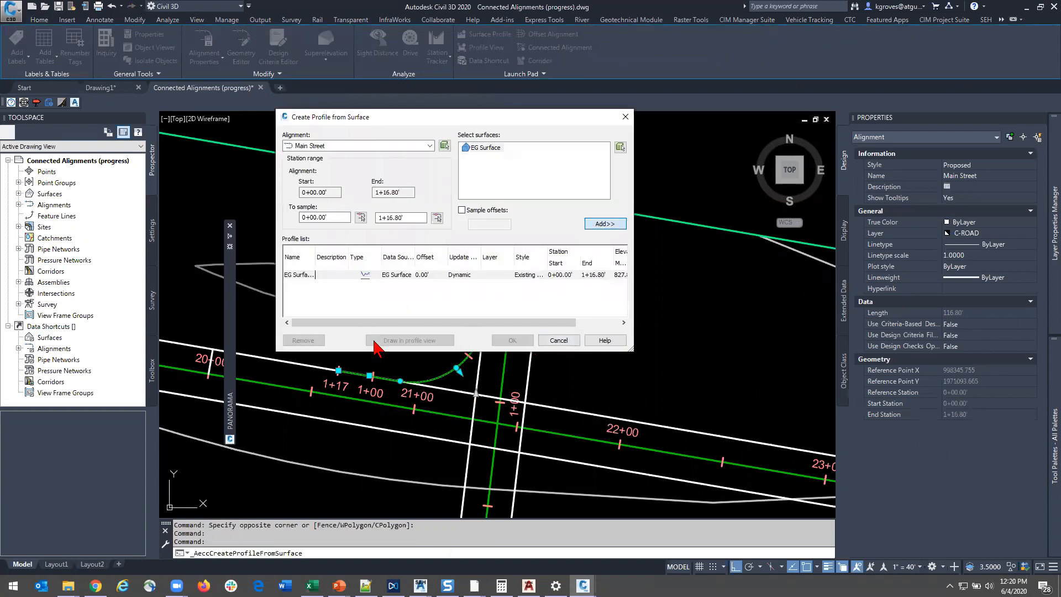
# Draw the curb return's surface profile in a profile view placed above the main road, beside the existing profile views
pyautogui.click(409, 339)
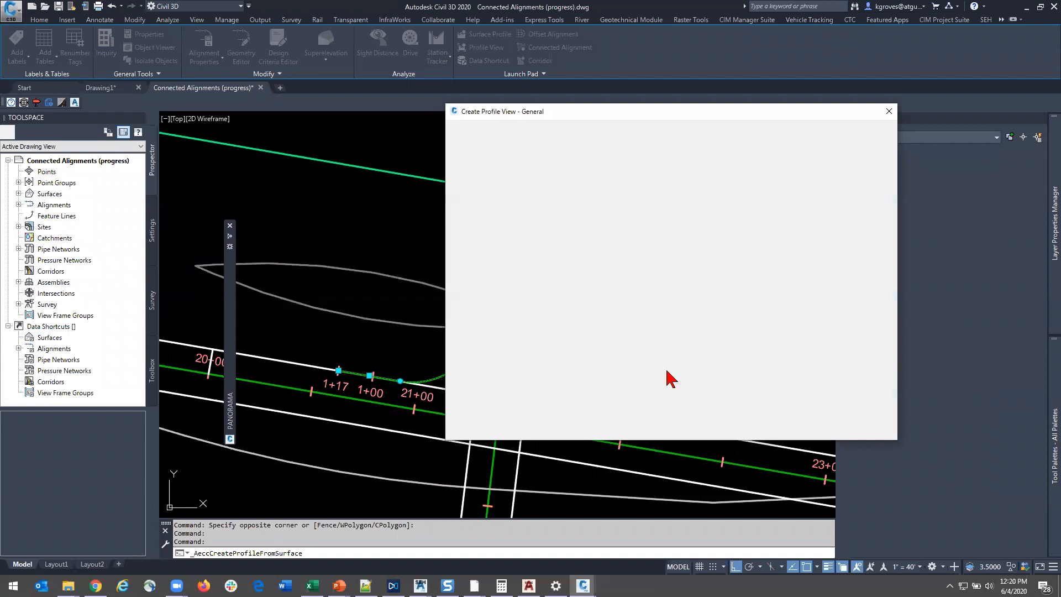
pyautogui.click(765, 492)
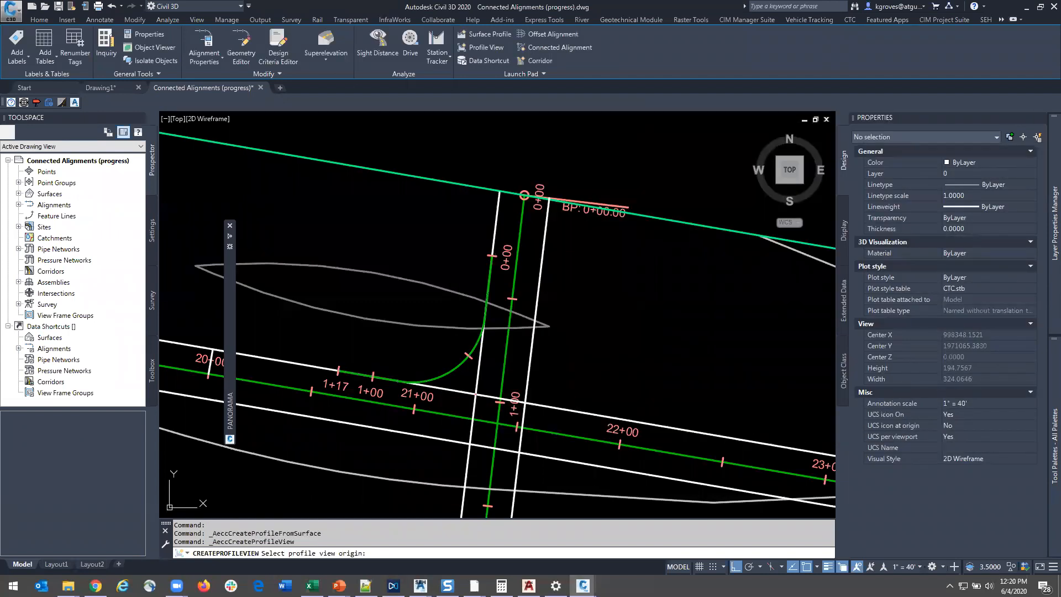
pyautogui.scroll(-12, 577, 288)
pyautogui.click(566, 294)
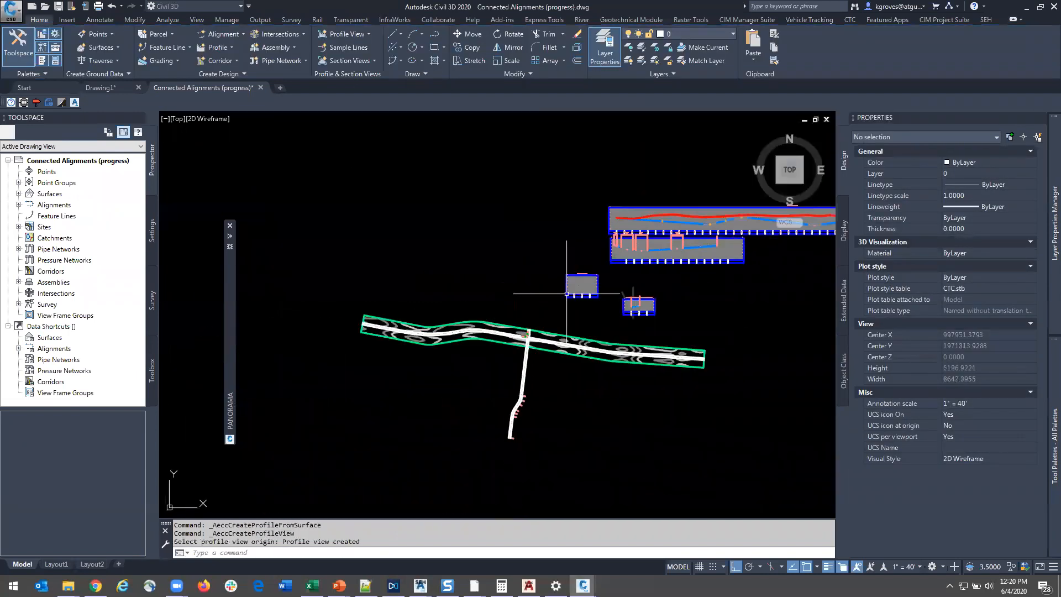
pyautogui.scroll(8, 487, 273)
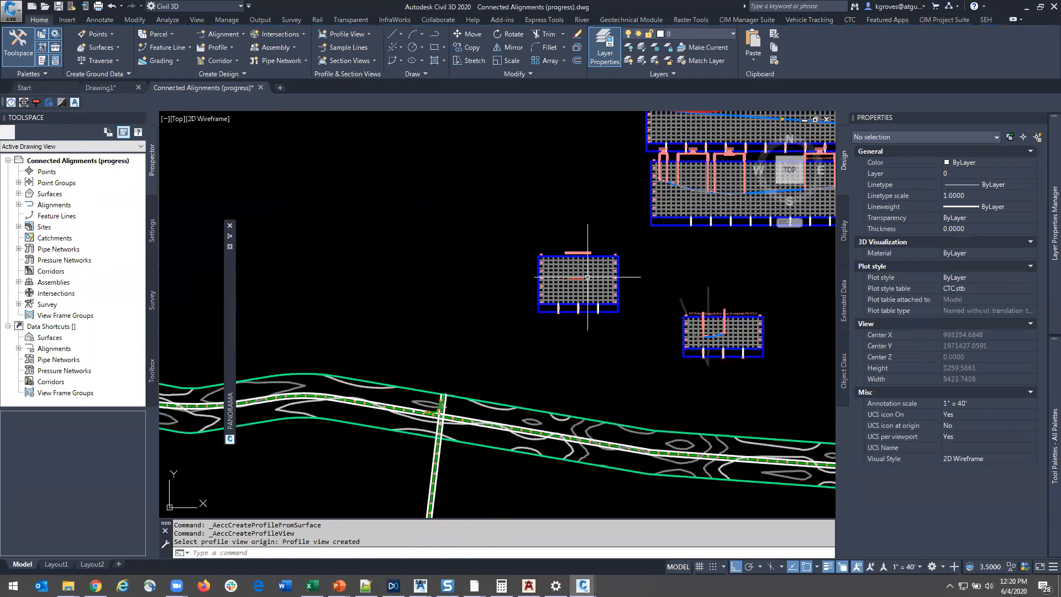
# Start station/offset point creation on the Segundo Street offset alignment, using the OFFS-Segundo Street-Right (12.00) profile for elevations
pyautogui.scroll(-5, 473, 319)
pyautogui.moveTo(345, 417); pyautogui.dragTo(512, 260, button='middle')
pyautogui.scroll(6, 293, 450)
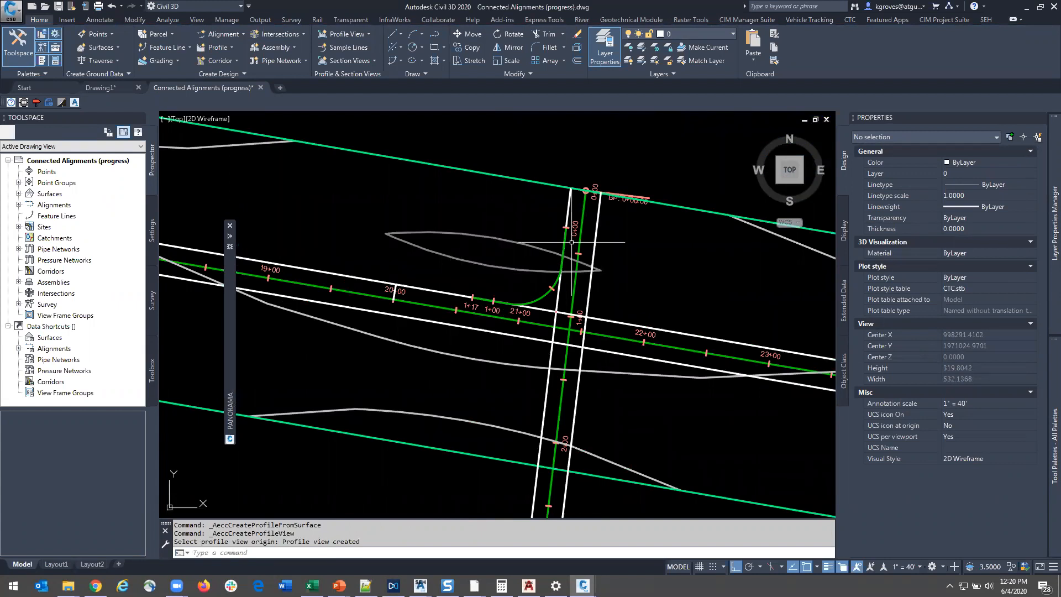
pyautogui.moveTo(547, 316); pyautogui.dragTo(474, 364, button='middle')
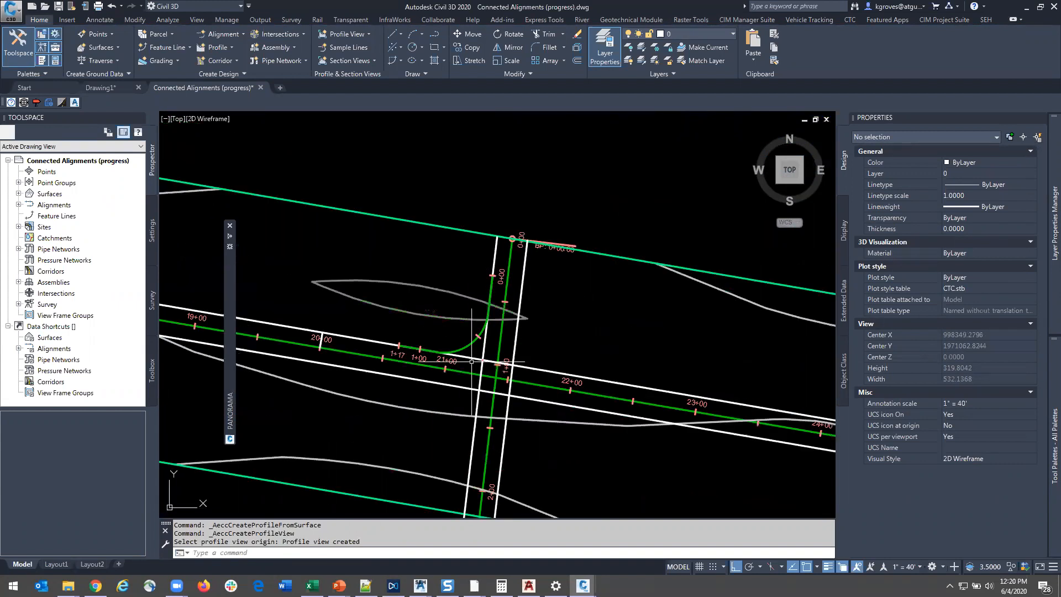
pyautogui.click(112, 35)
pyautogui.moveTo(124, 89)
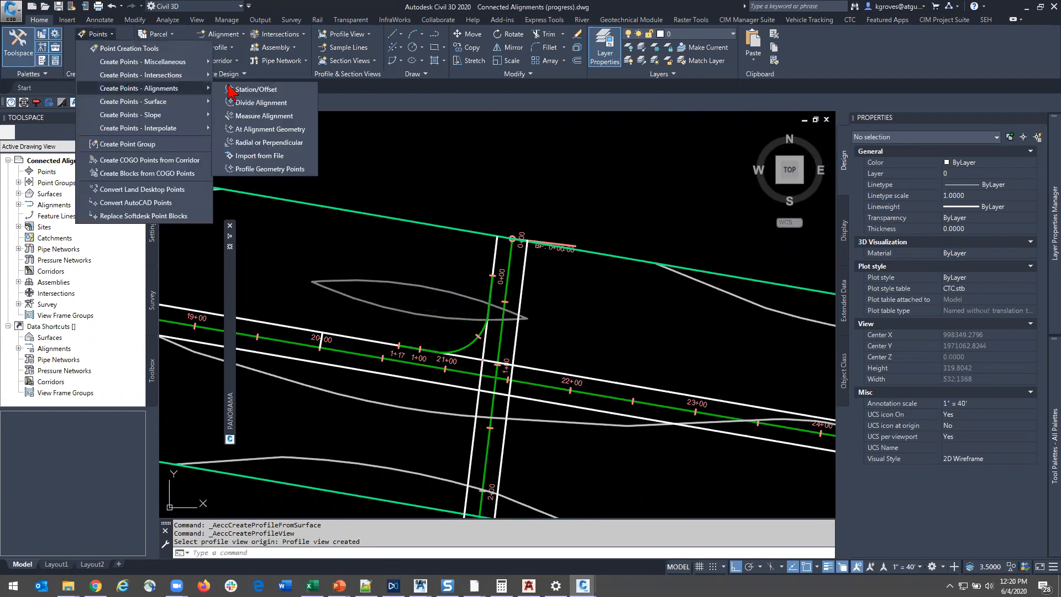
pyautogui.click(291, 90)
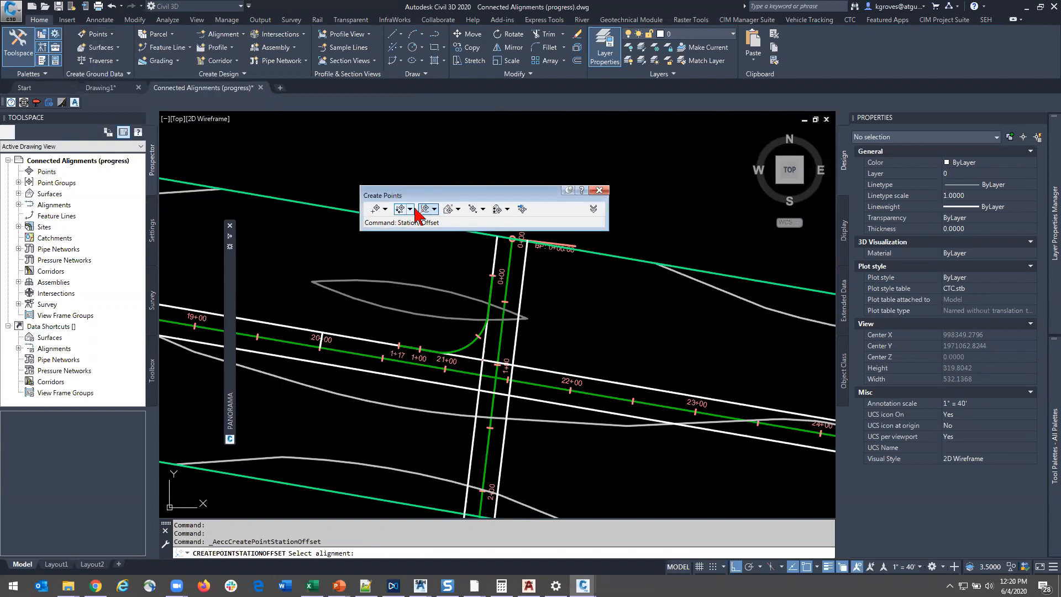
pyautogui.click(499, 262)
pyautogui.click(512, 279)
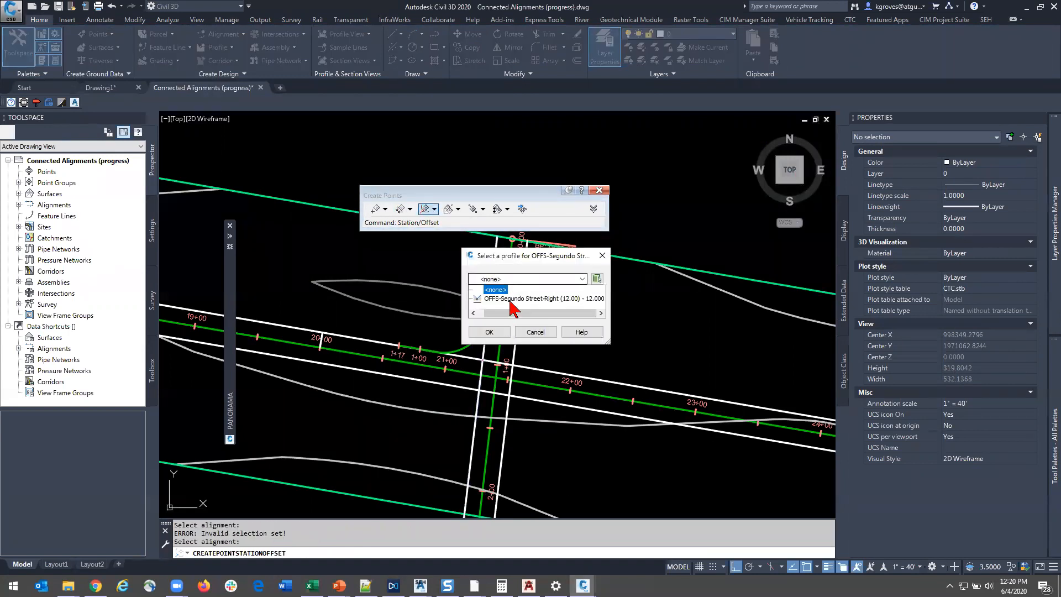
pyautogui.click(513, 299)
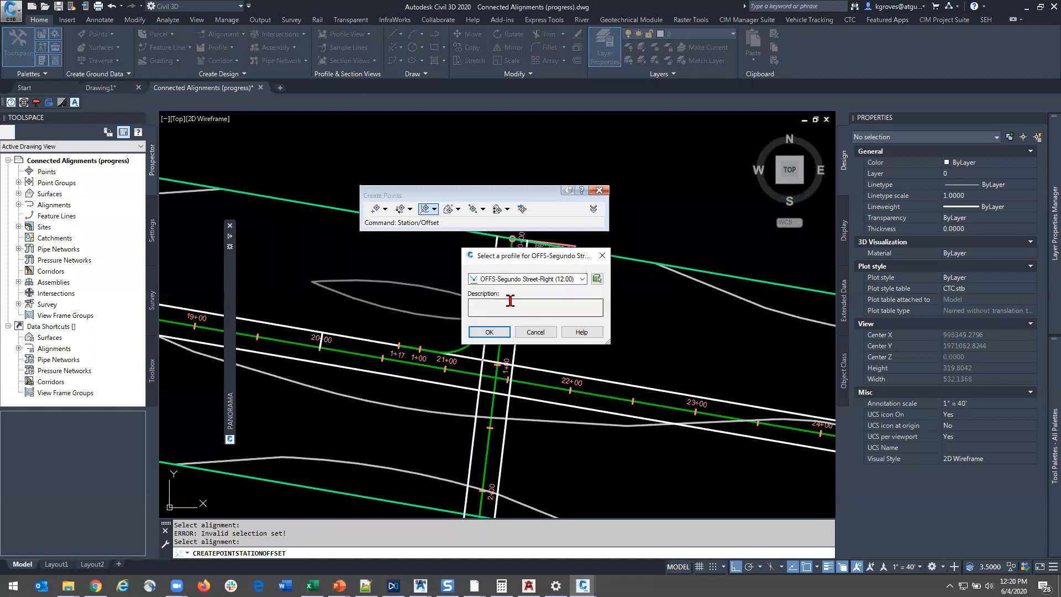
pyautogui.click(490, 334)
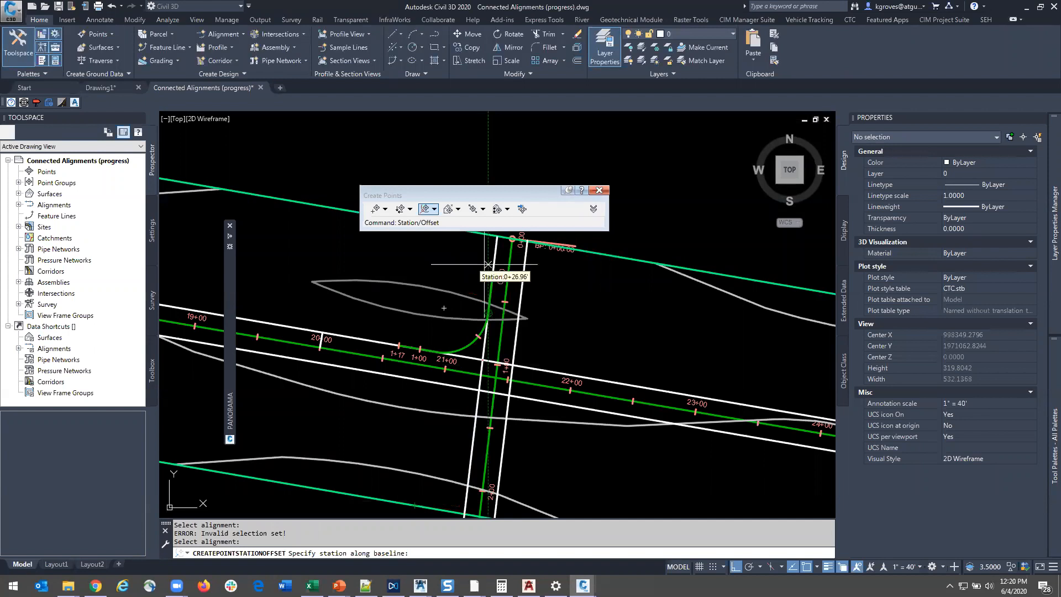
# Create a point at station 0 with zero offset and the description TIE
pyautogui.scroll(5, 486, 266)
pyautogui.write('0')
pyautogui.press('Return')
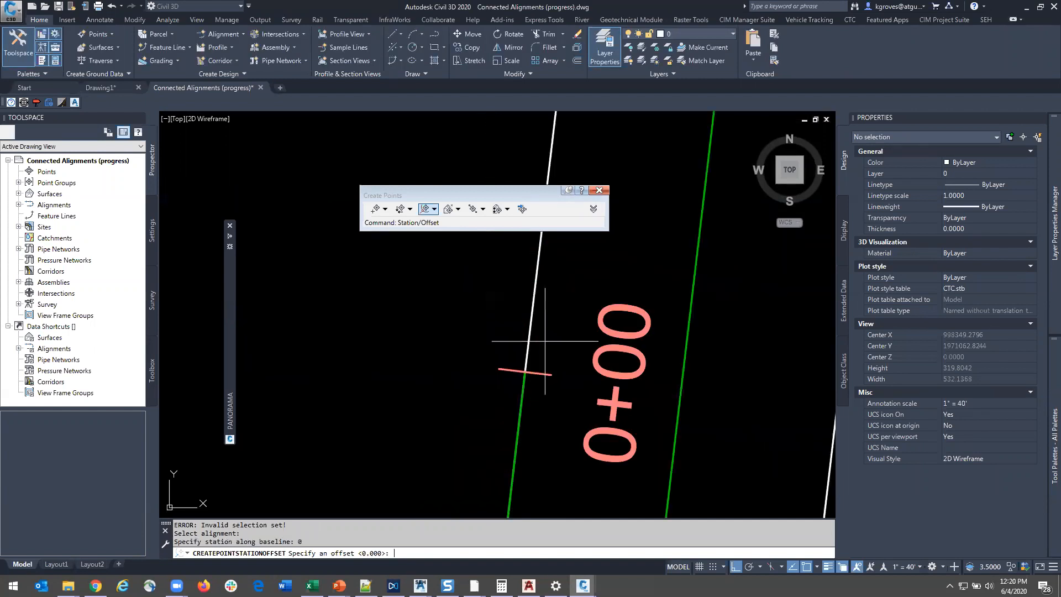
pyautogui.scroll(-5, 545, 341)
pyautogui.press('Return')
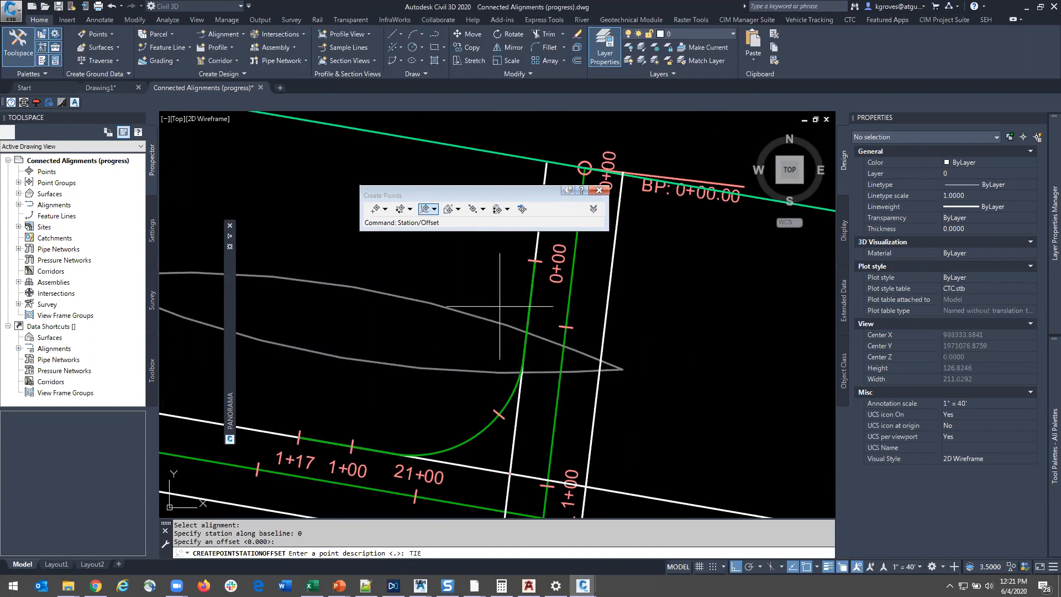
pyautogui.write('TIE')
pyautogui.press('Return')
# Erase the TIE point at the start of the Segundo Street offset alignment
pyautogui.moveTo(480, 295); pyautogui.dragTo(442, 464, button='middle')
pyautogui.press('Escape')
pyautogui.click(449, 264)
pyautogui.click(510, 346)
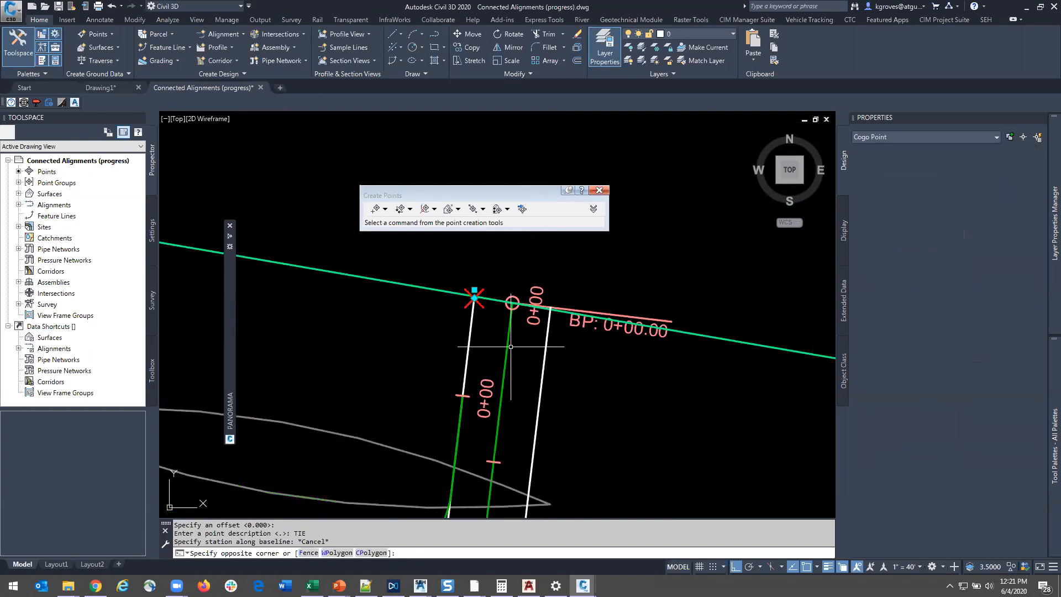
pyautogui.write('e')
pyautogui.press('space')
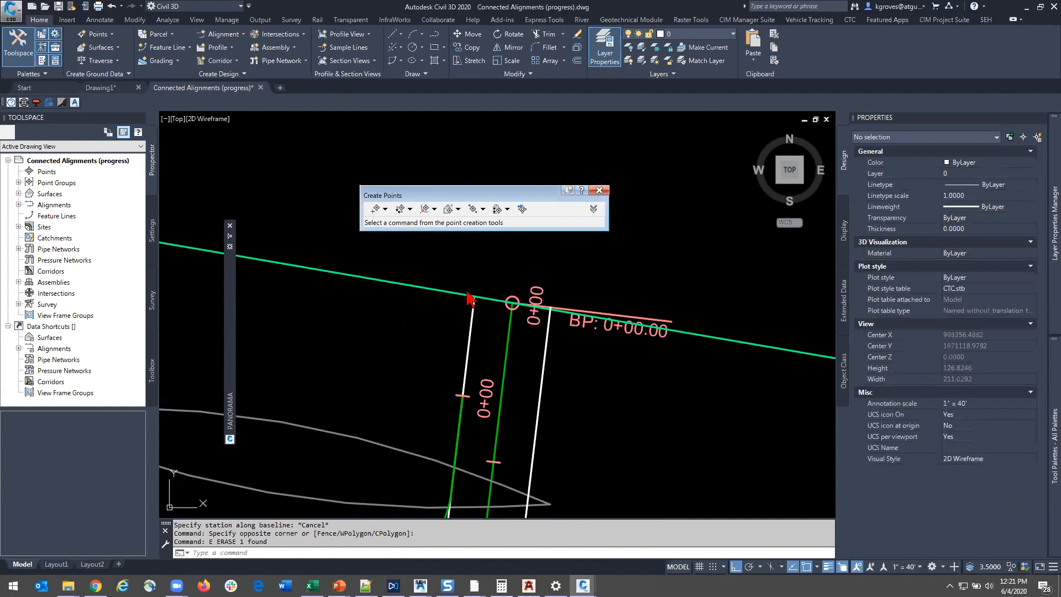
# Create a TIE point with zero offset on the Segundo Street offset alignment at the curb return's start, using the OFFS-Segundo Street-Right (12.00) profile
pyautogui.click(461, 408)
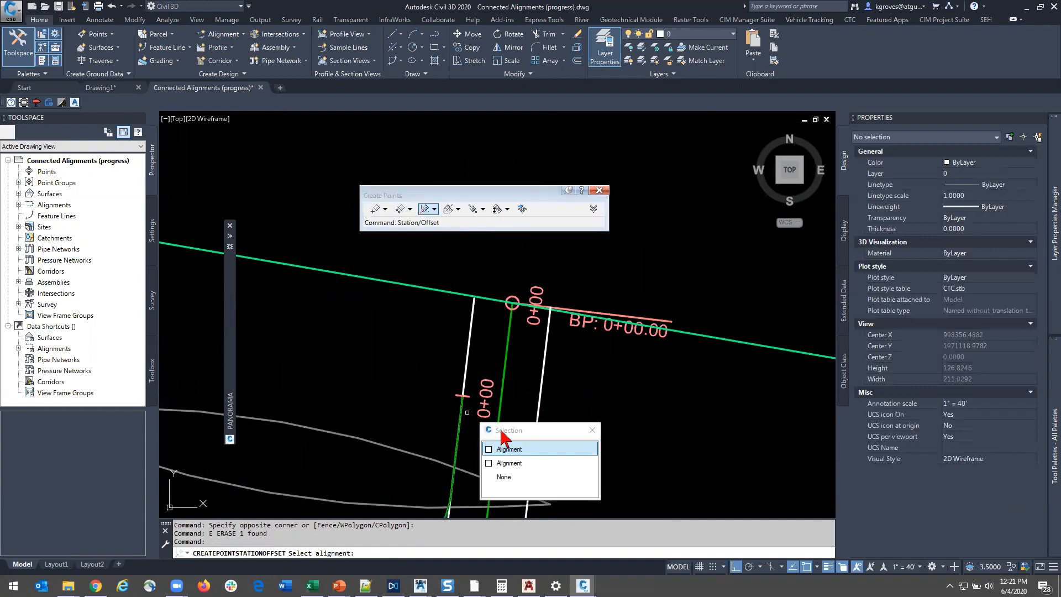
pyautogui.click(509, 449)
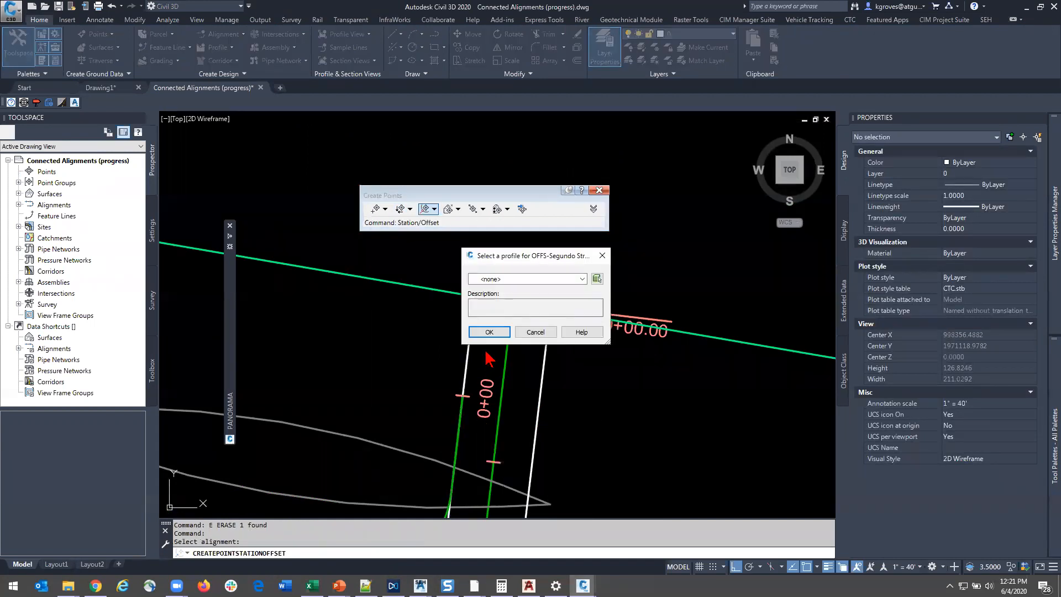
pyautogui.click(516, 280)
pyautogui.click(500, 304)
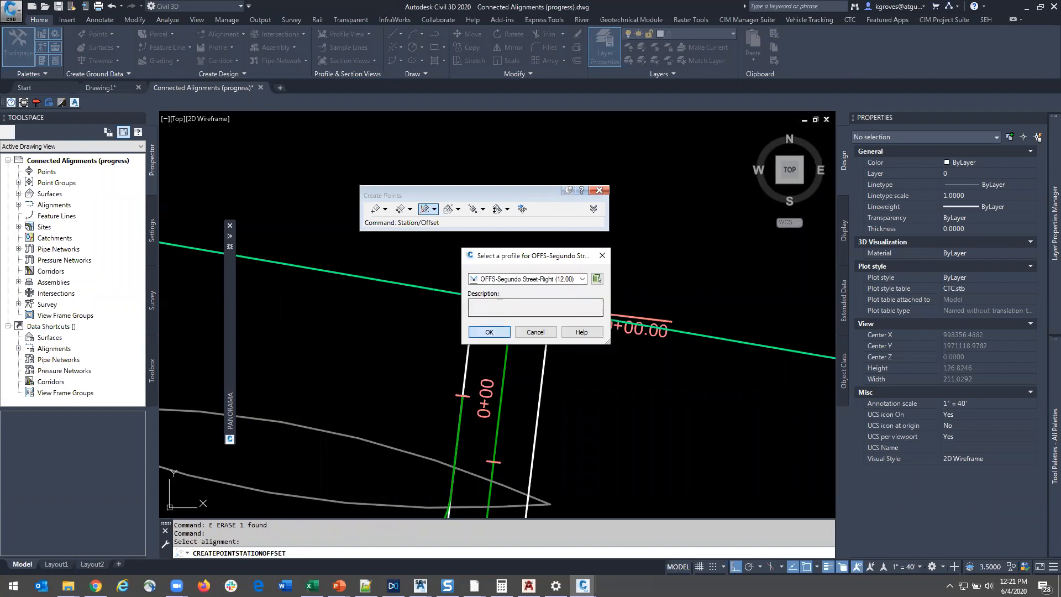
pyautogui.press('Return')
pyautogui.click(461, 412)
pyautogui.press('Return')
pyautogui.write('TIE')
pyautogui.press('Return')
pyautogui.press('Escape')
# Start station/offset point creation on the Segundo Street offset alignment, taking elevations from the OFFS-Segundo Street-Right (12.00) profile
pyautogui.moveTo(450, 421); pyautogui.dragTo(463, 305, button='middle')
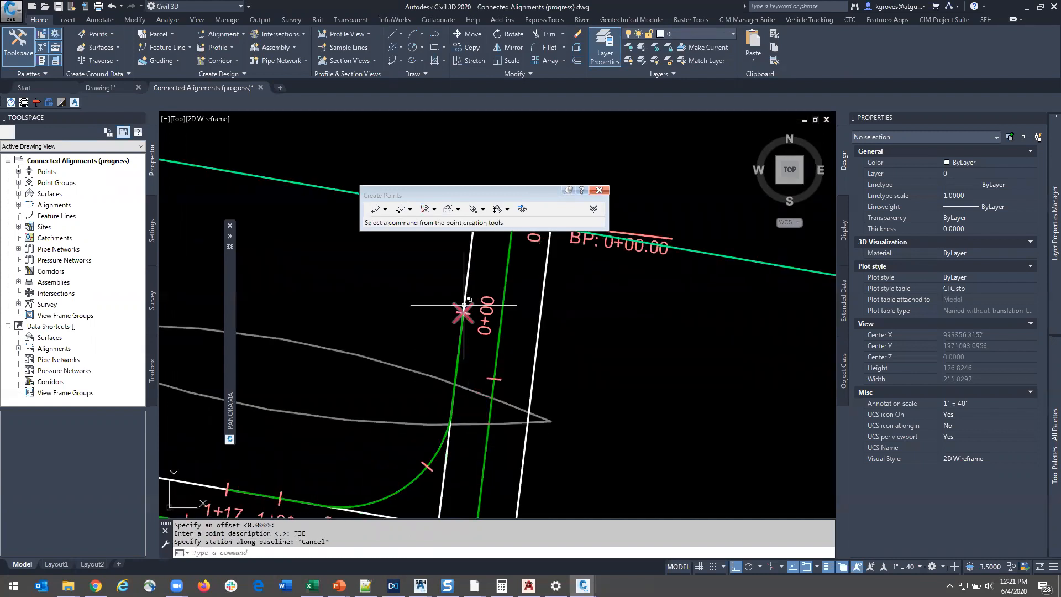
pyautogui.click(424, 209)
pyautogui.click(467, 348)
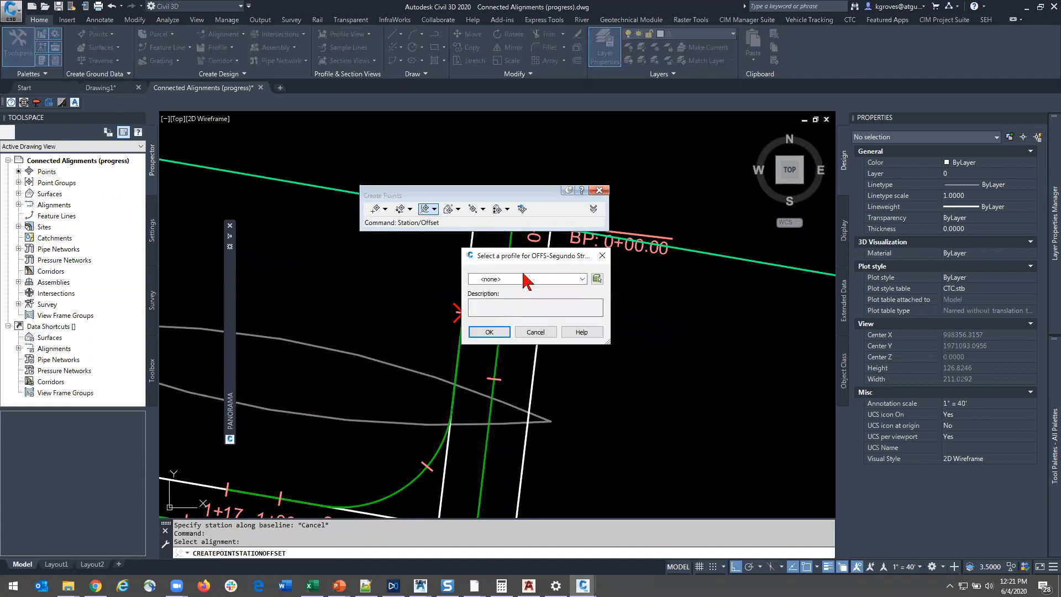
pyautogui.click(523, 279)
pyautogui.click(516, 299)
pyautogui.click(489, 331)
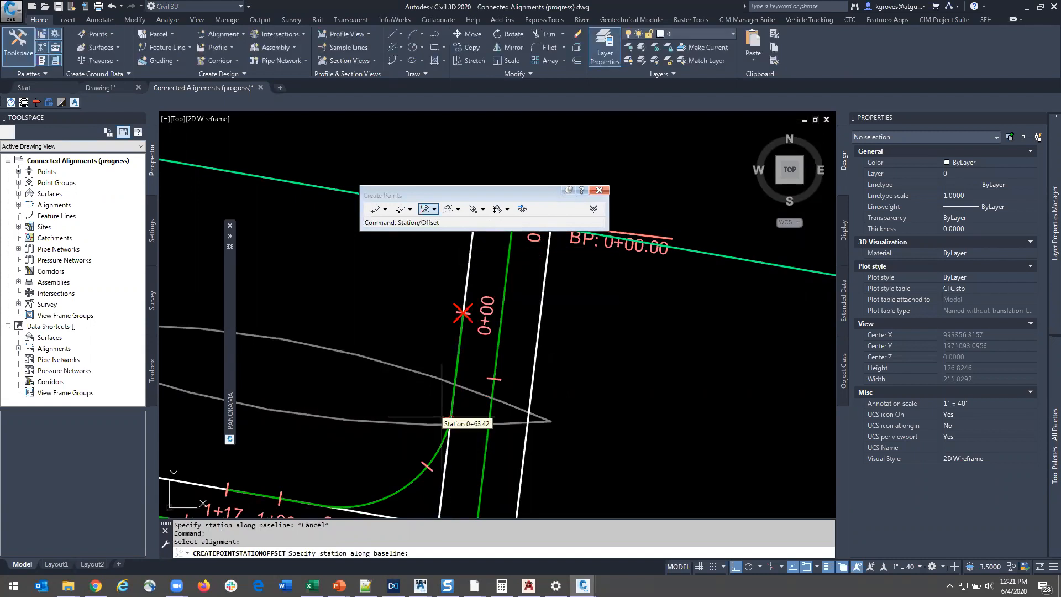
# Create a point with zero offset and the description PC at the endpoint where the curb return's curve leaves the Segundo Street offset
pyautogui.scroll(5, 448, 438)
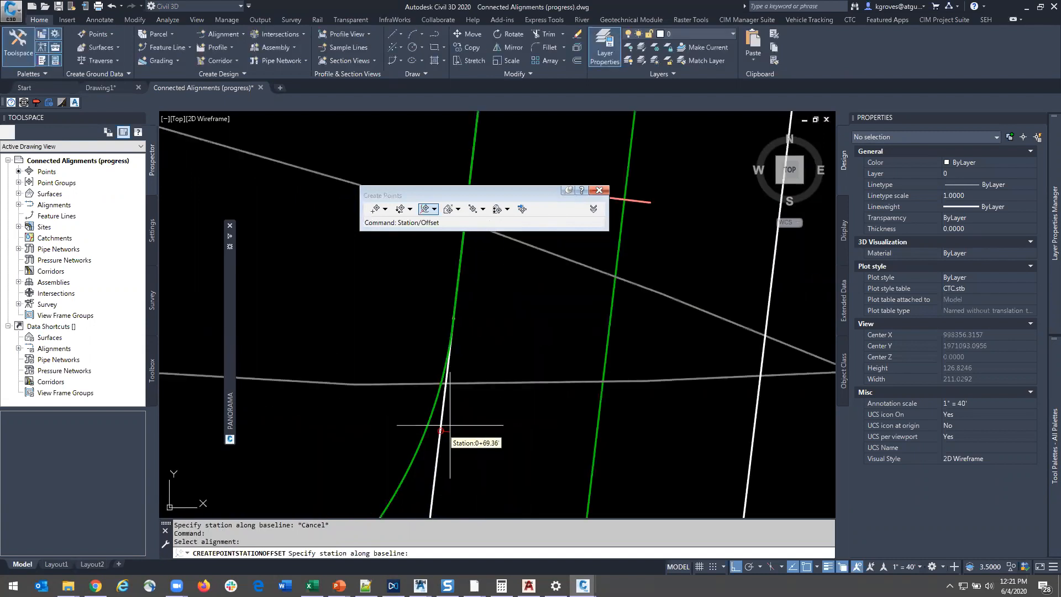
pyautogui.keyDown('shift'); pyautogui.rightClick(452, 332); pyautogui.keyUp('shift')
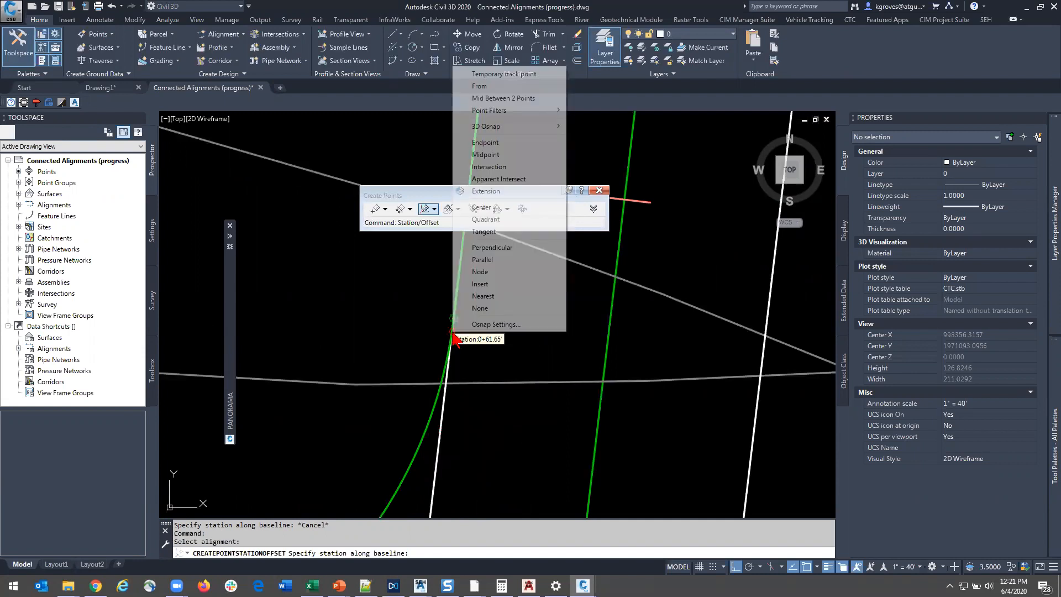
pyautogui.click(503, 141)
pyautogui.click(451, 338)
pyautogui.press('Return')
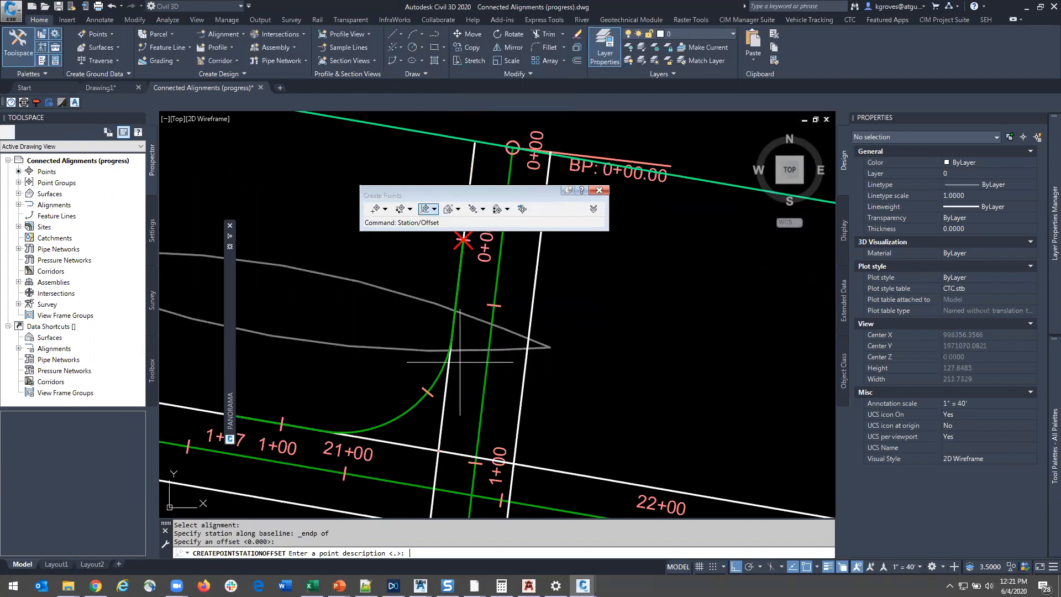
pyautogui.write('PC')
pyautogui.press('Return')
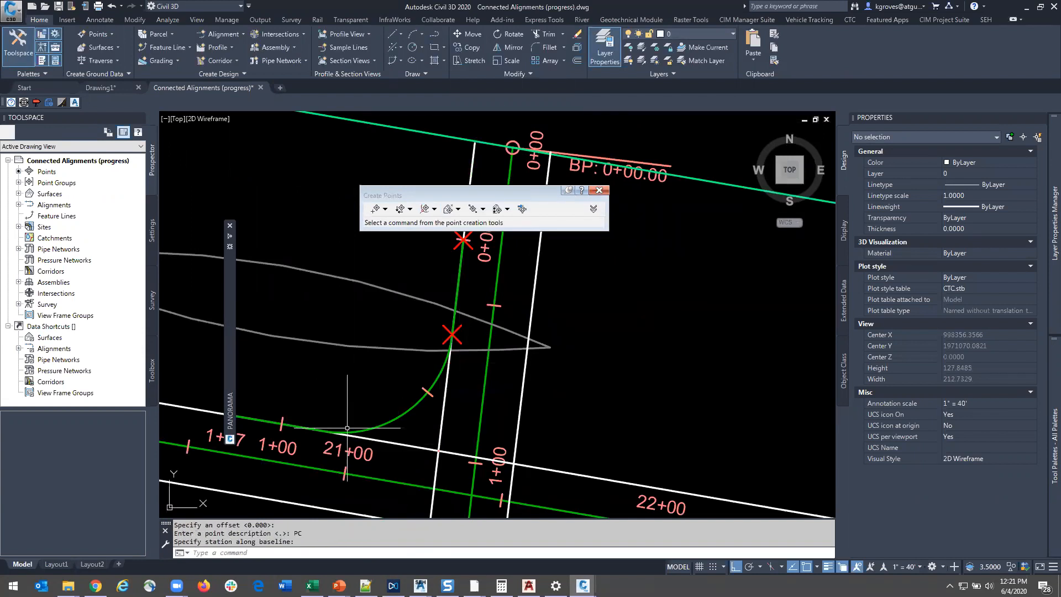
# Start station/offset point creation on the crossing road's offset alignment near station 21+00, using that offset alignment's profile for elevations
pyautogui.click(424, 211)
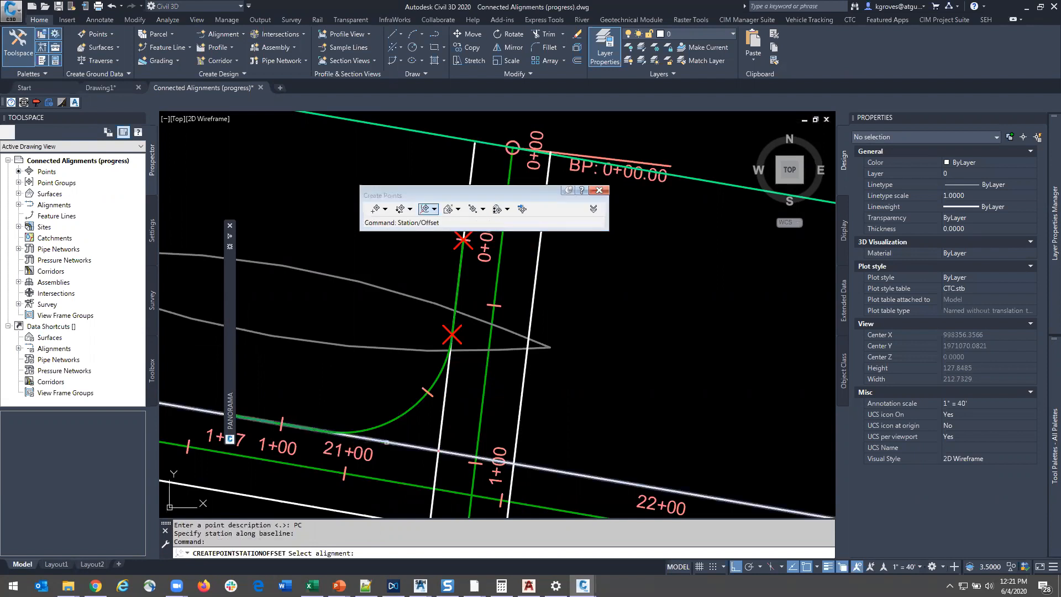
pyautogui.click(360, 440)
pyautogui.click(527, 278)
pyautogui.click(507, 303)
pyautogui.click(489, 333)
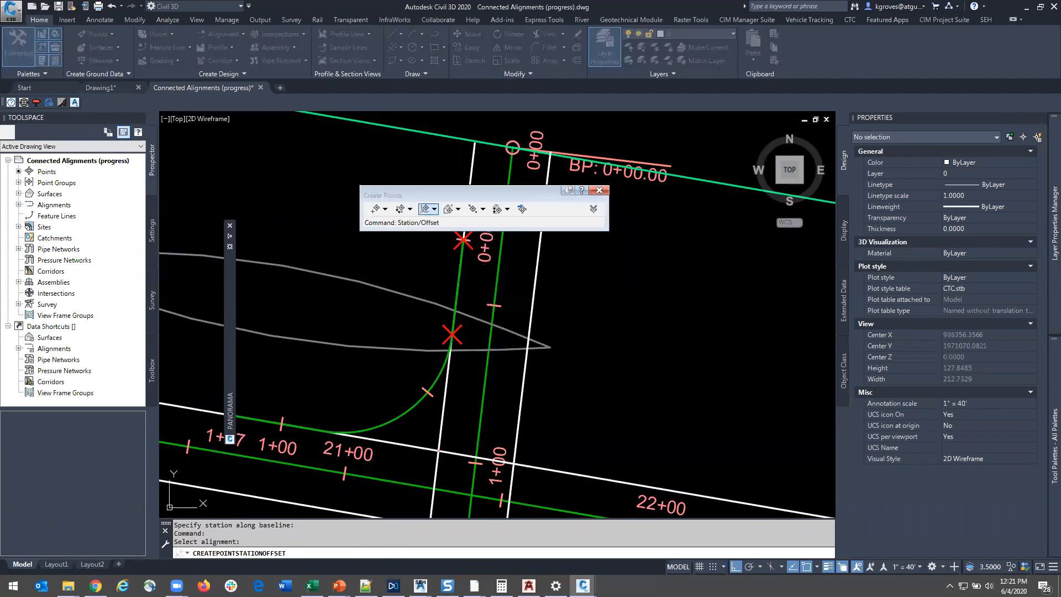
# Create a point with zero offset and the description PT at the endpoint of the curb return's curve near station 21+00
pyautogui.keyDown('shift'); pyautogui.rightClick(370, 419); pyautogui.keyUp('shift')
pyautogui.click(415, 223)
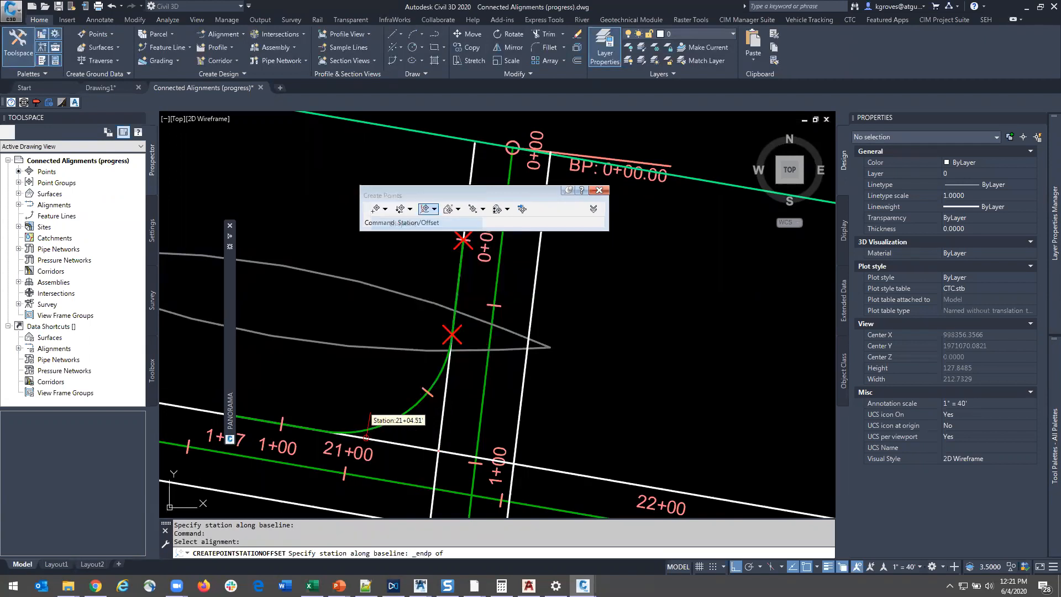
pyautogui.click(355, 431)
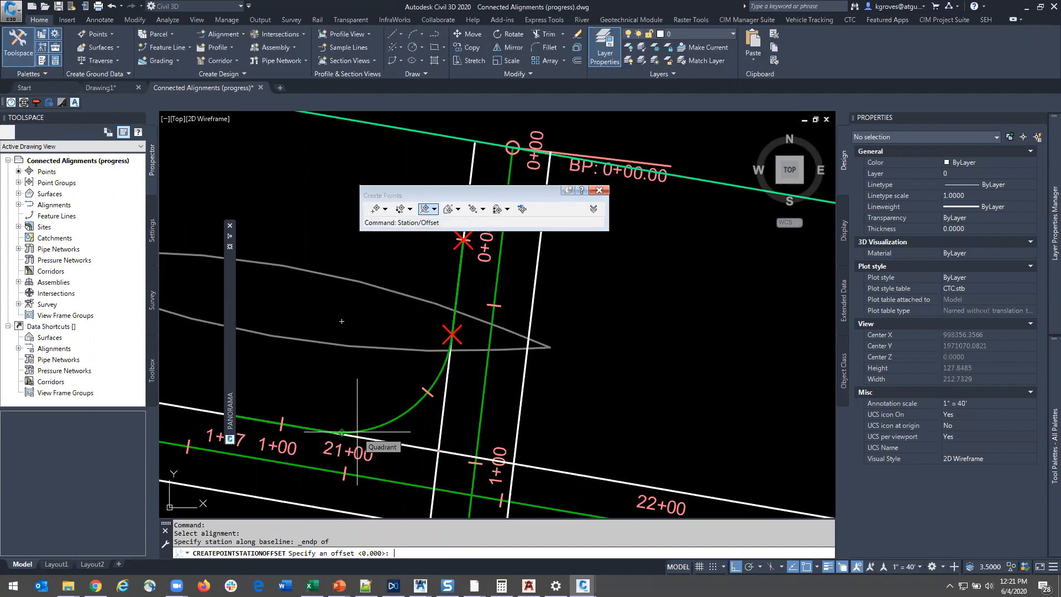
pyautogui.press('Return')
pyautogui.write('PT')
pyautogui.press('Return')
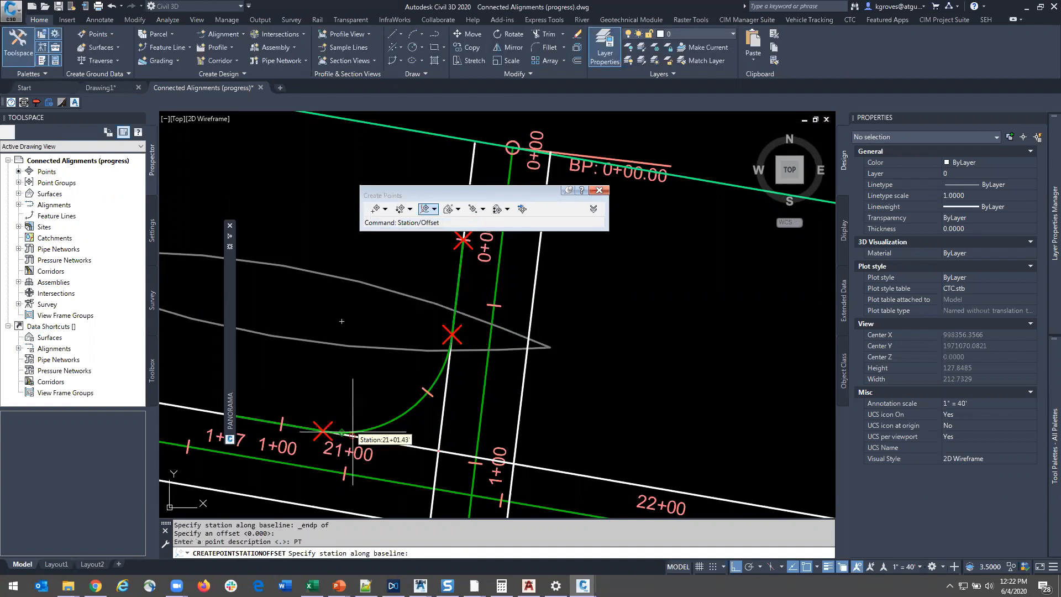
# Create a TIE point with zero offset on the crossing road's offset alignment at the curb return alignment's 1+17 end
pyautogui.moveTo(337, 431); pyautogui.dragTo(542, 455, button='middle')
pyautogui.click(446, 444)
pyautogui.press('Return')
pyautogui.write('TIE')
pyautogui.press('Return')
pyautogui.press('Escape')
# Project the TIE and PC points on the Segundo Street side to the Main Street profile view, using object elevations and Basic styles
pyautogui.scroll(-4, 462, 398)
pyautogui.scroll(-2, 463, 398)
pyautogui.scroll(-2, 437, 414)
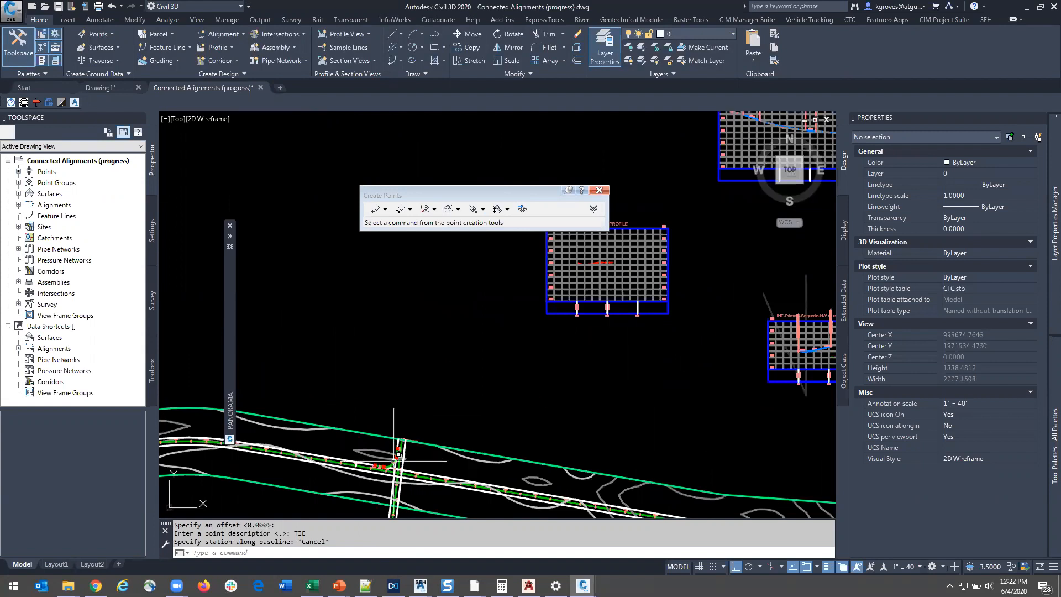
pyautogui.scroll(5, 378, 468)
pyautogui.scroll(-2, 500, 342)
pyautogui.moveTo(628, 356); pyautogui.dragTo(474, 415, button='middle')
pyautogui.click(690, 159)
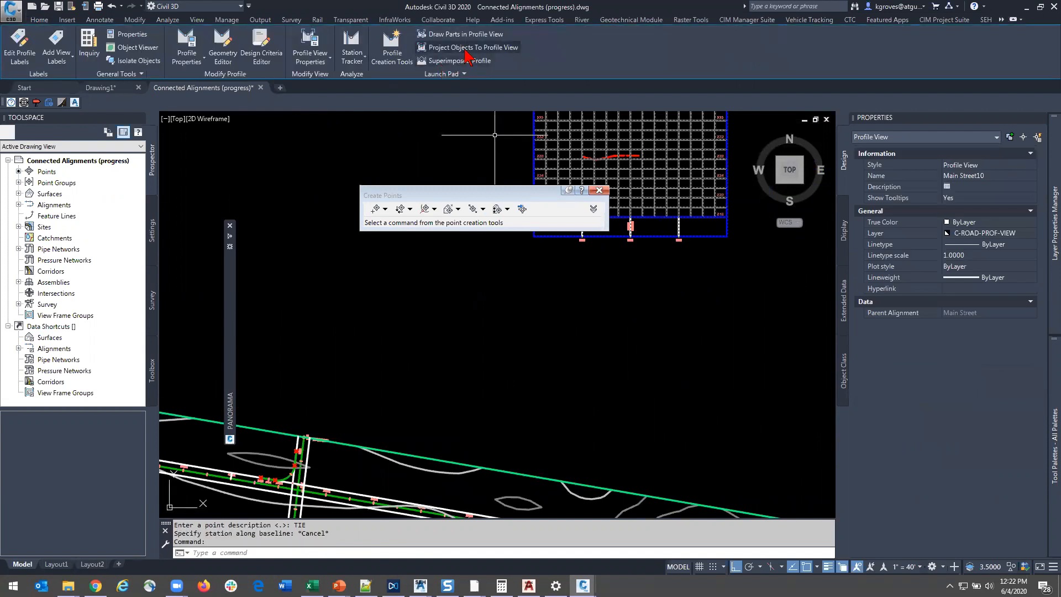
pyautogui.press('Escape')
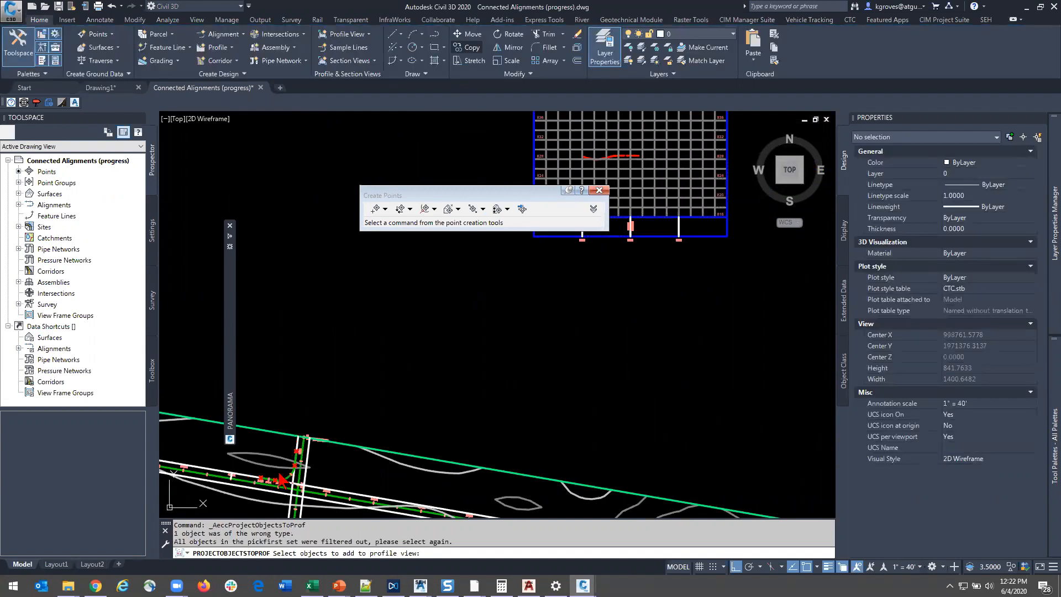
pyautogui.scroll(8, 347, 378)
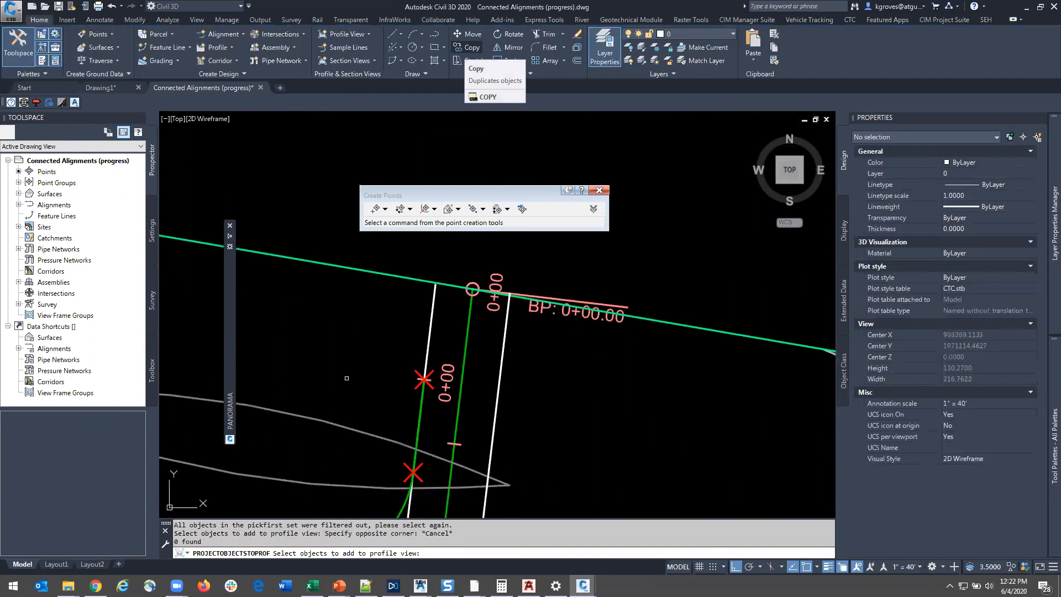
pyautogui.click(358, 335)
pyautogui.click(535, 515)
pyautogui.press('Return')
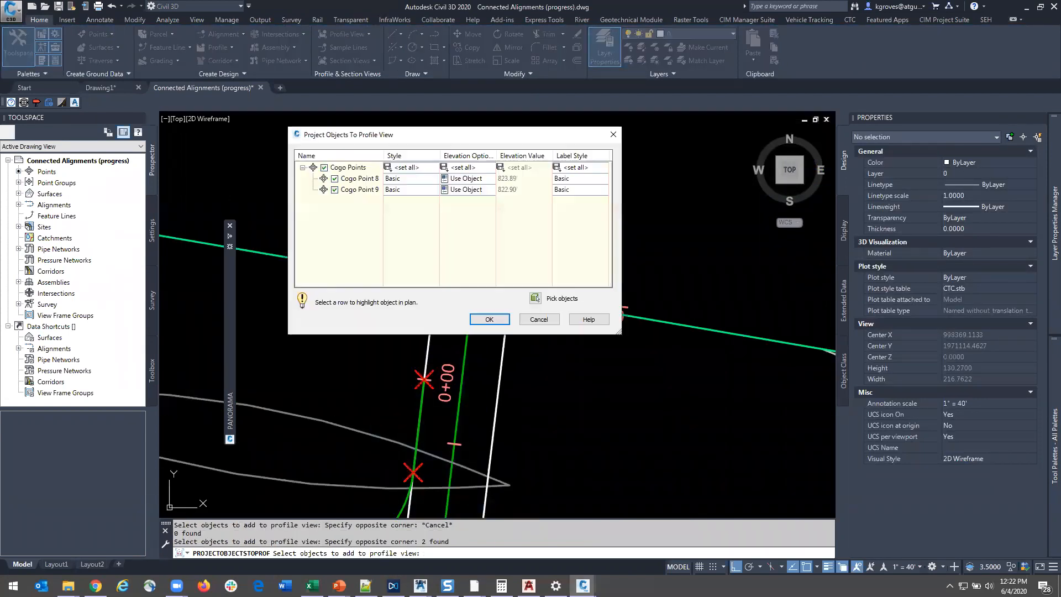
pyautogui.click(489, 319)
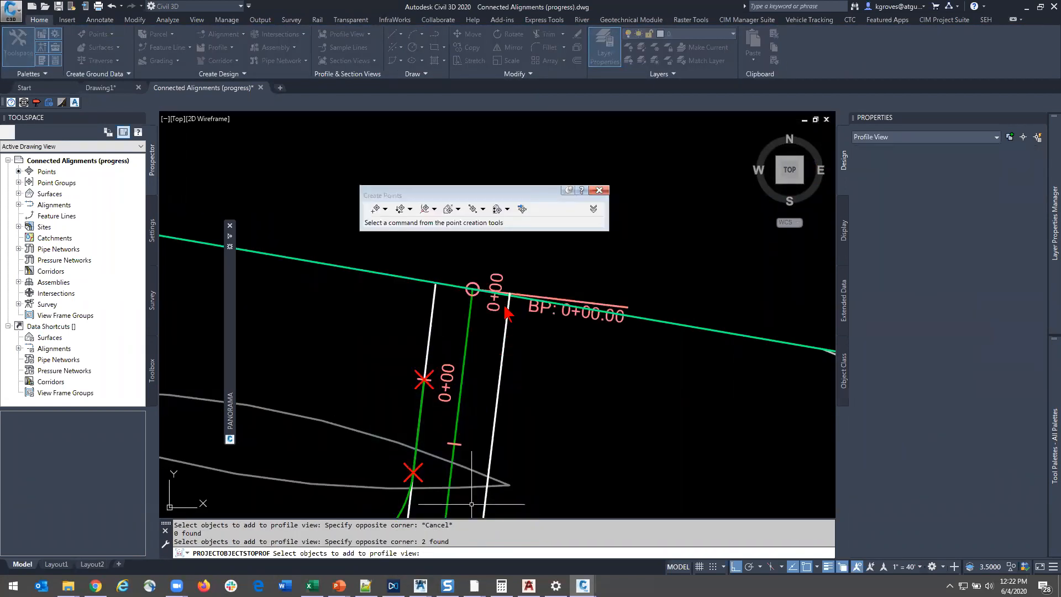
# Project the PT and TIE points near station 21+00 to the Main Street profile view as well
pyautogui.scroll(-5, 509, 312)
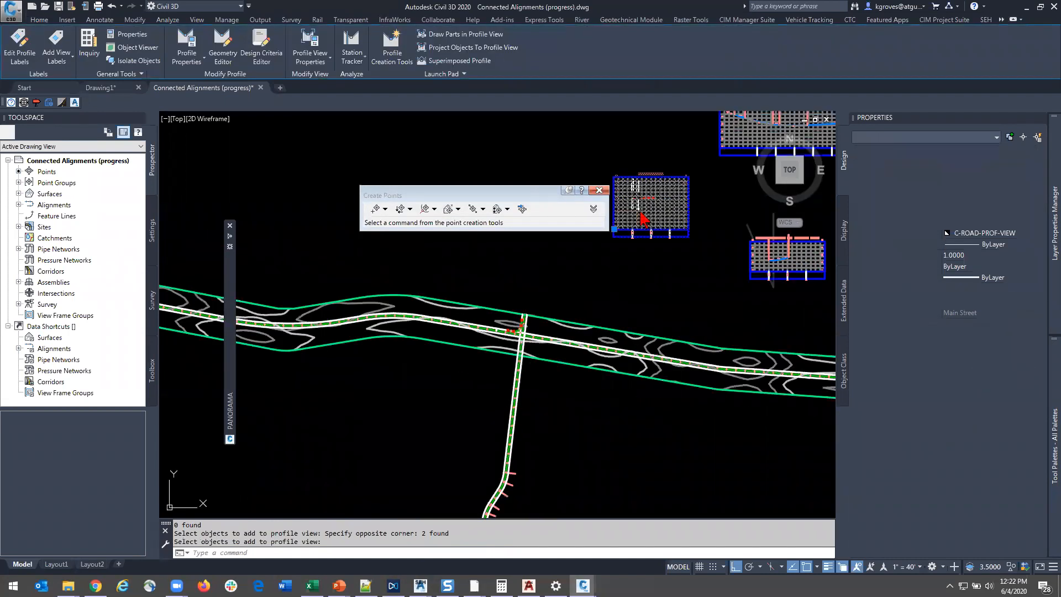
pyautogui.press('Escape')
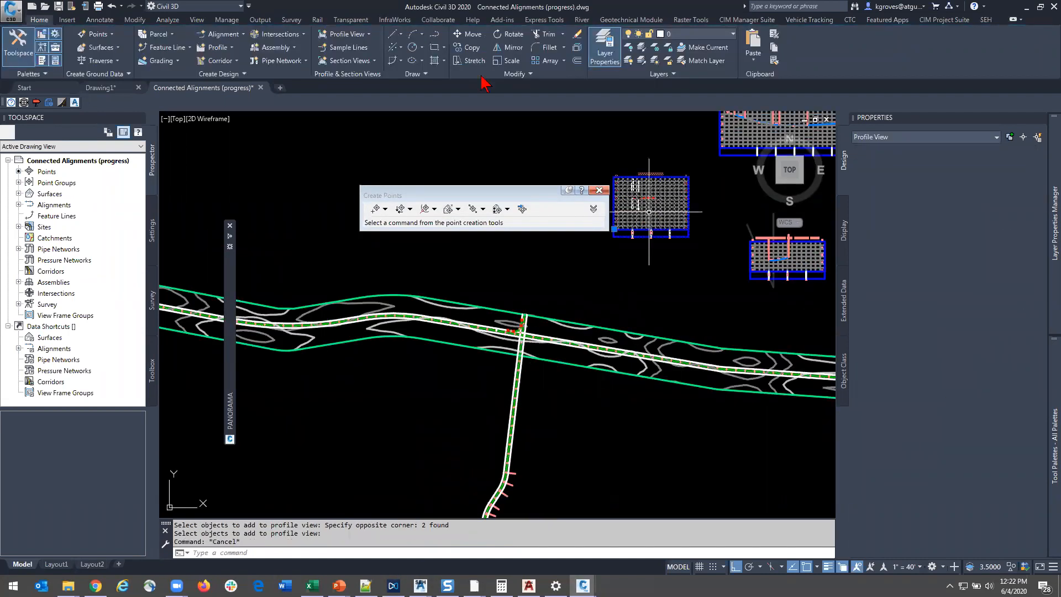
pyautogui.click(430, 50)
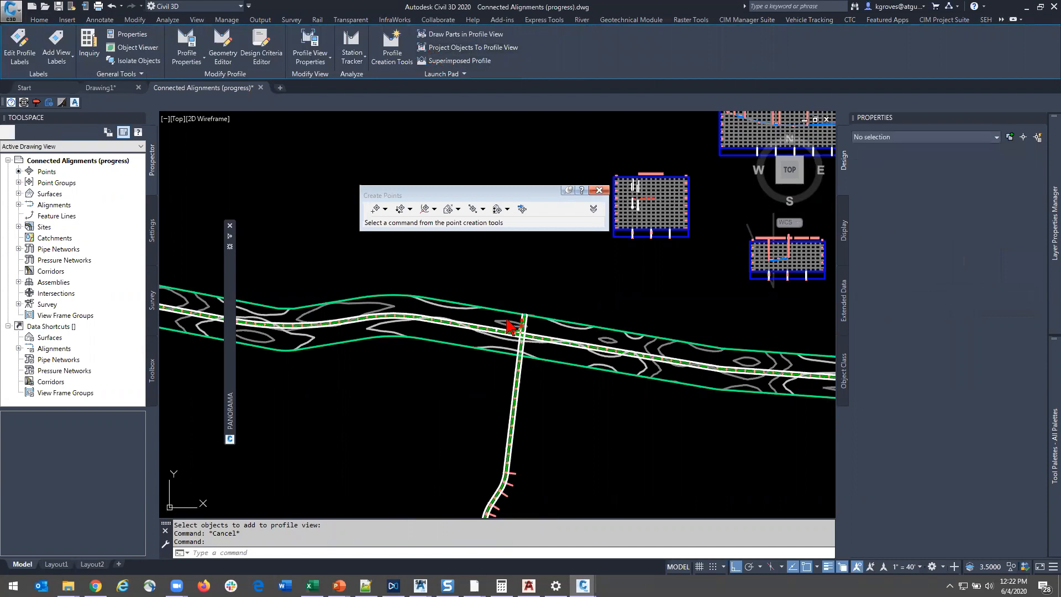
pyautogui.scroll(5, 506, 331)
pyautogui.click(495, 309)
pyautogui.click(614, 369)
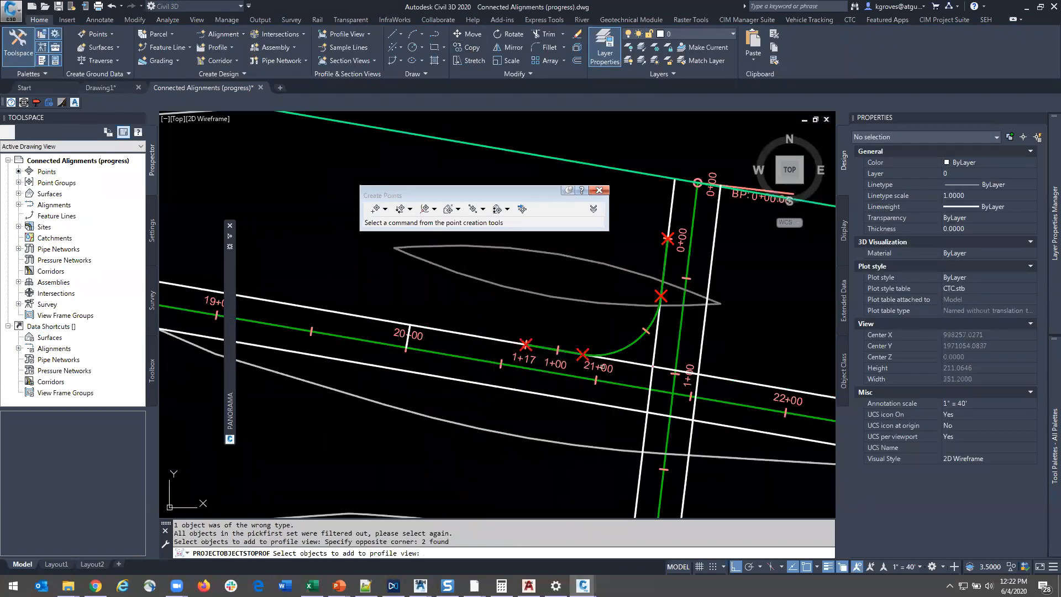
pyautogui.press('Return')
pyautogui.click(486, 317)
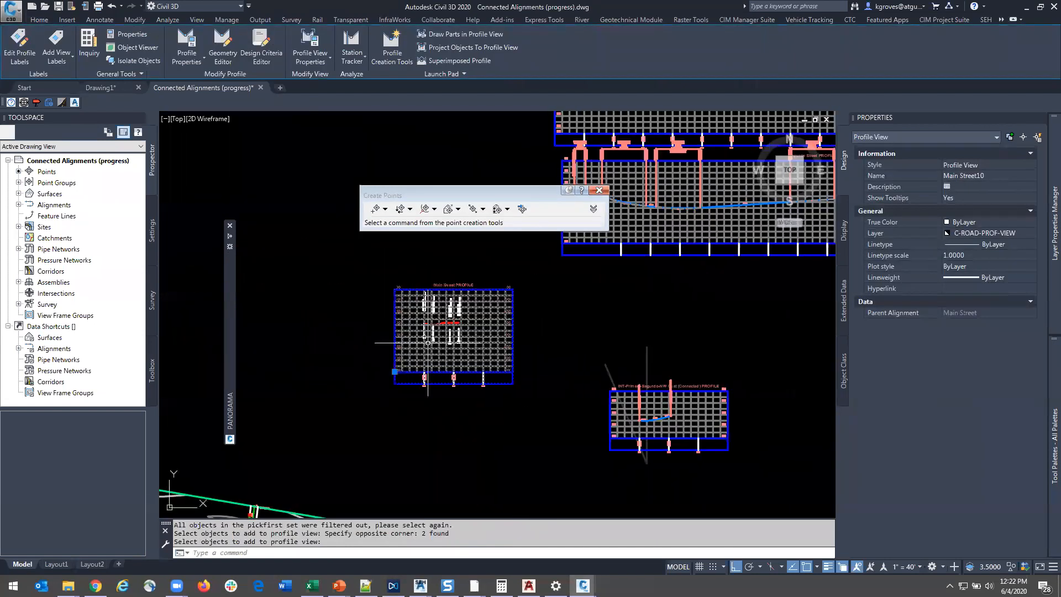
# Compare the projected points in the Main Street profile view with the plan and the INT-Primero-Segundo-NW Quat (Connected) profile
pyautogui.scroll(2, 420, 374)
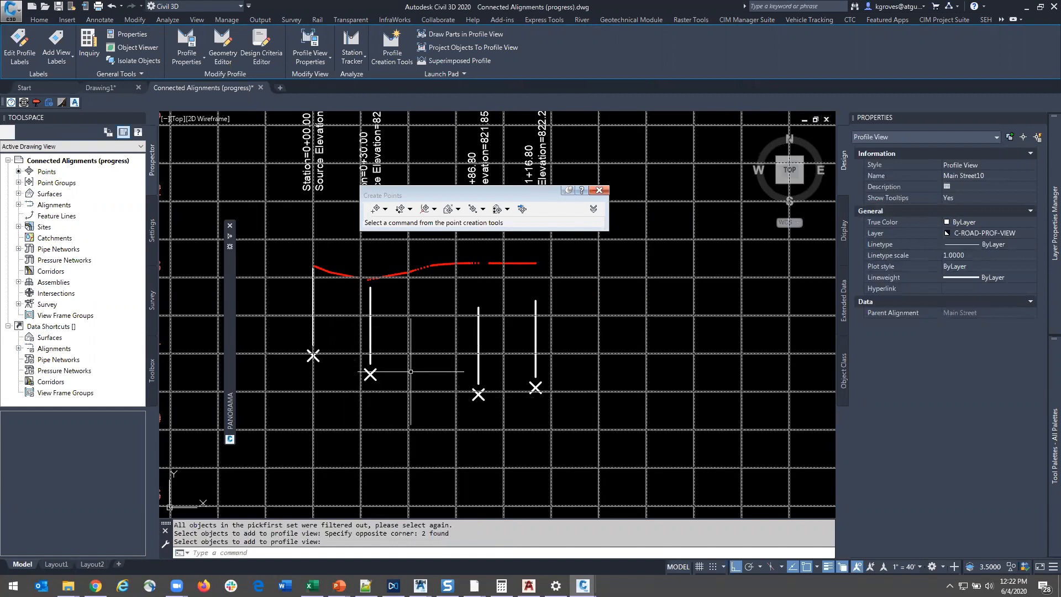
pyautogui.scroll(-4, 432, 388)
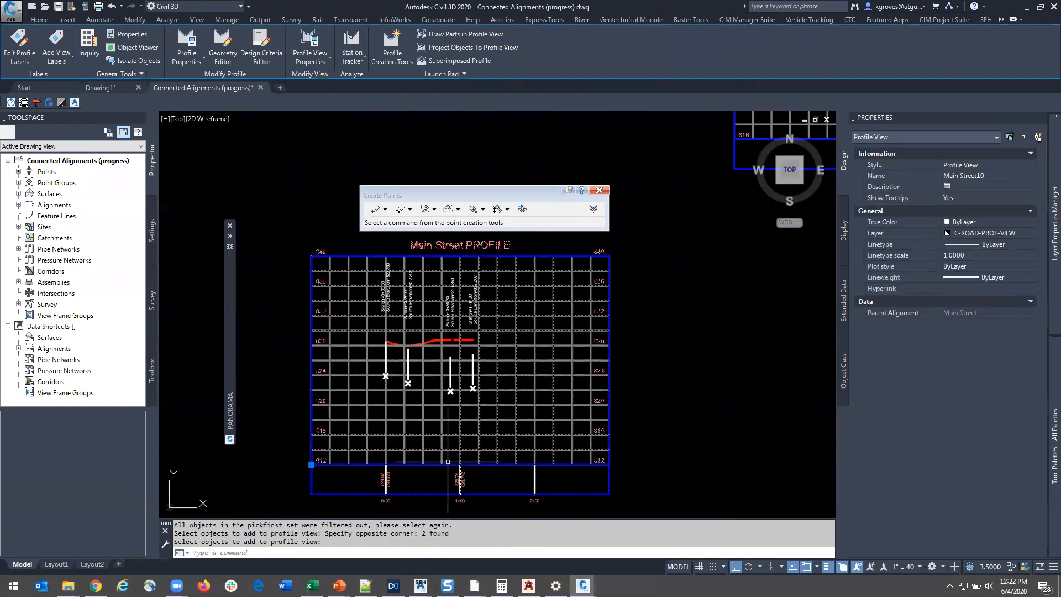
pyautogui.scroll(-3, 421, 444)
pyautogui.moveTo(421, 444); pyautogui.dragTo(421, 263, button='middle')
pyautogui.moveTo(270, 440); pyautogui.dragTo(391, 439, button='middle')
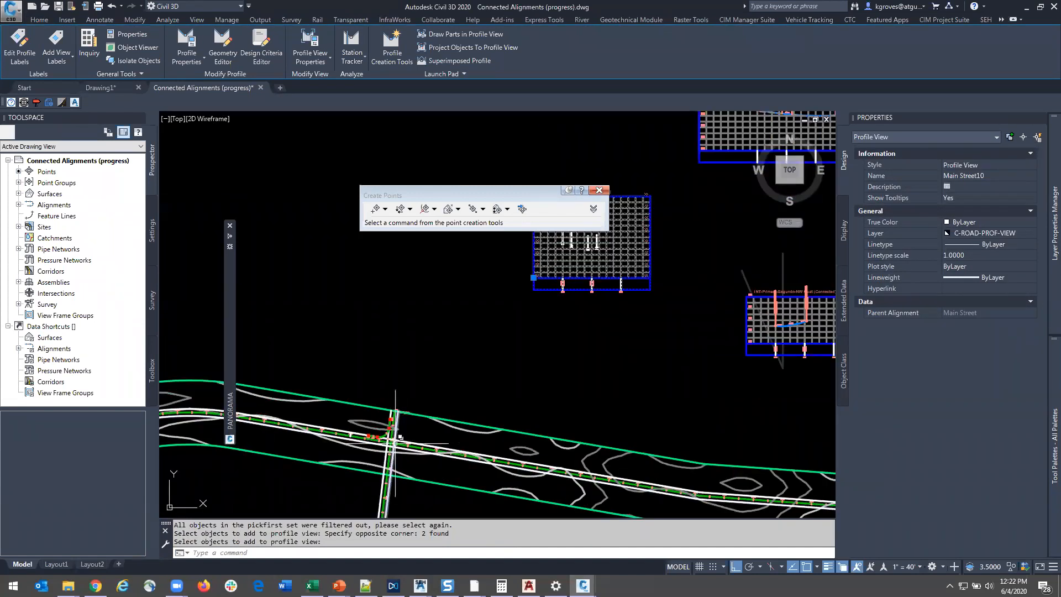
pyautogui.scroll(4, 392, 442)
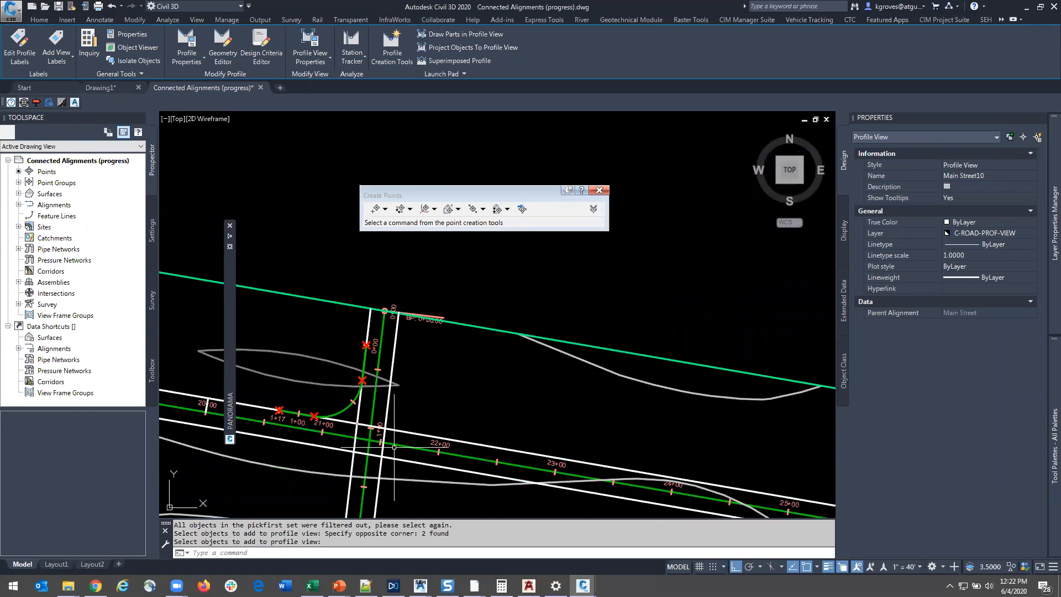
pyautogui.scroll(-6, 416, 431)
pyautogui.moveTo(546, 365); pyautogui.dragTo(357, 439, button='middle')
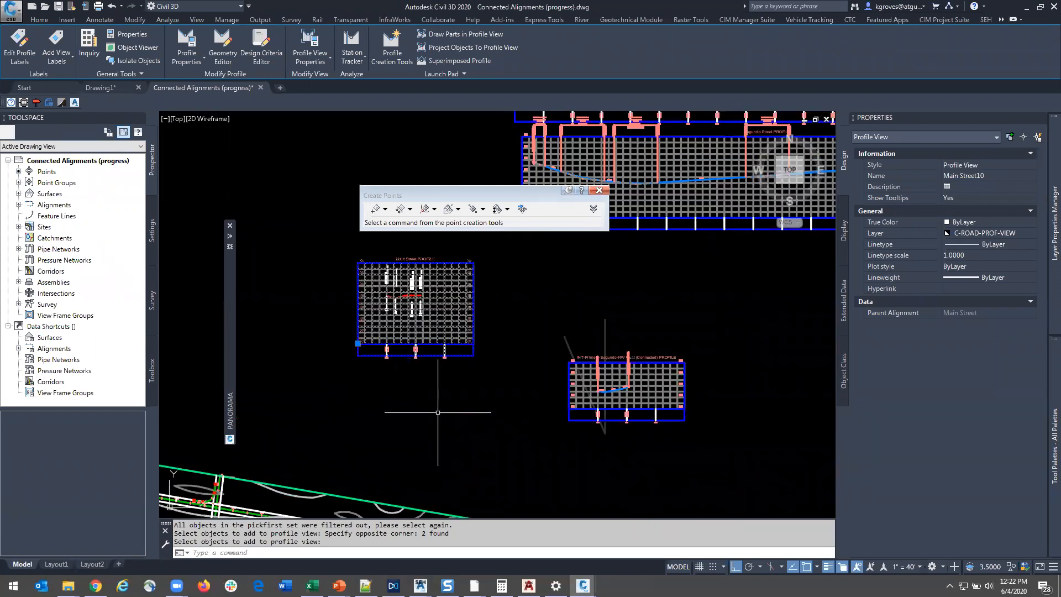
pyautogui.scroll(3, 629, 392)
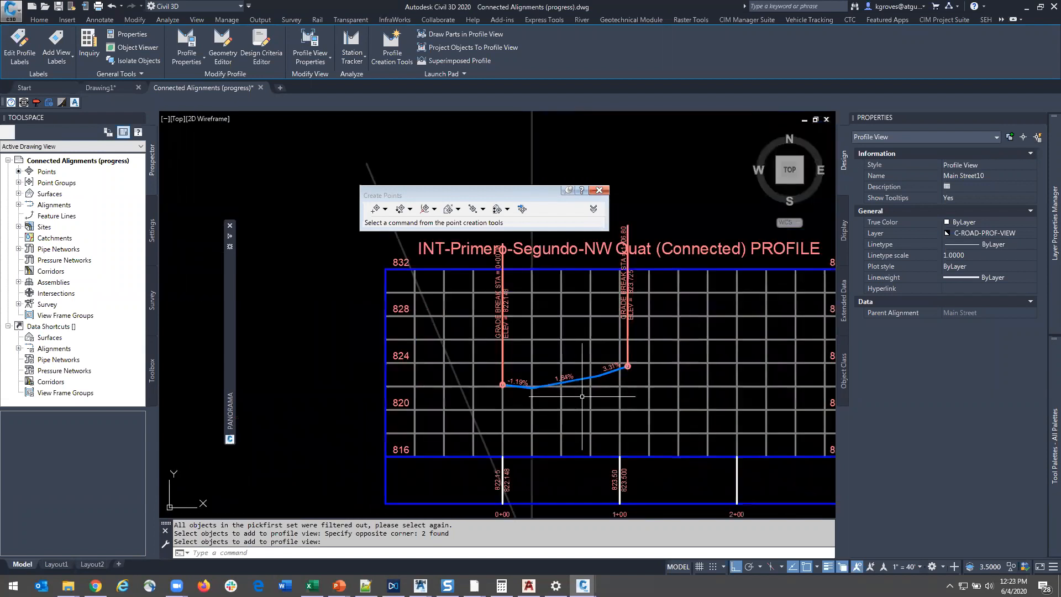
pyautogui.scroll(-3, 550, 398)
# Reverse the direction of the Main Street curb return alignment, accepting the loss of direction-dependent alignment data
pyautogui.moveTo(293, 282)
pyautogui.mouseDown(button='middle')
pyautogui.moveTo(389, 302)
pyautogui.moveTo(558, 82)
pyautogui.mouseUp(button='middle')
pyautogui.scroll(4, 336, 334)
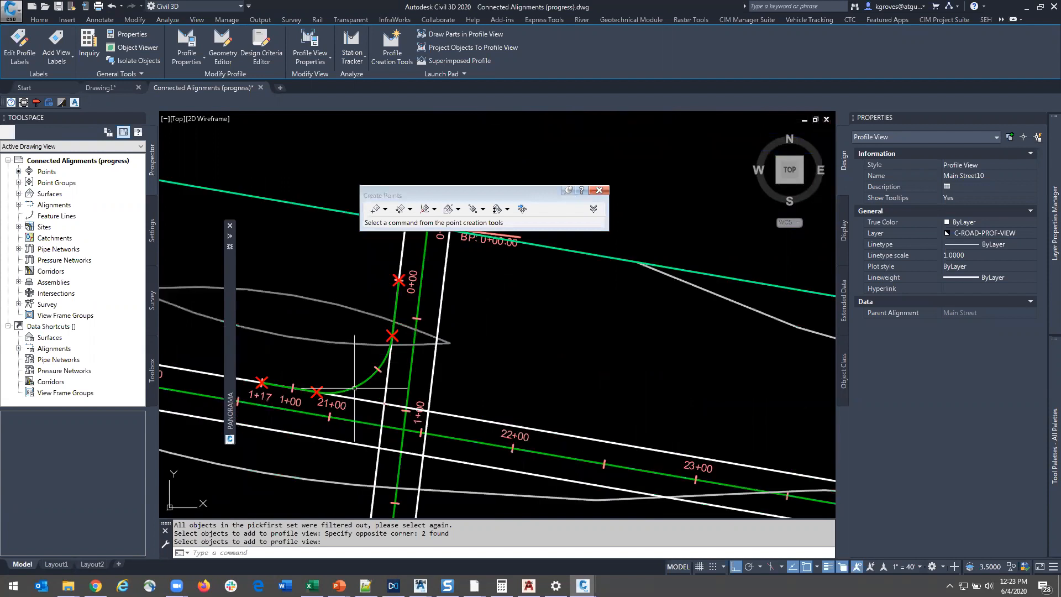
pyautogui.click(355, 388)
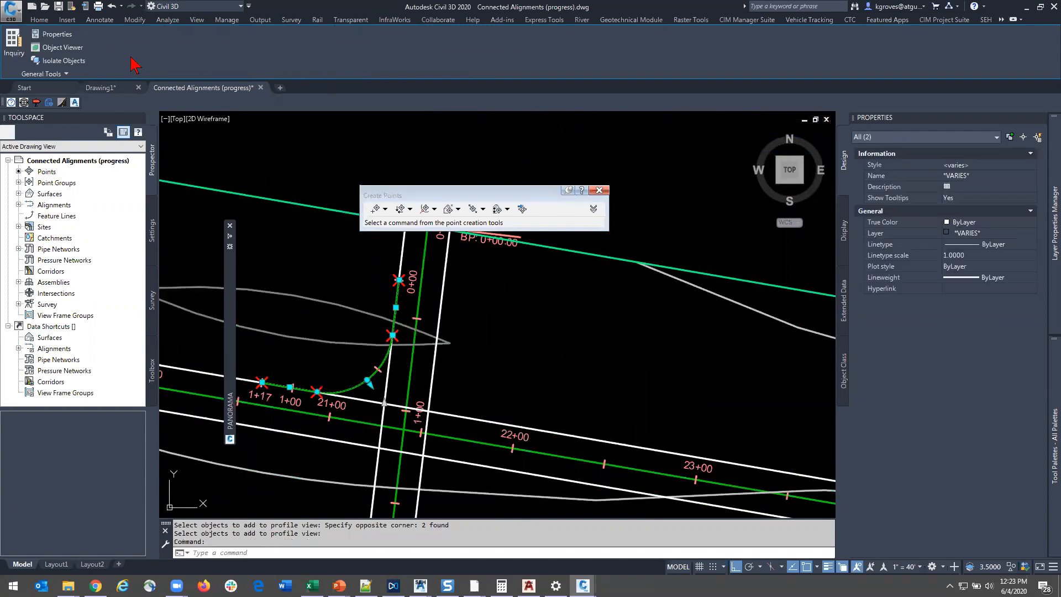
pyautogui.click(40, 20)
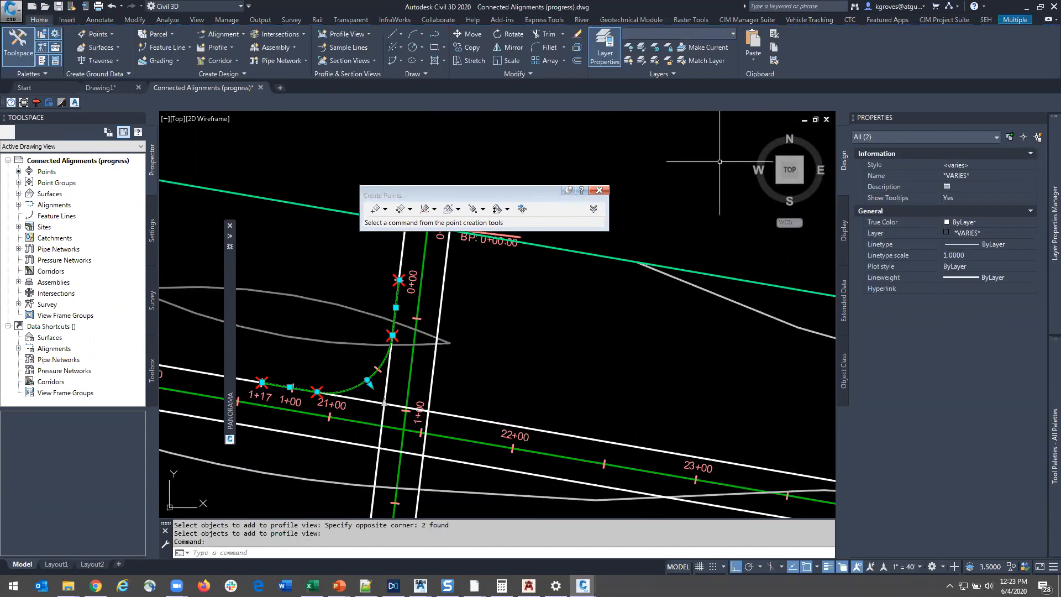
pyautogui.press('Escape')
pyautogui.click(348, 379)
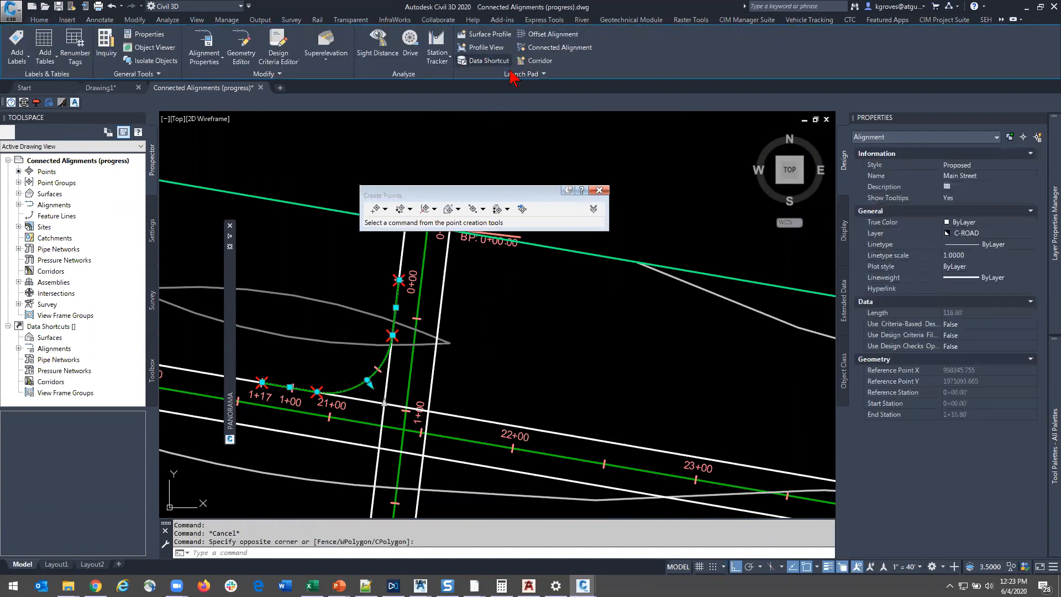
pyautogui.click(514, 75)
pyautogui.click(270, 75)
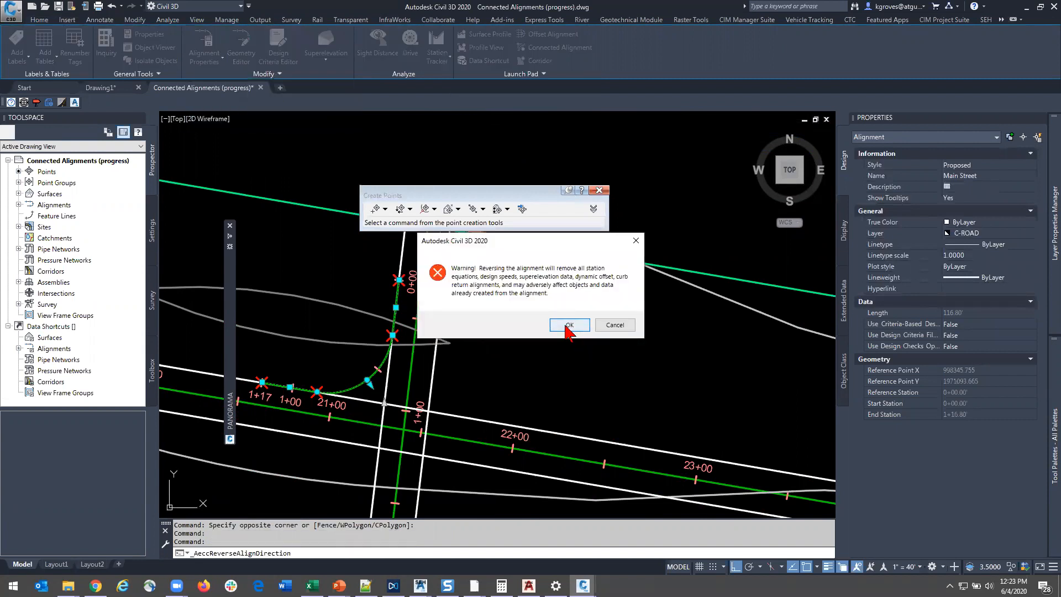
pyautogui.click(565, 323)
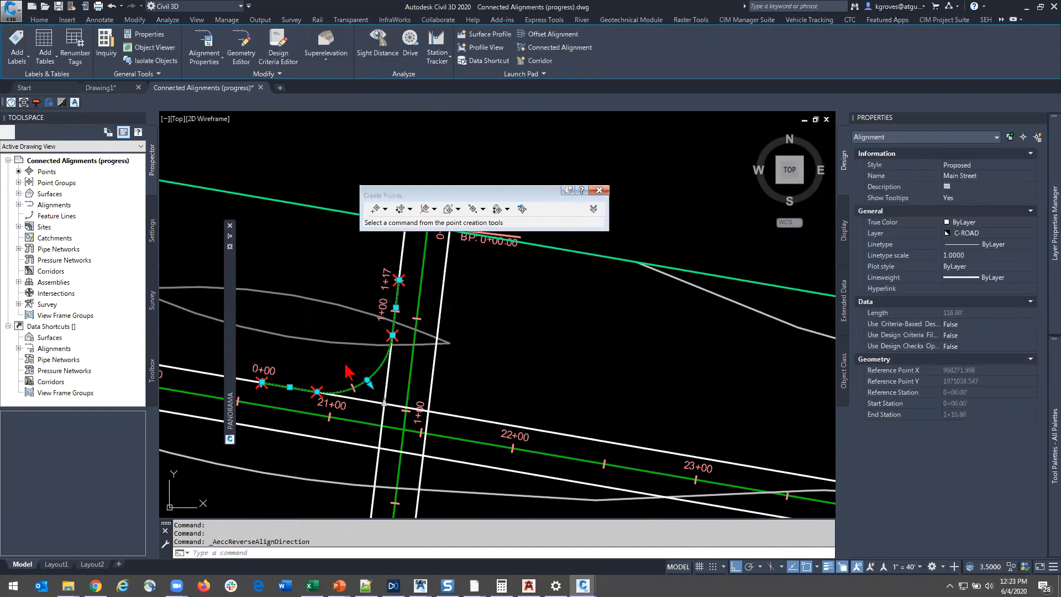
# Move the Main Street profile view to directly above the INT-Primero-Segundo-NW Quat (Connected) profile view
pyautogui.scroll(-3, 343, 370)
pyautogui.moveTo(584, 256); pyautogui.dragTo(585, 595, button='middle')
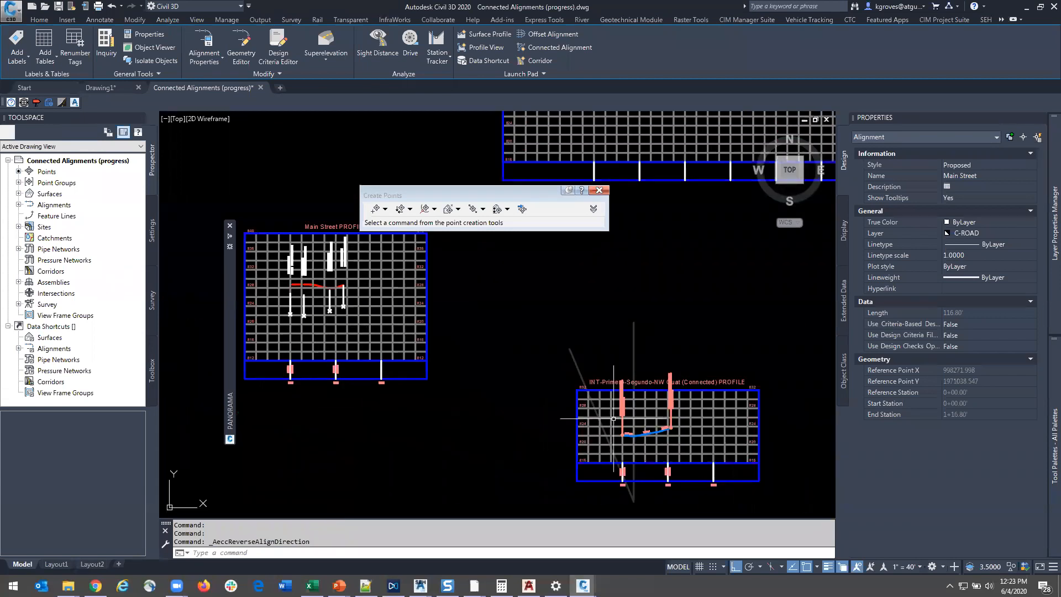
pyautogui.click(422, 319)
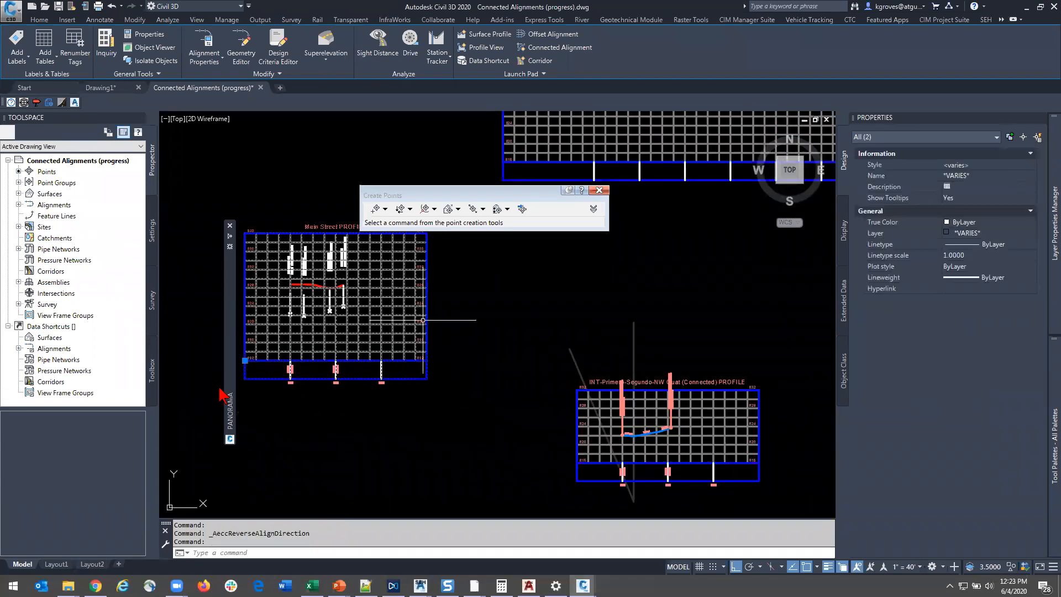
pyautogui.click(245, 360)
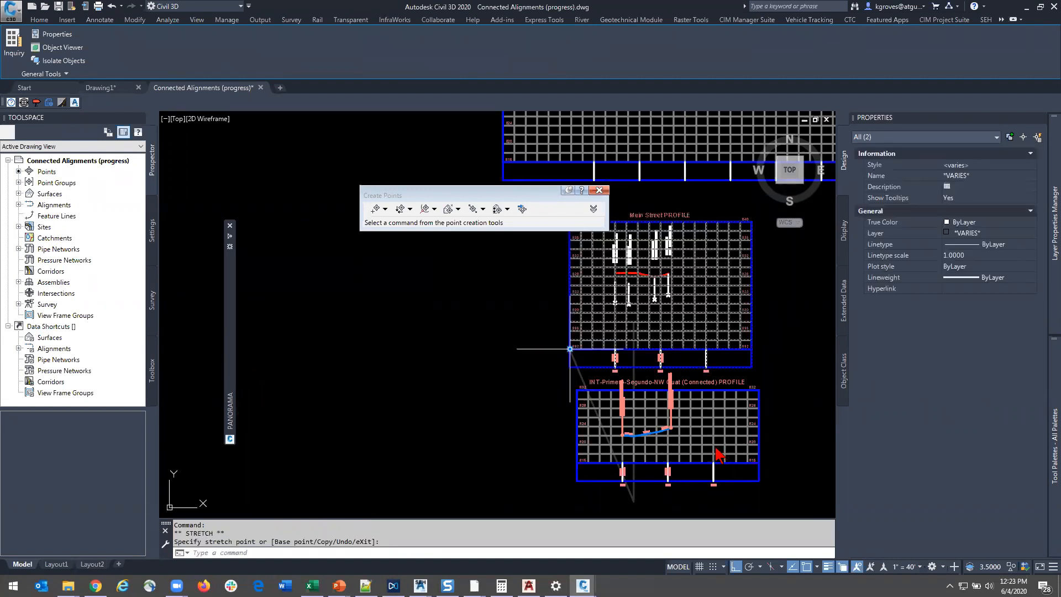
pyautogui.press('Escape')
pyautogui.click(691, 420)
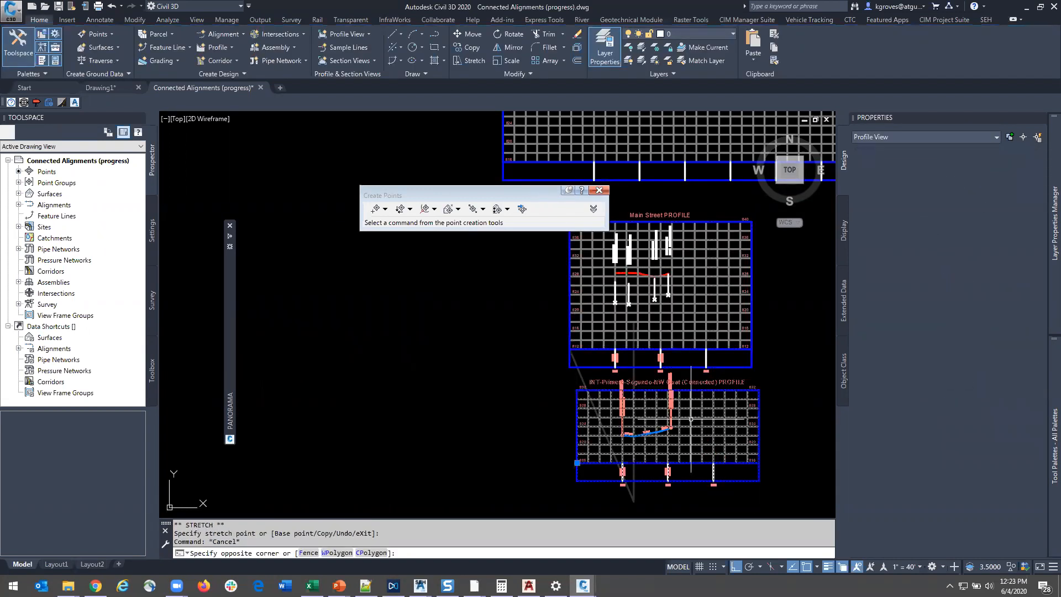
pyautogui.click(575, 455)
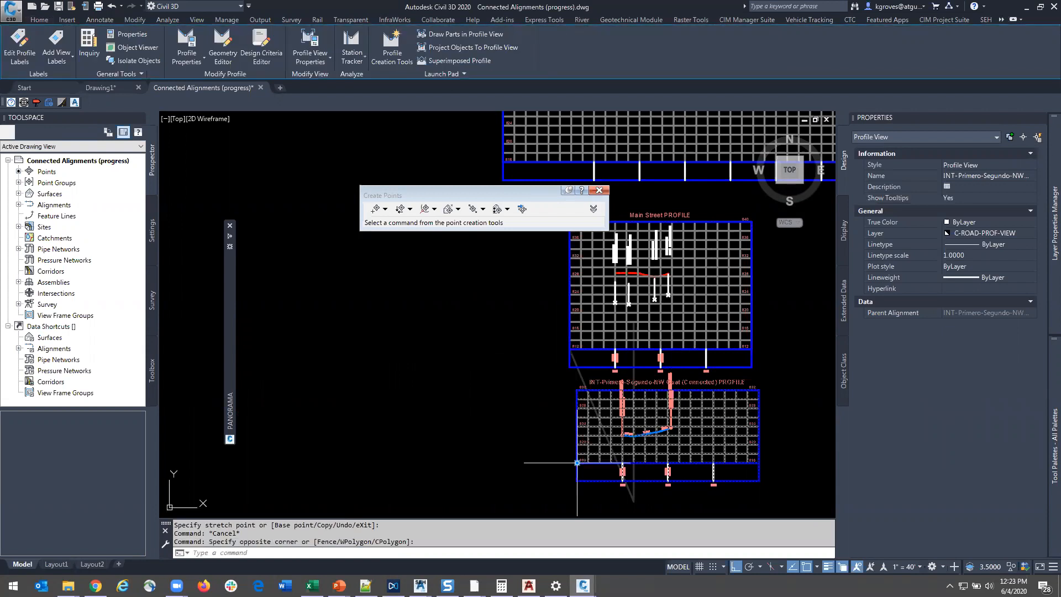
pyautogui.click(577, 462)
pyautogui.press('Escape')
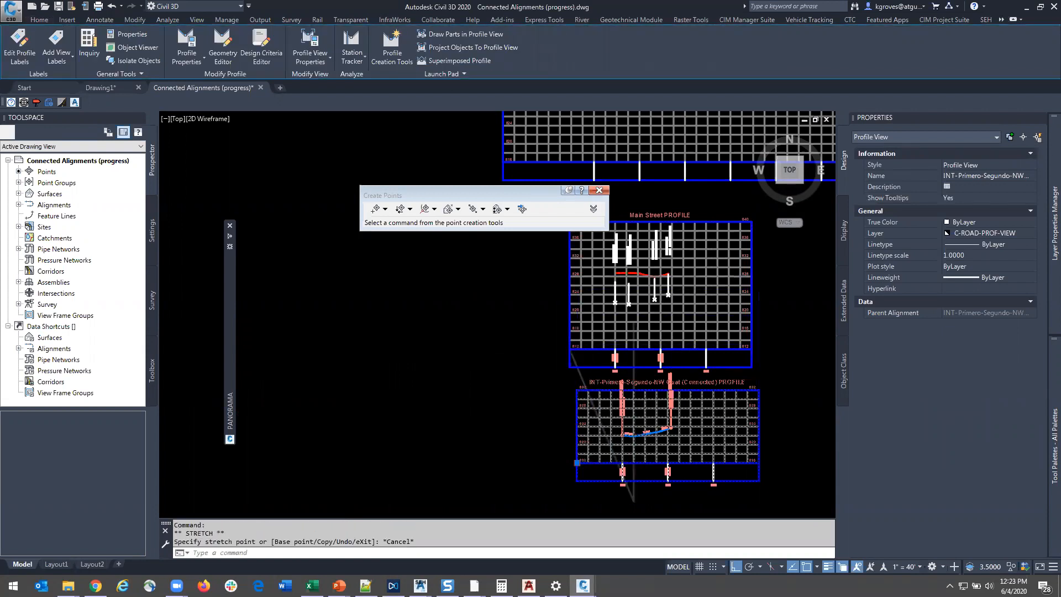
pyautogui.scroll(6, 629, 453)
pyautogui.click(665, 388)
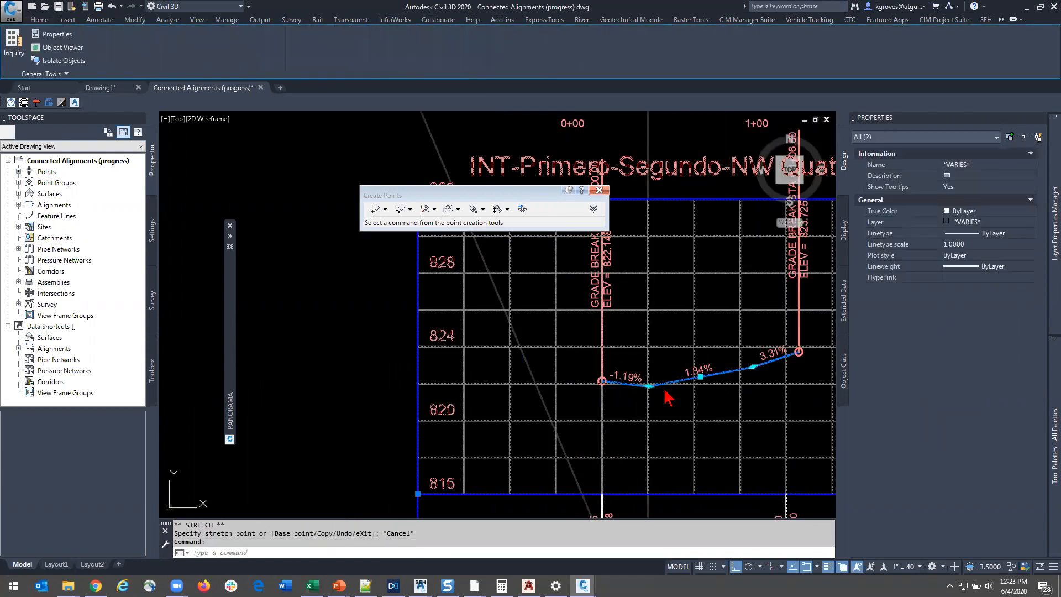
pyautogui.click(667, 410)
pyautogui.press('Escape')
pyautogui.press('Escape')
pyautogui.click(660, 404)
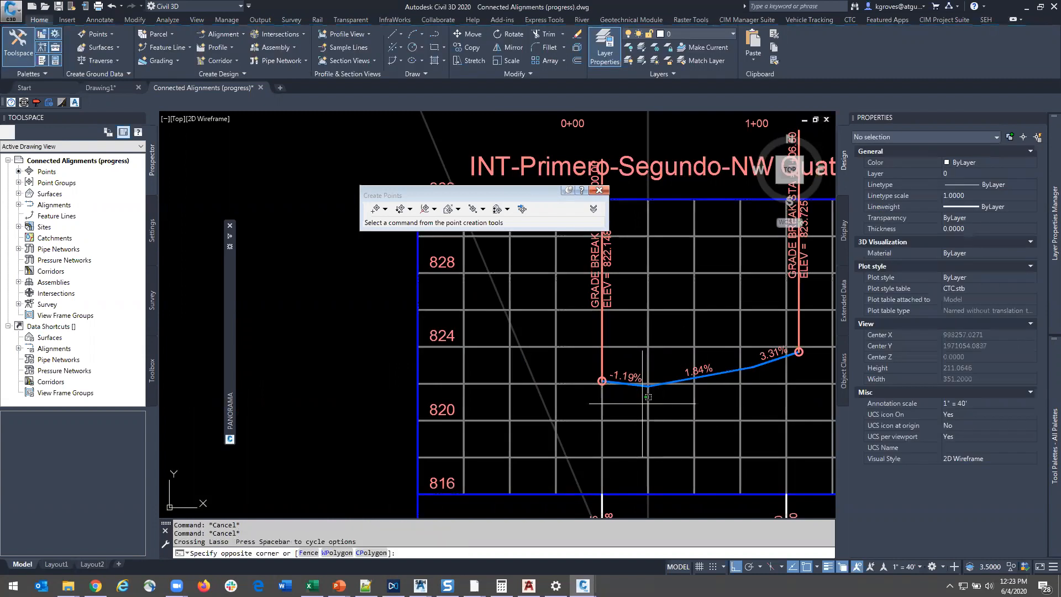
pyautogui.moveTo(652, 404); pyautogui.dragTo(625, 407)
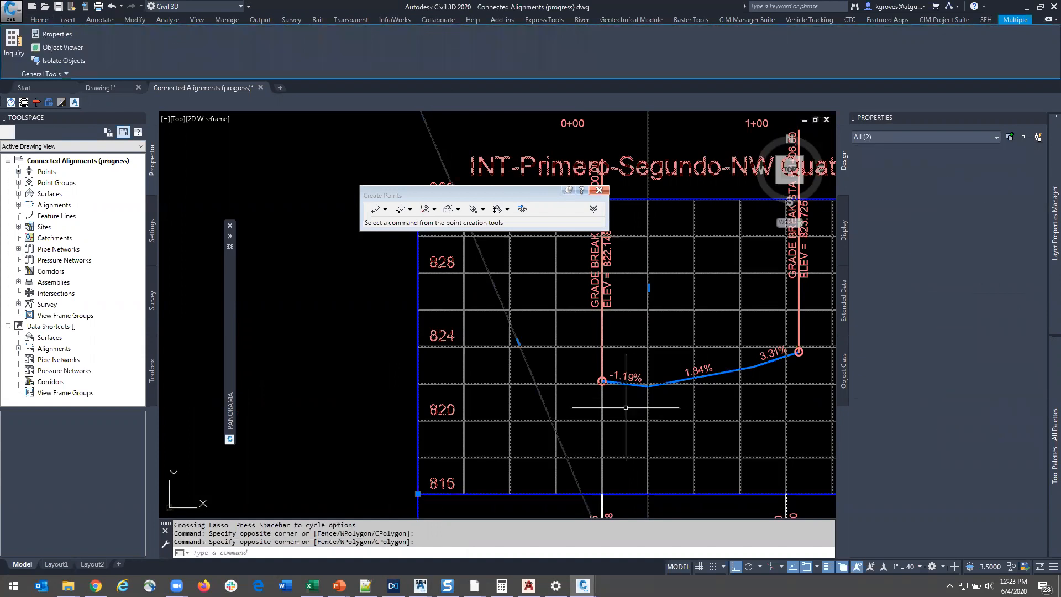
pyautogui.press('Escape')
# With running object snaps off, move the connected profile view from the endpoint between its -1.19% and 1.84% grades to Main Street's second projected point node
pyautogui.click(741, 418)
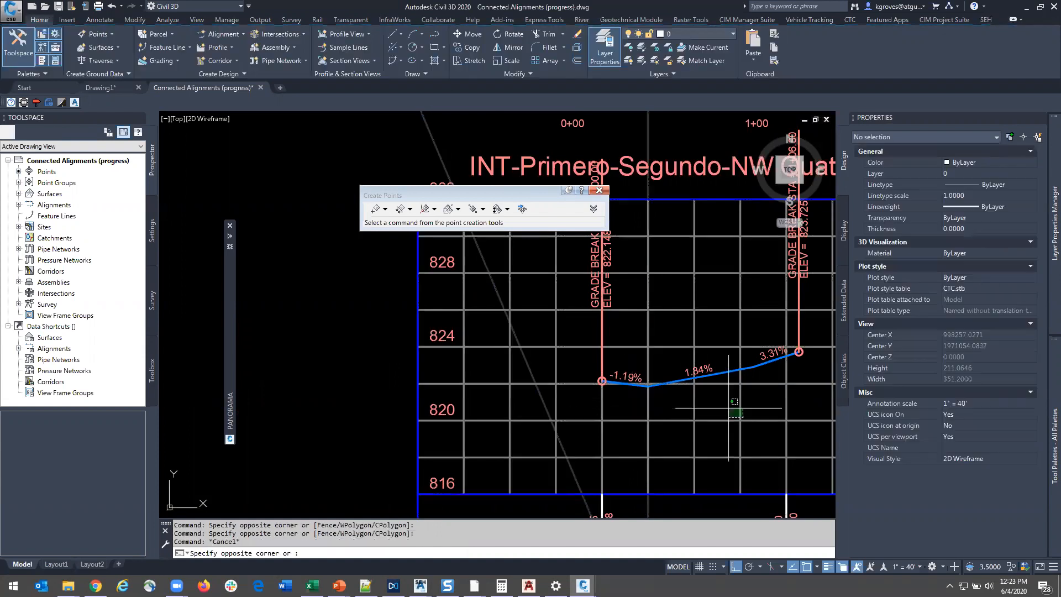
pyautogui.click(682, 395)
pyautogui.scroll(8, 651, 387)
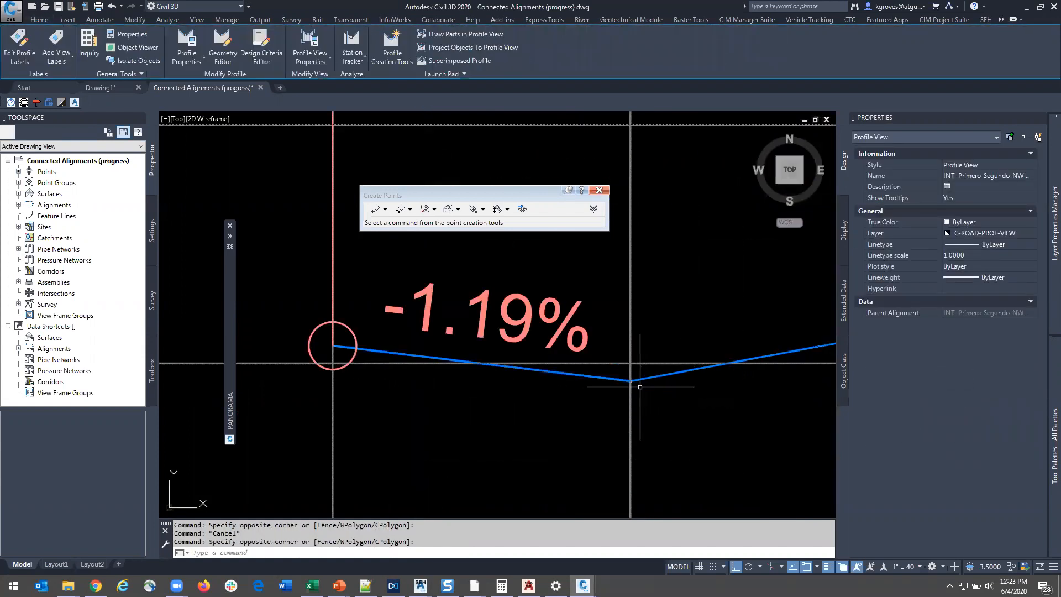
pyautogui.press('F3')
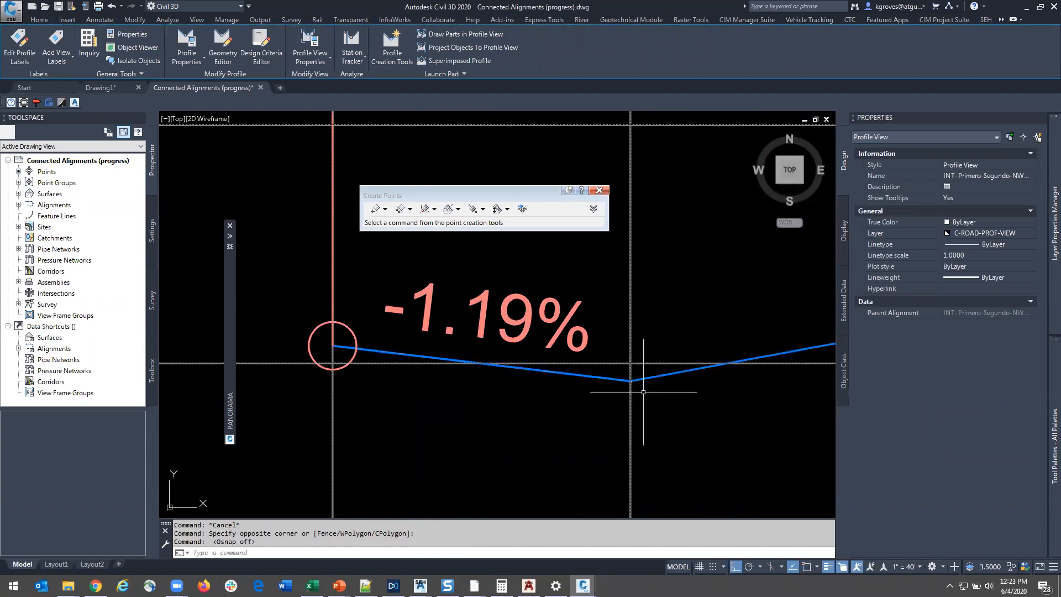
pyautogui.scroll(-2, 635, 378)
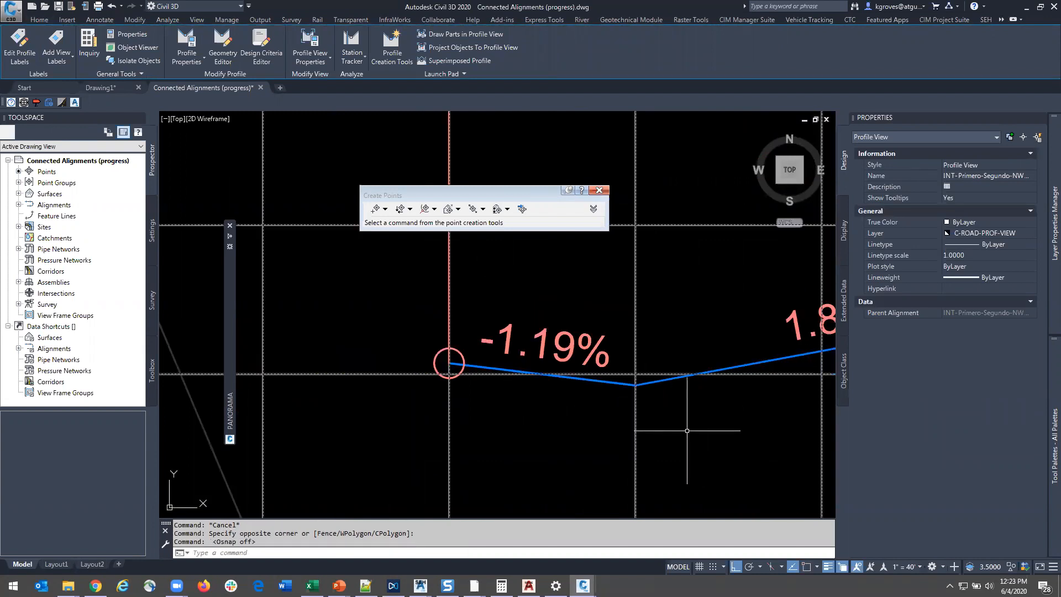
pyautogui.press('Return')
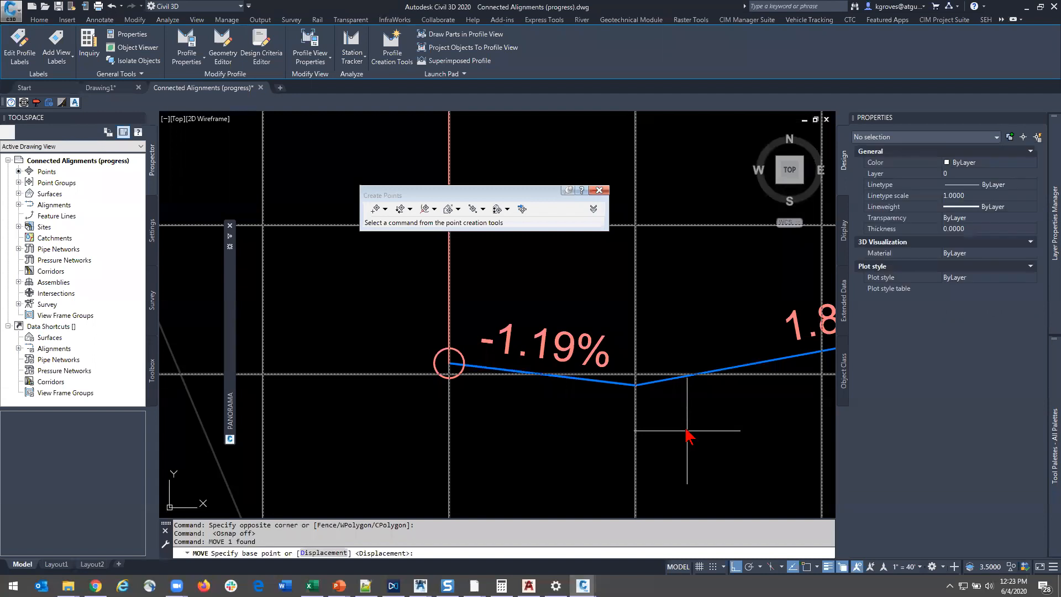
pyautogui.keyDown('shift'); pyautogui.rightClick(687, 431); pyautogui.keyUp('shift')
pyautogui.click(727, 247)
pyautogui.click(635, 385)
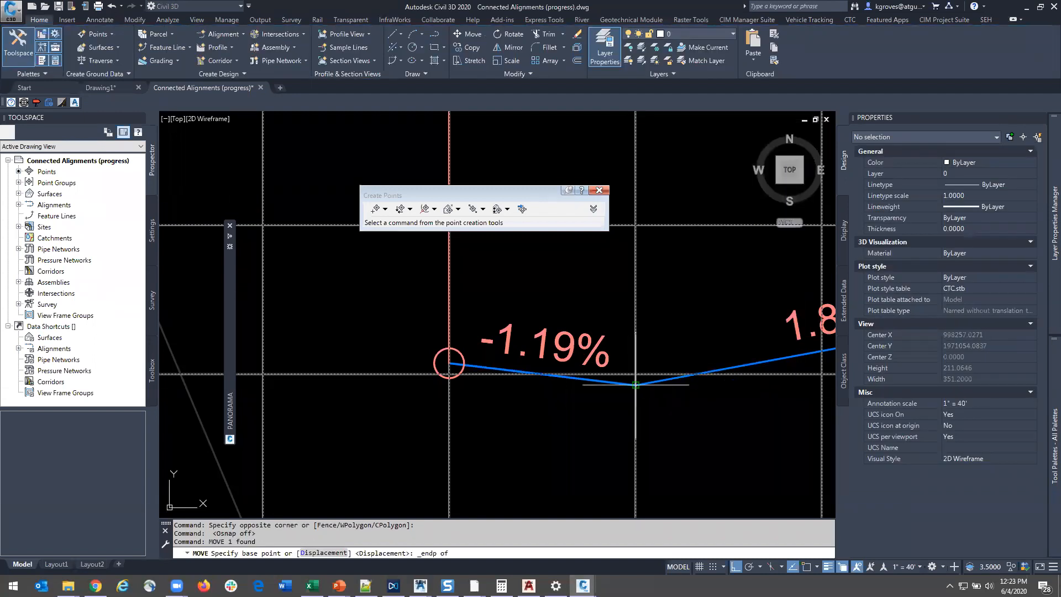
pyautogui.scroll(-5, 636, 385)
pyautogui.scroll(6, 635, 385)
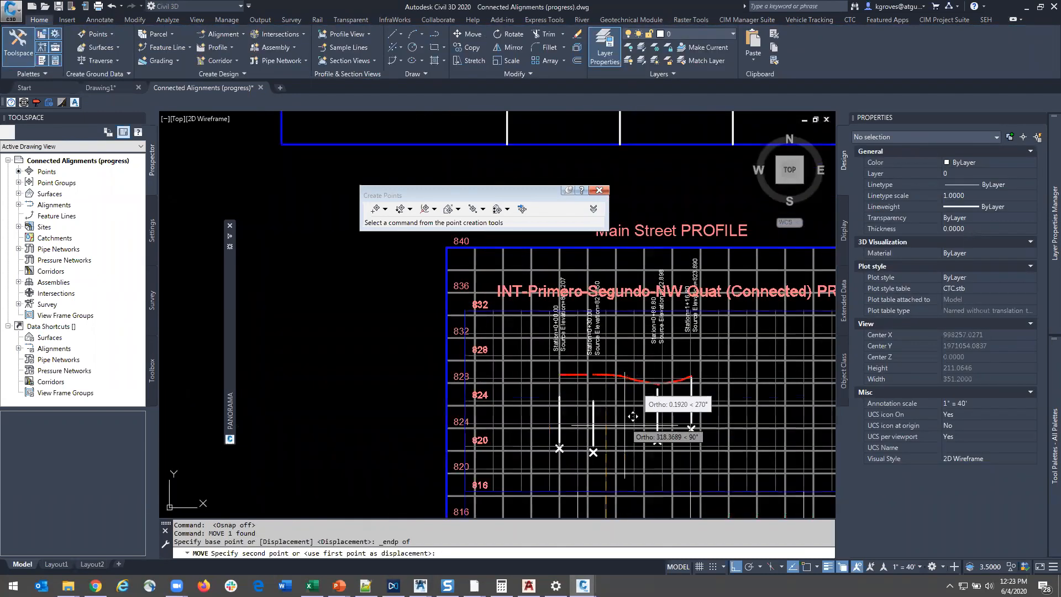
pyautogui.keyDown('shift'); pyautogui.rightClick(587, 383); pyautogui.keyUp('shift')
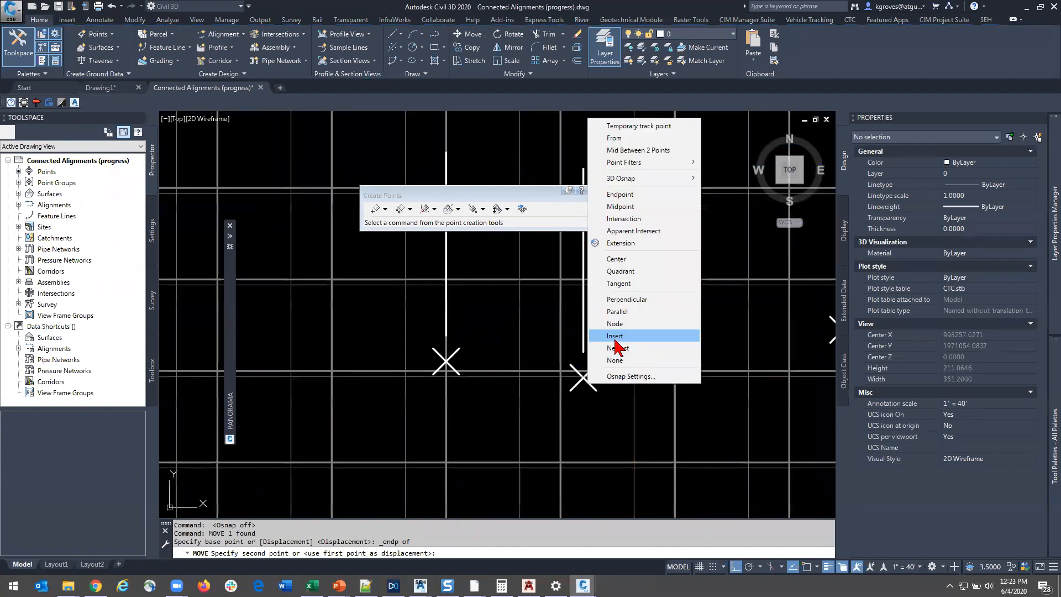
pyautogui.click(625, 324)
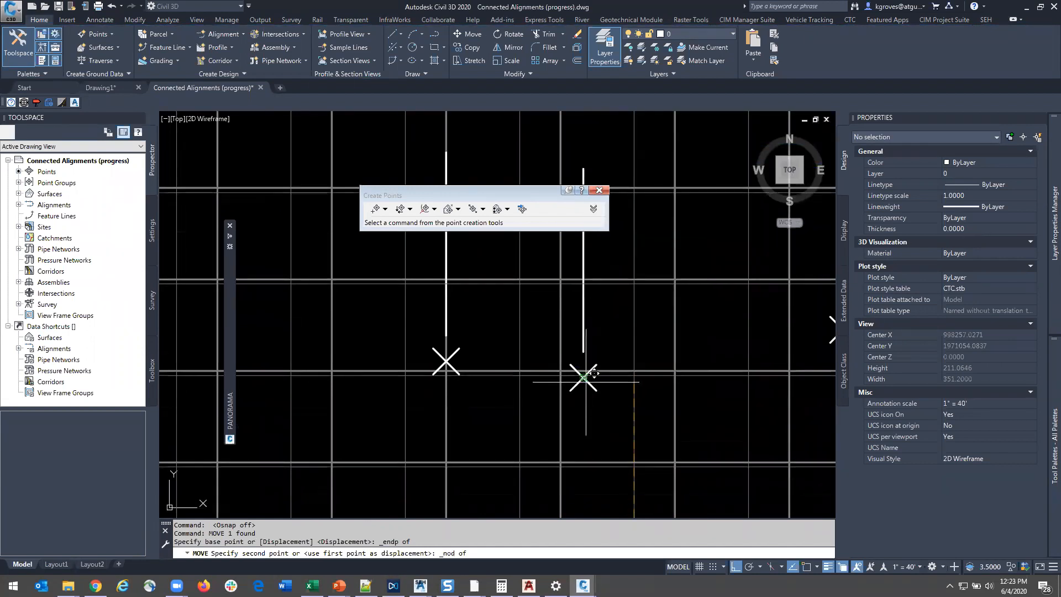
pyautogui.scroll(-5, 585, 376)
pyautogui.press('Escape')
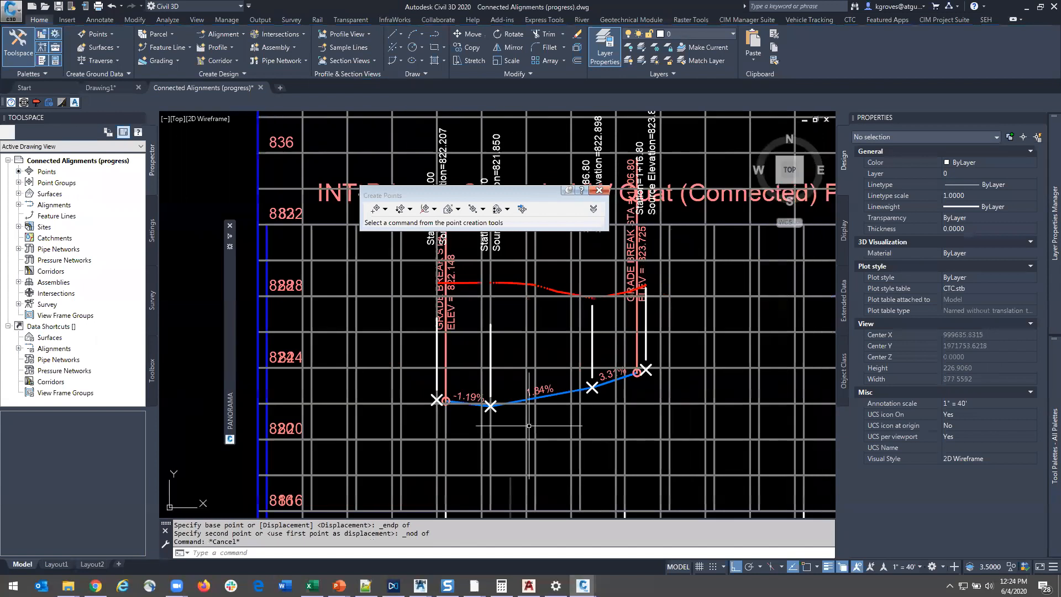
# Compare the overlaid connected profile's grade breaks with the projected points in the Main Street profile view
pyautogui.click(554, 395)
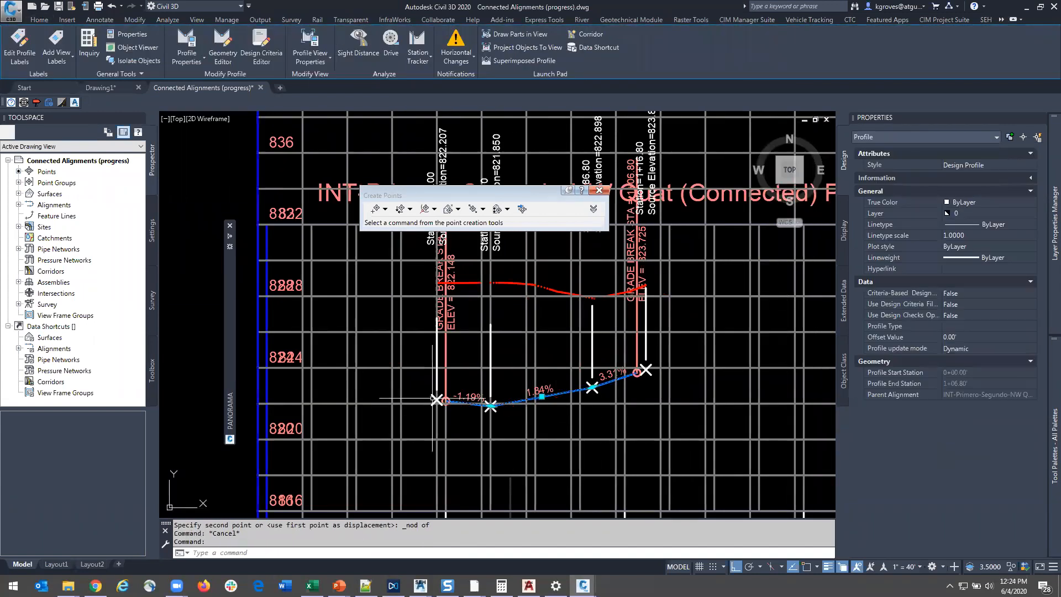
pyautogui.press('Escape')
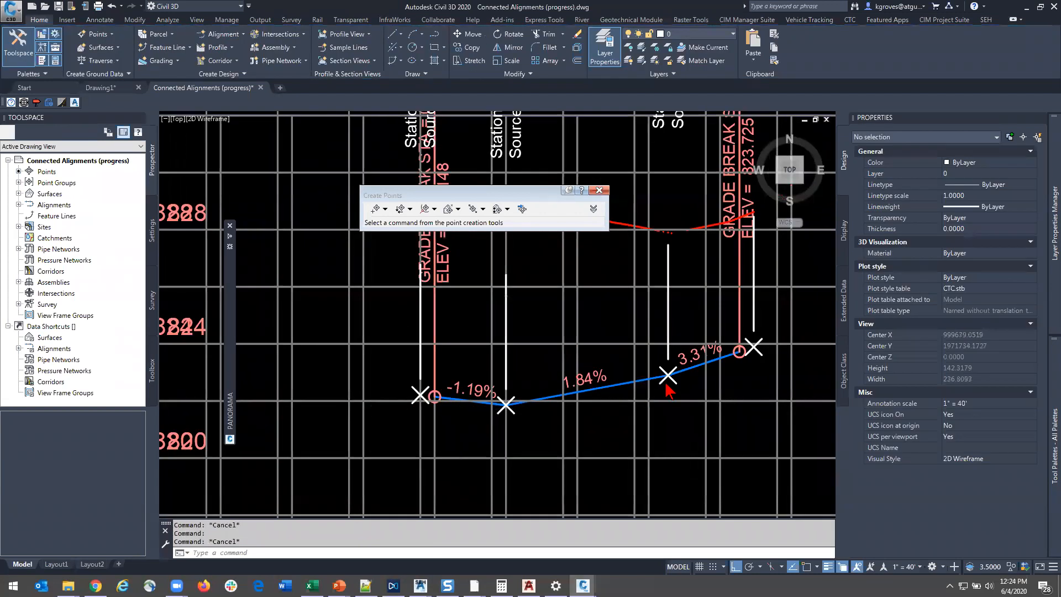
pyautogui.scroll(4, 646, 389)
pyautogui.click(661, 354)
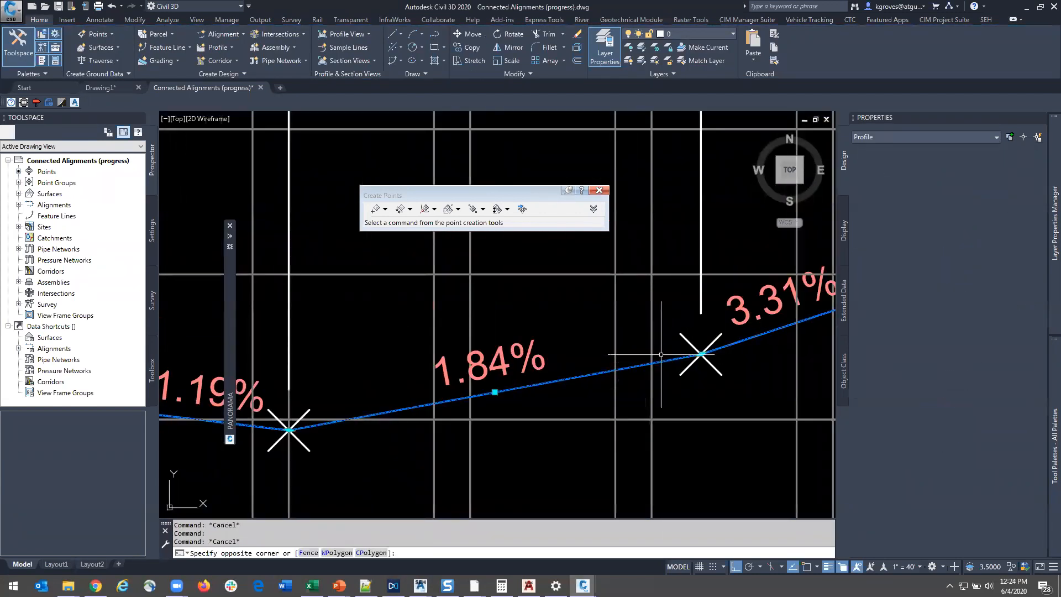
pyautogui.click(242, 445)
pyautogui.scroll(-5, 307, 433)
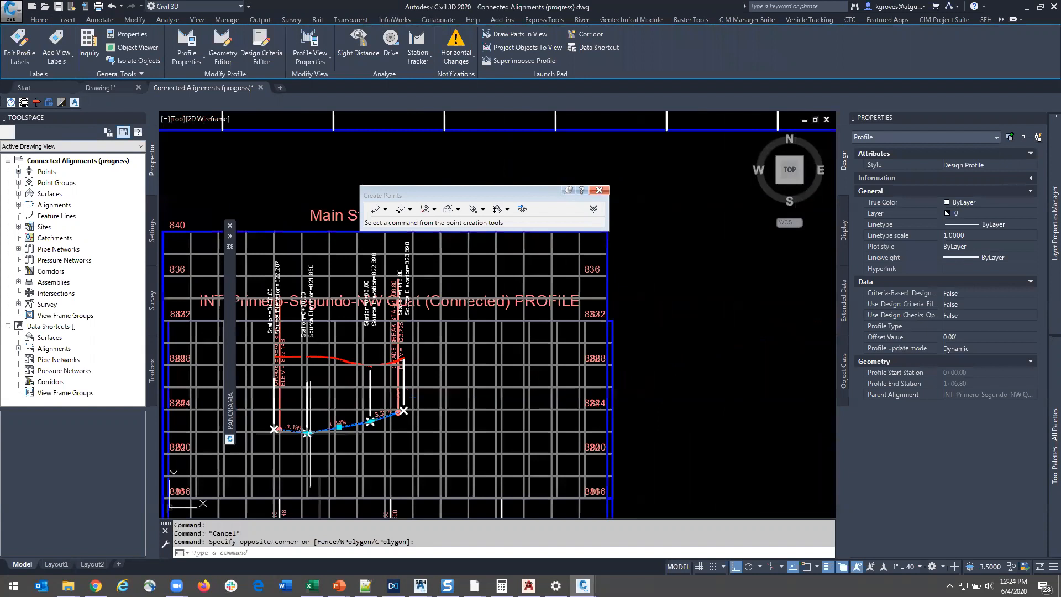
pyautogui.scroll(-4, 308, 432)
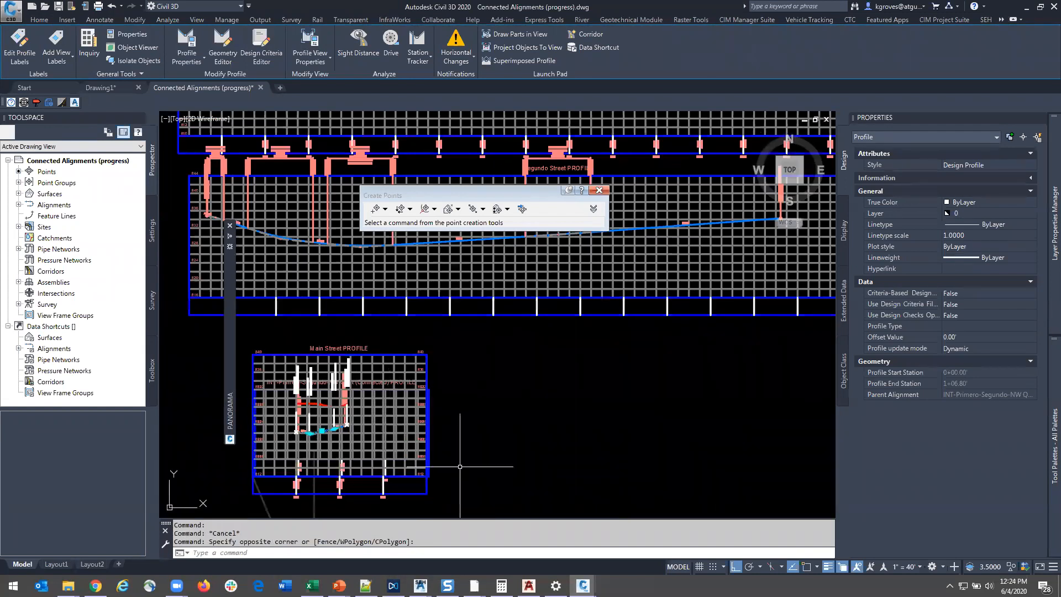
pyautogui.press('Escape')
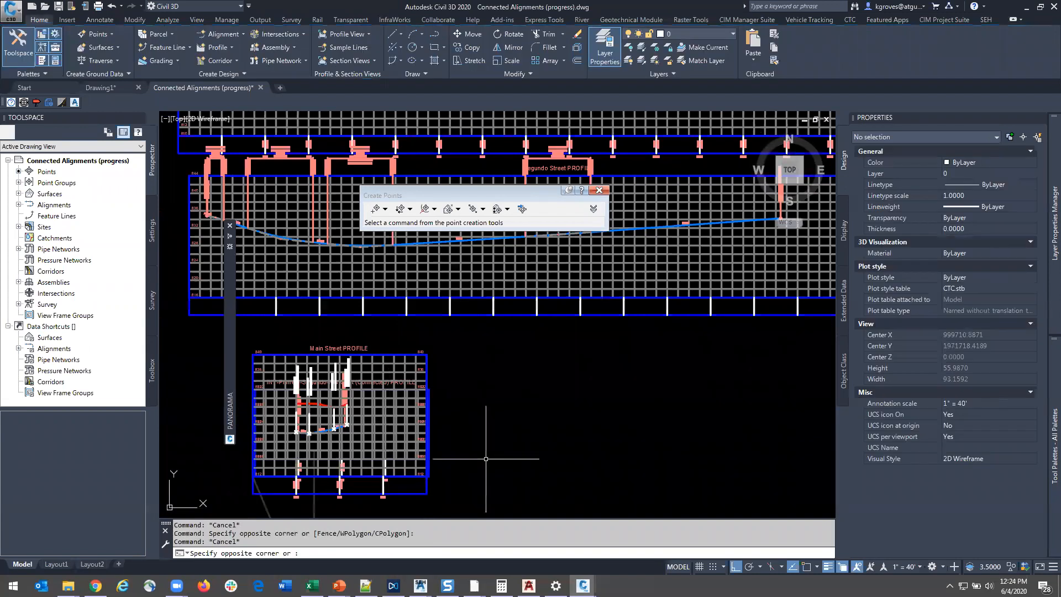
# Undo the overlay move of the connected profile view
pyautogui.hotkey('ctrl', 'z')
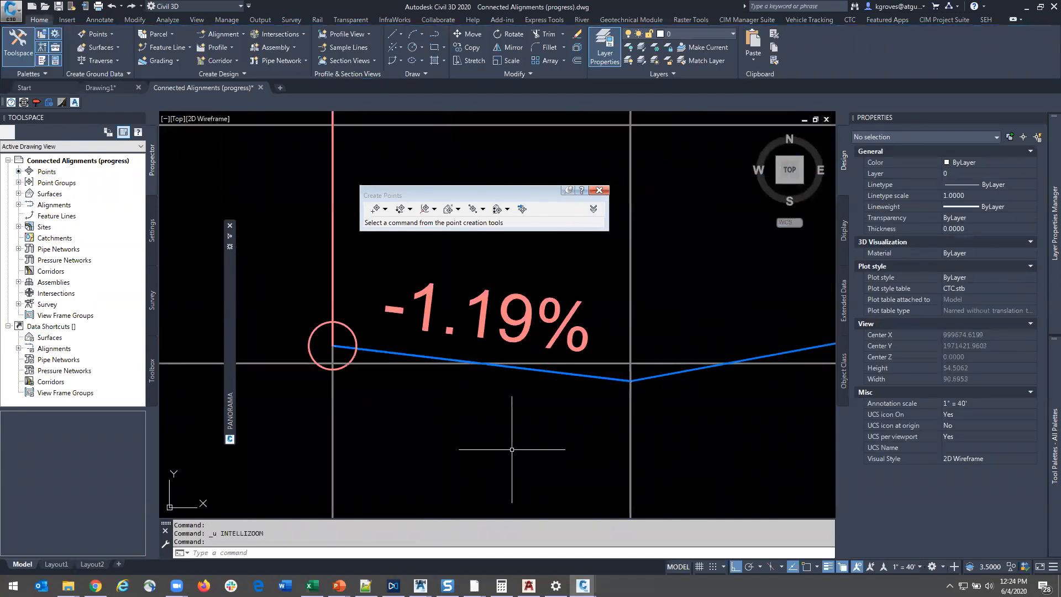
pyautogui.hotkey('ctrl', 'z')
# Return to the curb return at the intersection in plan and close the Create Points toolbar
pyautogui.scroll(-4, 510, 448)
pyautogui.moveTo(510, 448); pyautogui.dragTo(503, 299, button='middle')
pyautogui.scroll(4, 376, 325)
pyautogui.moveTo(260, 400); pyautogui.dragTo(488, 360, button='middle')
pyautogui.press('Escape')
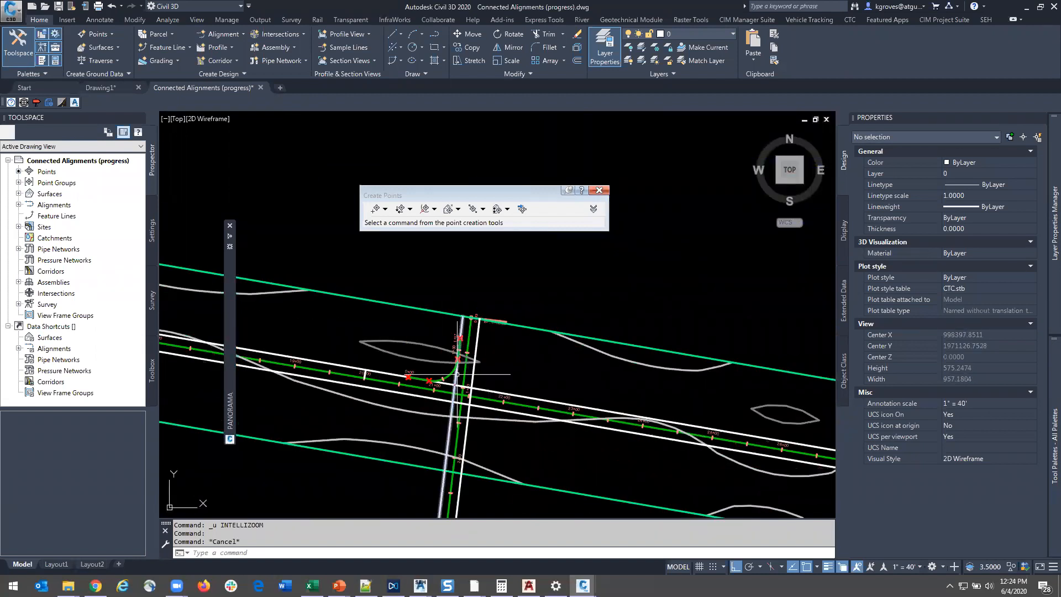
pyautogui.scroll(4, 462, 374)
pyautogui.click(599, 190)
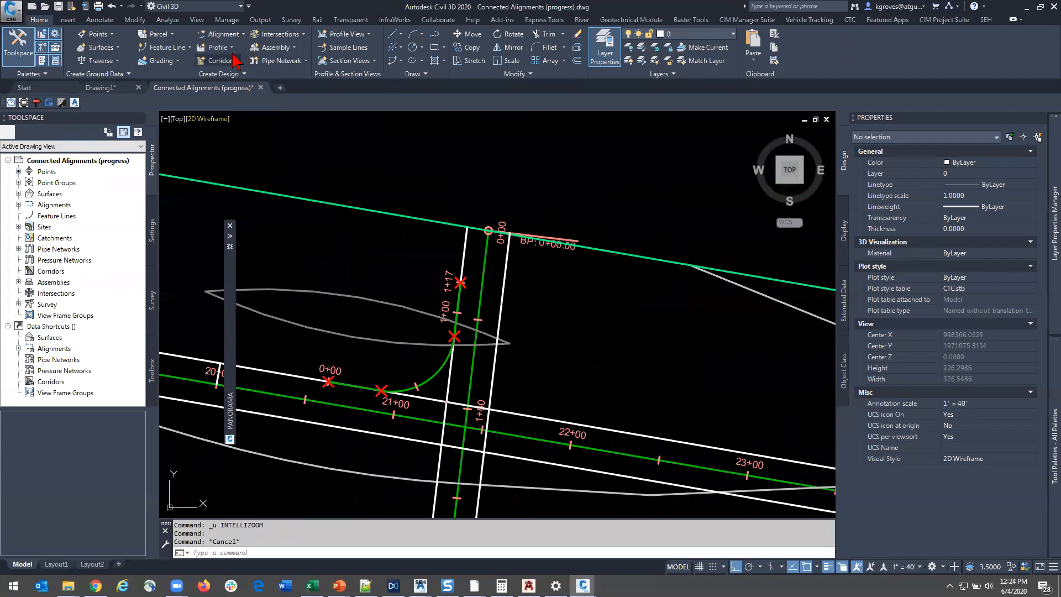
# Start a connected alignment from the left offset of Segundo Street to the left offset of Primero Pass, accepting the intersection's northeast quadrant as its location
pyautogui.click(236, 35)
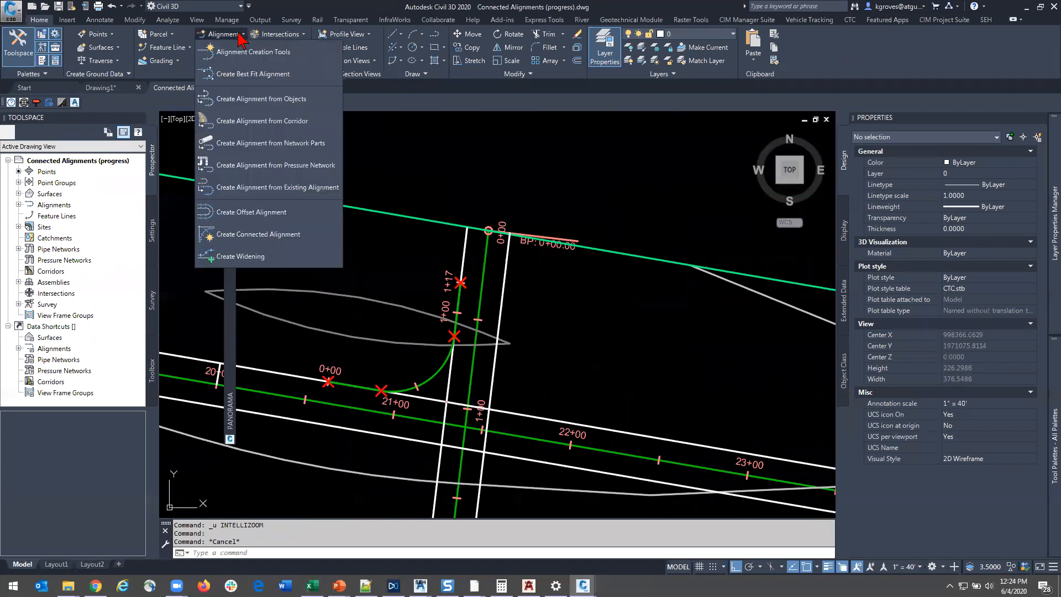
pyautogui.click(251, 237)
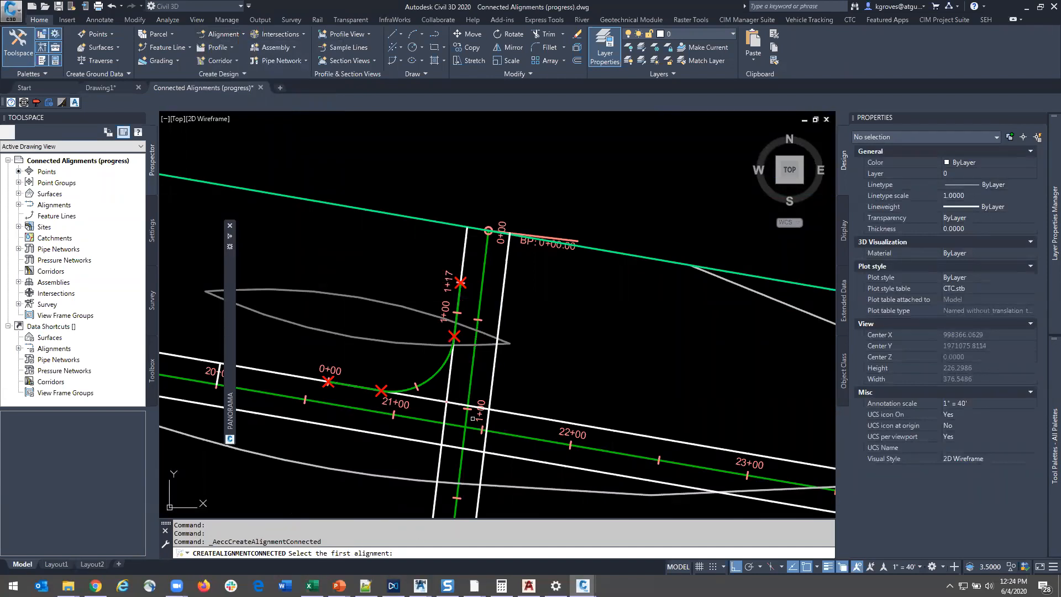
pyautogui.moveTo(461, 449); pyautogui.dragTo(457, 400, button='middle')
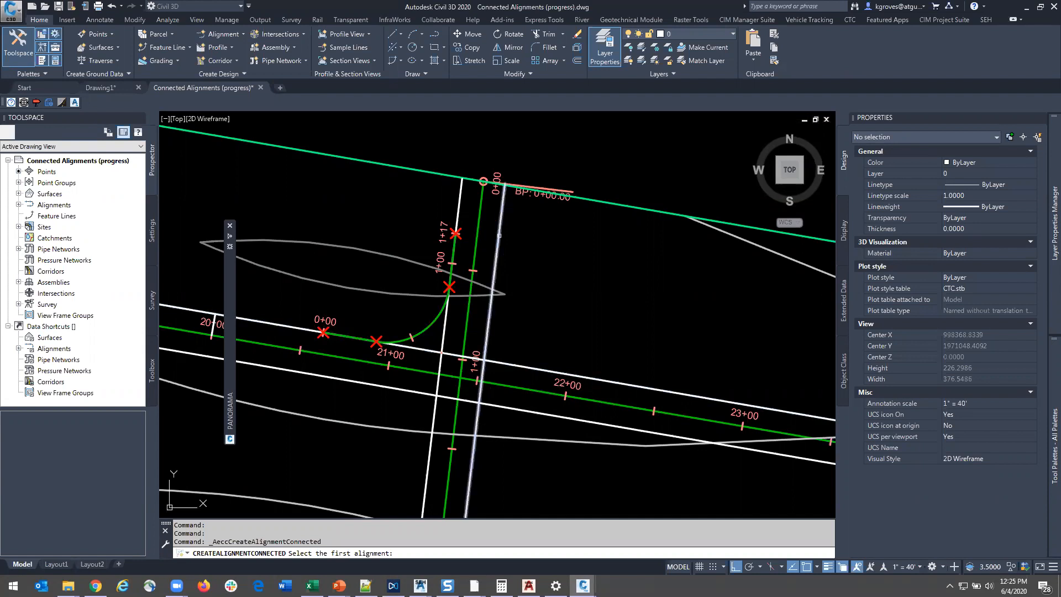
pyautogui.click(499, 235)
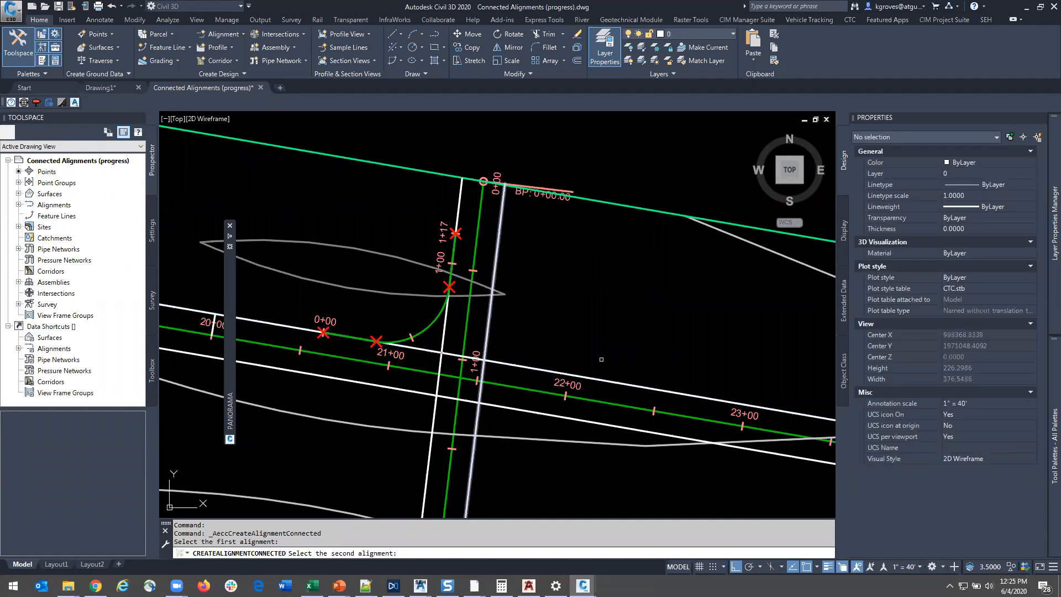
pyautogui.click(618, 382)
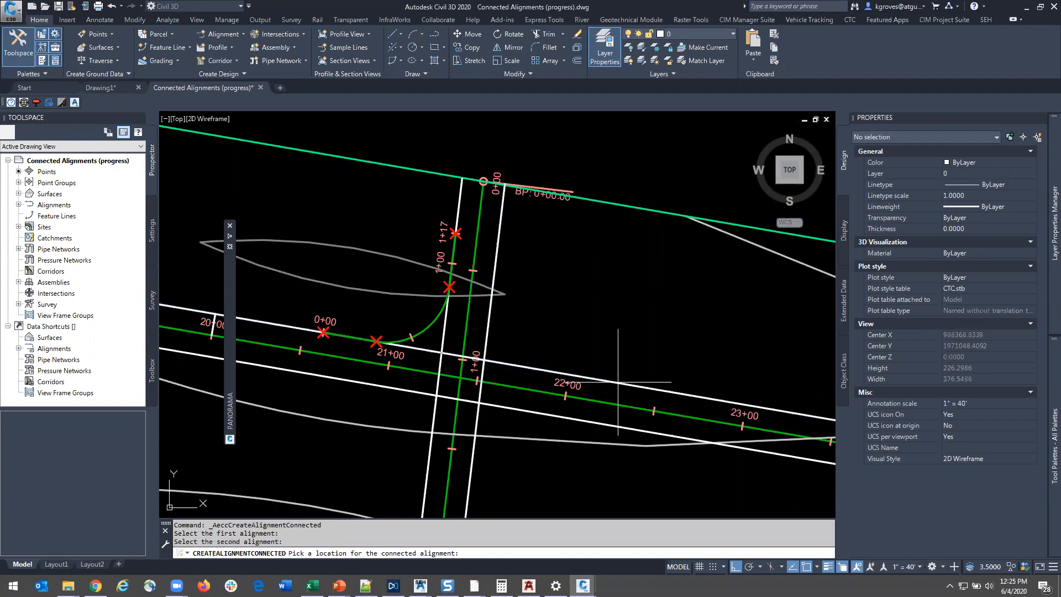
pyautogui.click(578, 292)
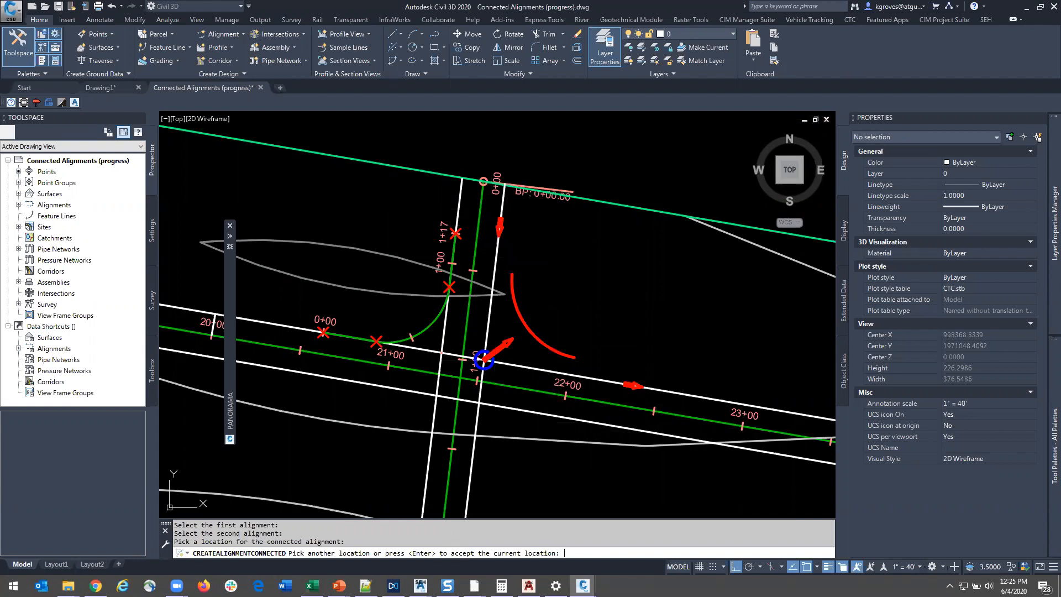
pyautogui.press('Return')
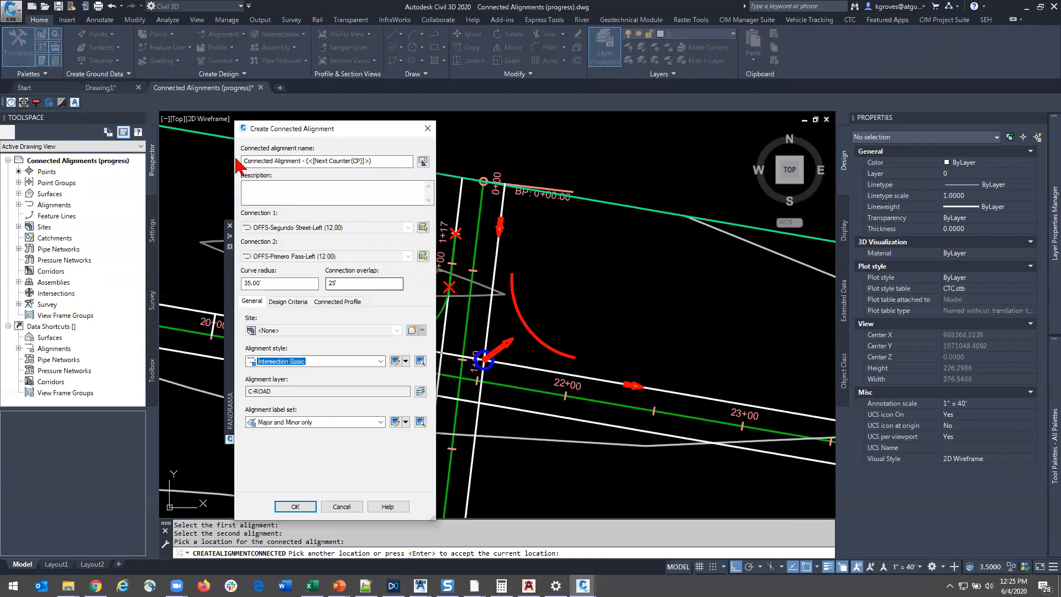
# Name the connected alignment INT-Primero-Segundo-NE Quad and check its curve radius
pyautogui.moveTo(328, 135); pyautogui.dragTo(698, 120)
pyautogui.moveTo(743, 146); pyautogui.dragTo(611, 146)
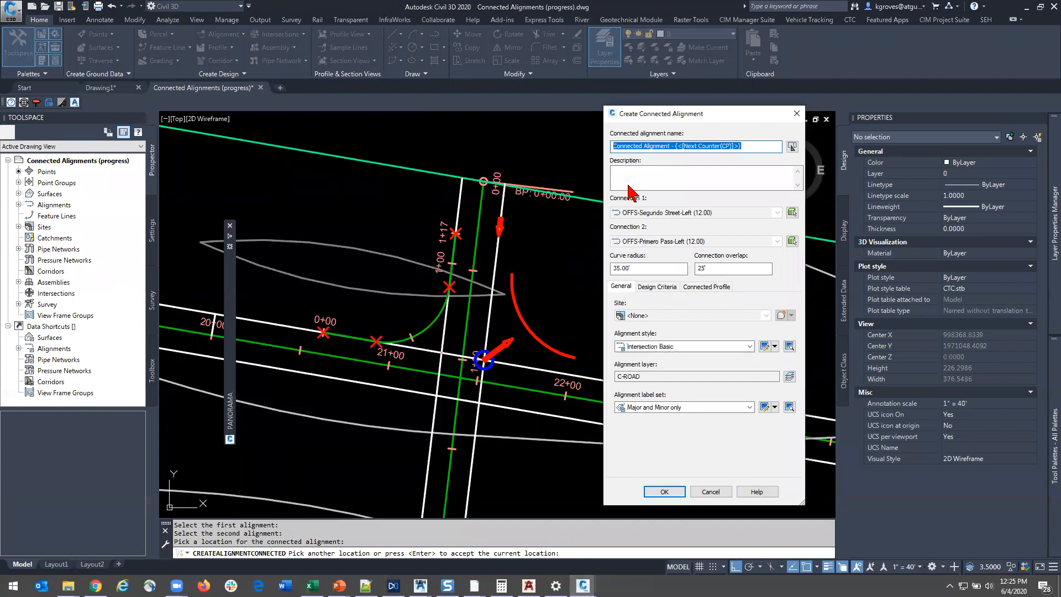
pyautogui.write('INT')
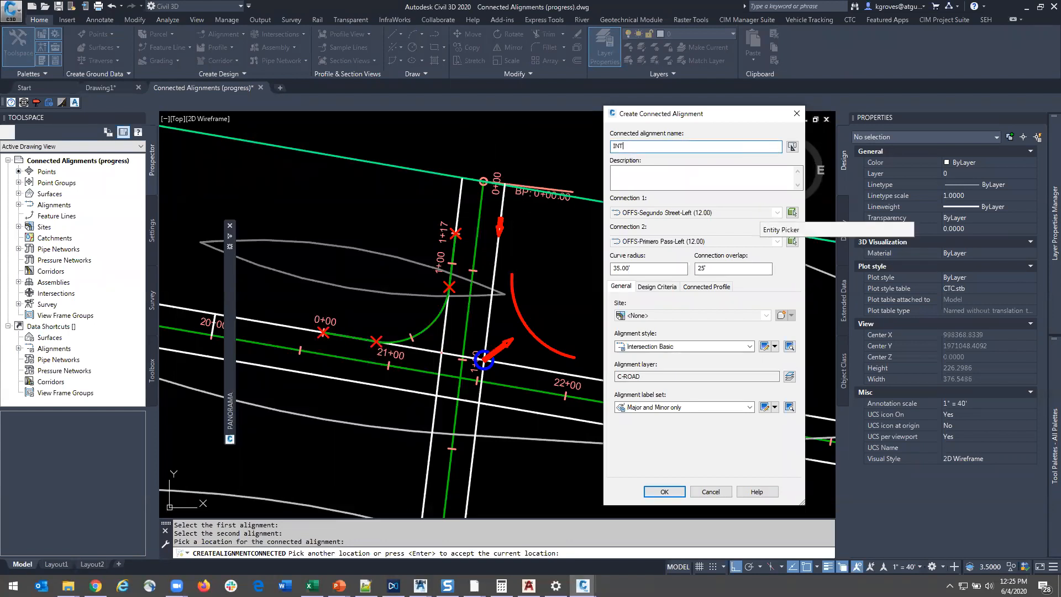
pyautogui.write('-Primero-Segundo-NE Quad')
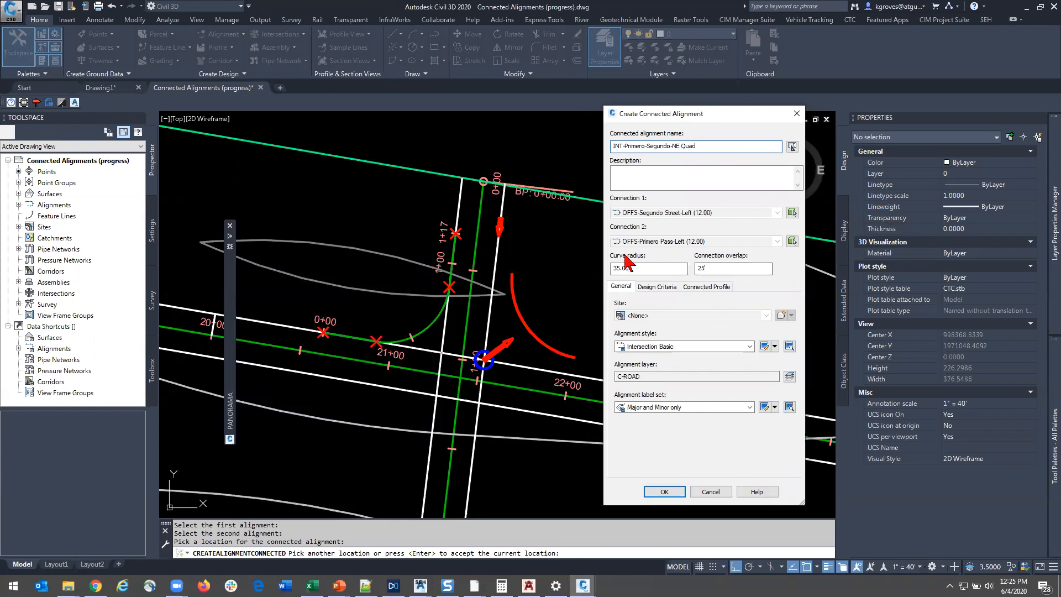
pyautogui.doubleClick(660, 268)
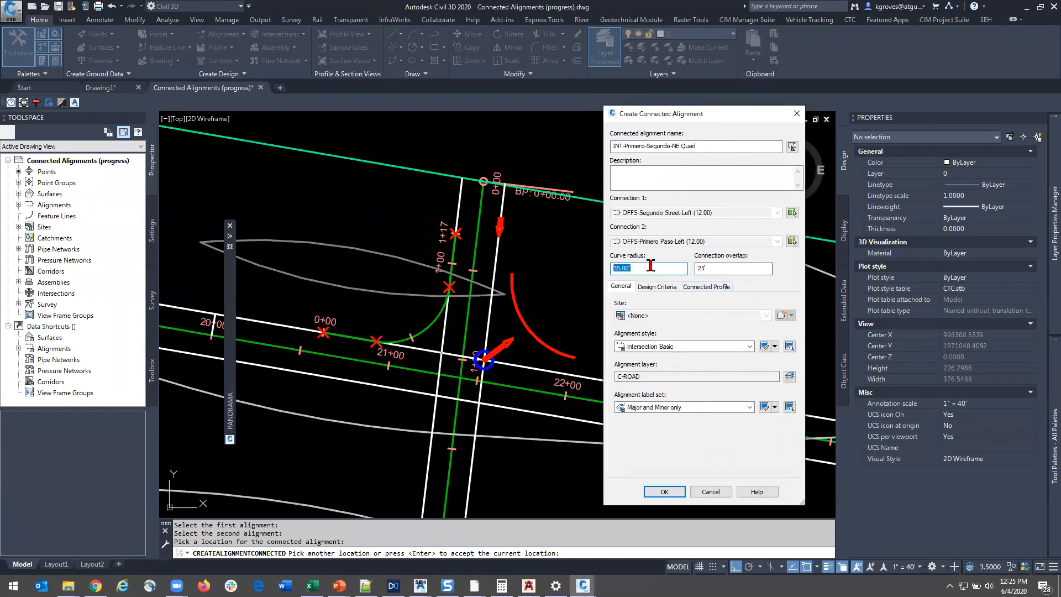
# Review the connected profile settings, keeping the OFFS-Segundo Street-Left (12.00) offset profile for connection 1
pyautogui.click(712, 288)
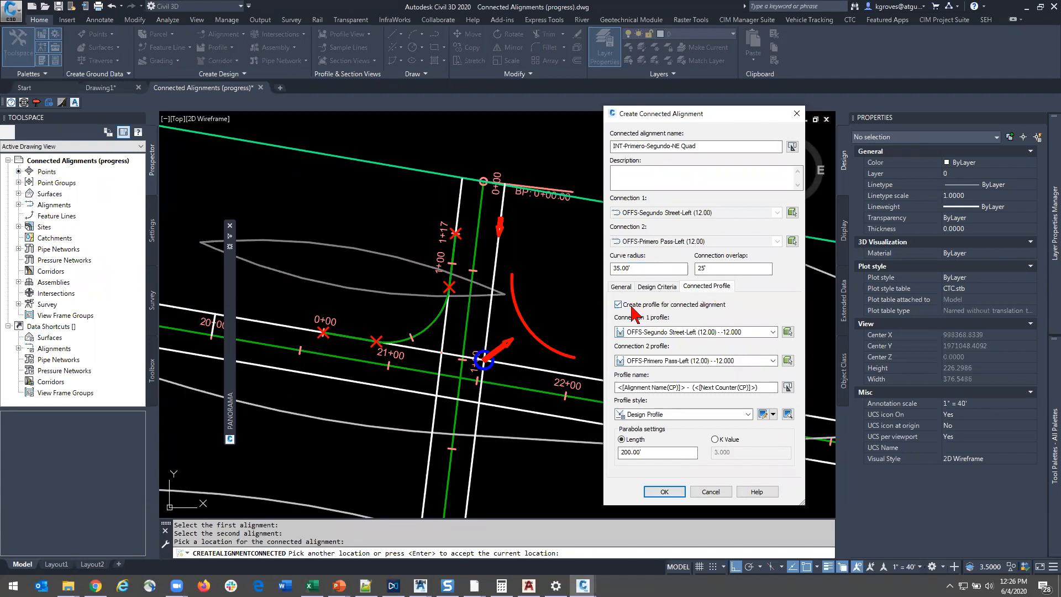
pyautogui.press('ctrl')
pyautogui.press('ctrl')
pyautogui.press('ctrl')
pyautogui.click(665, 334)
pyautogui.click(666, 346)
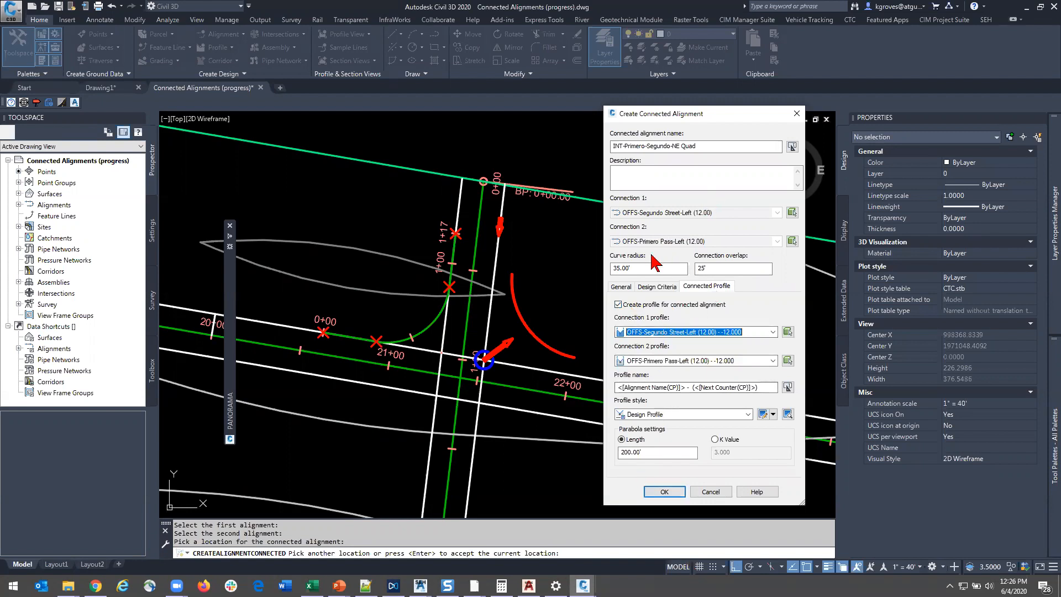
# Keep Intersection Basic as the alignment style and review the display components of that style
pyautogui.click(621, 286)
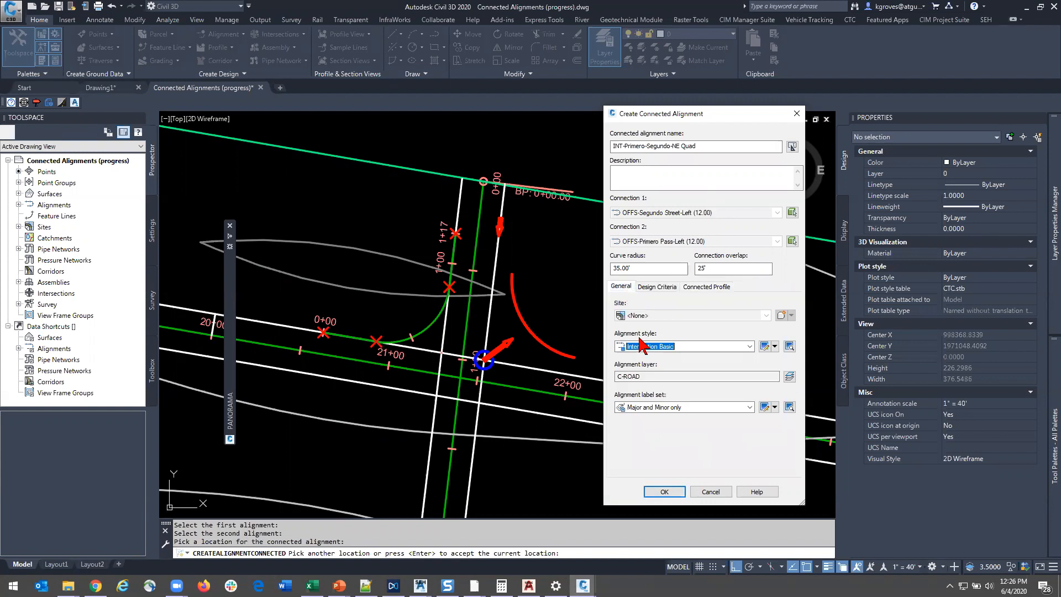
pyautogui.click(691, 346)
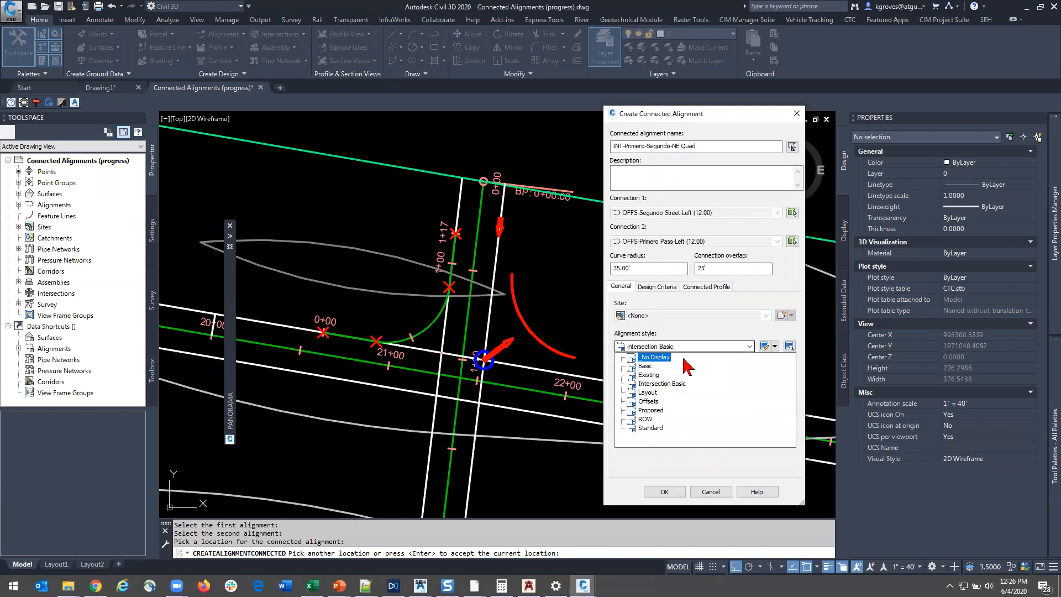
pyautogui.click(662, 383)
pyautogui.click(764, 346)
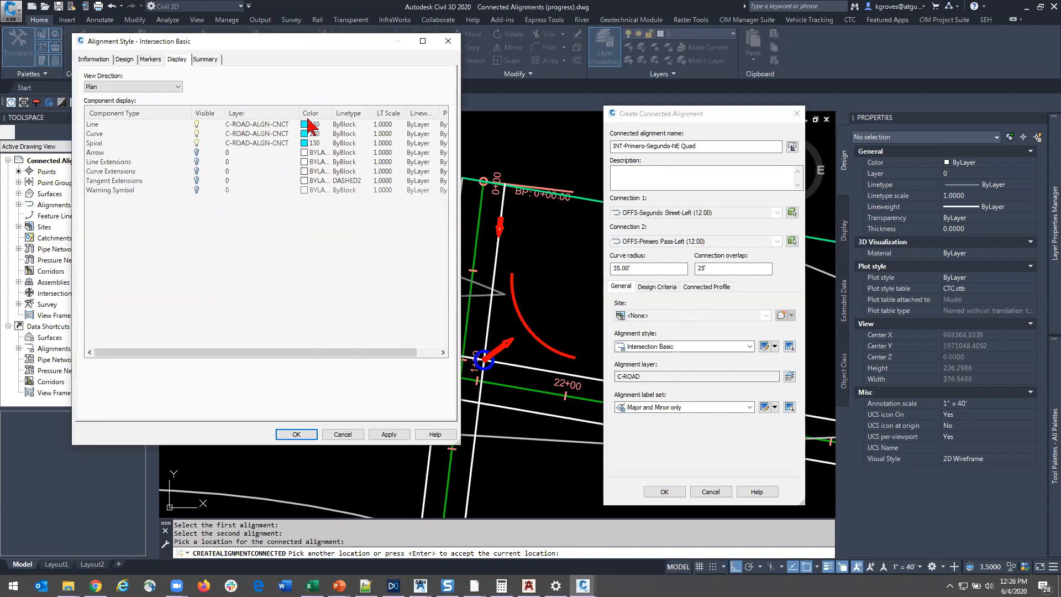
pyautogui.click(296, 435)
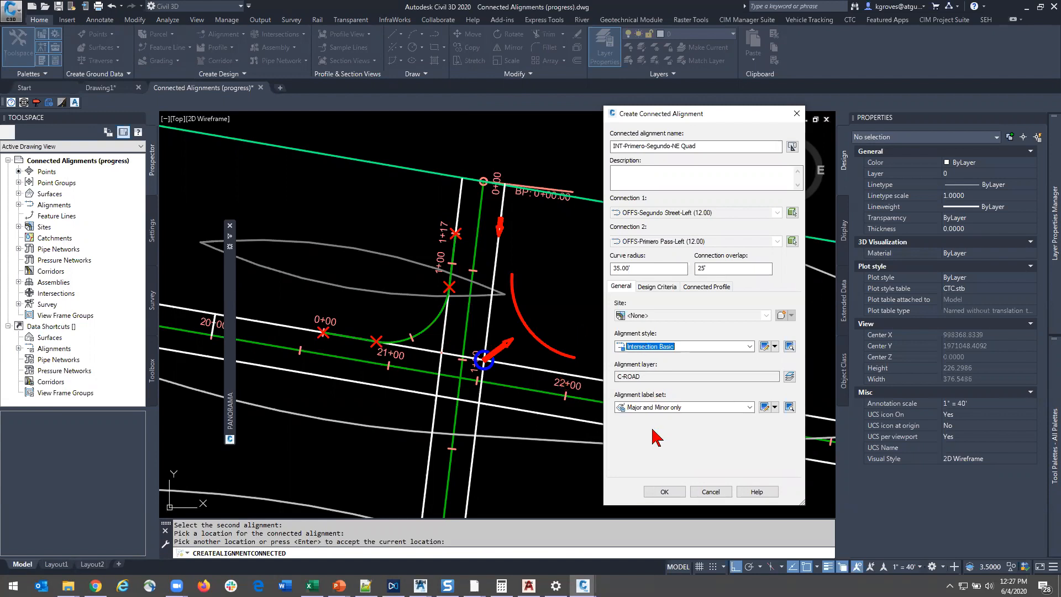
# Use the Major and Minor only label set and create the connected alignment with its profile
pyautogui.click(684, 409)
pyautogui.click(663, 418)
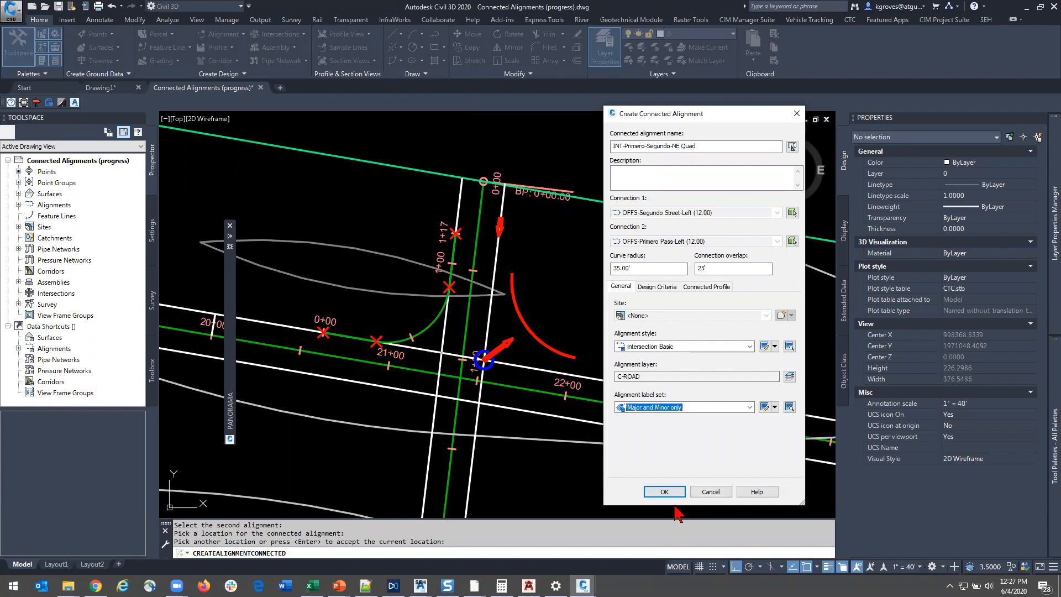
pyautogui.click(666, 492)
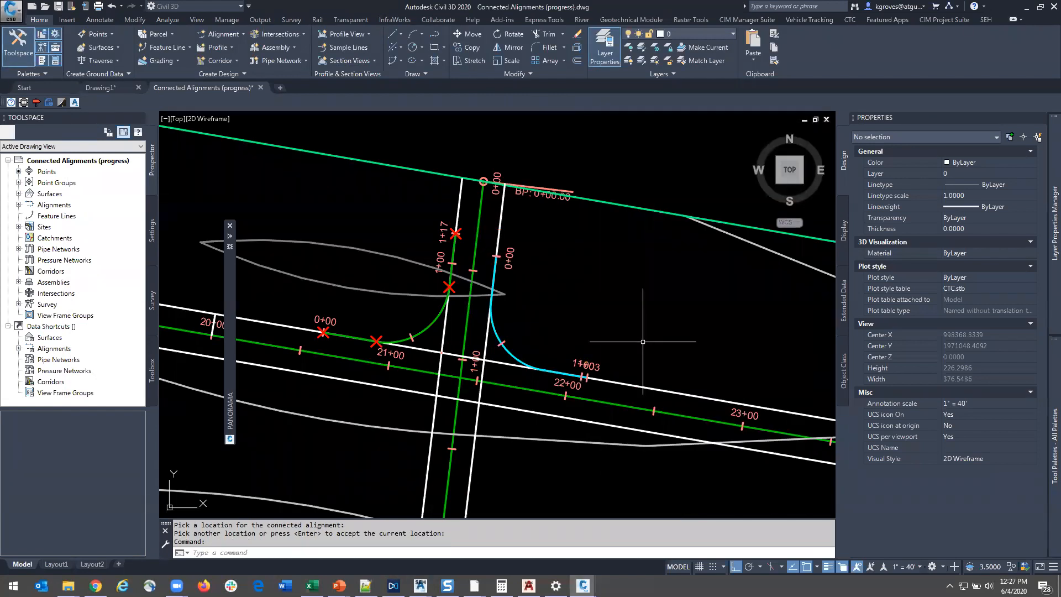
# Create a profile view for the new northeast quadrant alignment in the empty area beside the existing profile views
pyautogui.click(510, 358)
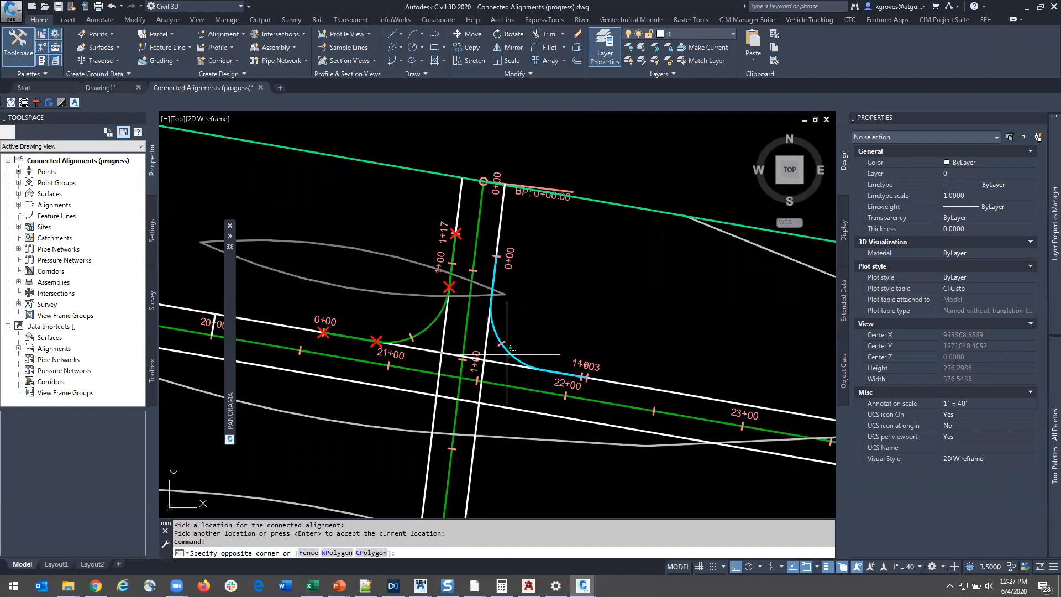
pyautogui.click(512, 352)
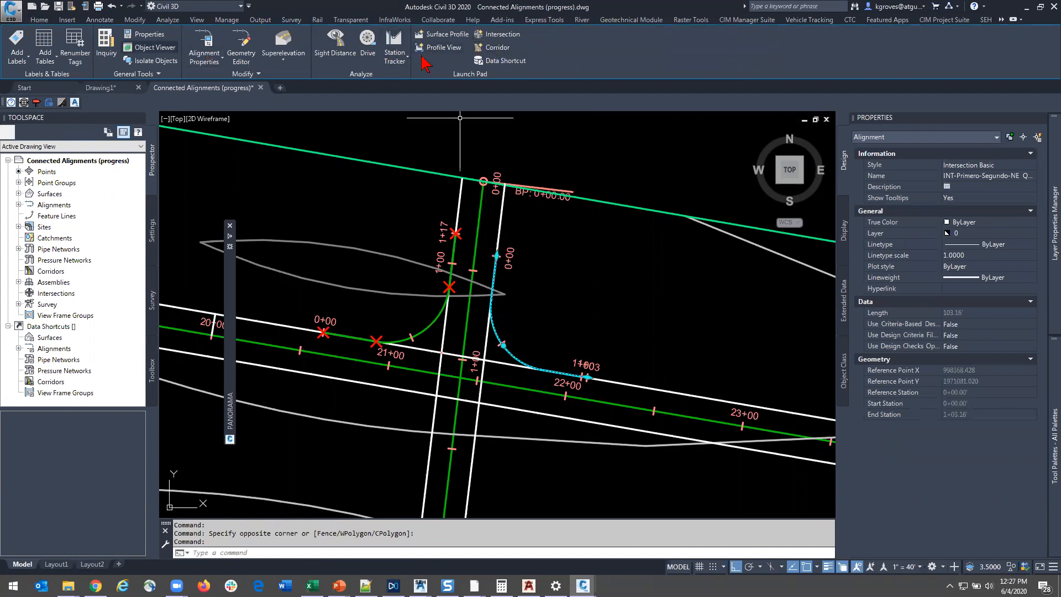
pyautogui.click(451, 48)
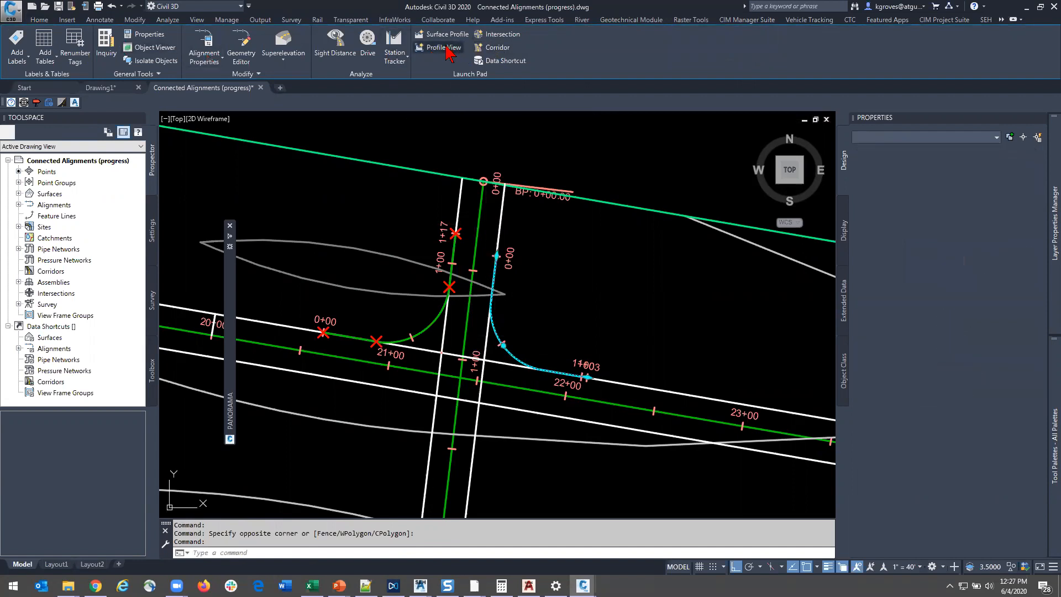
pyautogui.click(764, 428)
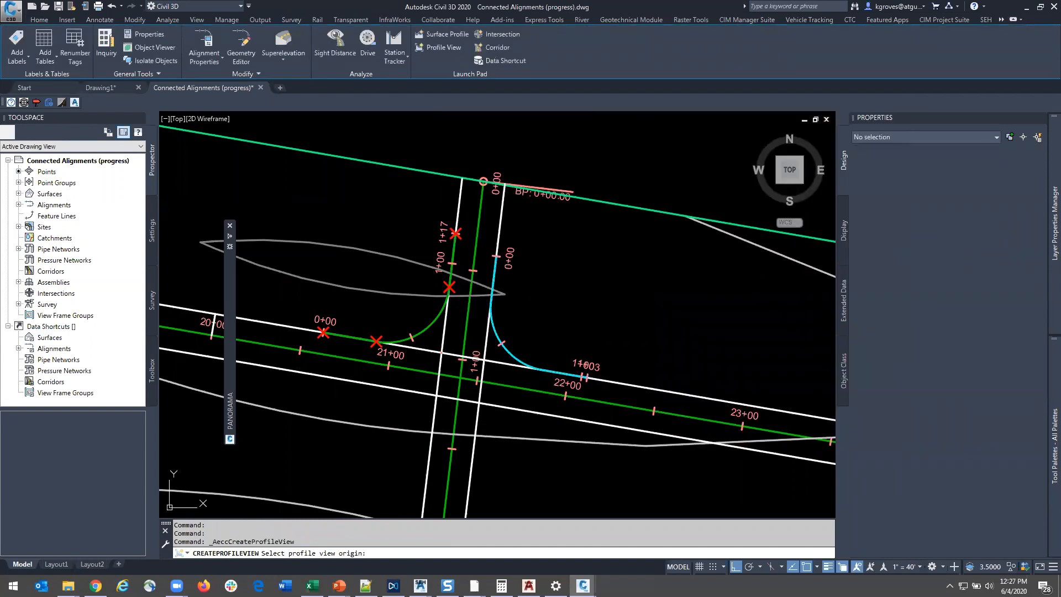
pyautogui.scroll(-4, 482, 187)
pyautogui.moveTo(686, 178)
pyautogui.mouseDown(button='middle')
pyautogui.moveTo(499, 272)
pyautogui.moveTo(243, 320)
pyautogui.mouseUp(button='middle')
pyautogui.click(526, 244)
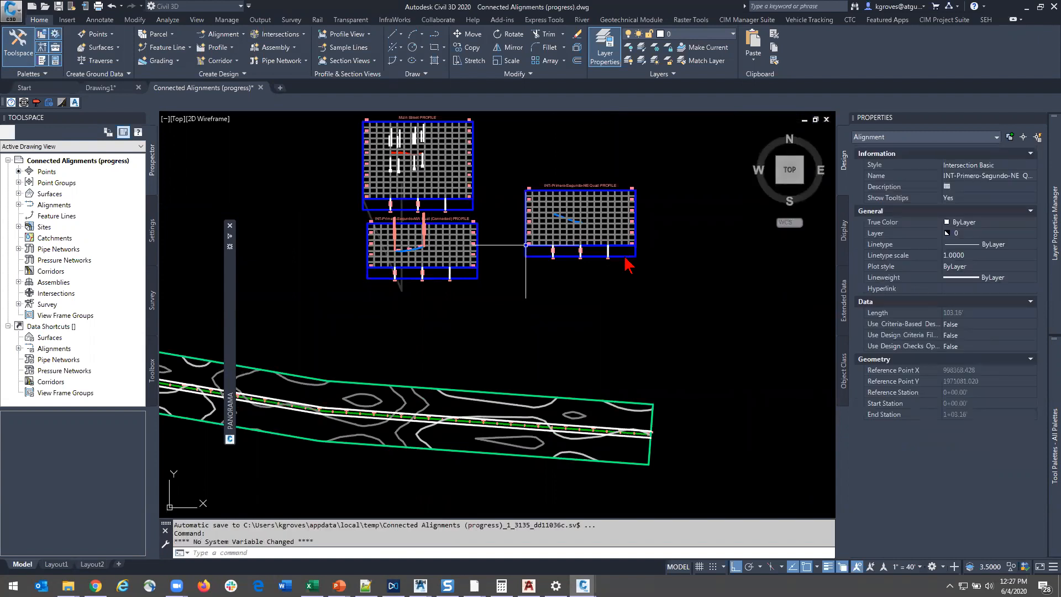
# Move the new northeast quadrant profile view straight down, level with the lower existing profile view
pyautogui.click(647, 290)
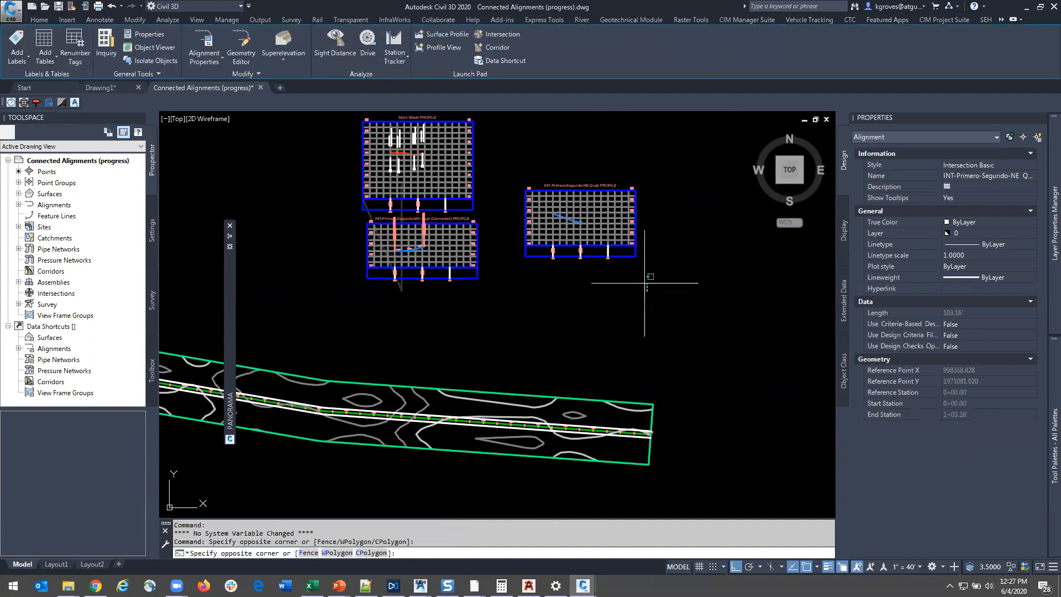
pyautogui.click(627, 243)
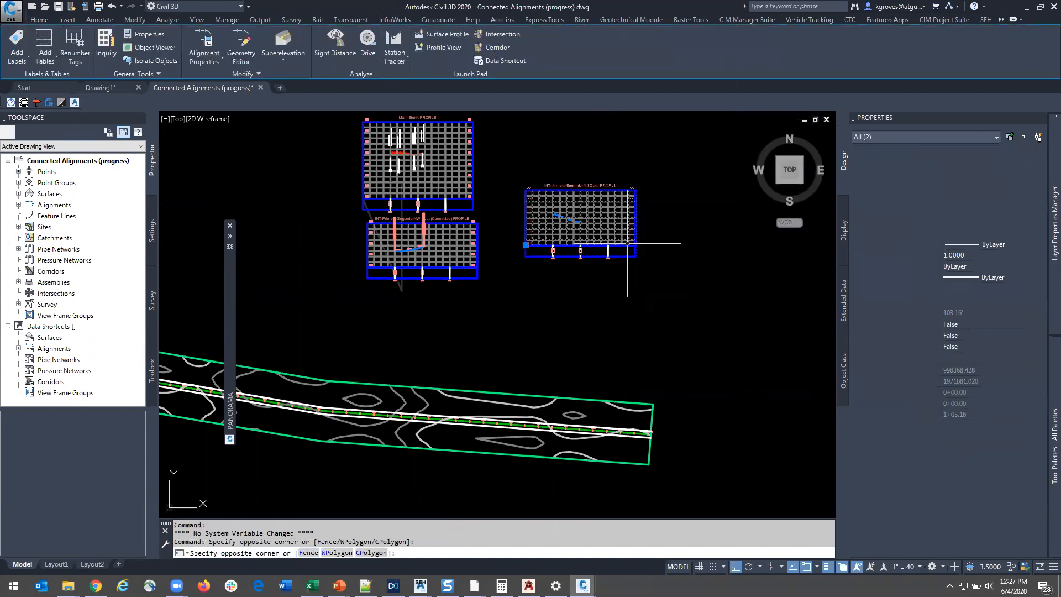
pyautogui.click(525, 245)
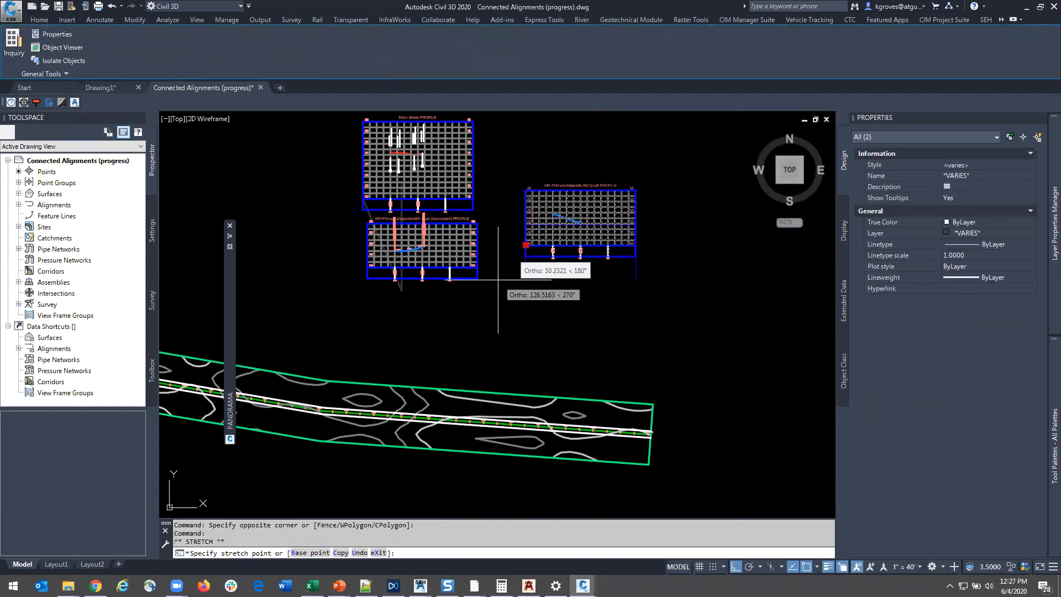
pyautogui.click(501, 277)
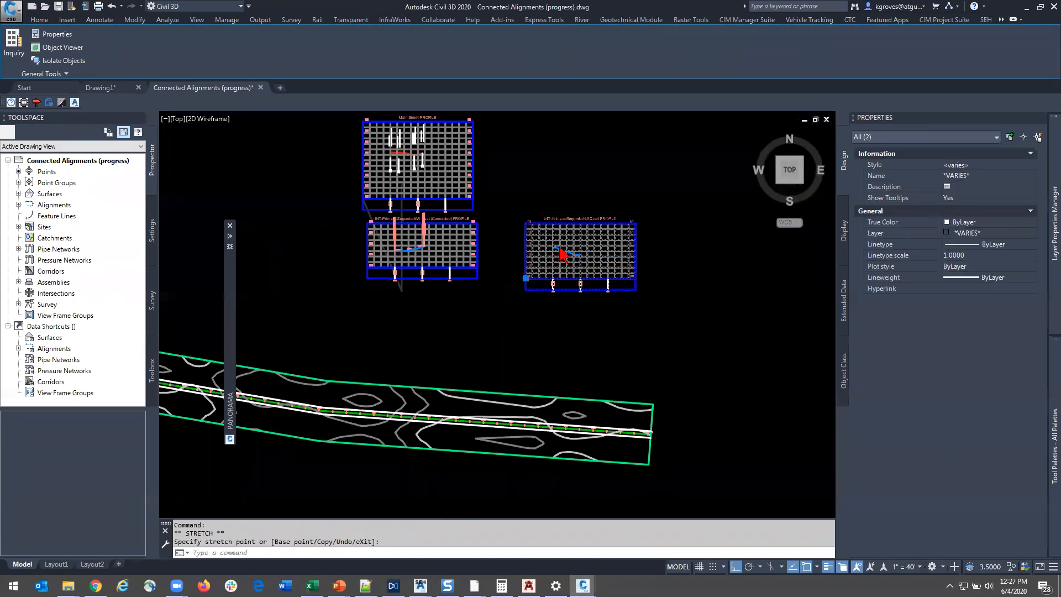
pyautogui.scroll(10, 562, 253)
pyautogui.press('Escape')
# Examine the grade breaks of the northeast quadrant's connected profile and open its geometry for editing
pyautogui.click(525, 295)
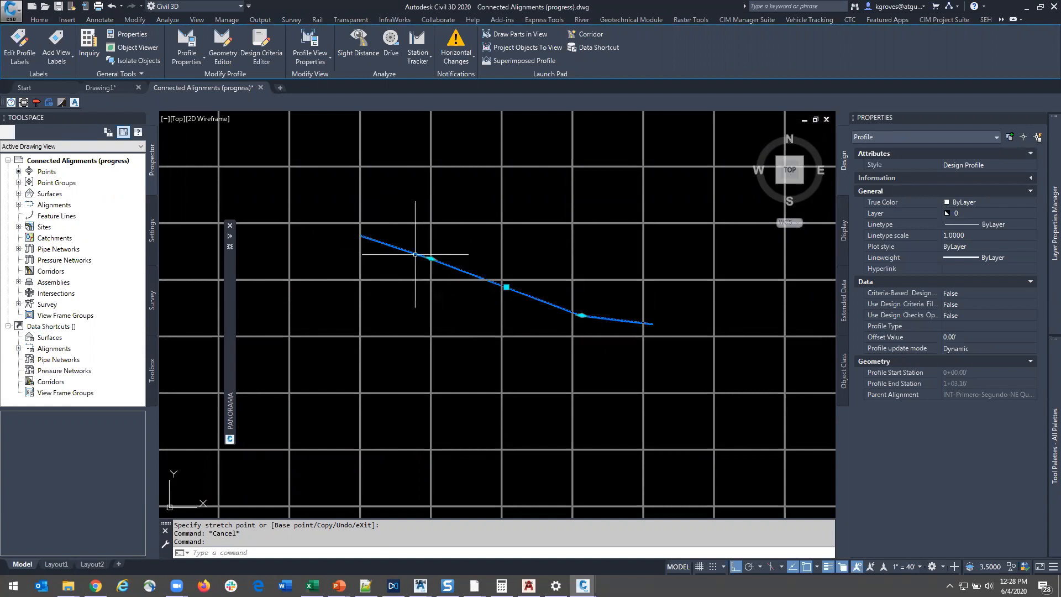
pyautogui.scroll(4, 370, 239)
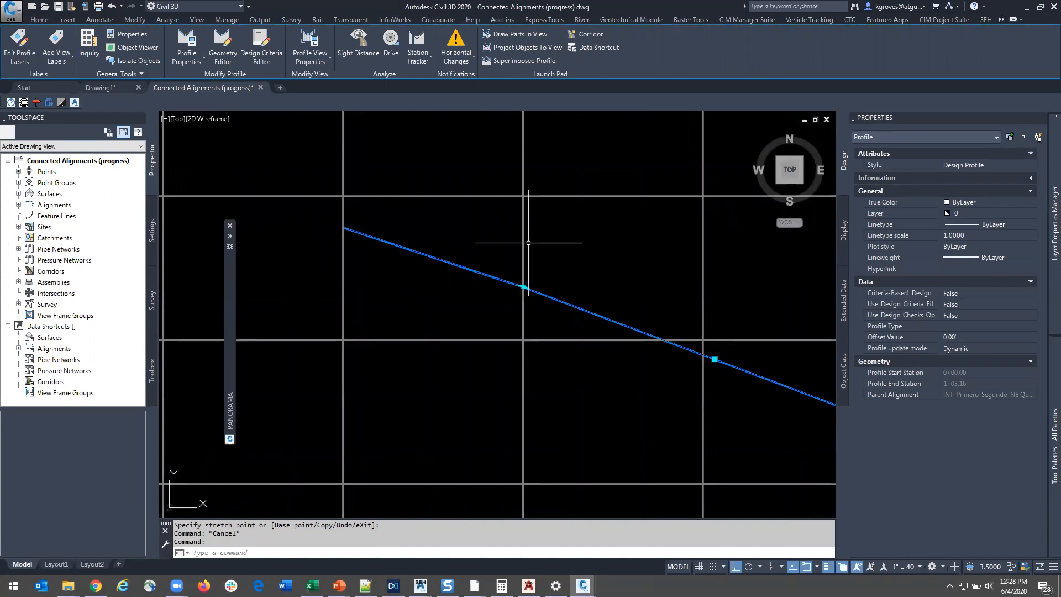
pyautogui.scroll(-6, 528, 243)
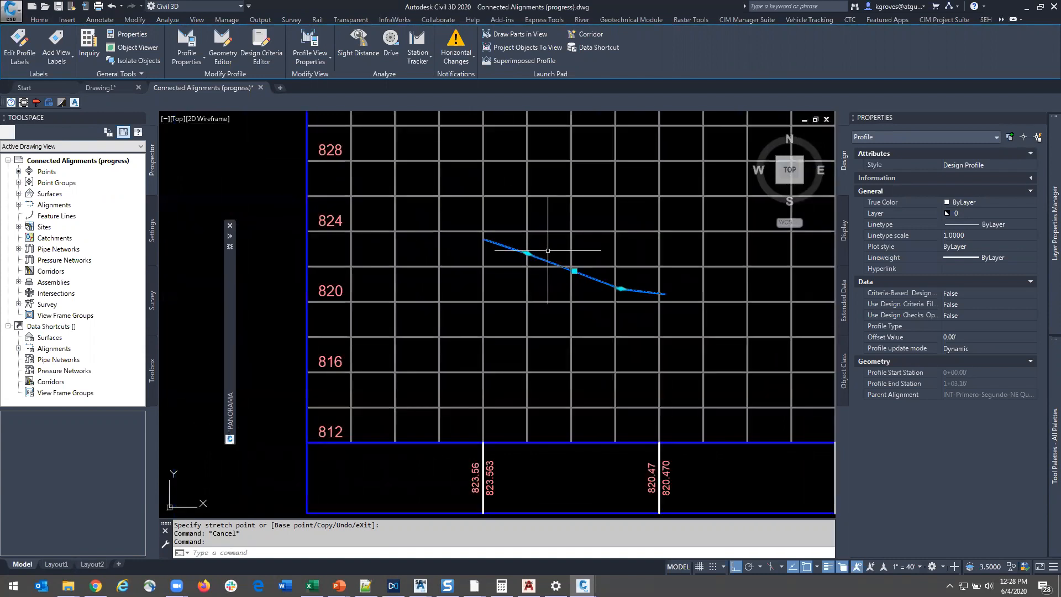
pyautogui.moveTo(605, 263); pyautogui.dragTo(534, 281, button='middle')
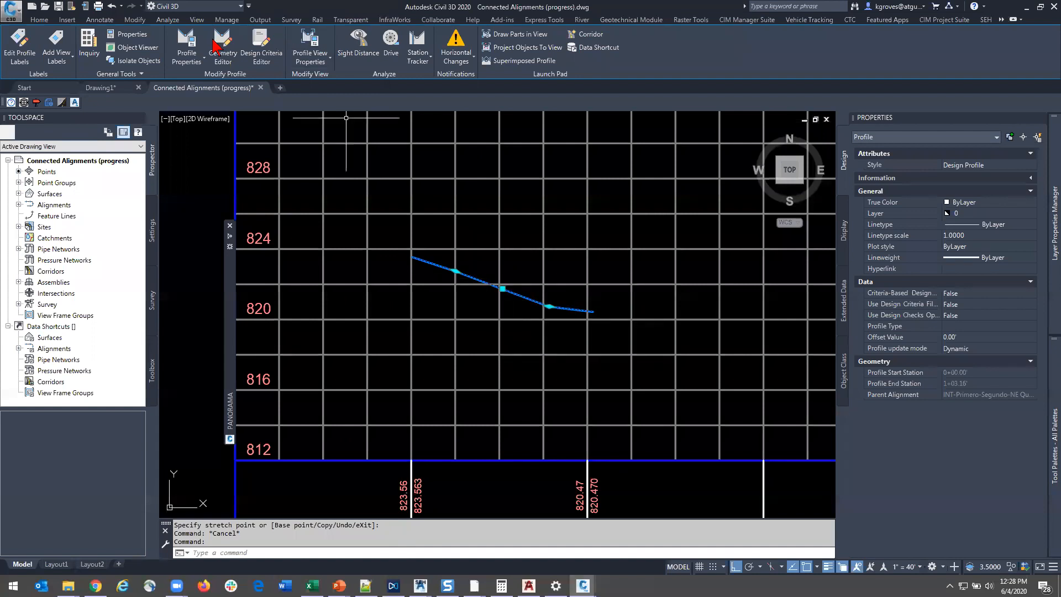
pyautogui.click(221, 54)
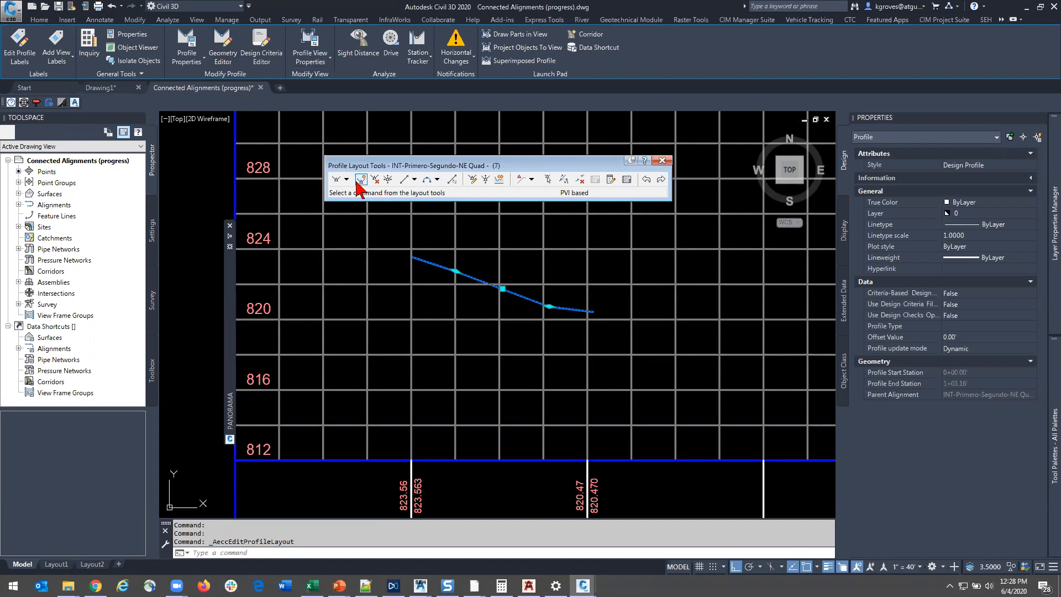
pyautogui.click(347, 179)
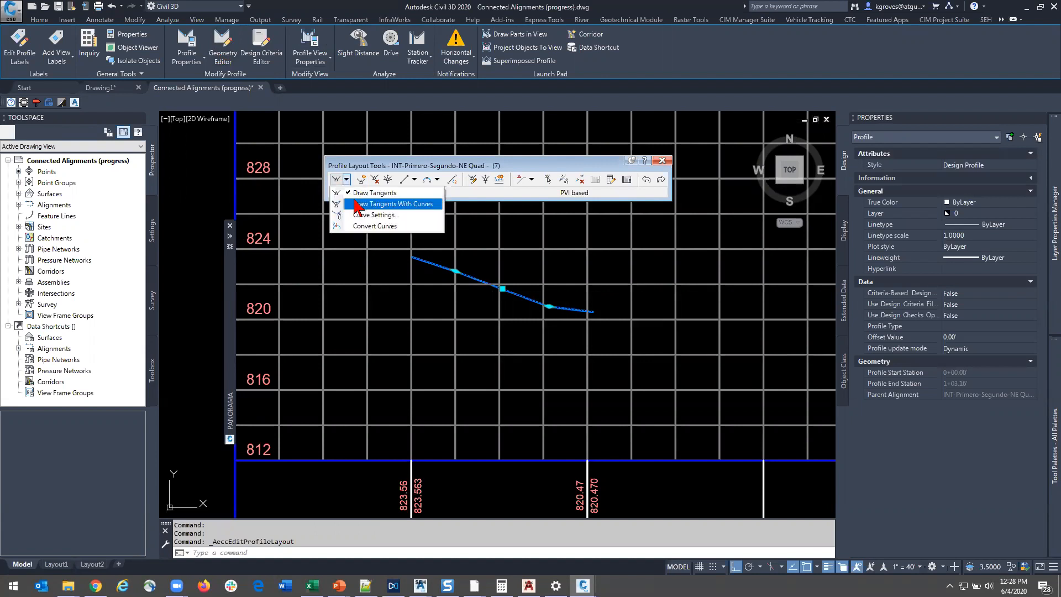
pyautogui.click(346, 181)
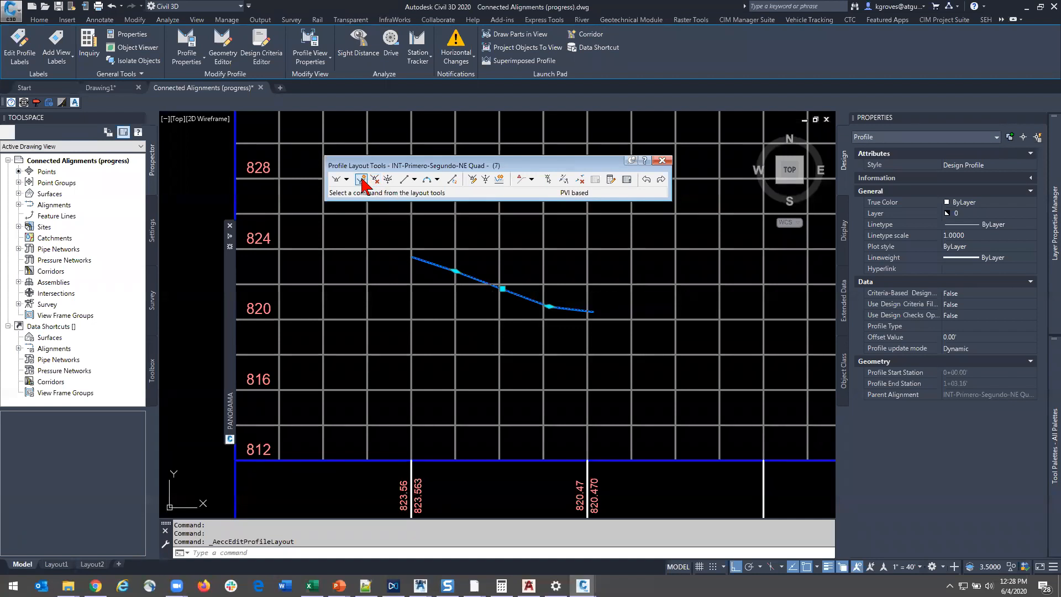
# Insert two PVIs between the profile's grade breaks, at about station 0+40.56, elevation 821.58', and station 0+58.73, elevation 821.33'
pyautogui.click(362, 180)
pyautogui.scroll(5, 484, 281)
pyautogui.click(479, 325)
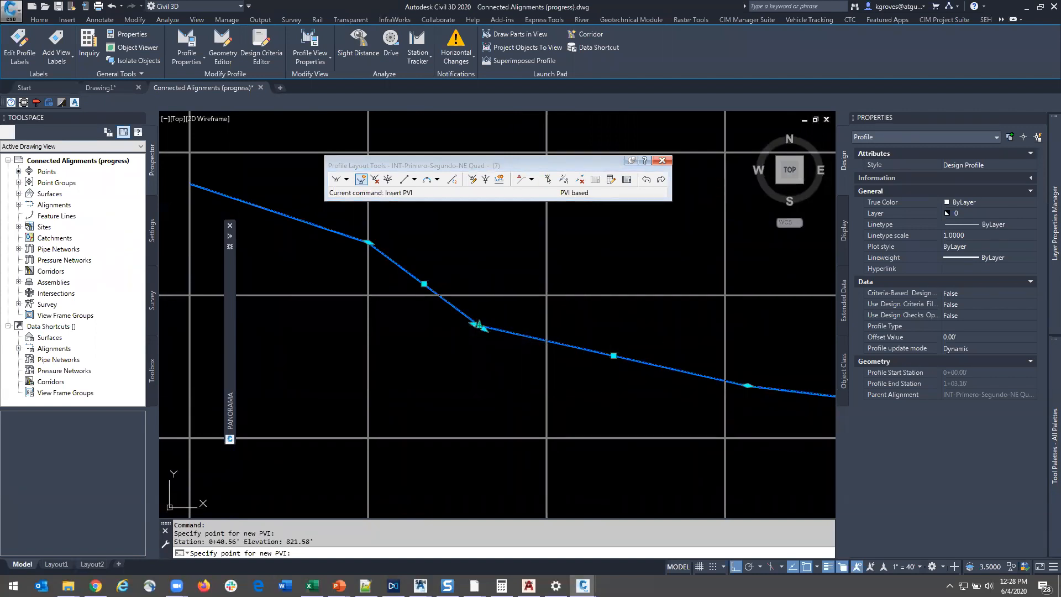
pyautogui.click(608, 335)
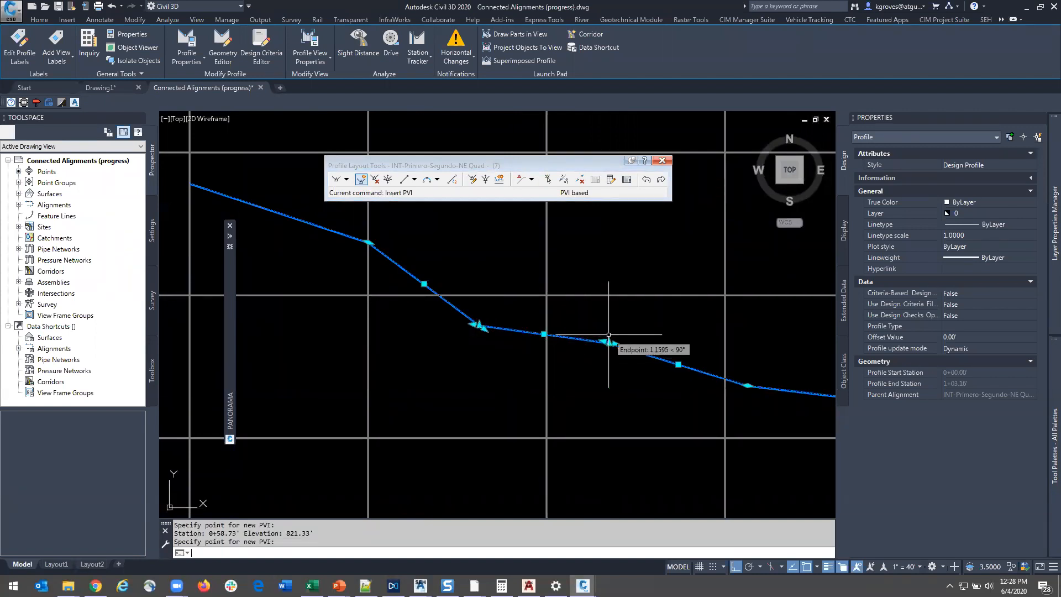
pyautogui.press('Escape')
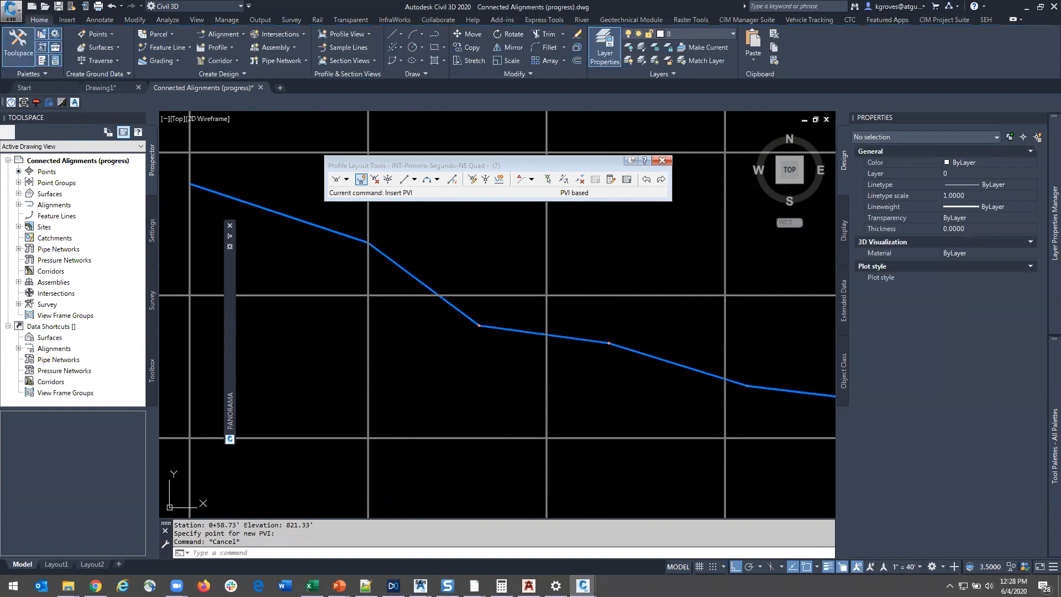
# Import the Complete Label Set into the connected profile's labels and apply it
pyautogui.rightClick(607, 351)
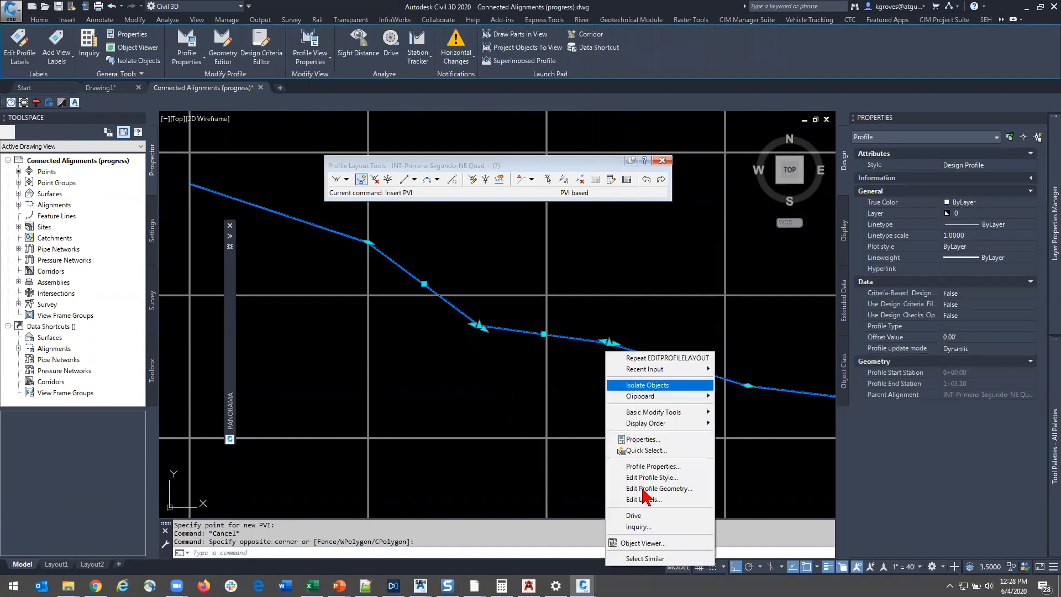
pyautogui.click(652, 503)
pyautogui.click(510, 328)
pyautogui.click(511, 279)
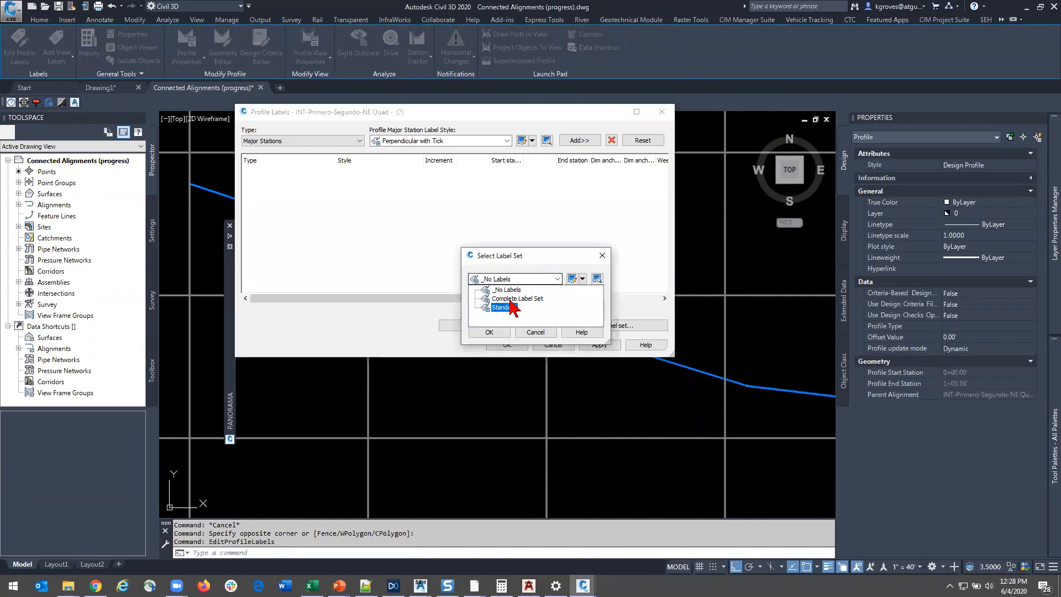
pyautogui.click(501, 297)
pyautogui.click(489, 332)
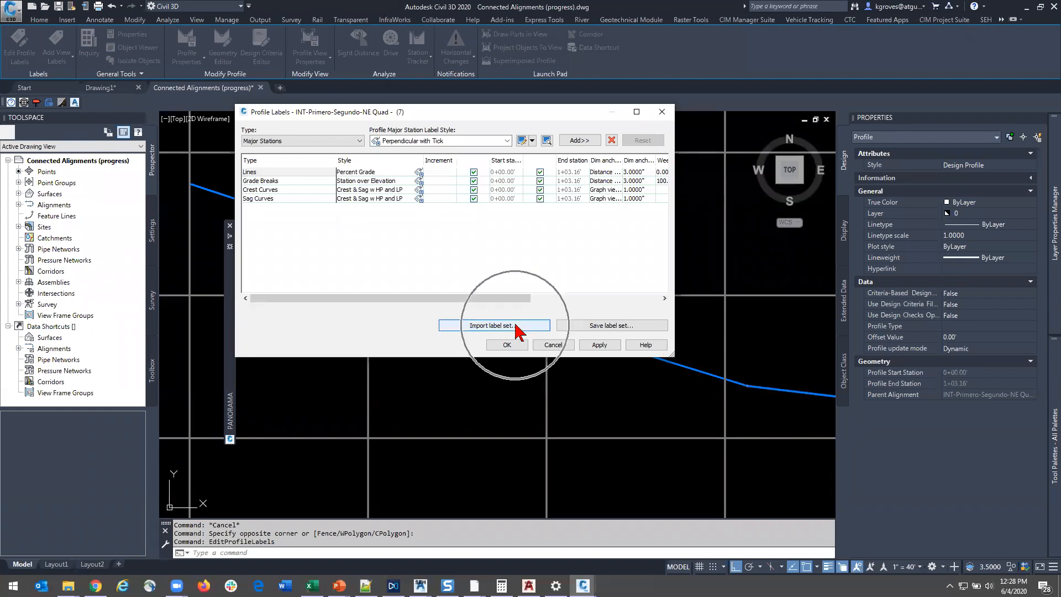
pyautogui.click(505, 346)
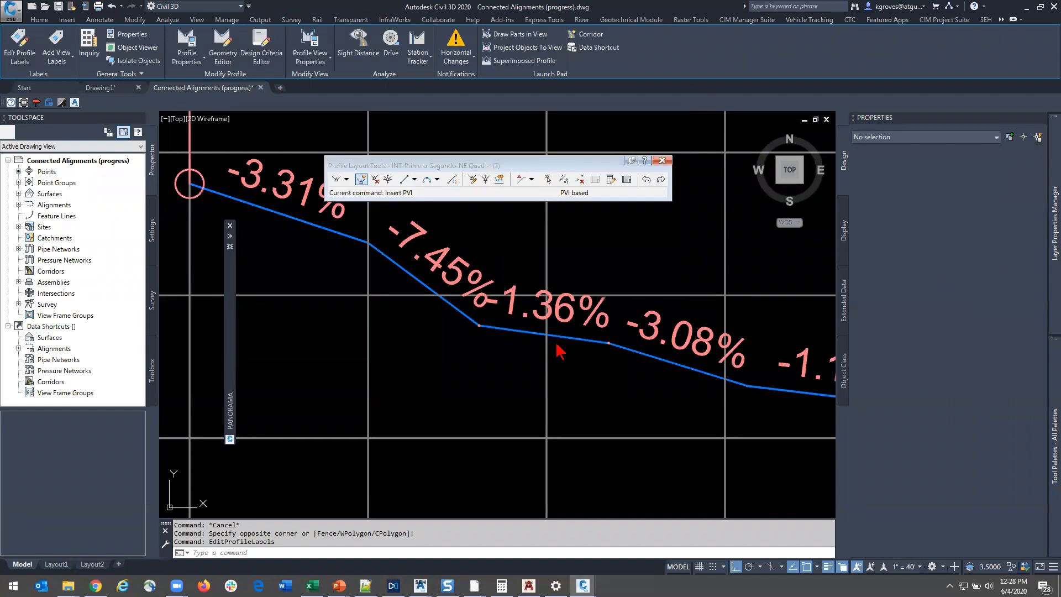
# Raise both inserted PVIs of the northeast quadrant profile to give successive grades of about -3.25%, -1.81% and -5.92%
pyautogui.scroll(-4, 559, 349)
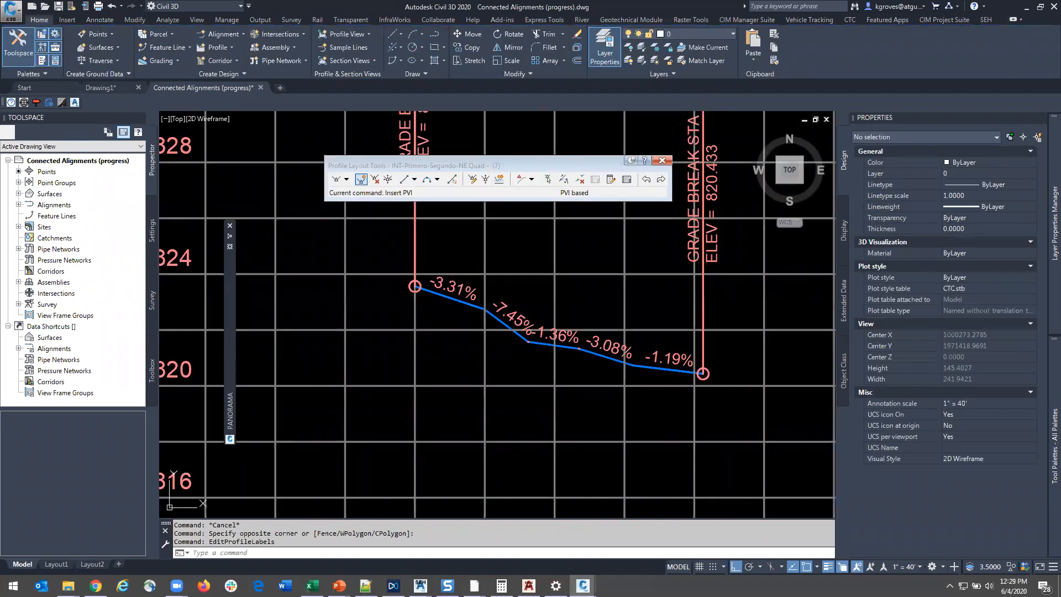
pyautogui.click(560, 352)
pyautogui.scroll(4, 559, 353)
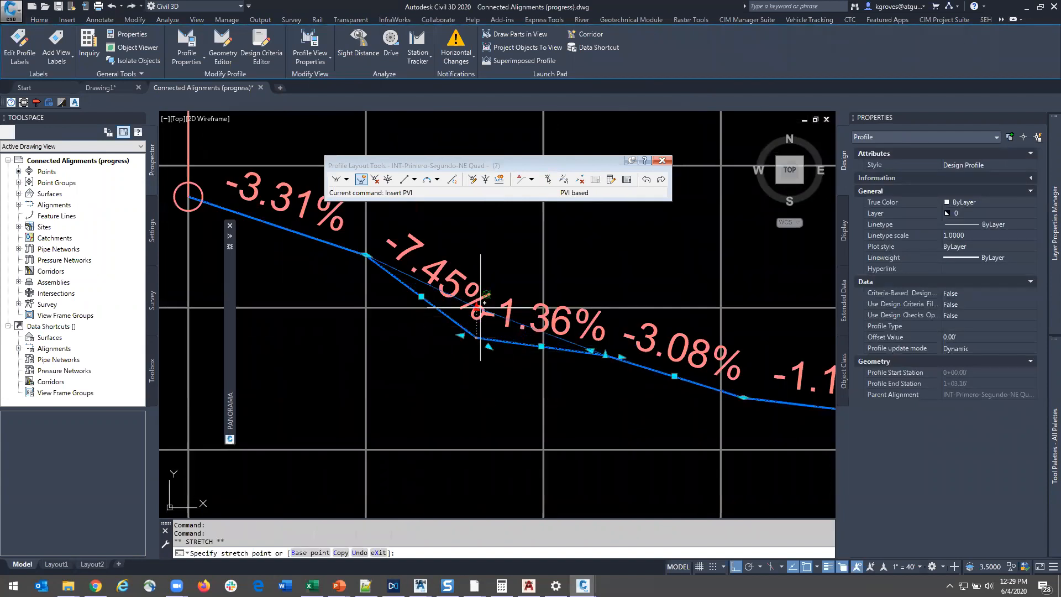
pyautogui.click(476, 337)
pyautogui.click(482, 307)
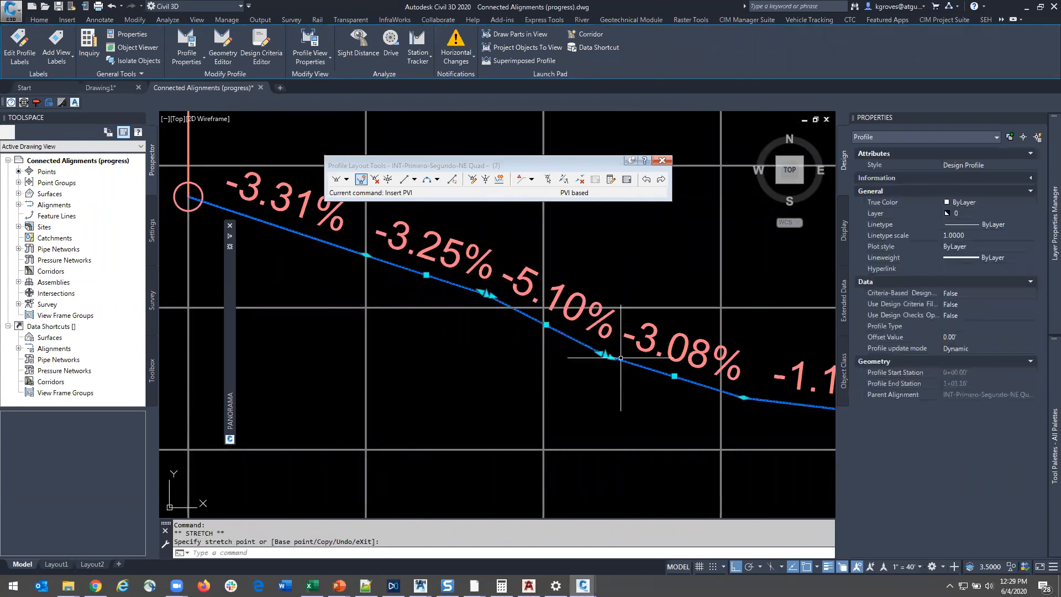
pyautogui.click(608, 353)
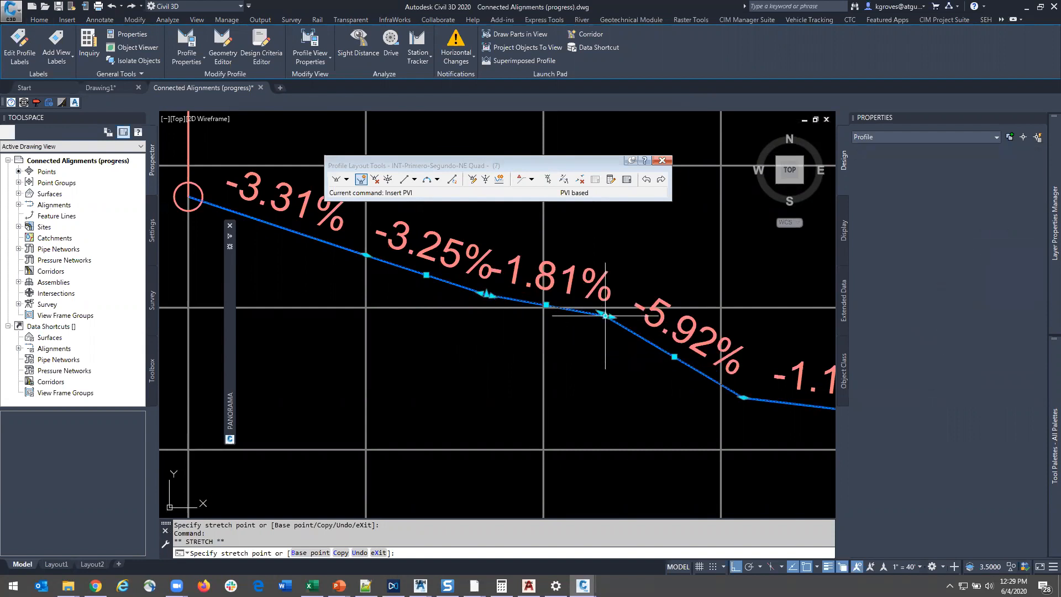
pyautogui.click(605, 316)
# Slide the first inserted PVI toward the second and back, leaving grades of about -4.38% before it and -0.70% after it
pyautogui.click(485, 293)
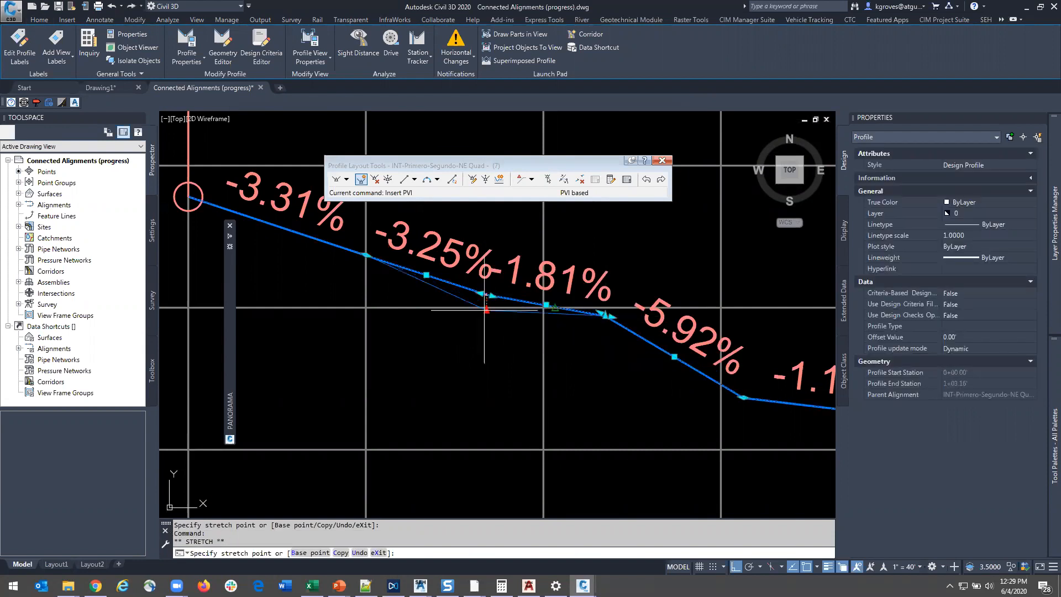
pyautogui.click(554, 307)
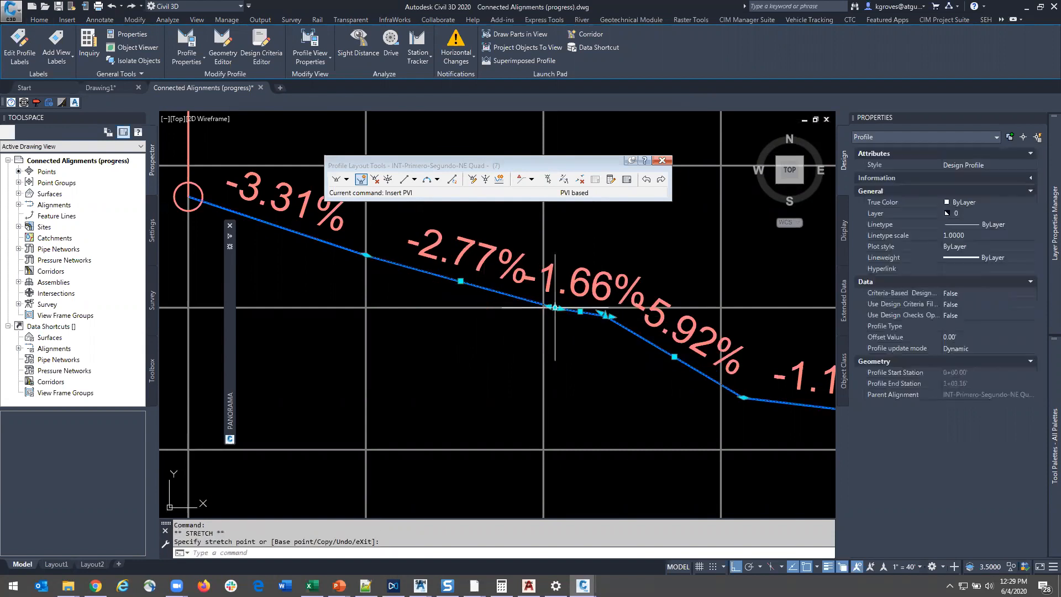
pyautogui.click(555, 308)
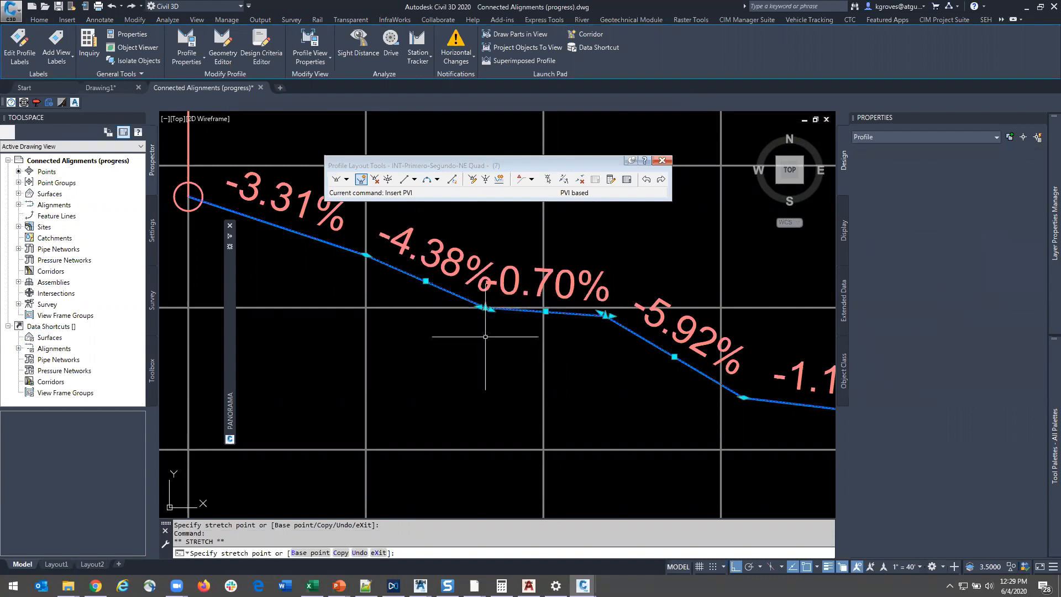
pyautogui.click(485, 336)
# Lower the second inserted PVI until the grades around it are about -2.22% and -4.57%
pyautogui.click(605, 315)
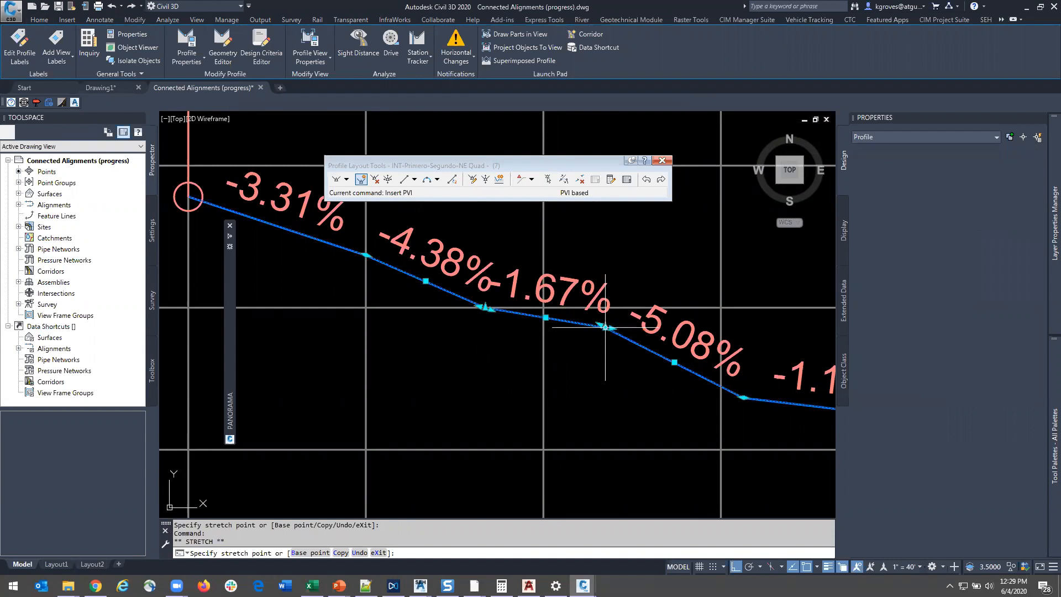
pyautogui.click(605, 327)
pyautogui.click(605, 327)
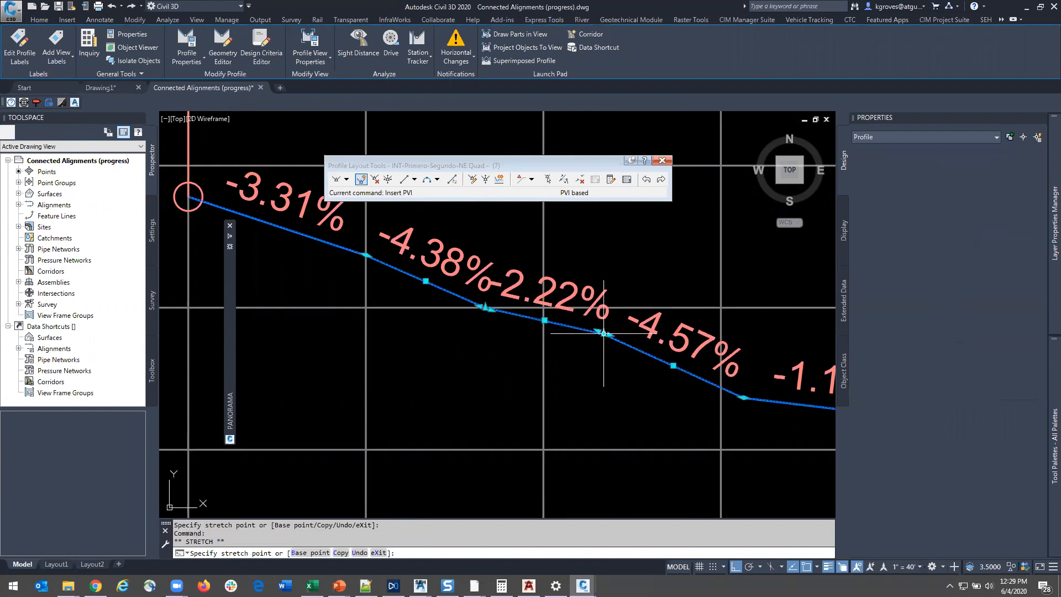
pyautogui.click(603, 333)
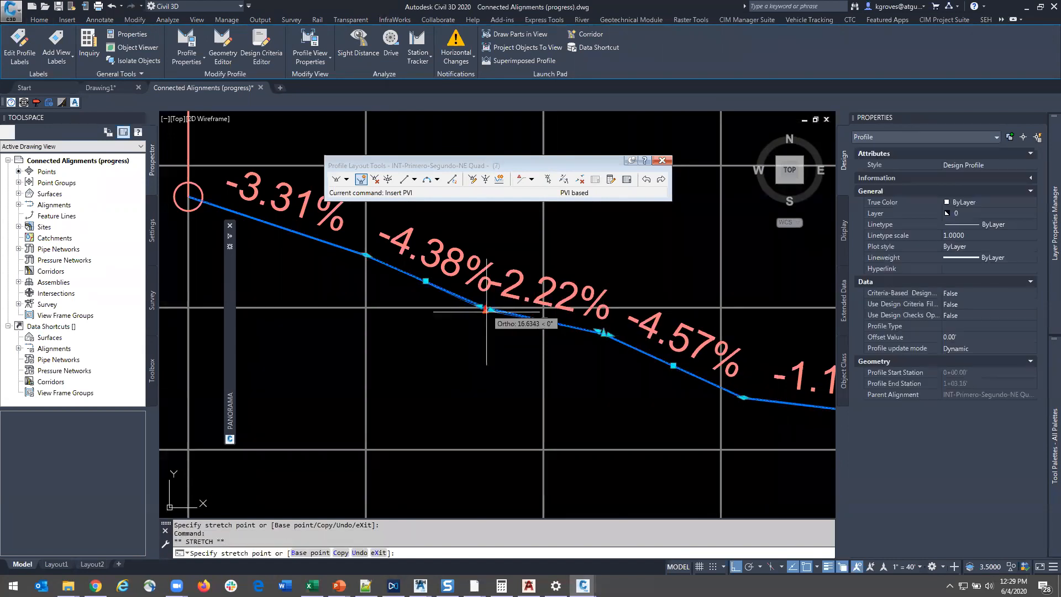
# Lower the first inserted PVI until the grades around it are about -5.23% and -1.37%, and deselect the profile
pyautogui.click(485, 307)
pyautogui.click(486, 317)
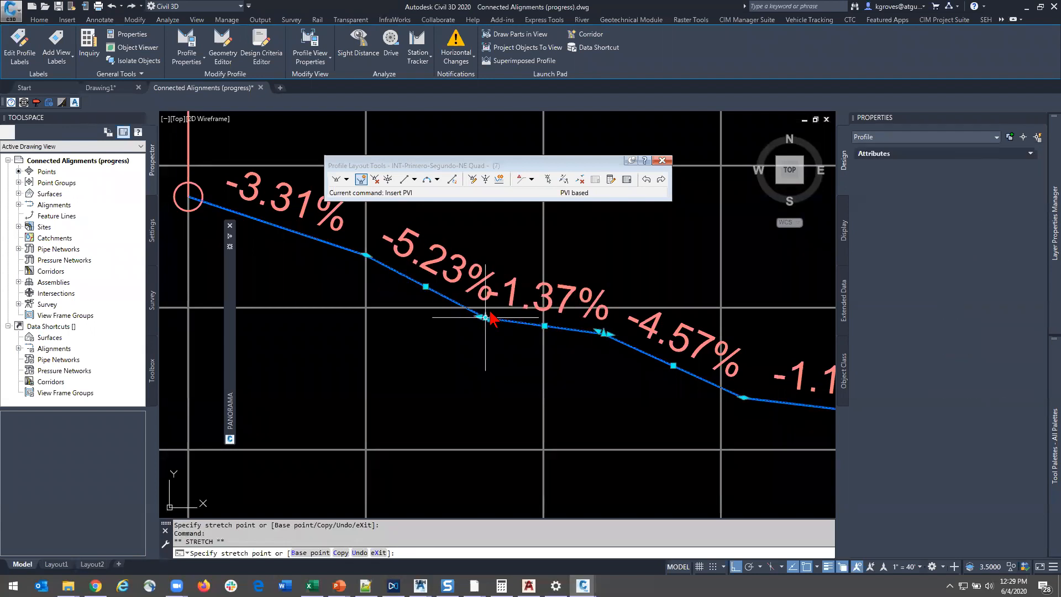
pyautogui.click(486, 315)
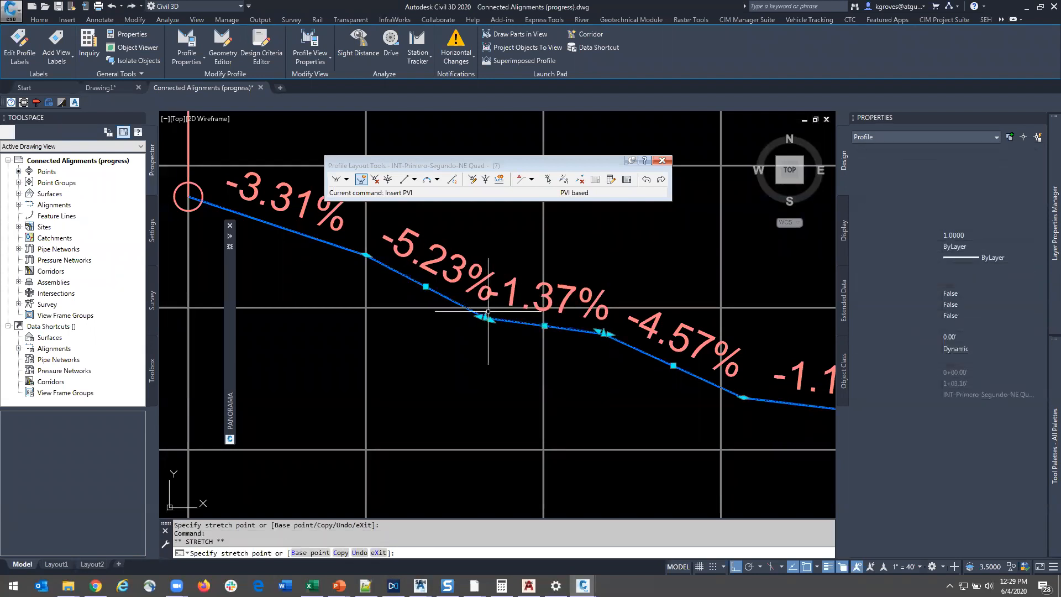
pyautogui.click(488, 311)
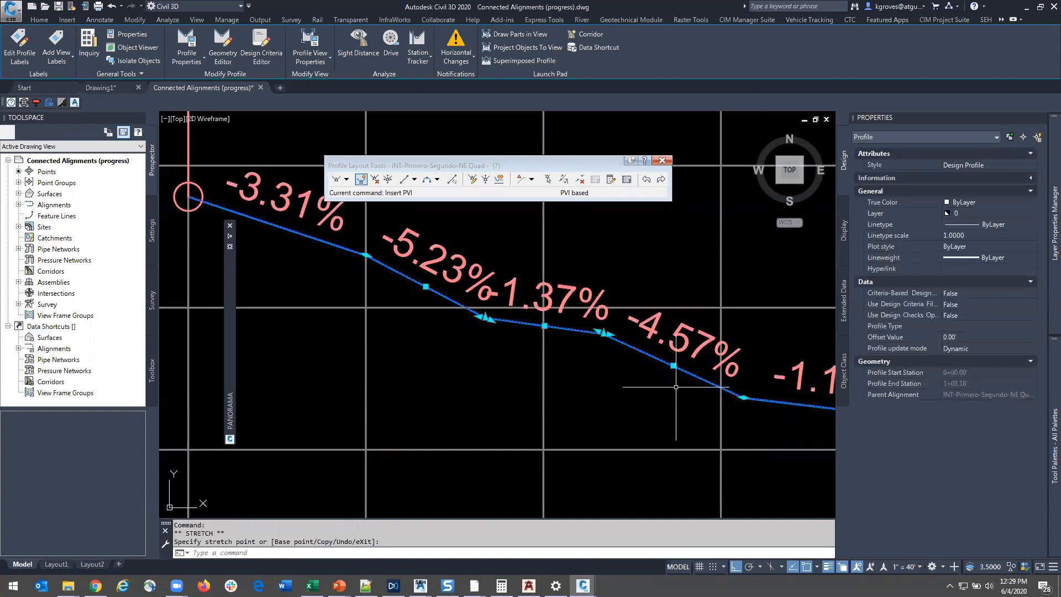
pyautogui.scroll(-4, 662, 393)
pyautogui.press('Escape')
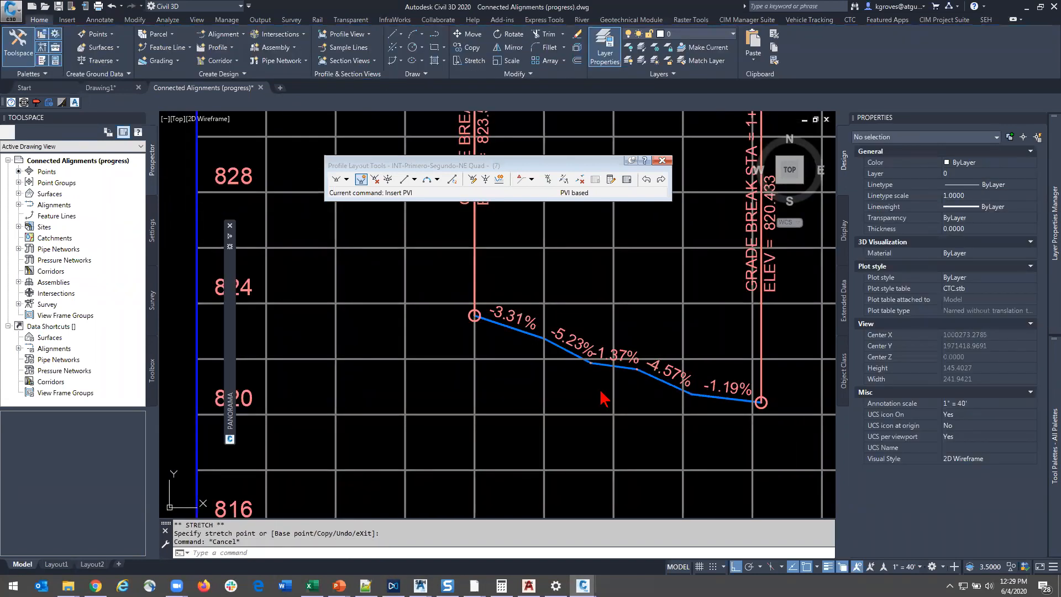
# Delete the first of the two inserted PVIs from the northeast quadrant profile
pyautogui.scroll(-5, 601, 396)
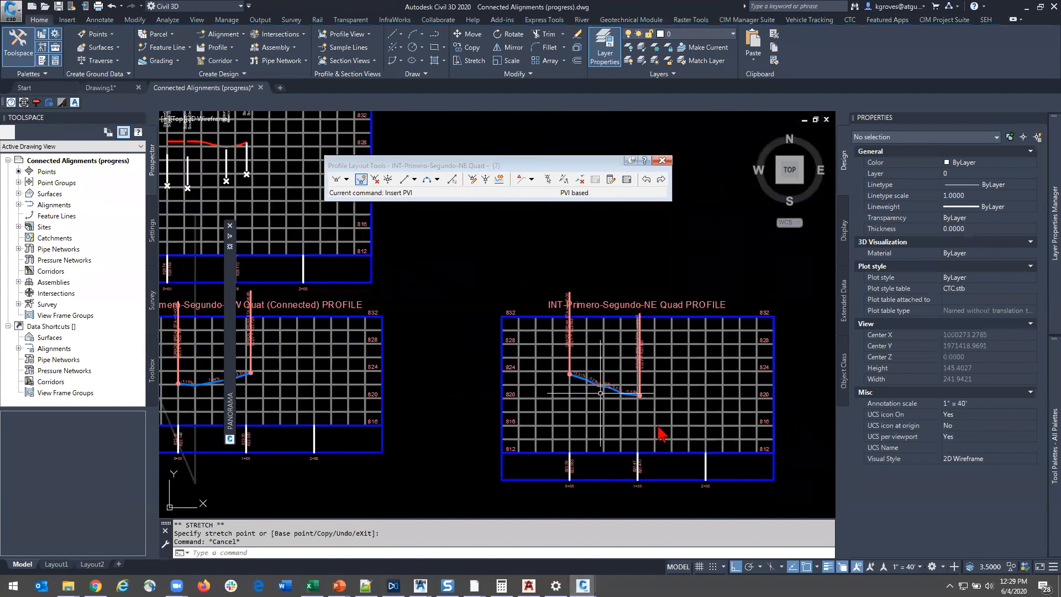
pyautogui.scroll(5, 635, 401)
pyautogui.scroll(2, 641, 403)
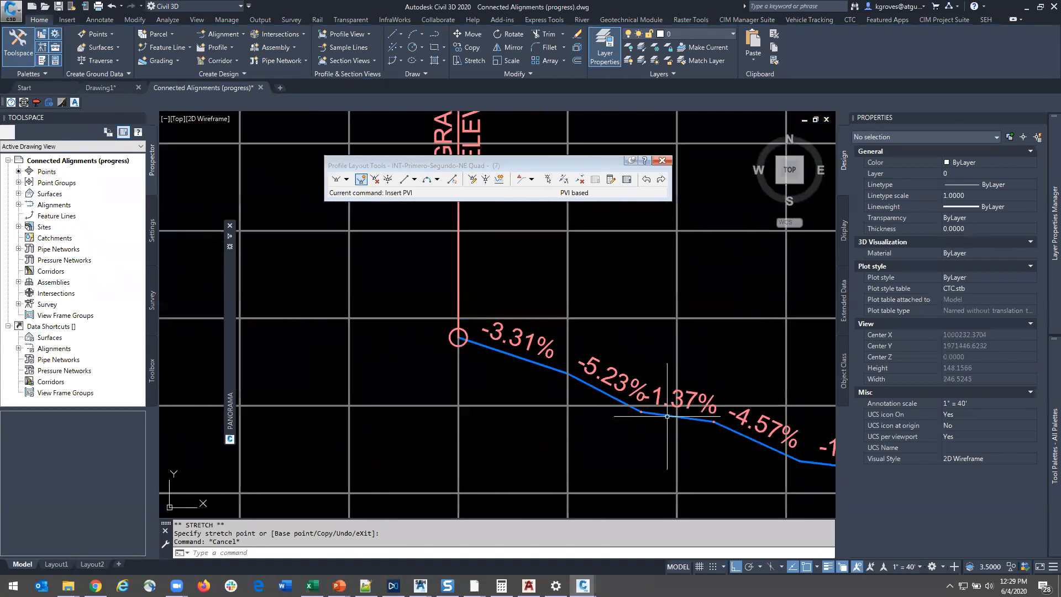
pyautogui.click(668, 416)
pyautogui.click(375, 179)
pyautogui.click(639, 416)
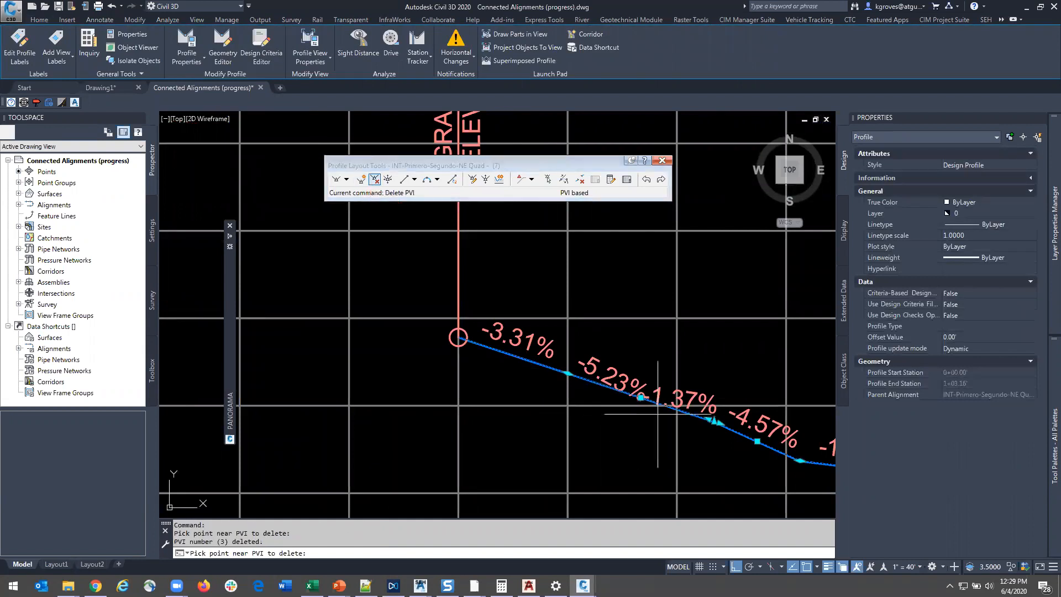
pyautogui.moveTo(678, 442); pyautogui.dragTo(520, 404, button='middle')
pyautogui.press('Escape')
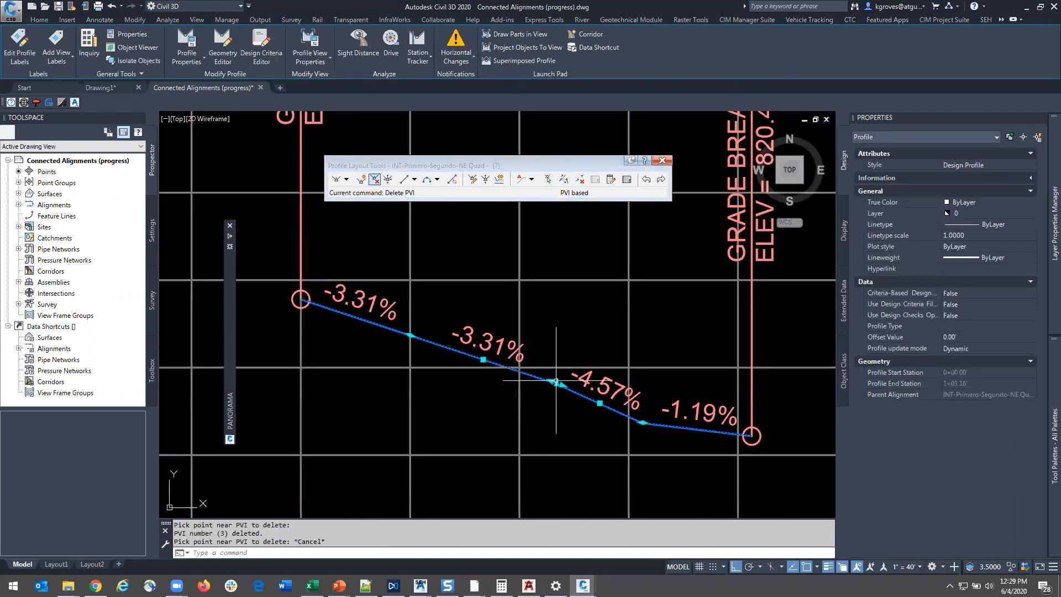
# Turn ortho off and stretch the remaining inserted PVI down and back up, ending with grades around it of about -0.76% and -8.23%
pyautogui.click(556, 382)
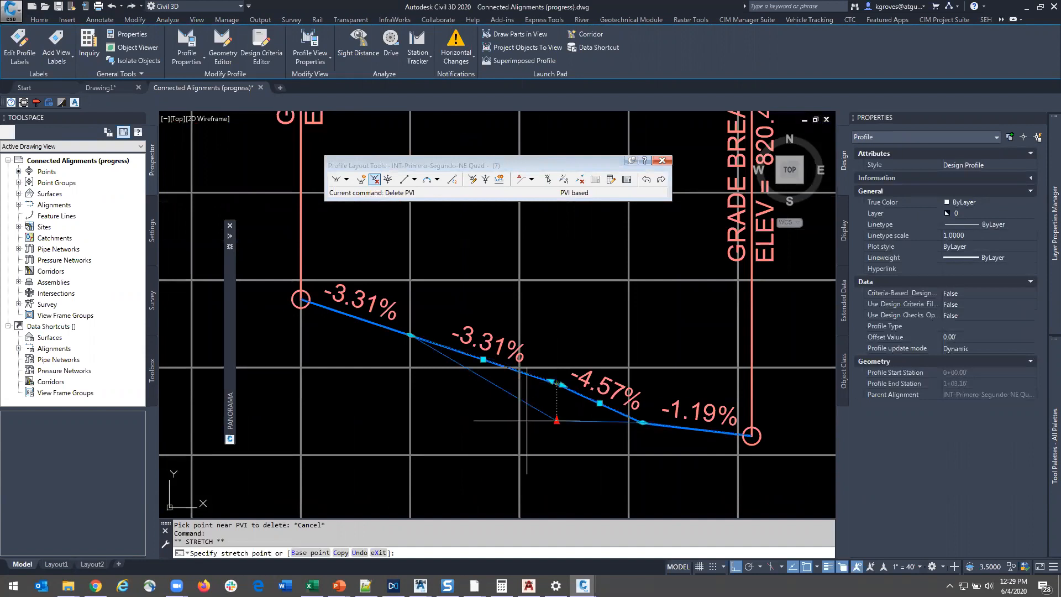
pyautogui.click(521, 451)
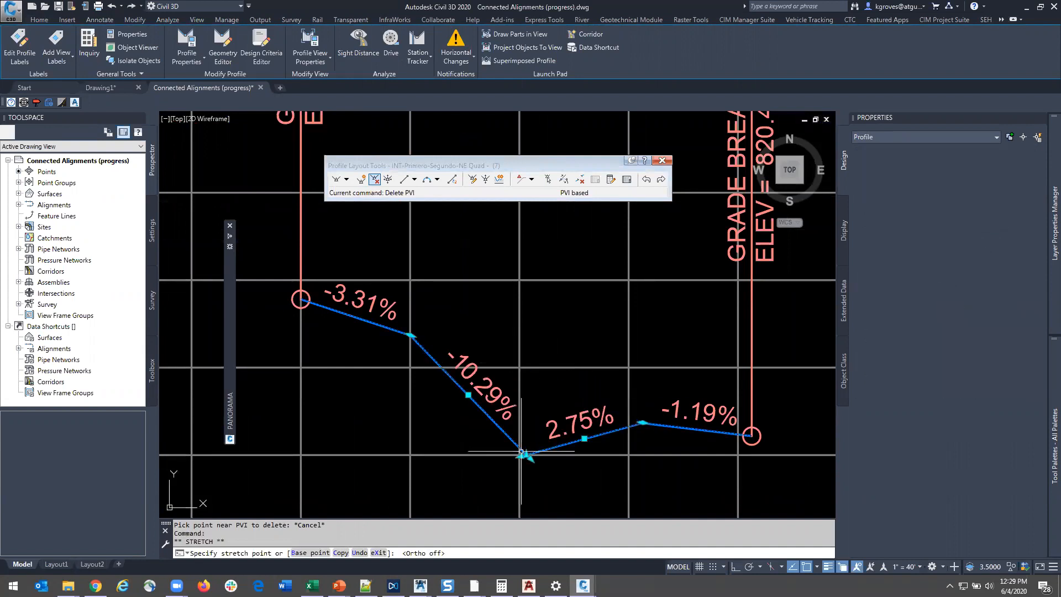
pyautogui.click(521, 452)
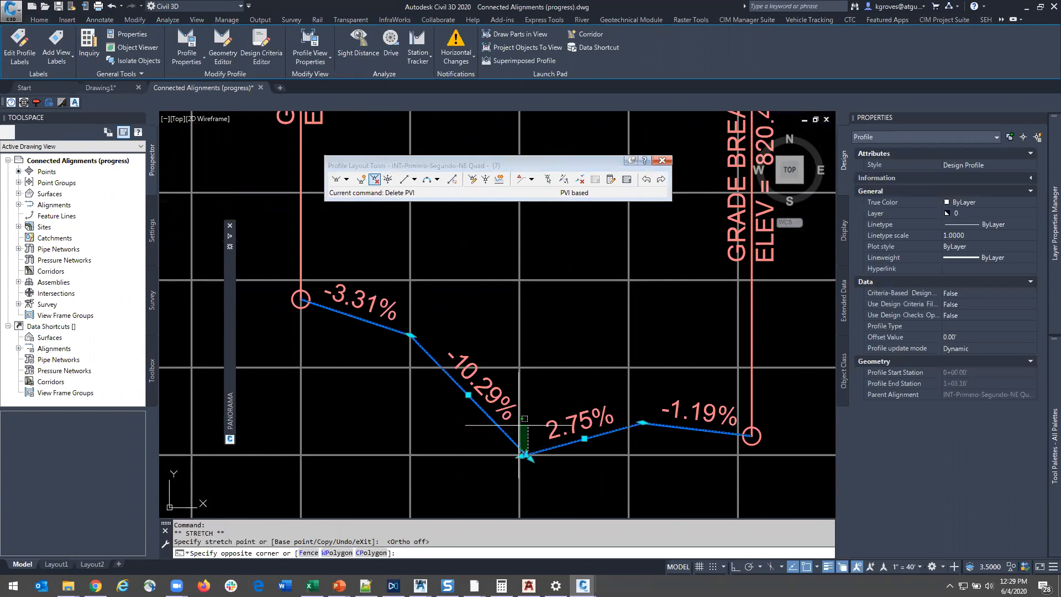
pyautogui.press('Escape')
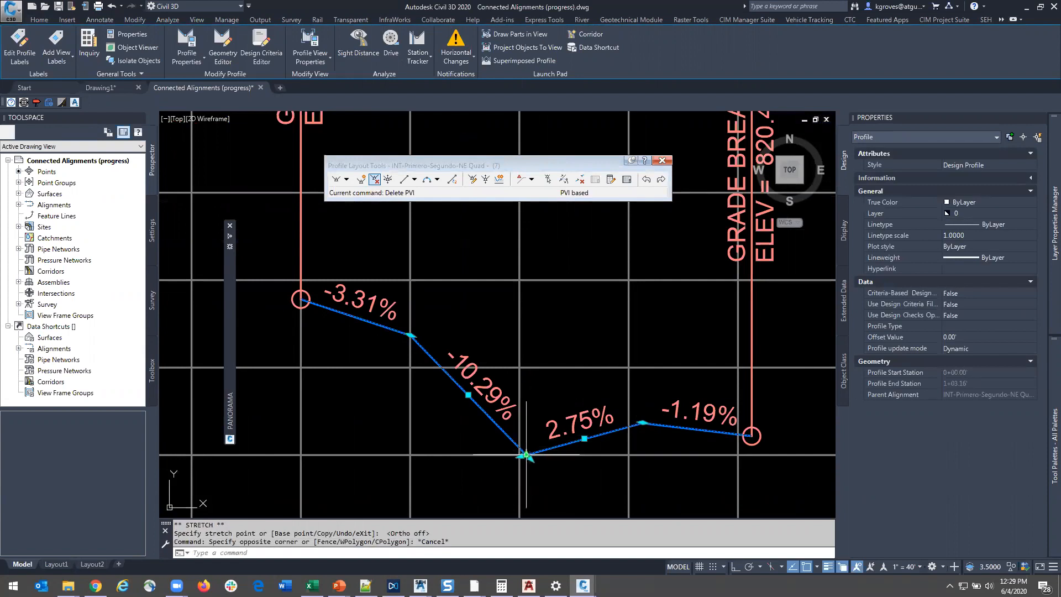
pyautogui.click(526, 455)
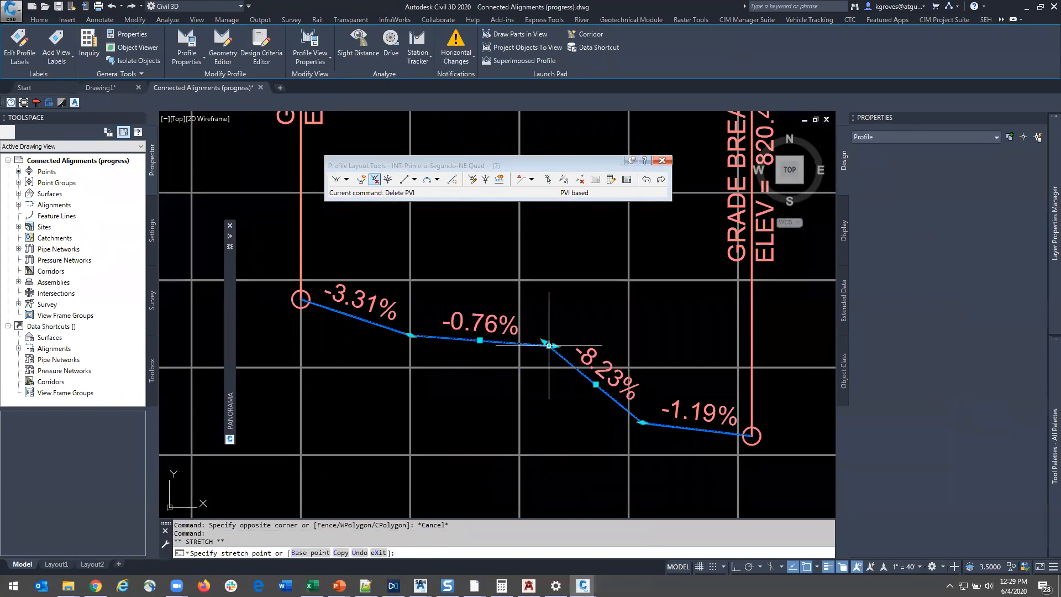
pyautogui.click(549, 346)
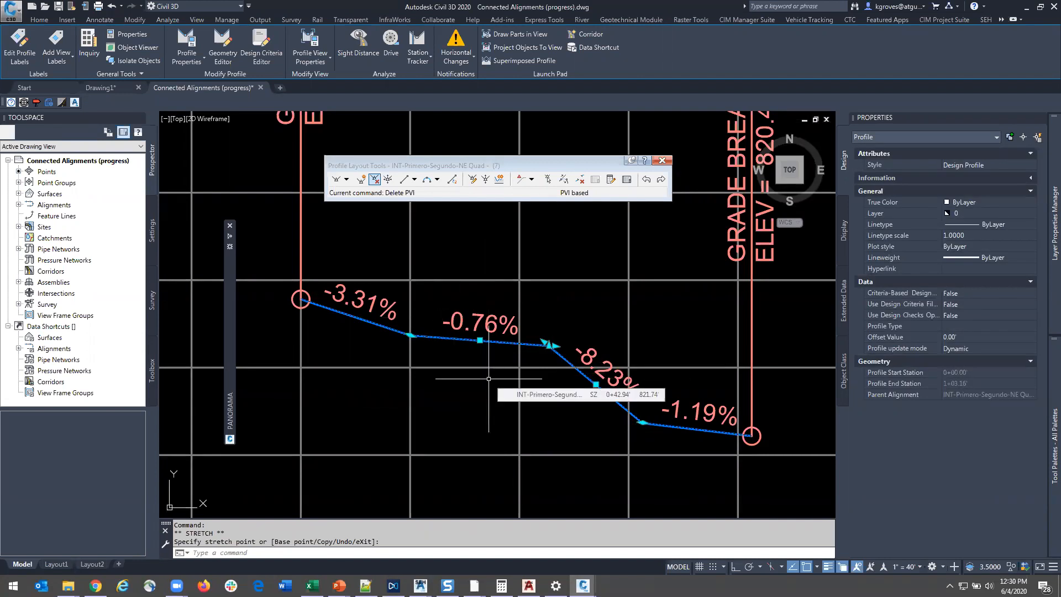
pyautogui.scroll(-8, 488, 378)
pyautogui.press('Escape')
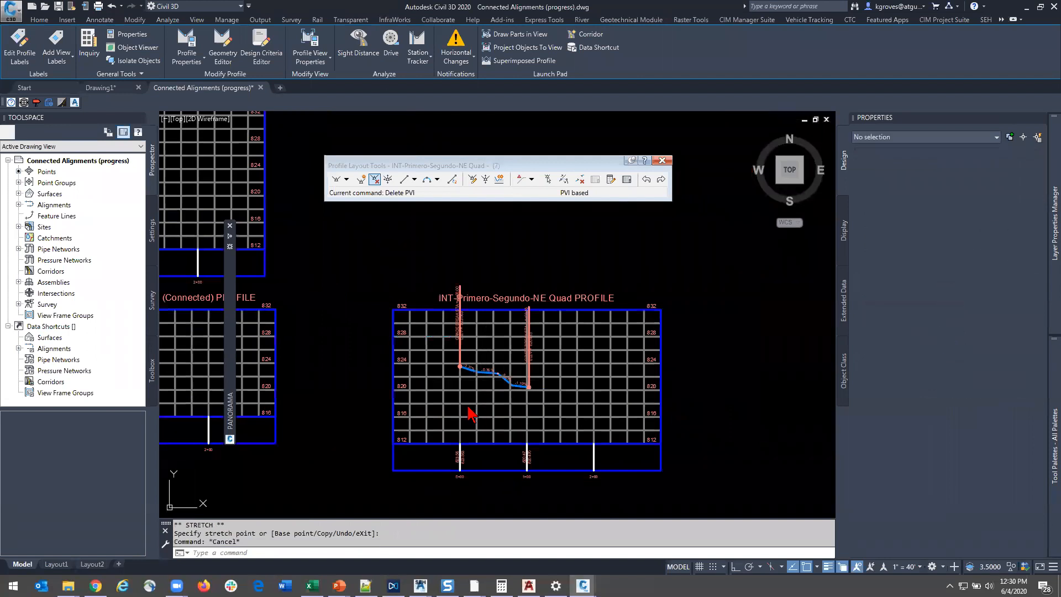
# Return to the intersection in plan and close the Profile Layout Tools
pyautogui.scroll(-5, 411, 433)
pyautogui.scroll(5, 202, 339)
pyautogui.moveTo(201, 339)
pyautogui.mouseDown(button='middle')
pyautogui.moveTo(472, 382)
pyautogui.moveTo(392, 390)
pyautogui.mouseUp(button='middle')
pyautogui.scroll(8, 472, 383)
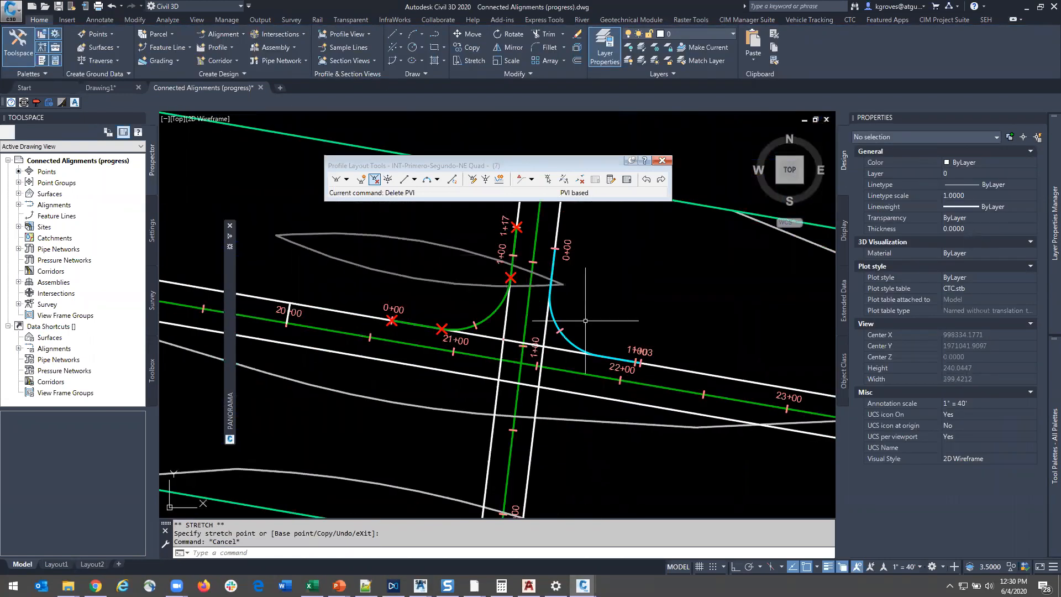
pyautogui.click(661, 161)
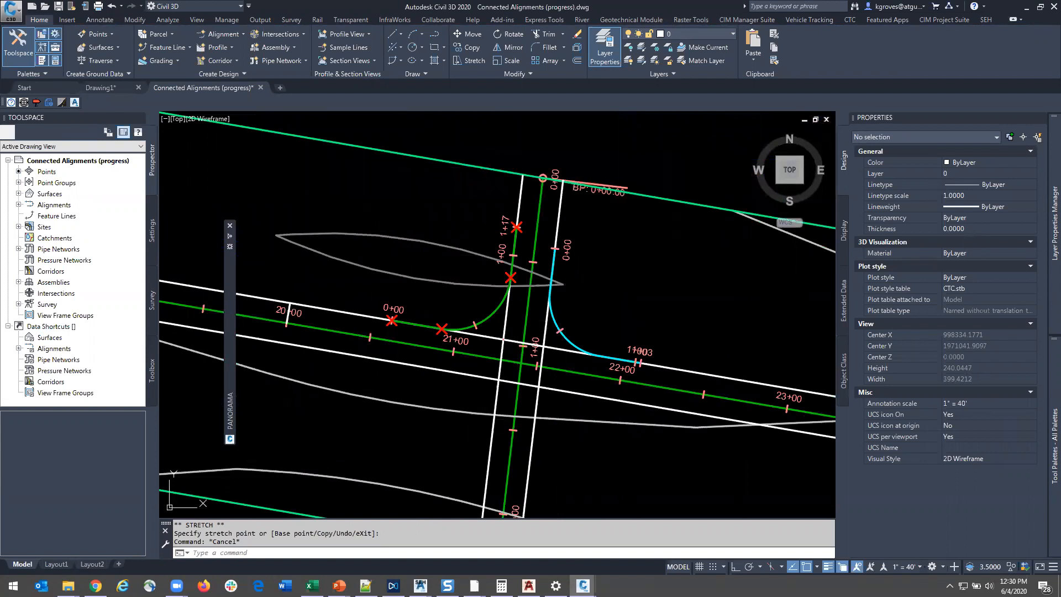
# Create the connected alignment INT-Primero-Segundo-SE Quad in the southeast quadrant, from the right offset of Primero Pass to the left offset of Segundo Street
pyautogui.click(224, 34)
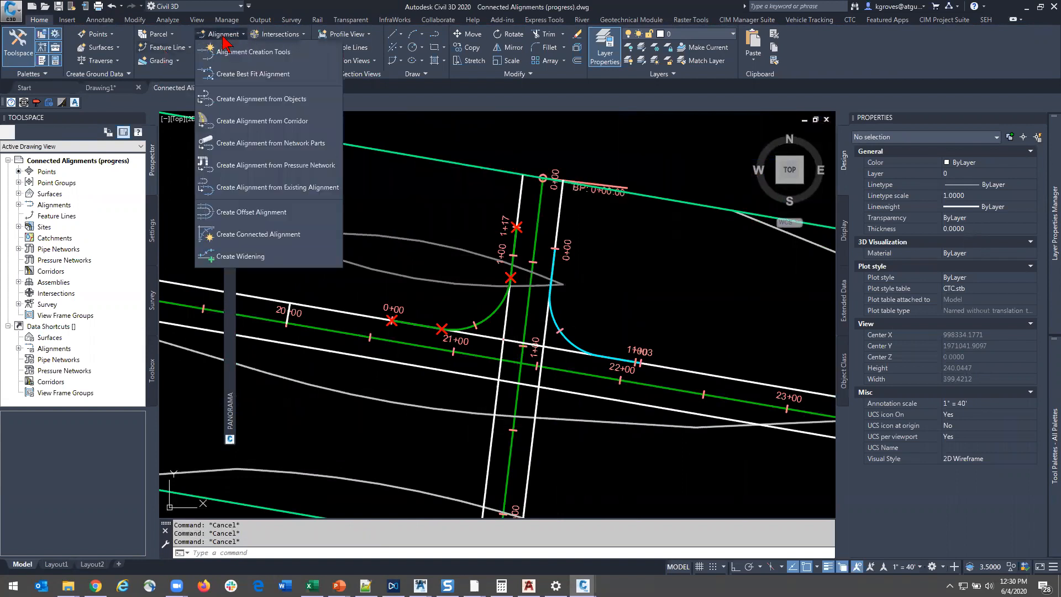
pyautogui.click(259, 234)
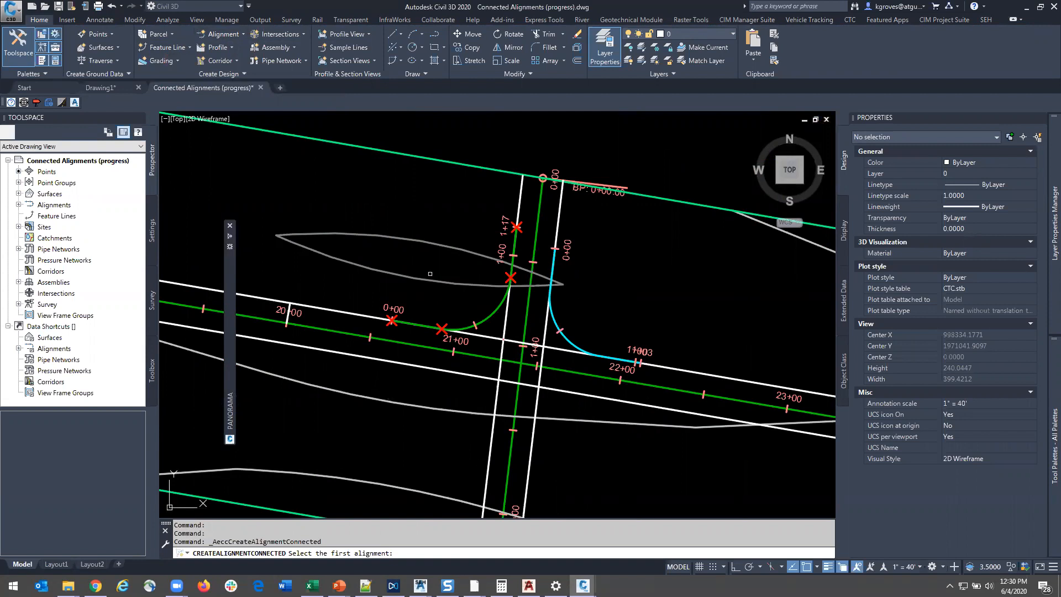
pyautogui.click(654, 406)
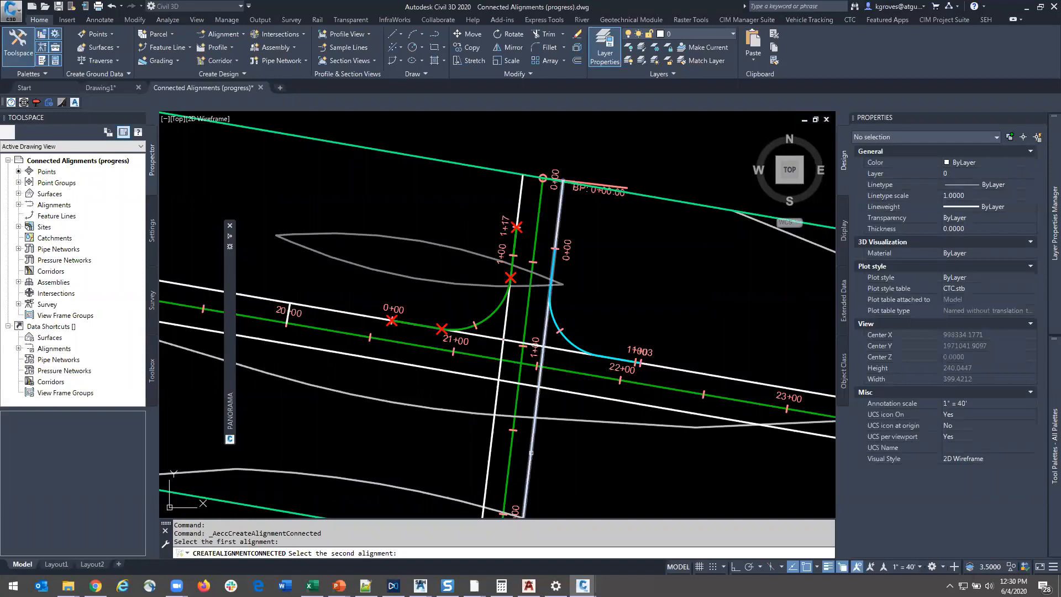
pyautogui.click(535, 451)
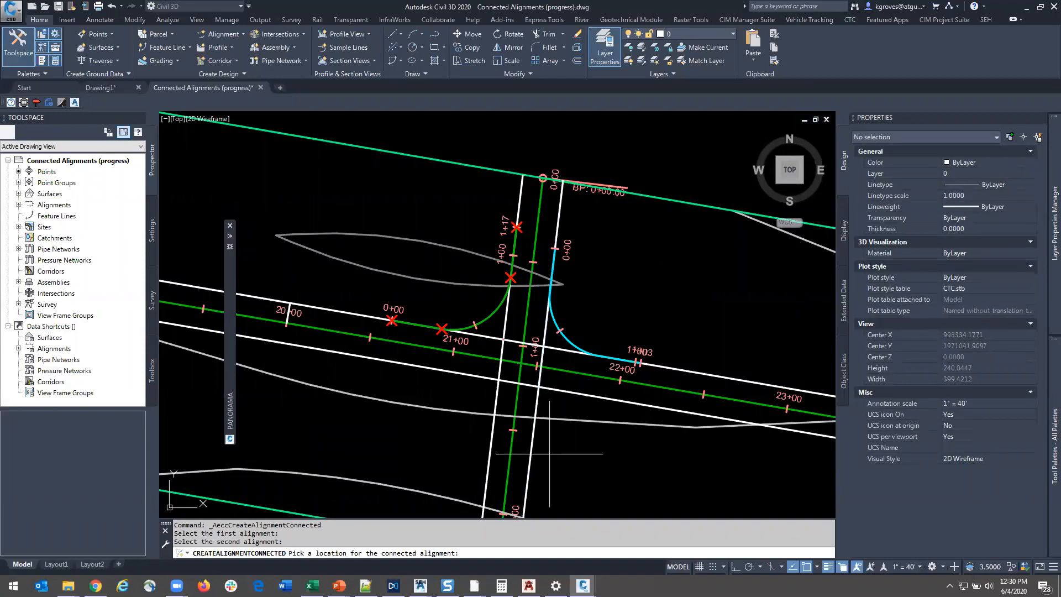
pyautogui.click(638, 470)
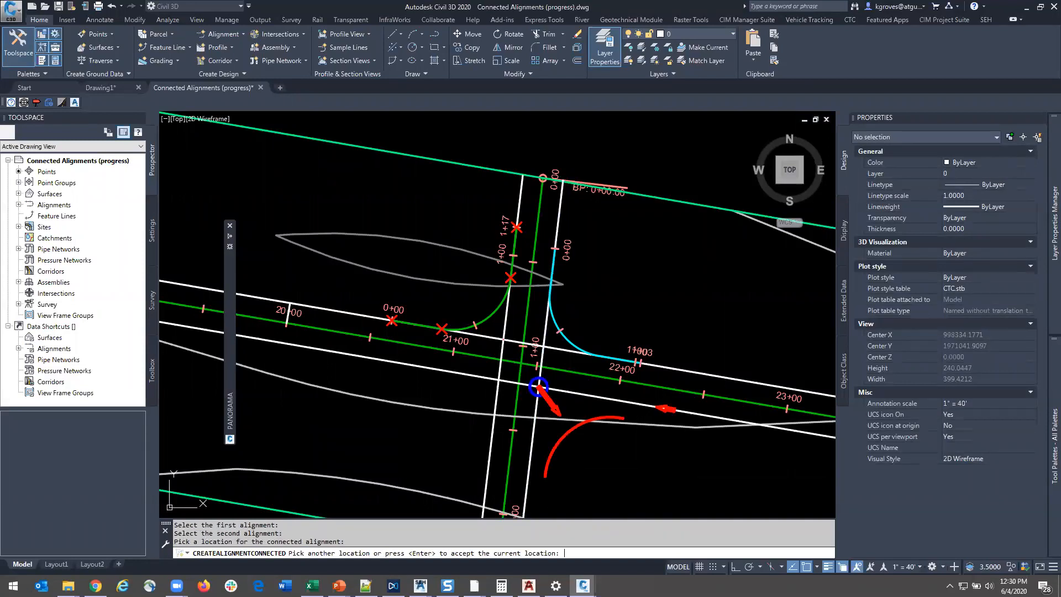
pyautogui.press('Return')
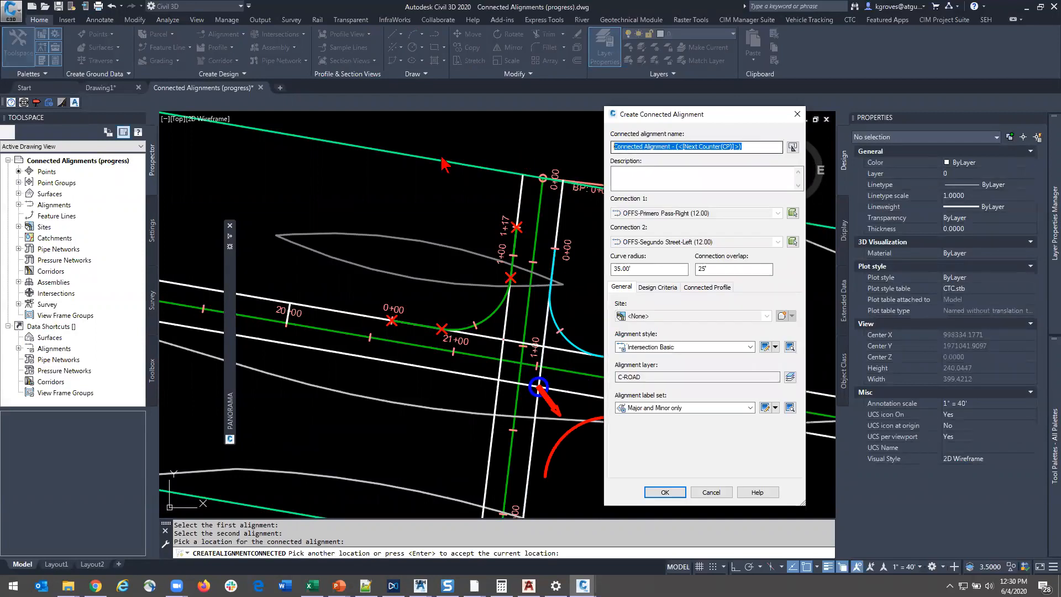
pyautogui.write('INT-Primero-Segundo-SE Qua')
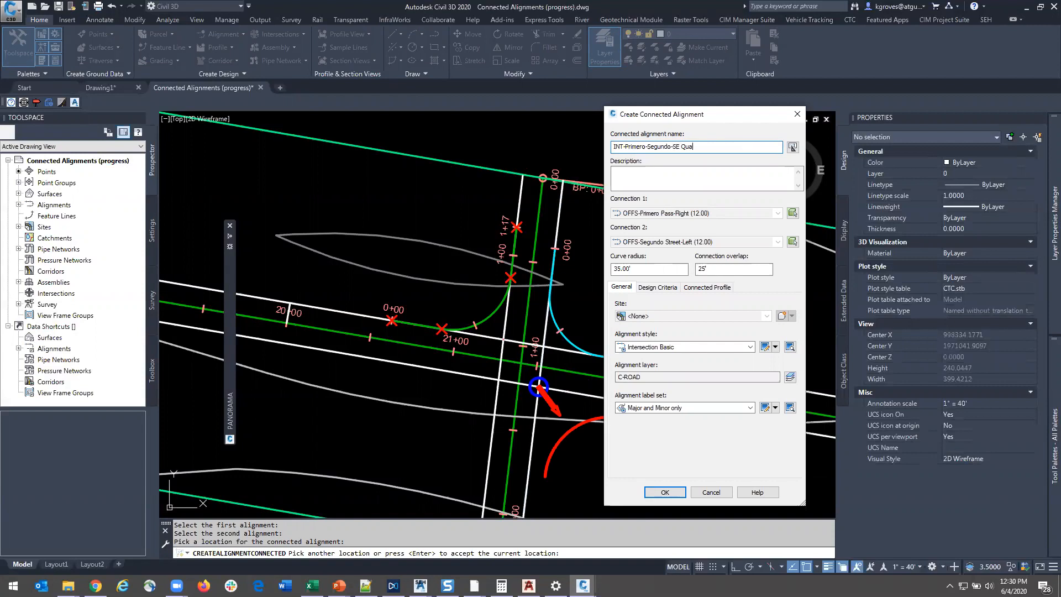
pyautogui.write('d')
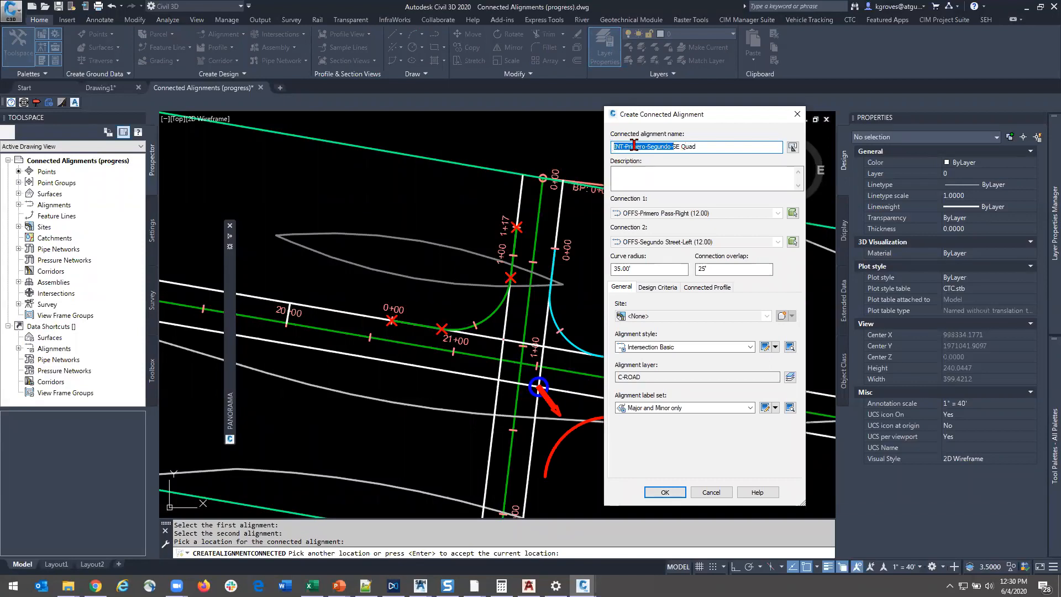
pyautogui.click(674, 494)
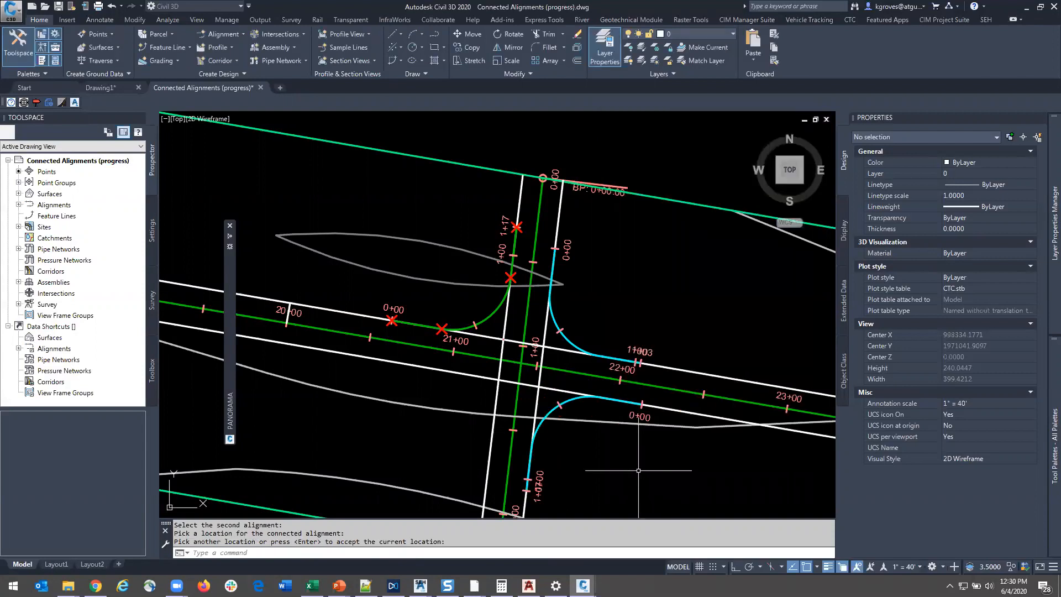
# Create the connected alignment INT-Primero-Segundo-SW Quad in the southwest quadrant, from the right offset of Segundo Street to the right offset of Primero Pass
pyautogui.click(224, 34)
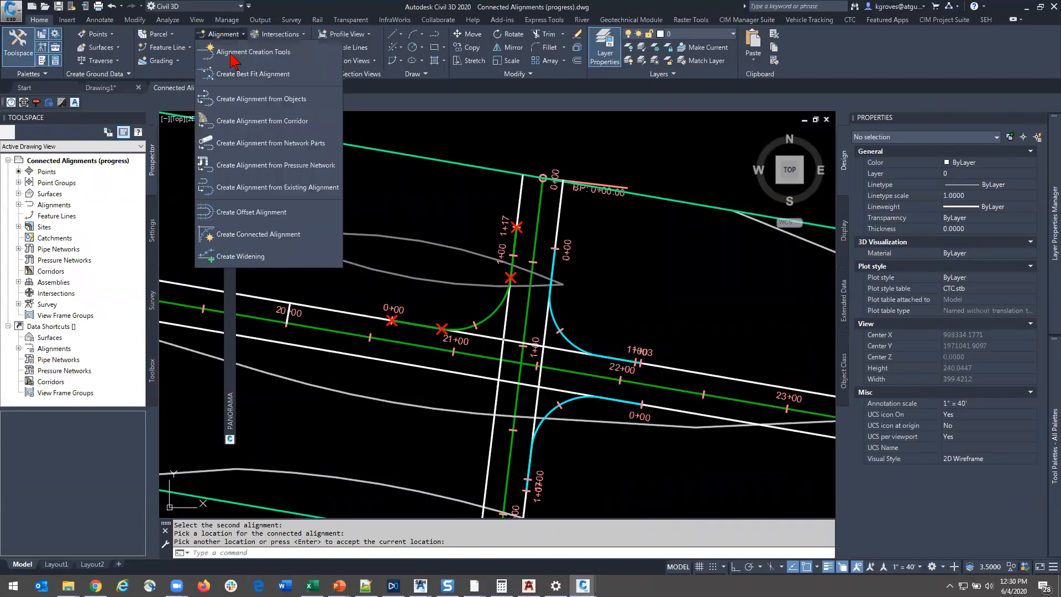
pyautogui.click(226, 233)
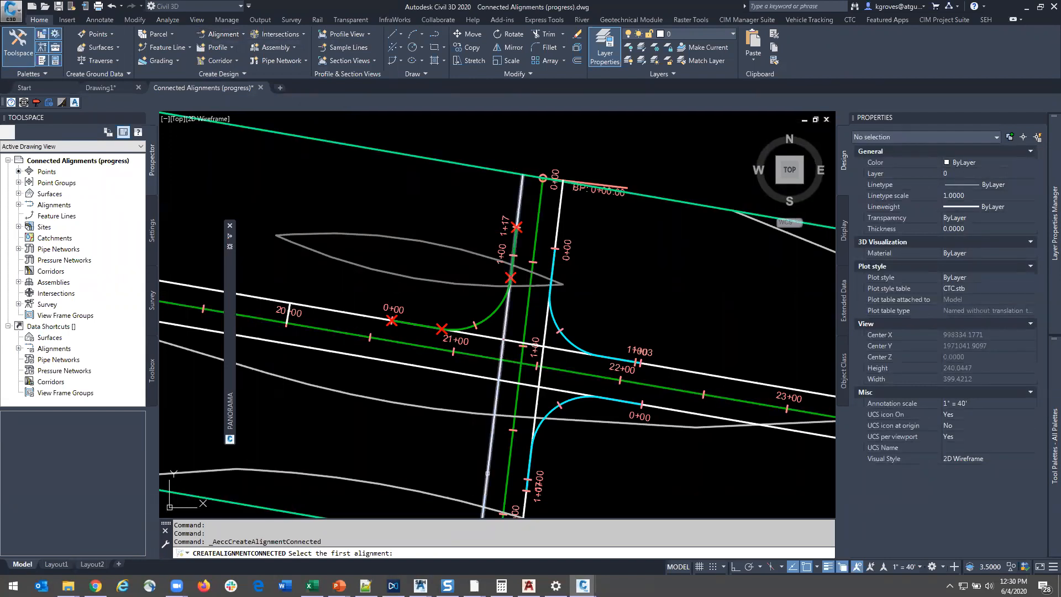
pyautogui.click(423, 365)
pyautogui.click(358, 448)
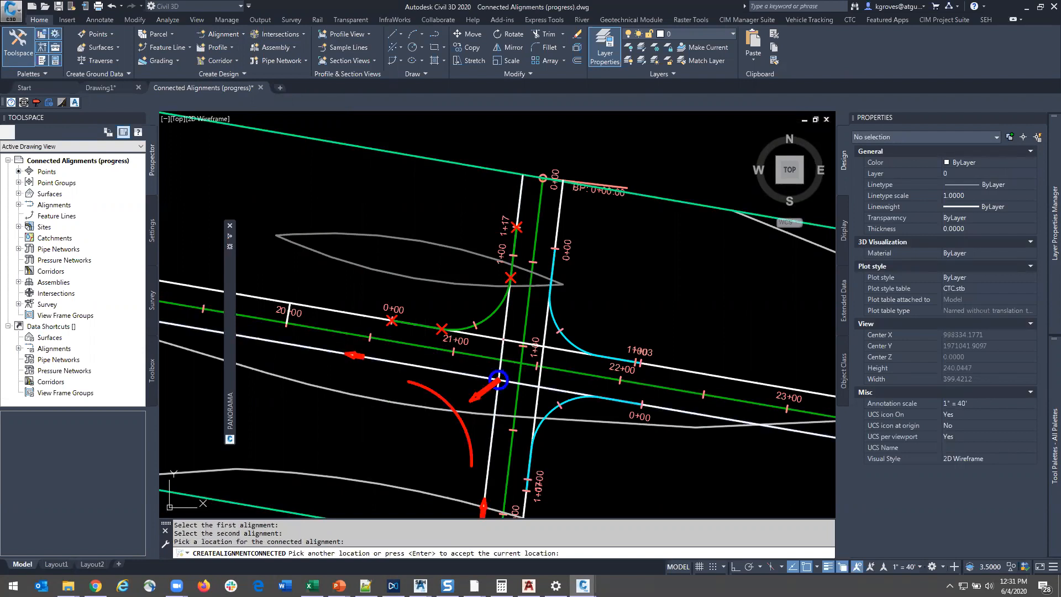
pyautogui.press('Return')
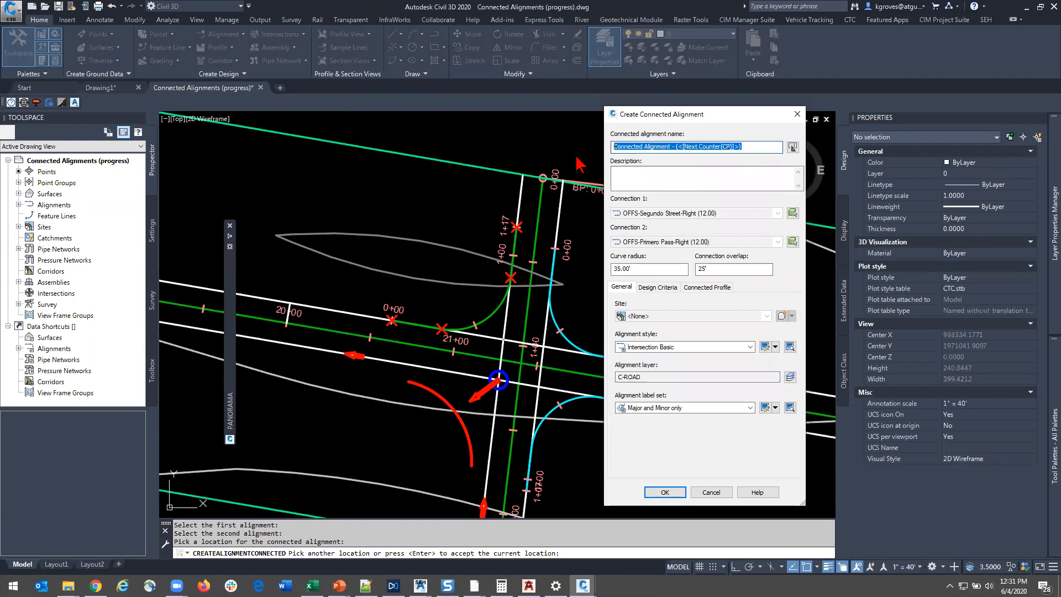
pyautogui.write('INT-Primero-Segundo-SW Quad')
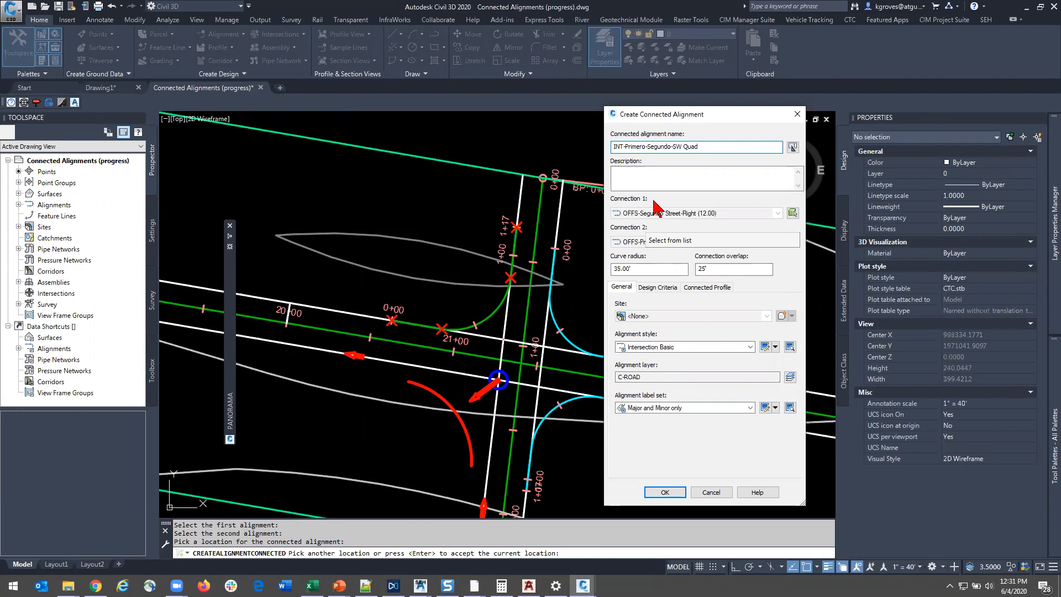
pyautogui.click(665, 492)
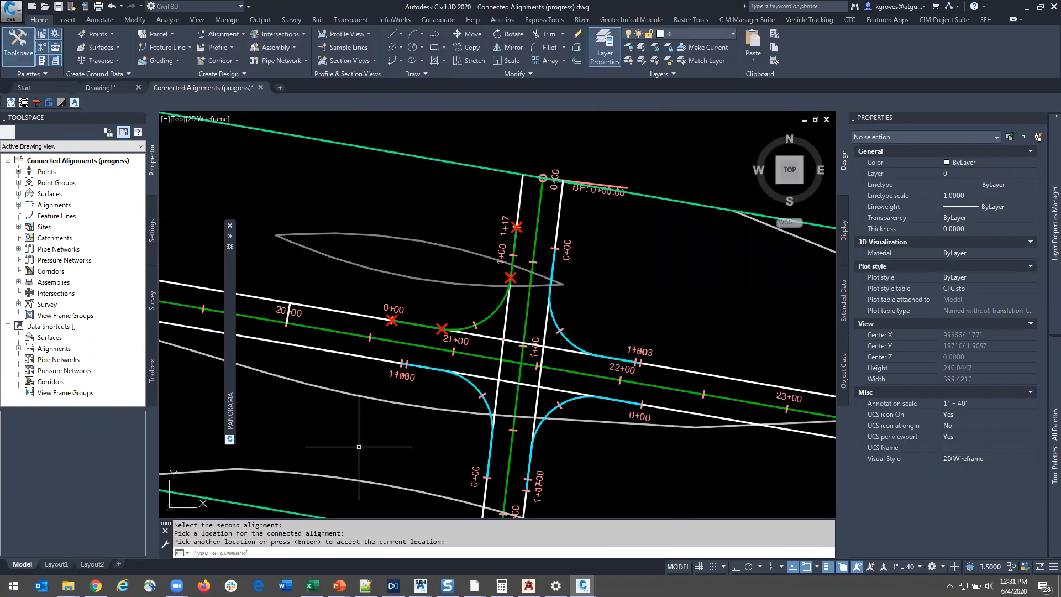
pyautogui.press('Escape')
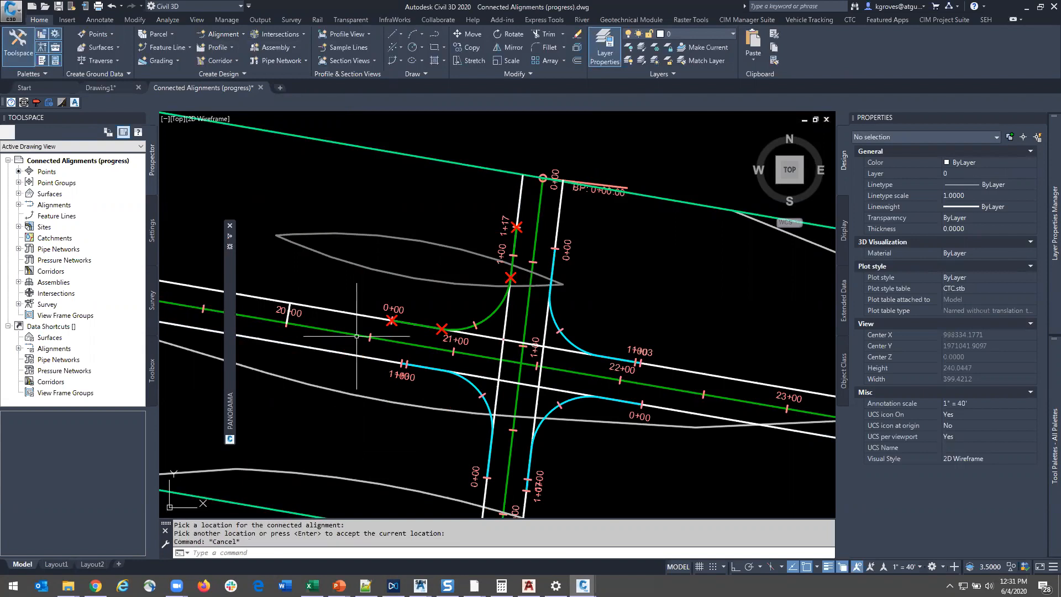
# Find the curb return alignment INT-Primero-Segundo-NW Quat (Connected) in the drawing's alignments and erase it
pyautogui.click(18, 204)
pyautogui.click(30, 238)
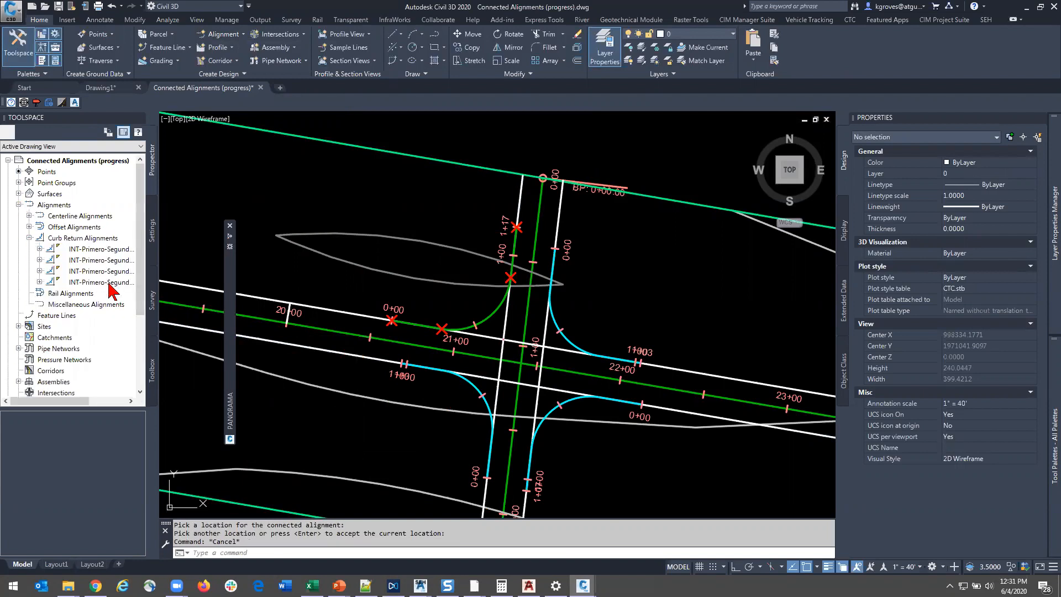
pyautogui.moveTo(146, 381); pyautogui.dragTo(310, 379)
pyautogui.rightClick(142, 261)
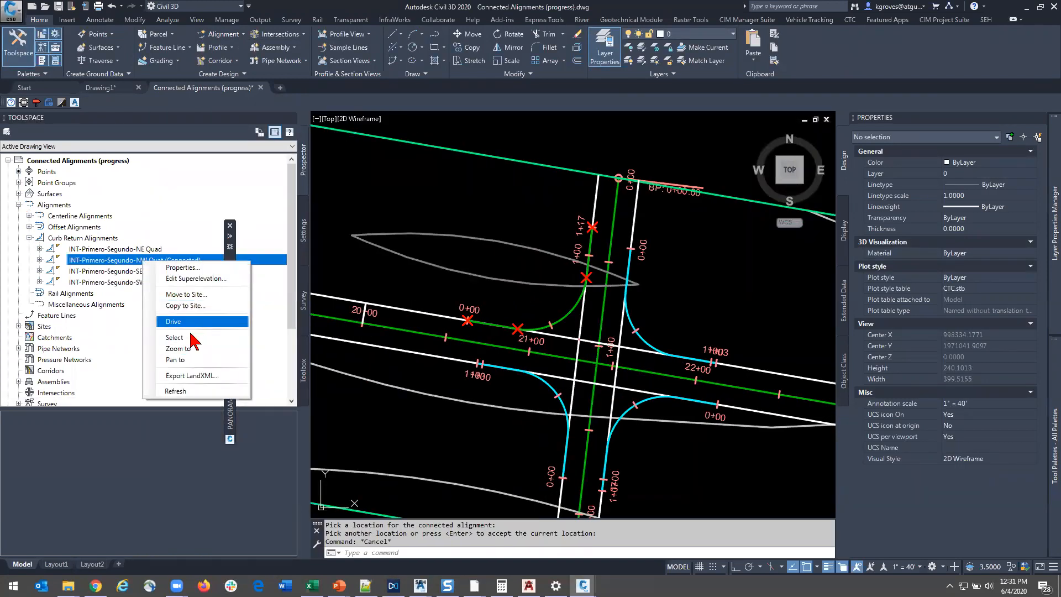
pyautogui.click(197, 338)
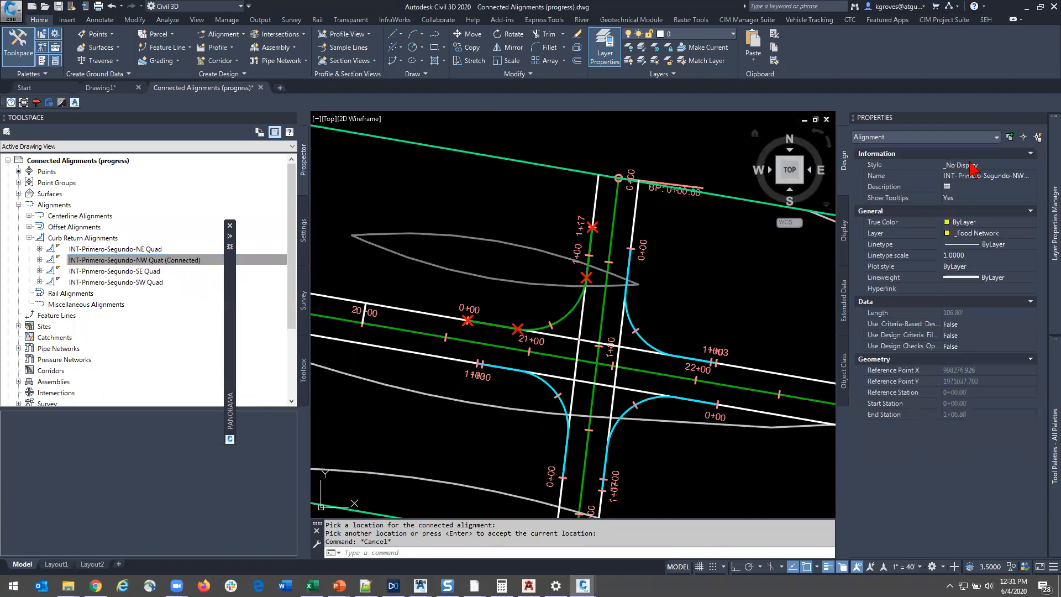
pyautogui.press('Escape')
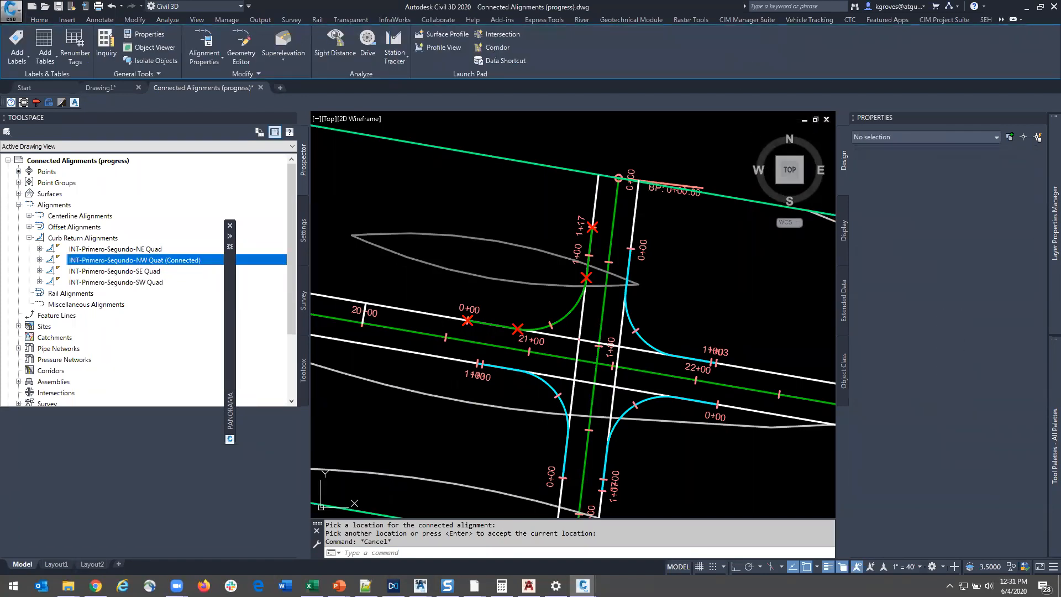
pyautogui.write('e')
pyautogui.press('Return')
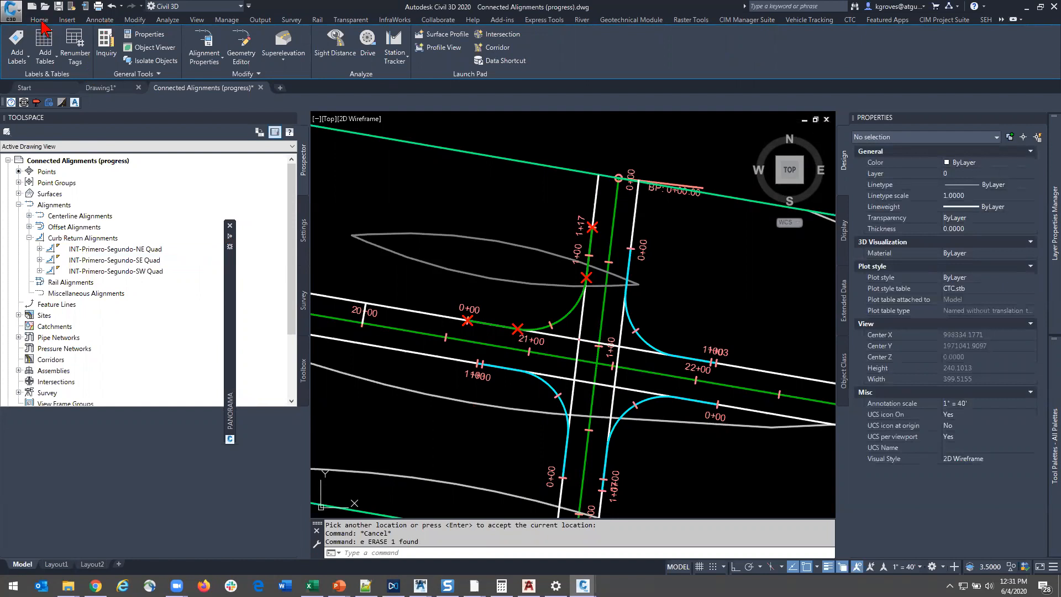
pyautogui.click(435, 241)
pyautogui.press('Escape')
pyautogui.press('Escape')
pyautogui.press('Escape')
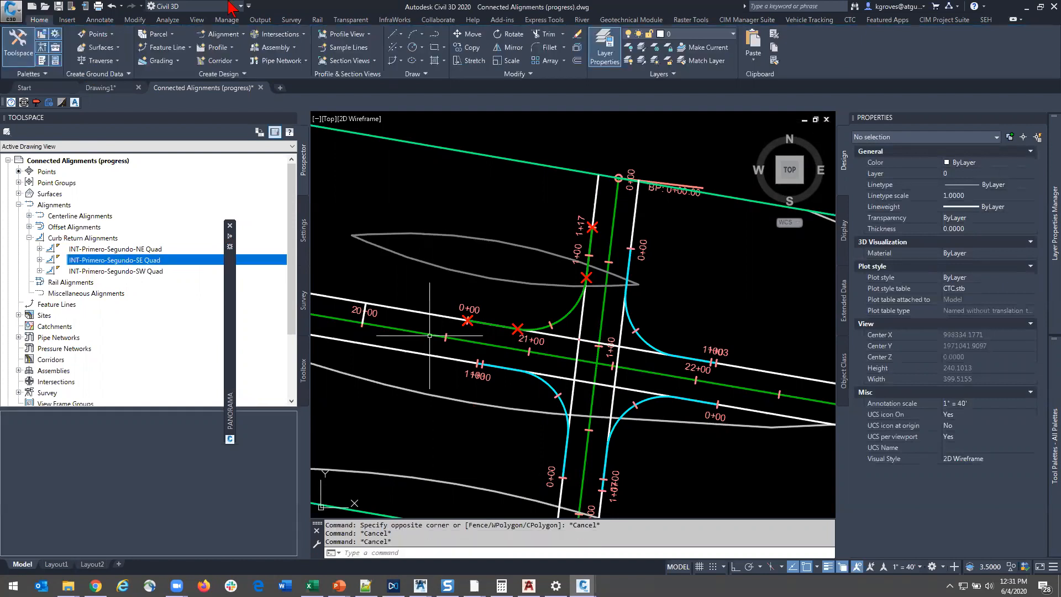
# Create the connected alignment INT-Primero-Segundo-NW Quad in the northwest quadrant, from the left offset of Primero Pass to the right offset of Segundo Street
pyautogui.click(243, 34)
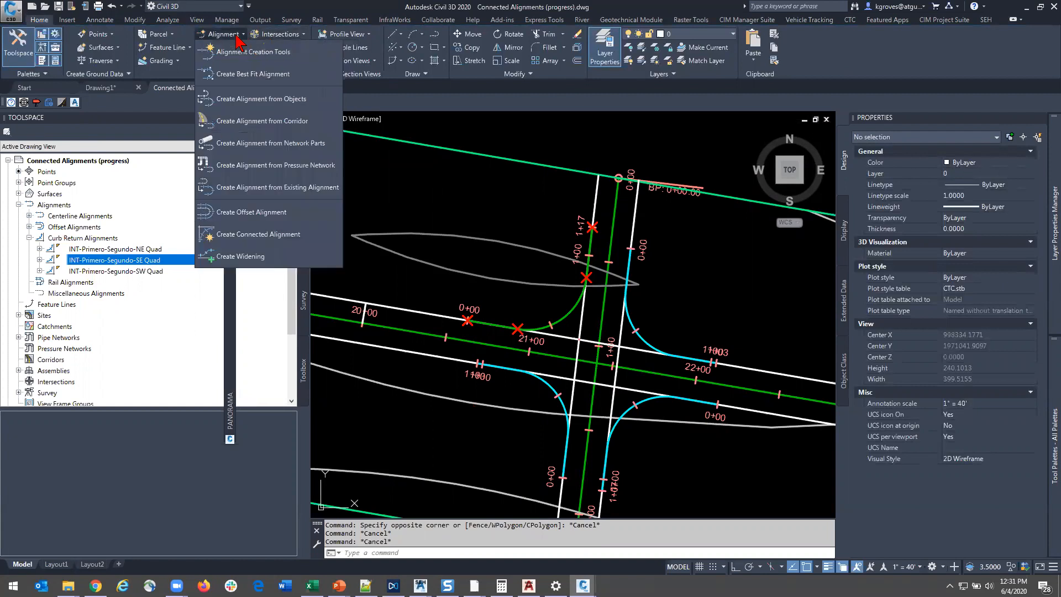
pyautogui.click(260, 234)
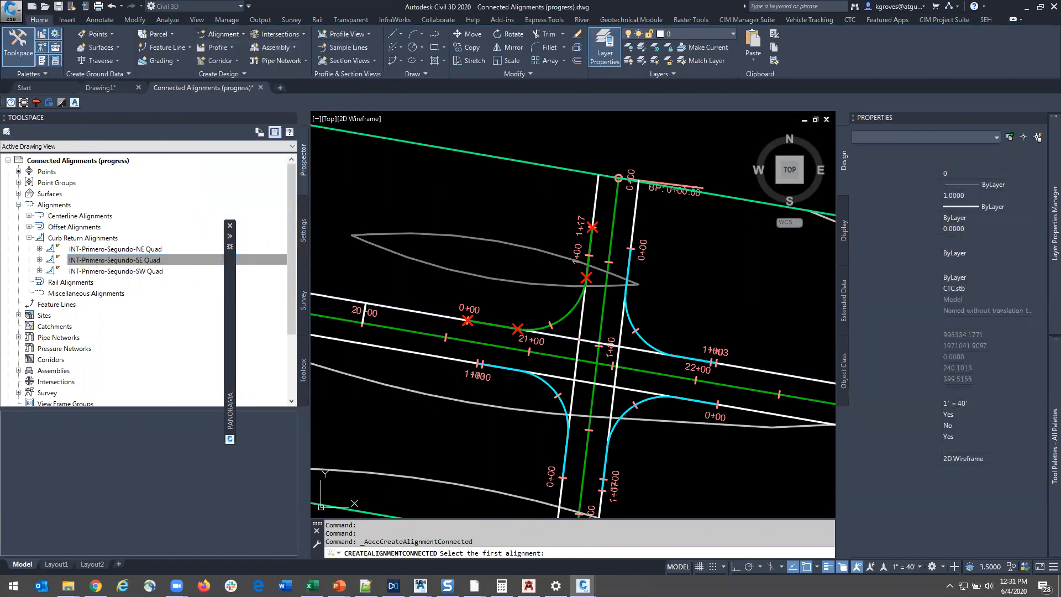
pyautogui.click(417, 309)
pyautogui.click(582, 299)
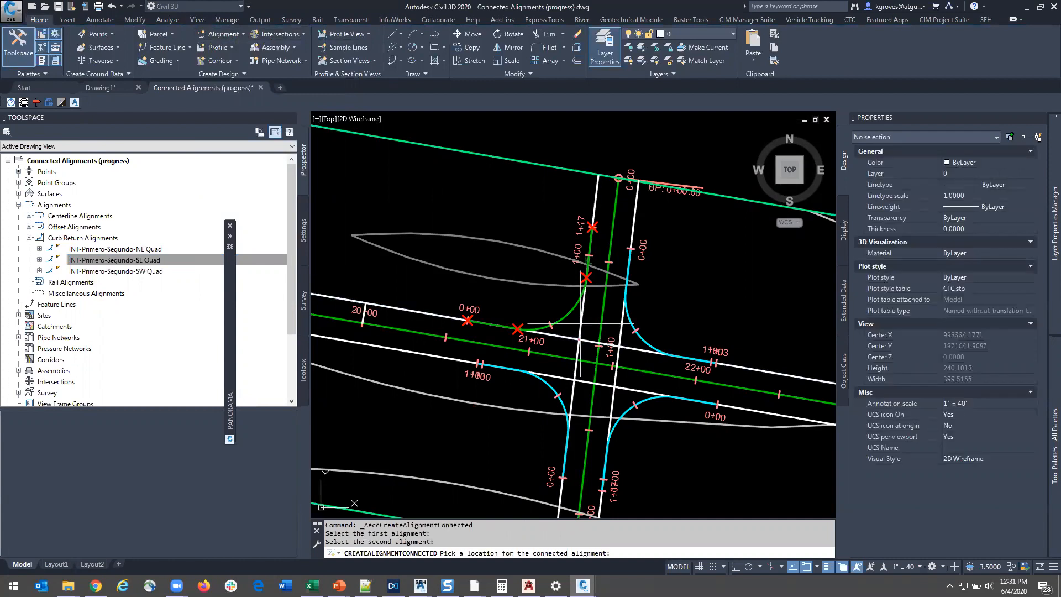
pyautogui.click(497, 240)
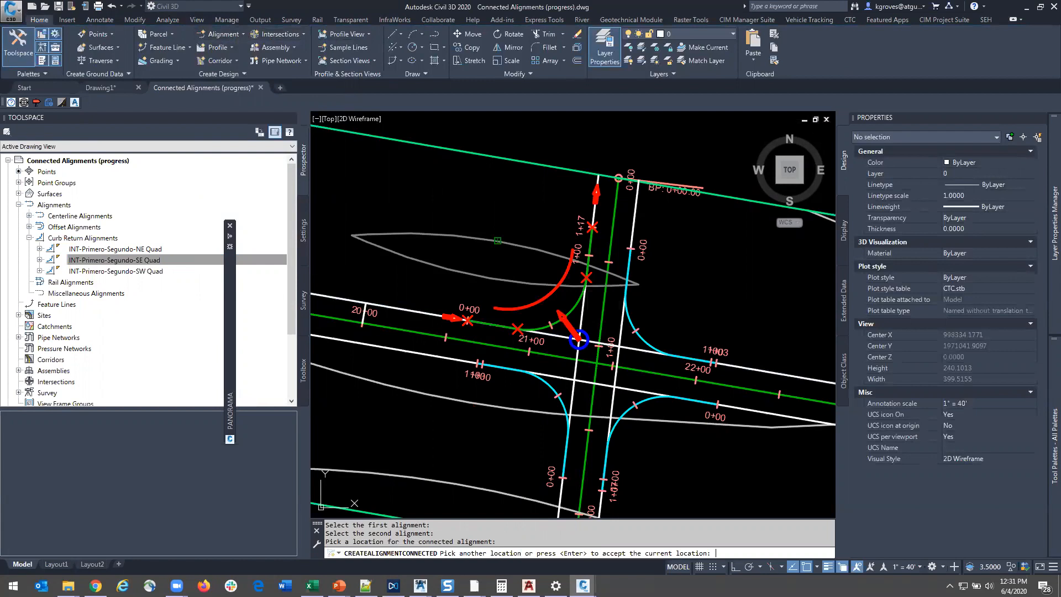
pyautogui.press('Return')
pyautogui.click(752, 145)
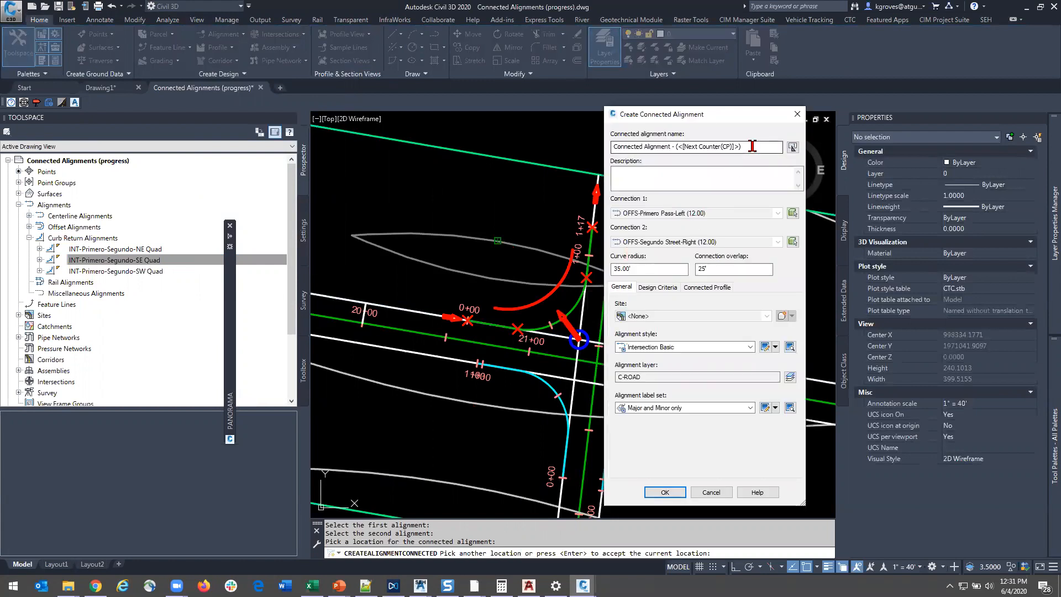
pyautogui.write('INT-Primero-Segundo-')
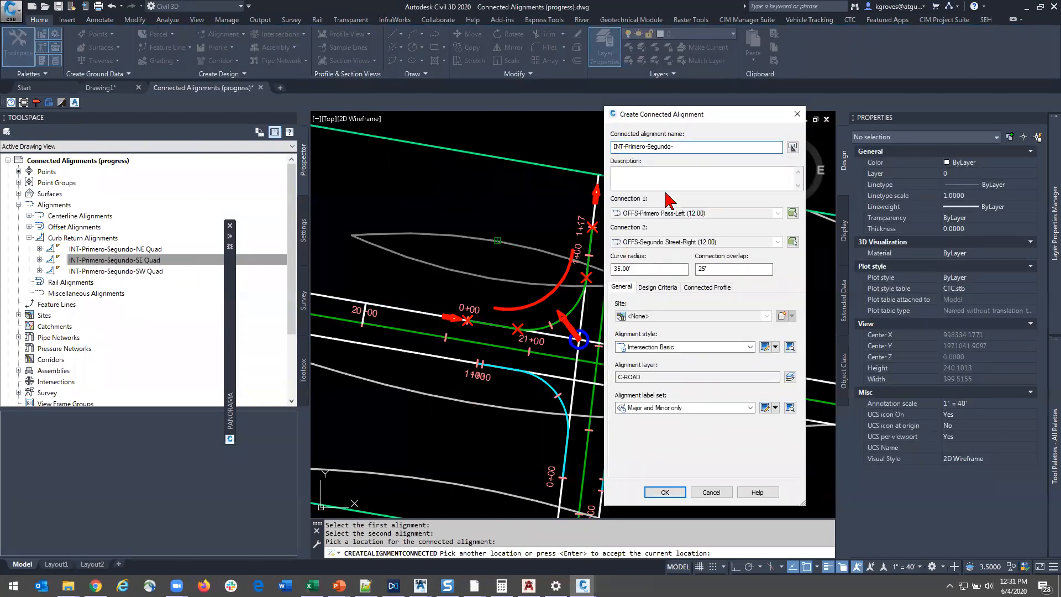
pyautogui.write('NW Quad')
pyautogui.click(668, 492)
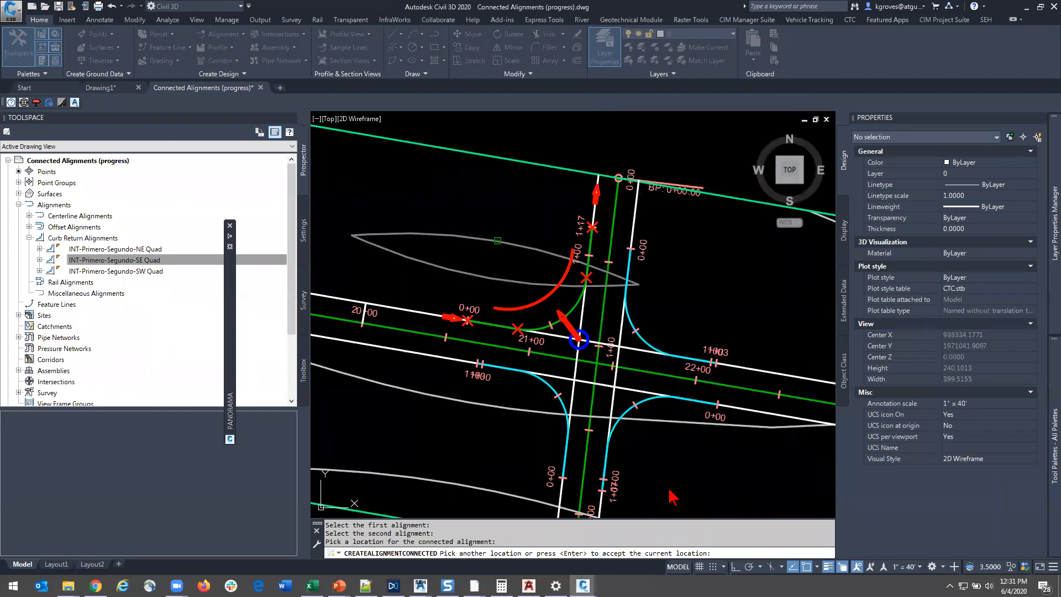
pyautogui.press('Return')
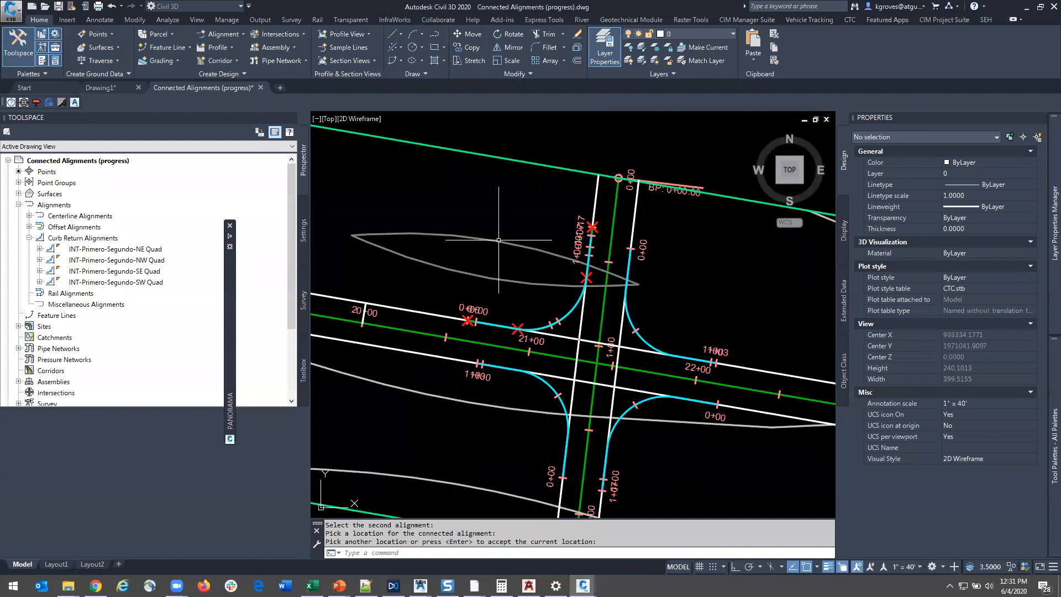
pyautogui.press('Escape')
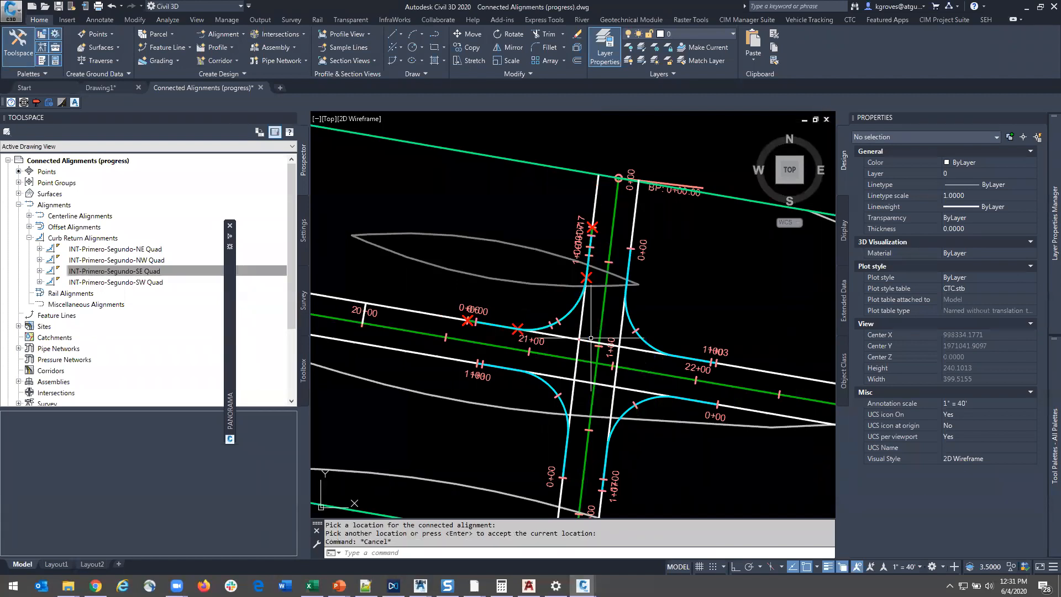
# Set the style of the Main Street alignment along the northwest curb return to _No Display and deselect it
pyautogui.click(578, 305)
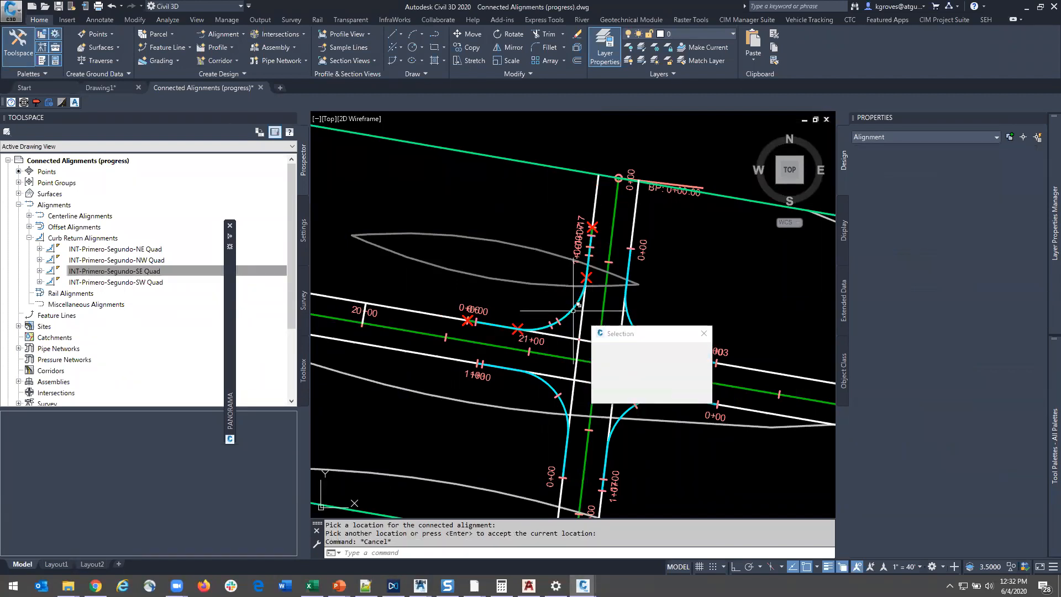
pyautogui.click(644, 368)
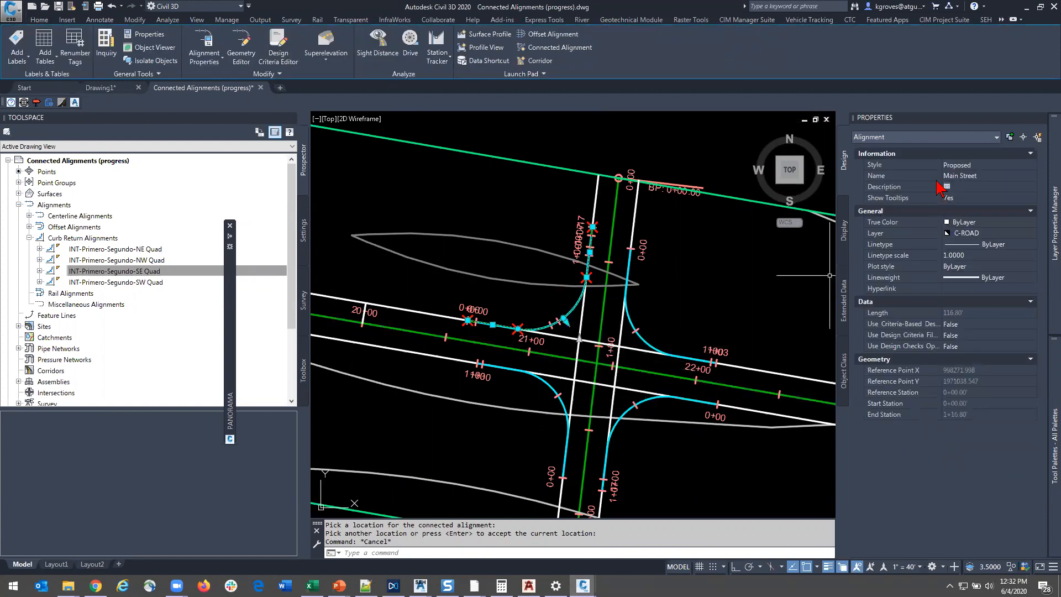
pyautogui.click(974, 164)
pyautogui.click(974, 166)
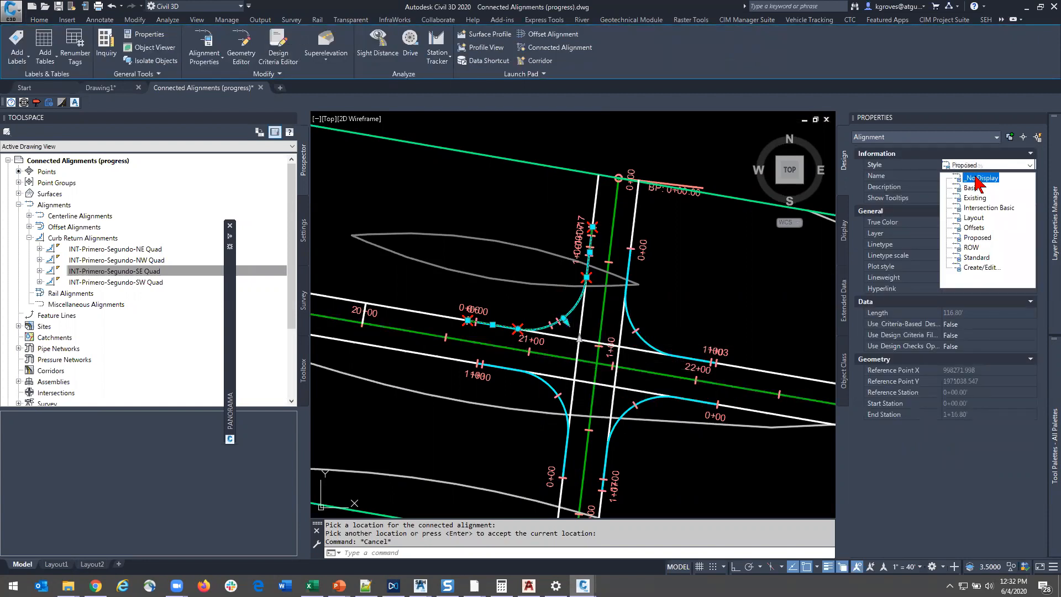
pyautogui.click(973, 173)
pyautogui.press('Escape')
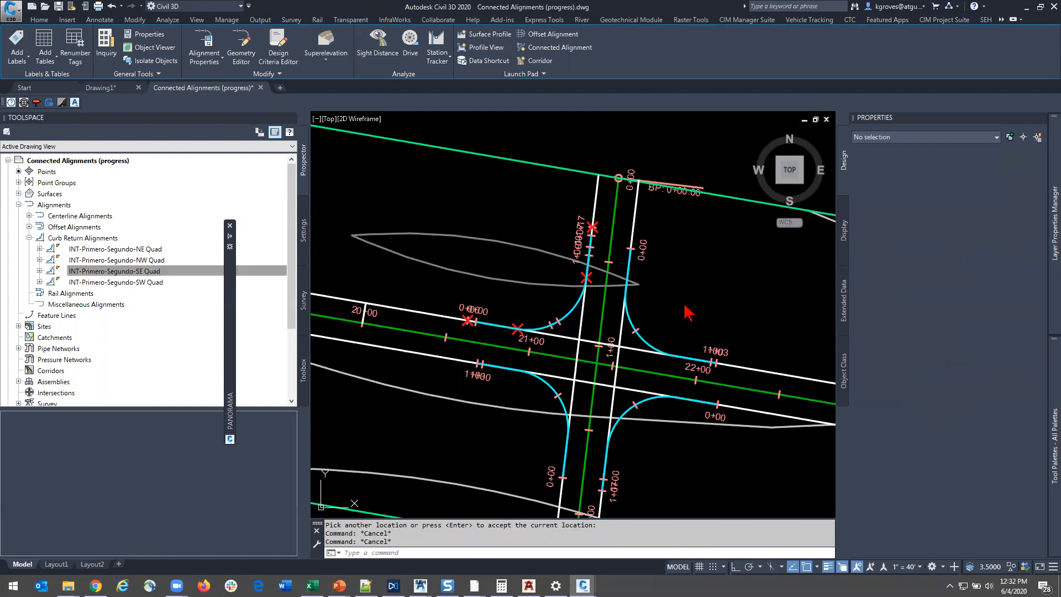
pyautogui.scroll(-2, 679, 337)
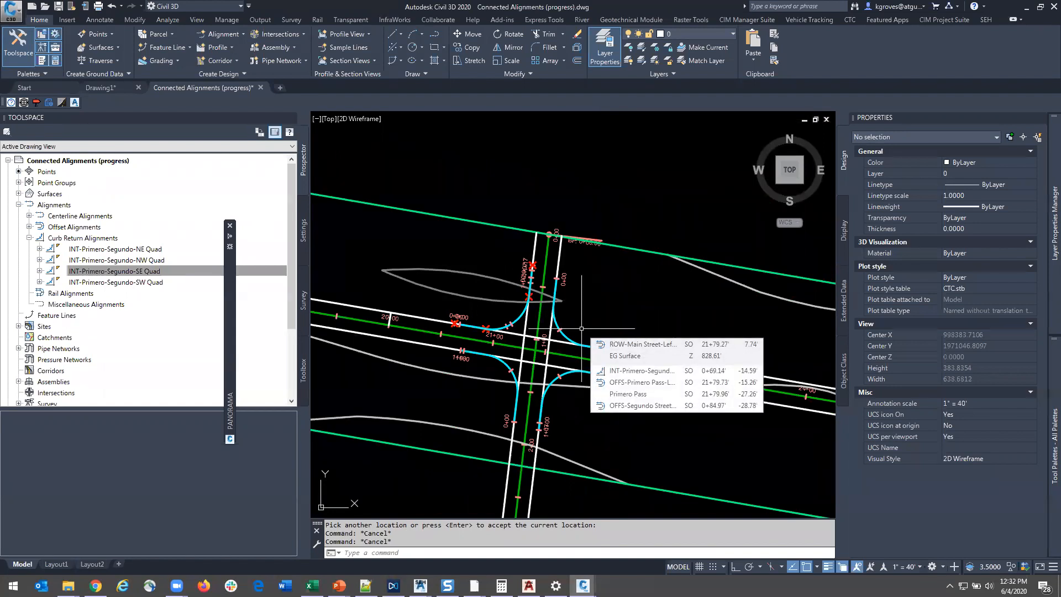
pyautogui.scroll(-5, 581, 328)
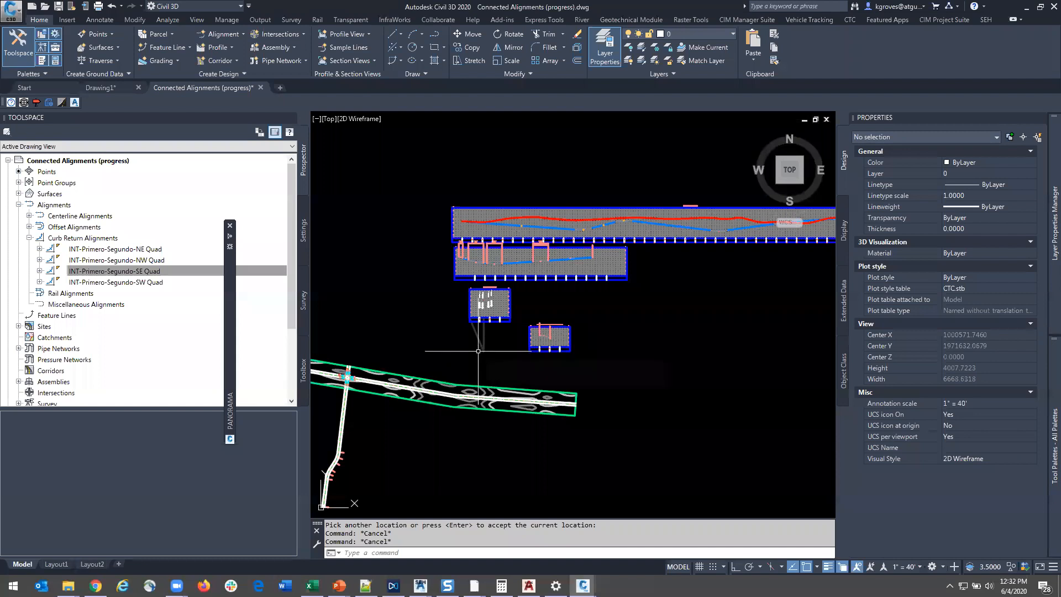
pyautogui.scroll(6, 332, 395)
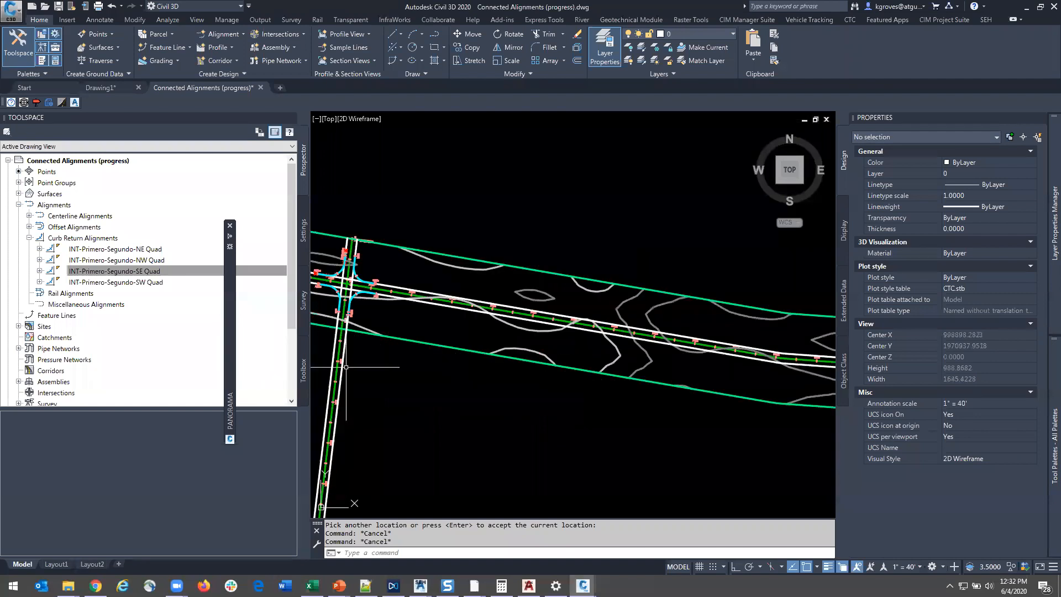
pyautogui.scroll(8, 425, 321)
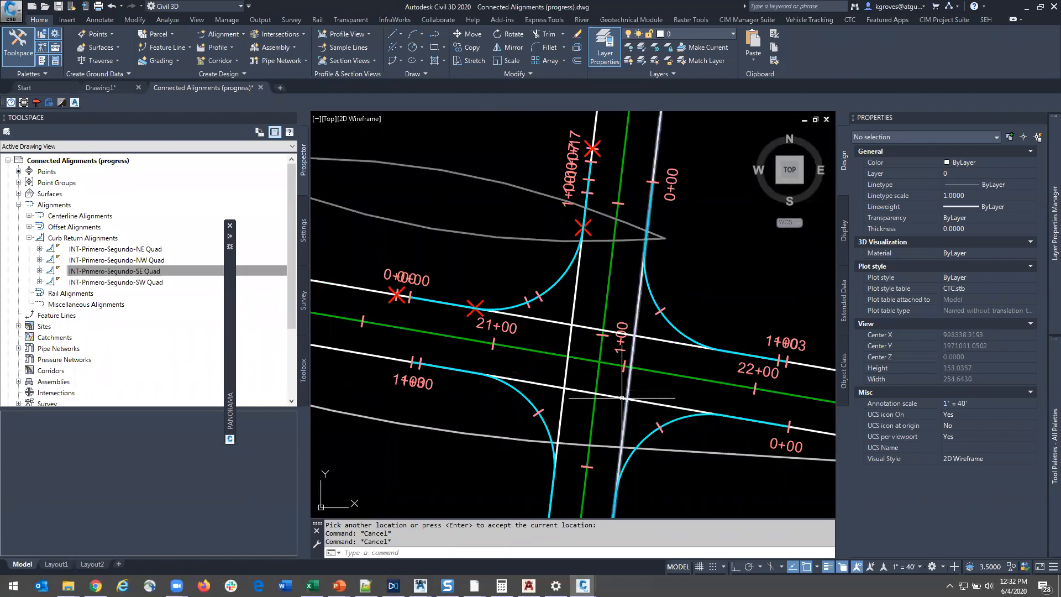
pyautogui.click(338, 585)
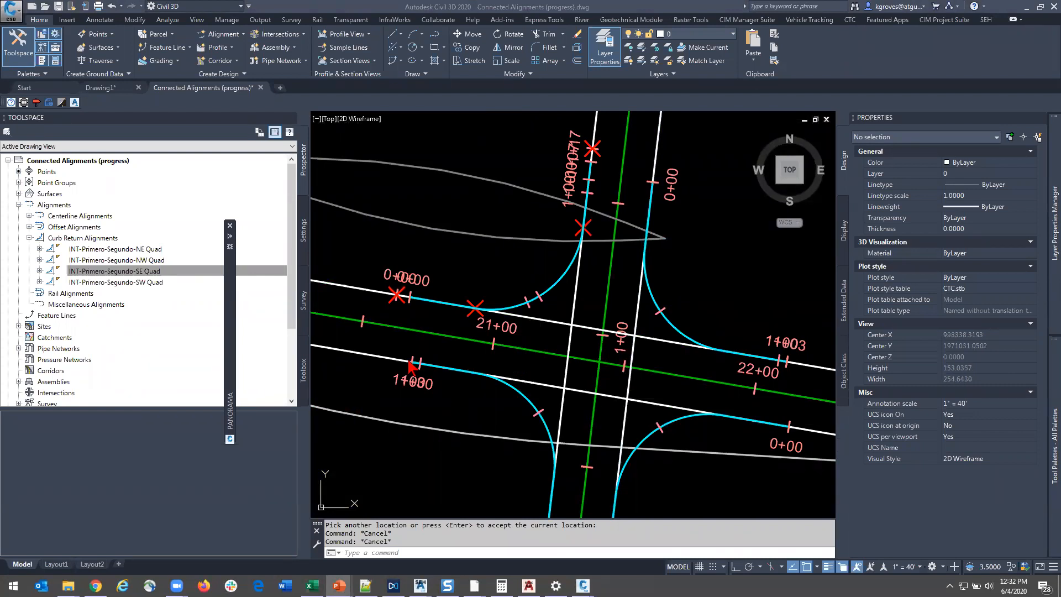
pyautogui.click(482, 421)
pyautogui.press('Escape')
# Select the southwest curb return alignment and stretch its Primero Pass end west along the offset to about station 1+35
pyautogui.click(525, 390)
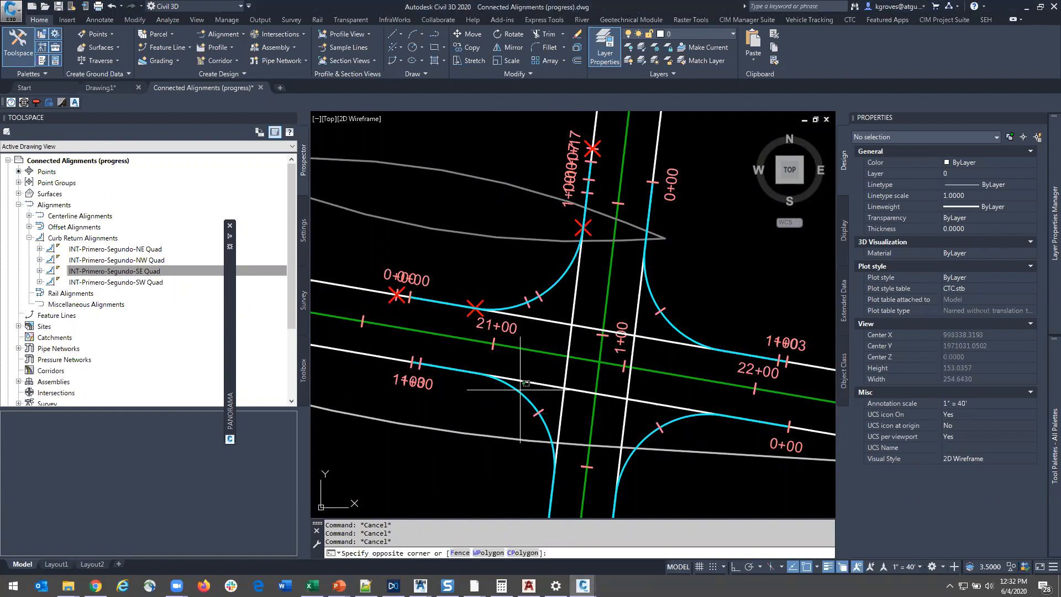
pyautogui.click(503, 394)
pyautogui.moveTo(503, 395)
pyautogui.mouseDown(button='middle')
pyautogui.moveTo(483, 357)
pyautogui.moveTo(509, 357)
pyautogui.mouseUp(button='middle')
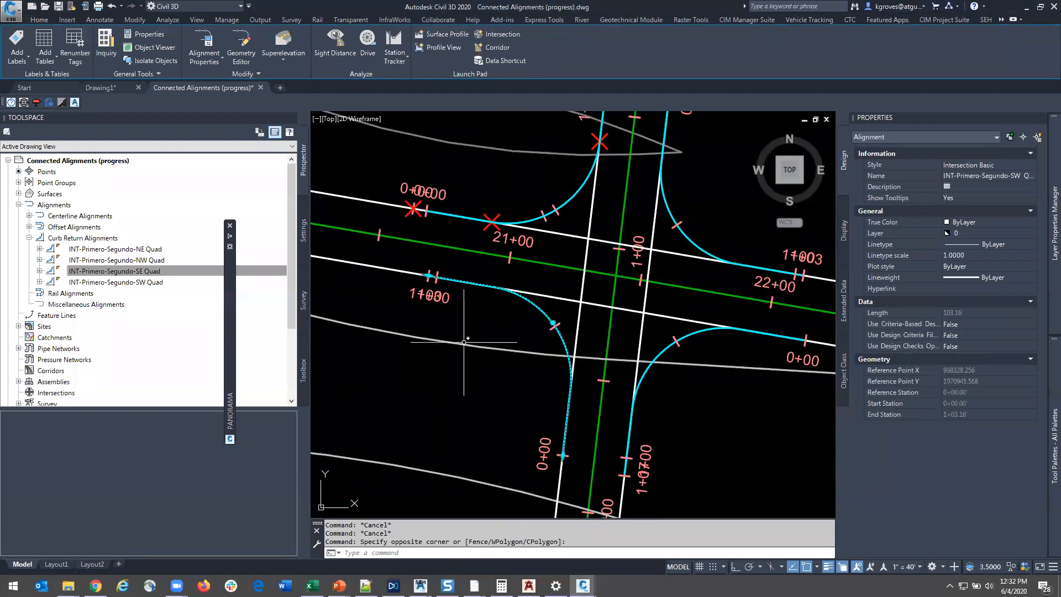
pyautogui.moveTo(464, 342)
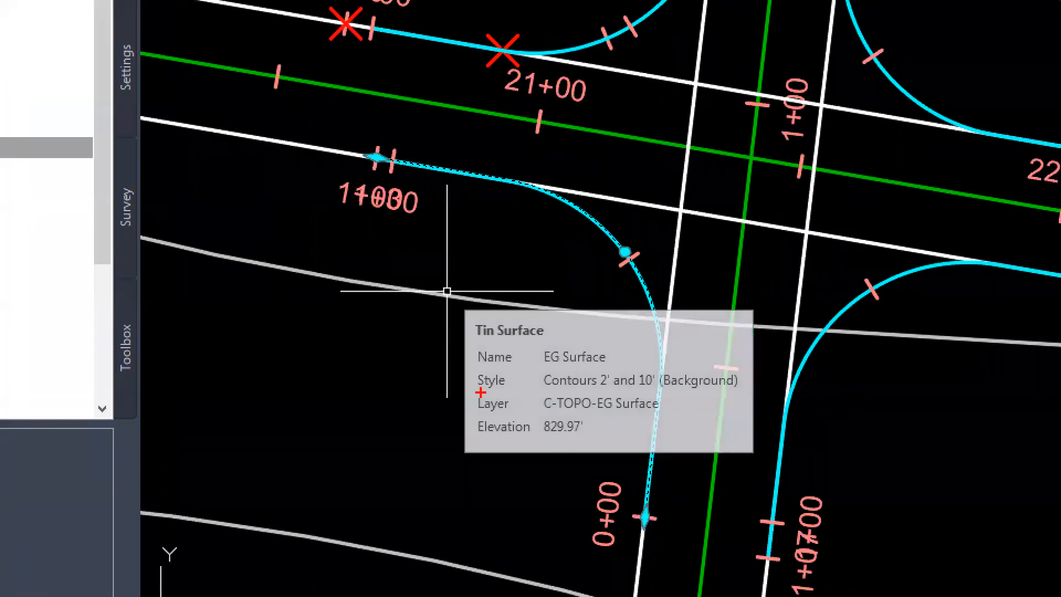
pyautogui.moveTo(644, 232)
pyautogui.mouseDown()
pyautogui.moveTo(586, 272)
pyautogui.moveTo(653, 239)
pyautogui.mouseUp()
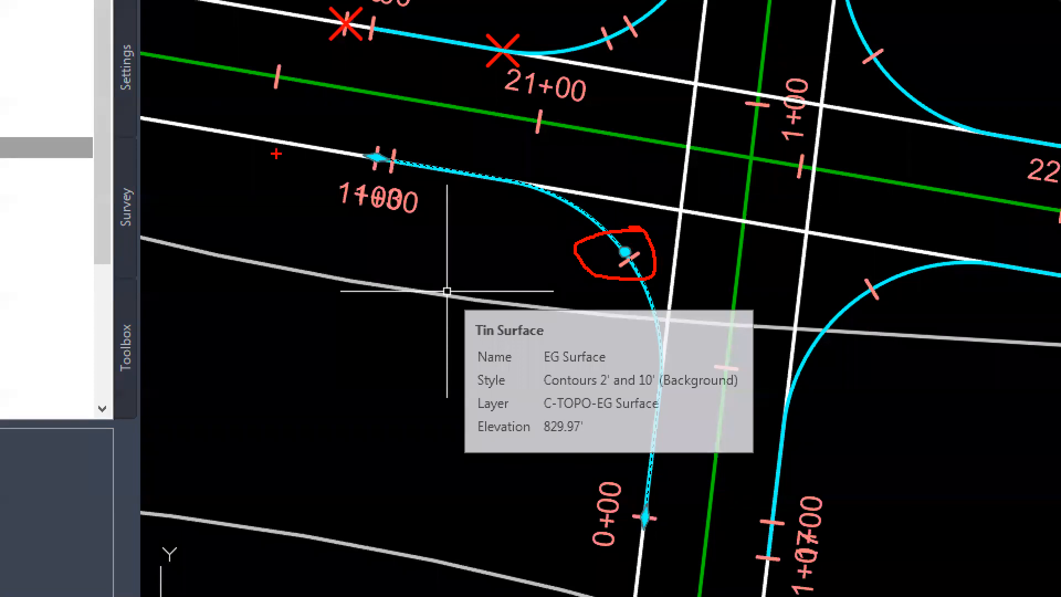
pyautogui.moveTo(326, 164); pyautogui.dragTo(398, 128)
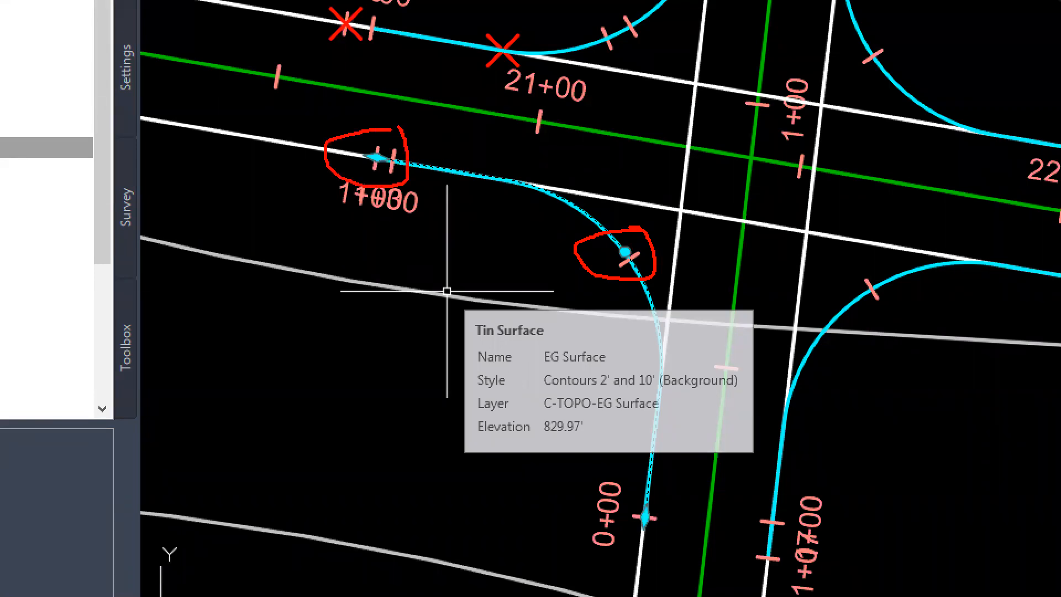
pyautogui.moveTo(668, 499)
pyautogui.mouseDown()
pyautogui.moveTo(614, 545)
pyautogui.moveTo(685, 495)
pyautogui.mouseUp()
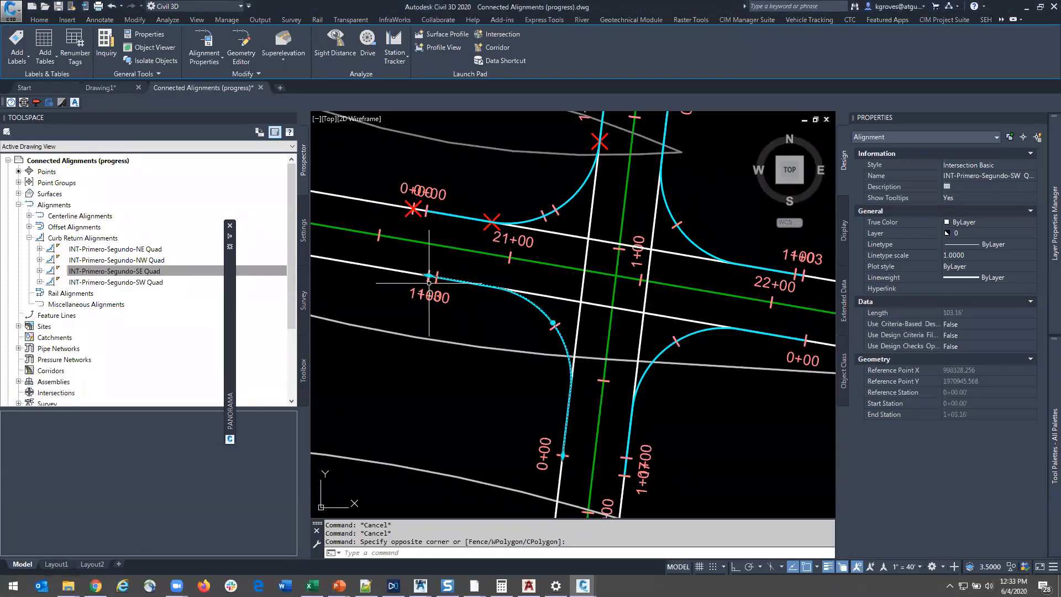
pyautogui.click(376, 158)
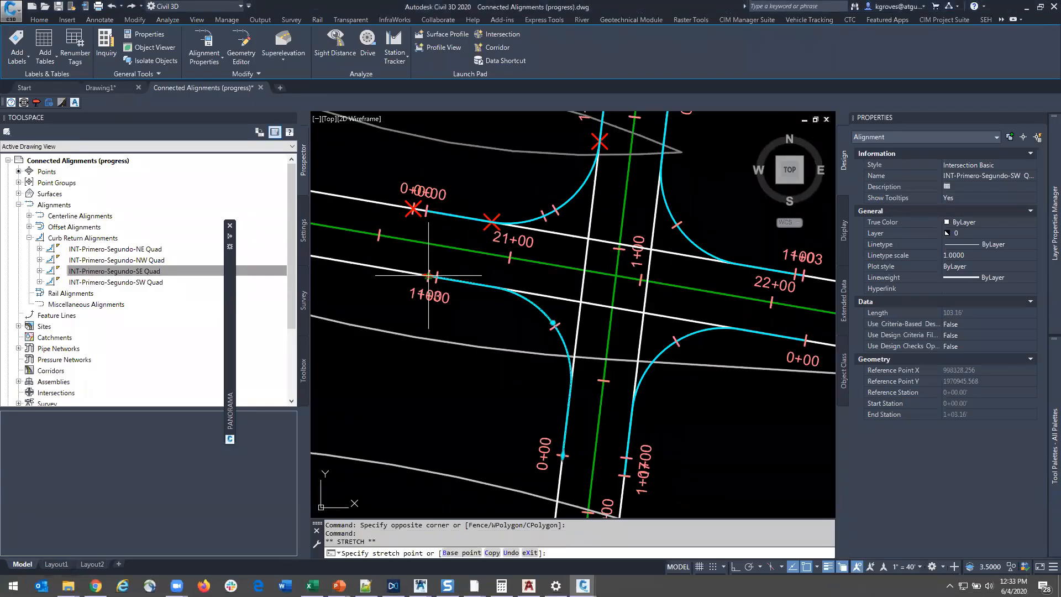
pyautogui.click(344, 277)
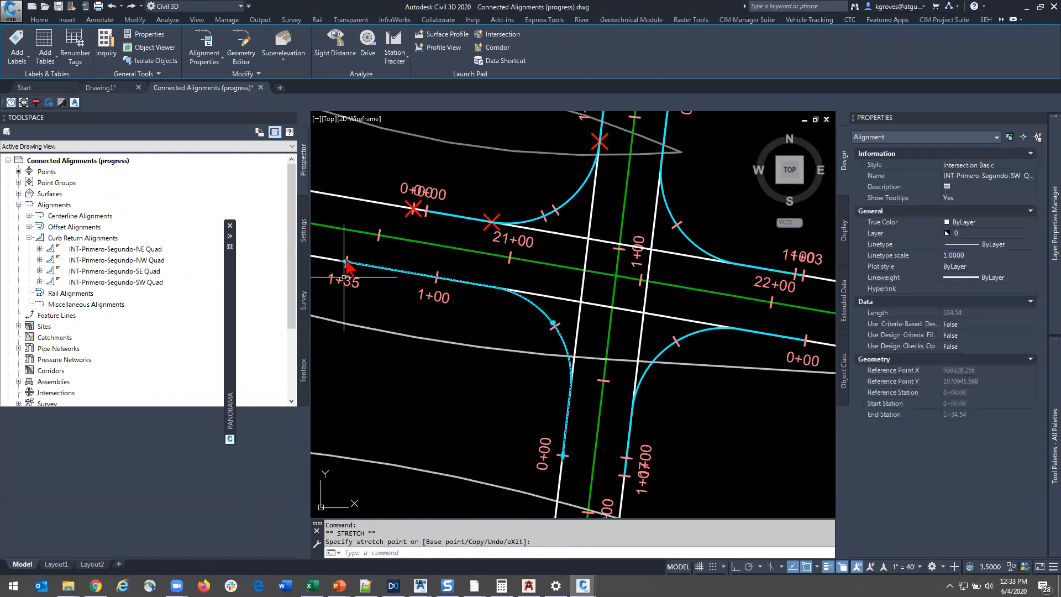
# Pull the southwest curb return's Primero Pass end back to the endpoint where the curve meets the offset, using an Endpoint snap
pyautogui.click(347, 261)
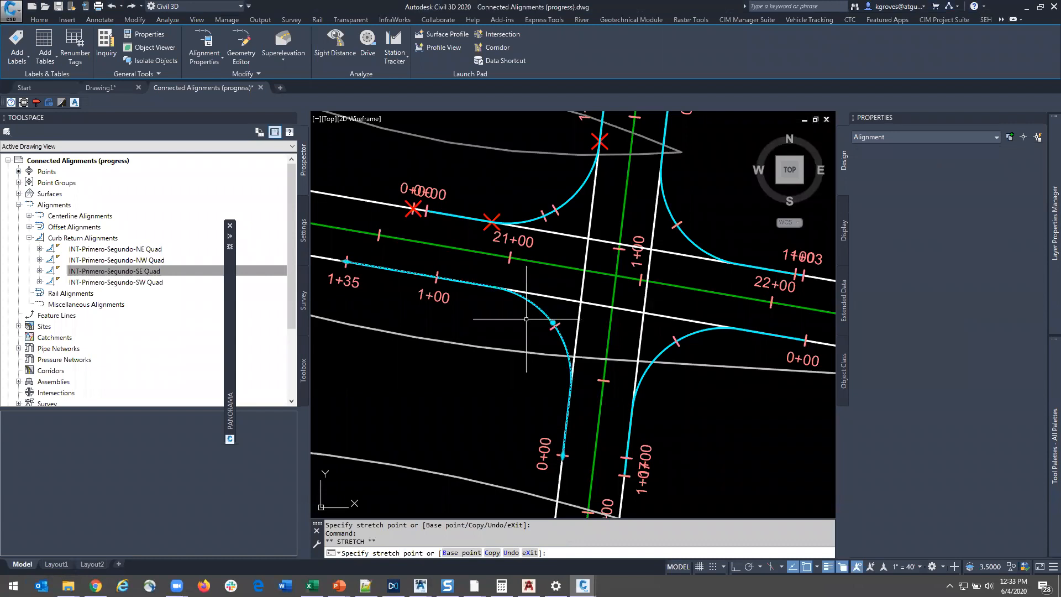
pyautogui.keyDown('shift'); pyautogui.rightClick(486, 308); pyautogui.keyUp('shift')
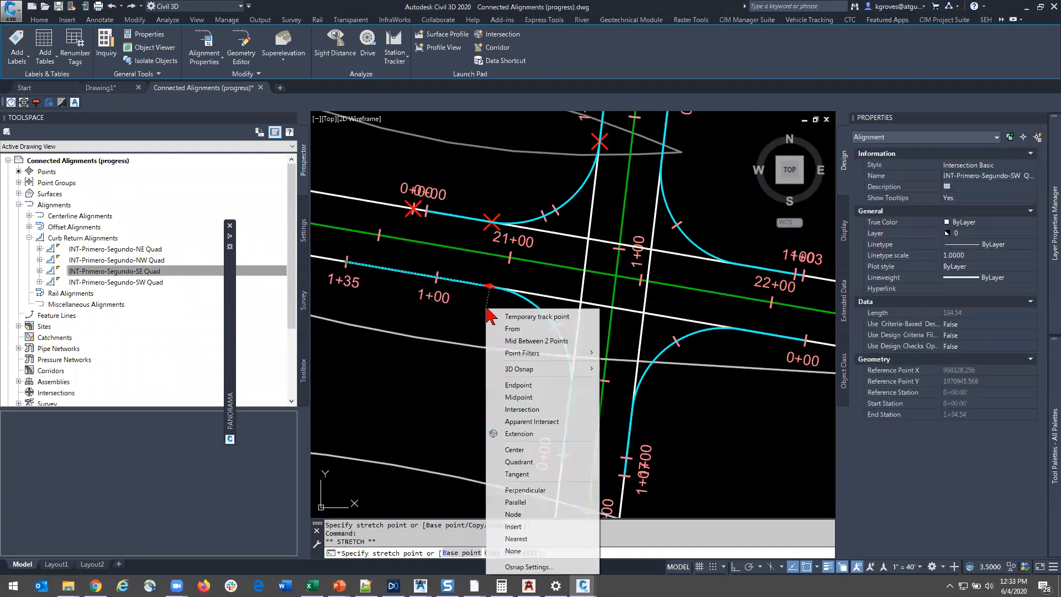
pyautogui.click(551, 387)
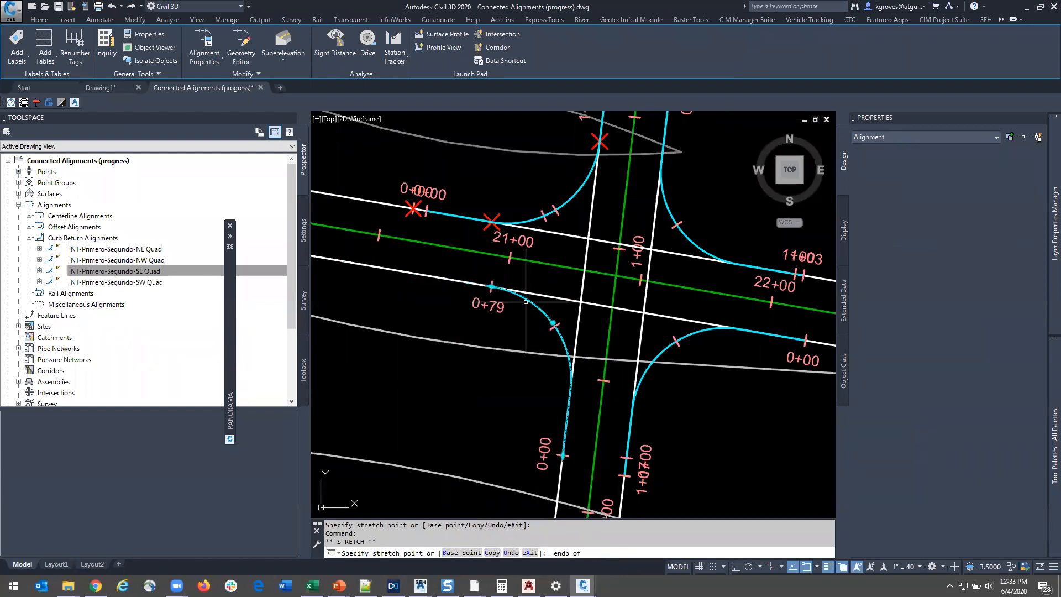
# Shorten the southwest curb return's Segundo Street end to the endpoint where the curve meets the offset, using an Endpoint snap
pyautogui.click(563, 455)
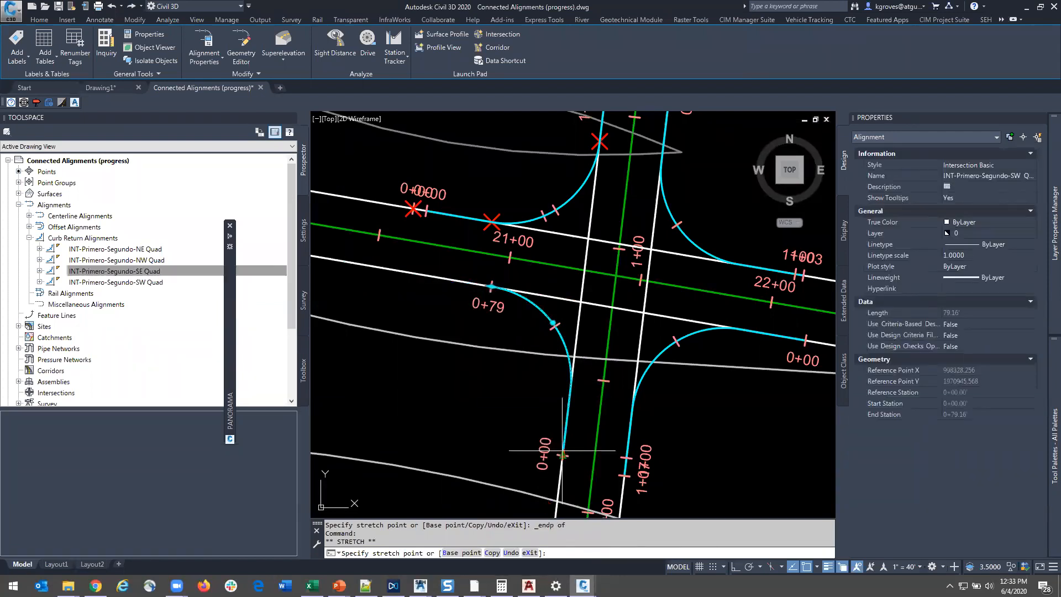
pyautogui.keyDown('shift'); pyautogui.rightClick(568, 411); pyautogui.keyUp('shift')
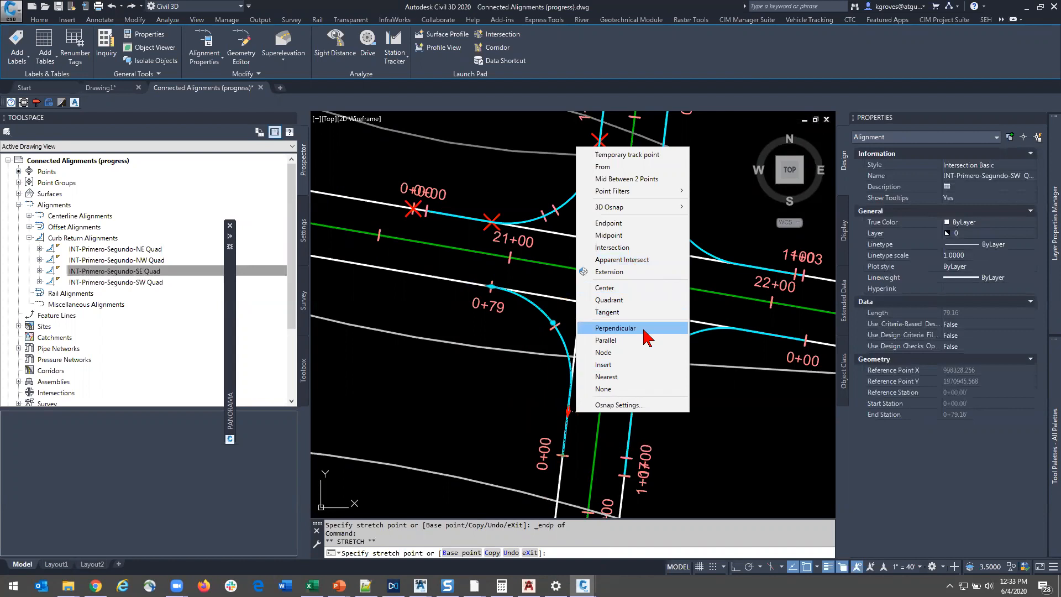
pyautogui.click(641, 223)
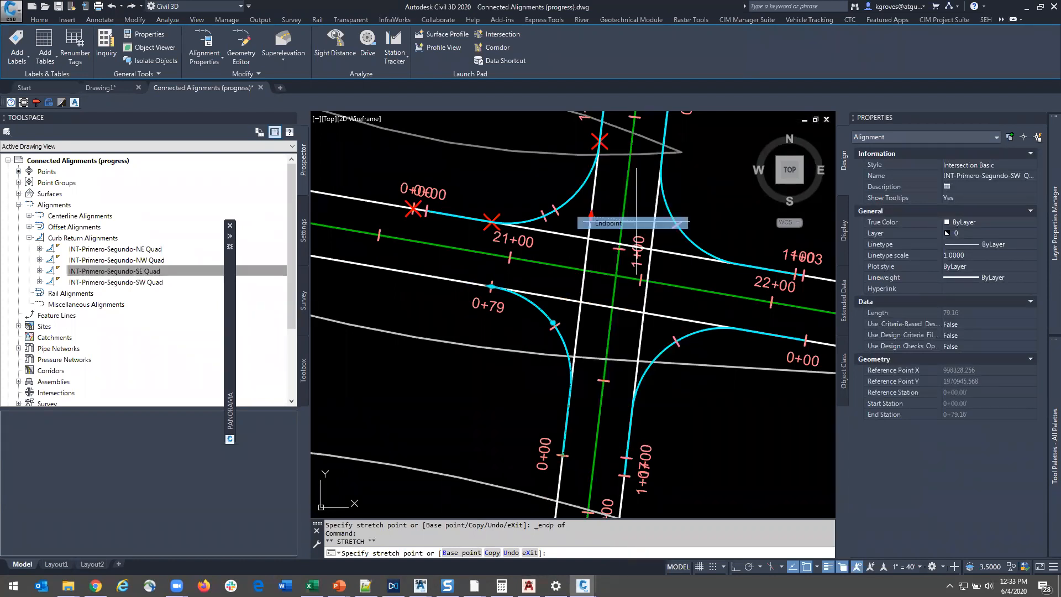
pyautogui.click(571, 402)
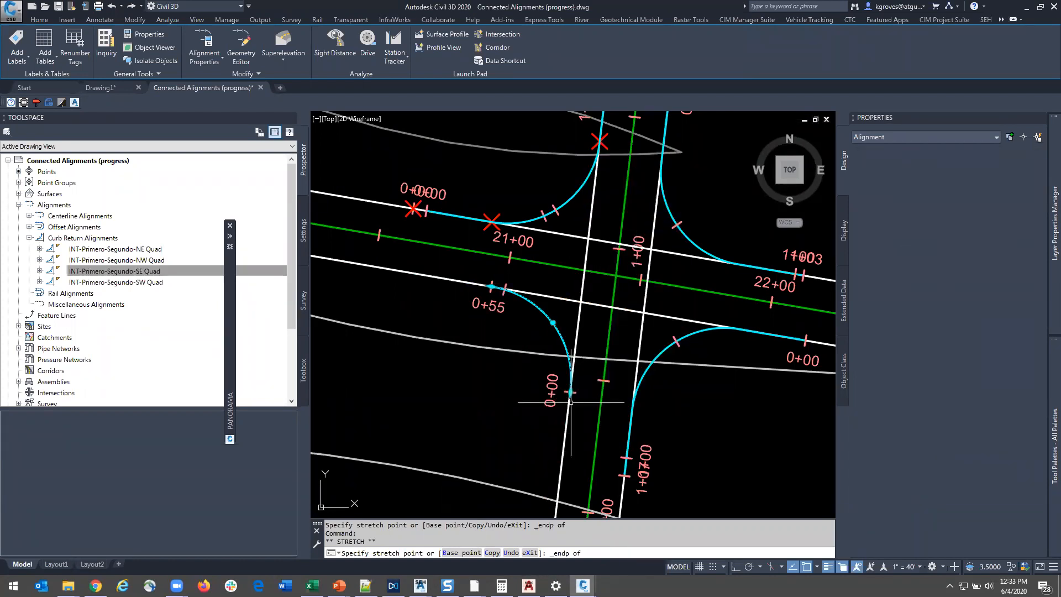
# Examine the northeast quadrant's profile view and compare it with the curb returns at the intersection
pyautogui.scroll(-5, 581, 323)
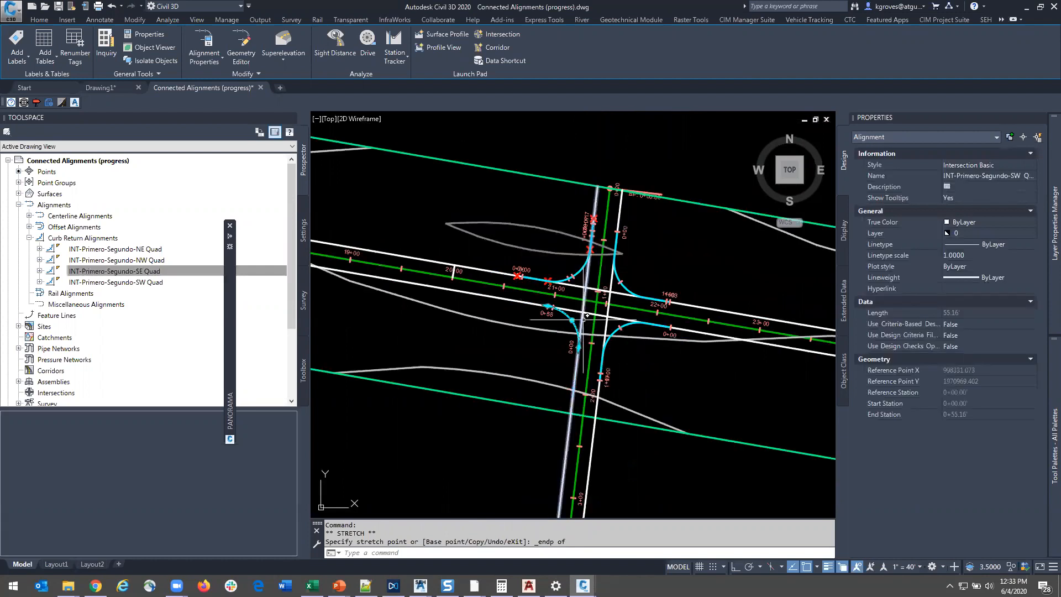
pyautogui.moveTo(735, 154); pyautogui.dragTo(514, 360, button='middle')
pyautogui.scroll(3, 691, 387)
pyautogui.scroll(2, 690, 386)
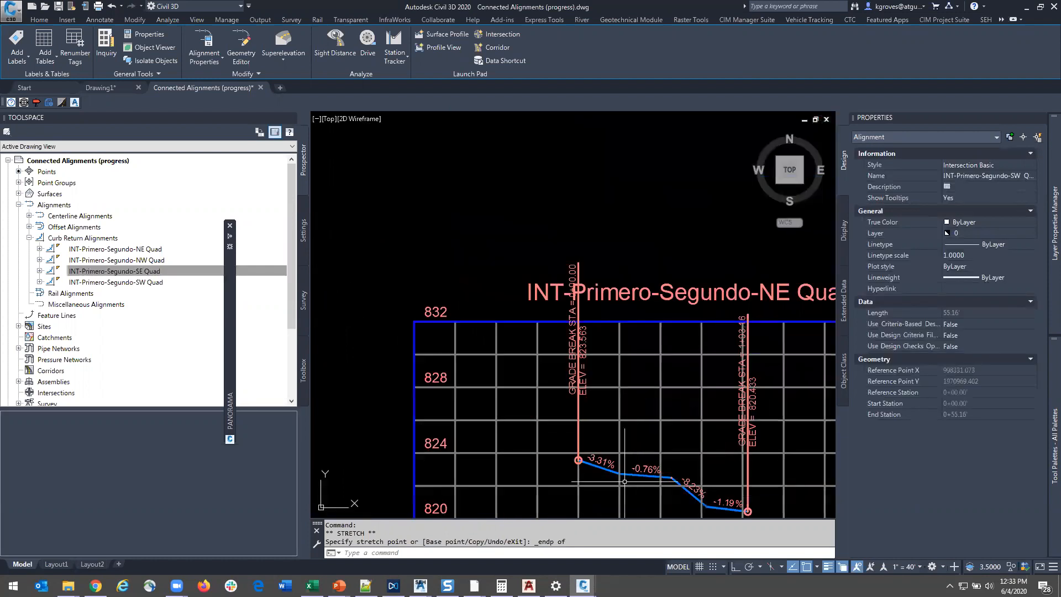
pyautogui.scroll(-6, 355, 449)
pyautogui.moveTo(355, 449); pyautogui.dragTo(530, 394, button='middle')
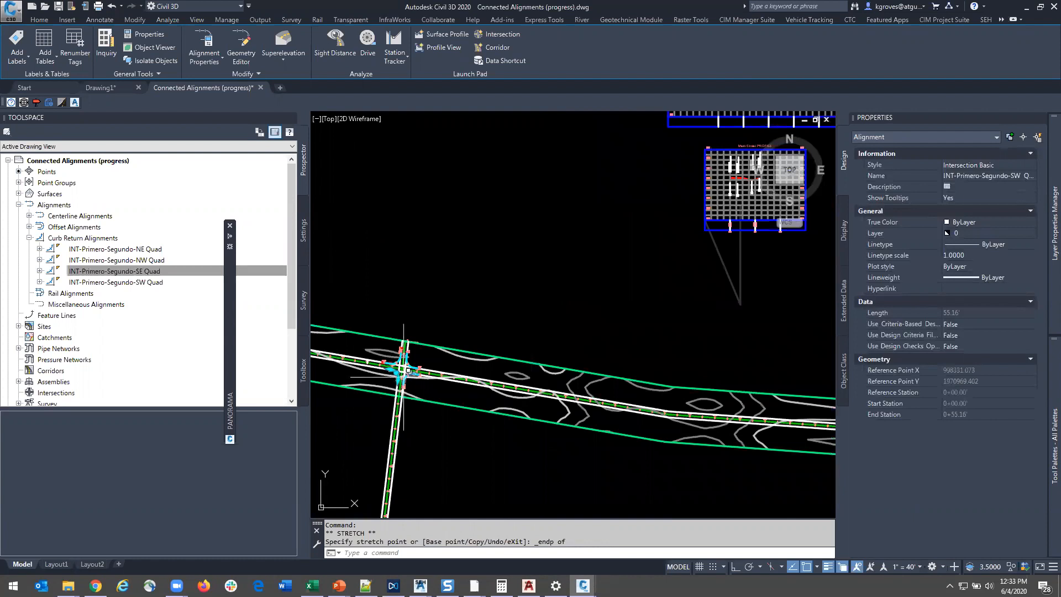
pyautogui.scroll(4, 530, 394)
pyautogui.moveTo(364, 387); pyautogui.dragTo(530, 425, button='middle')
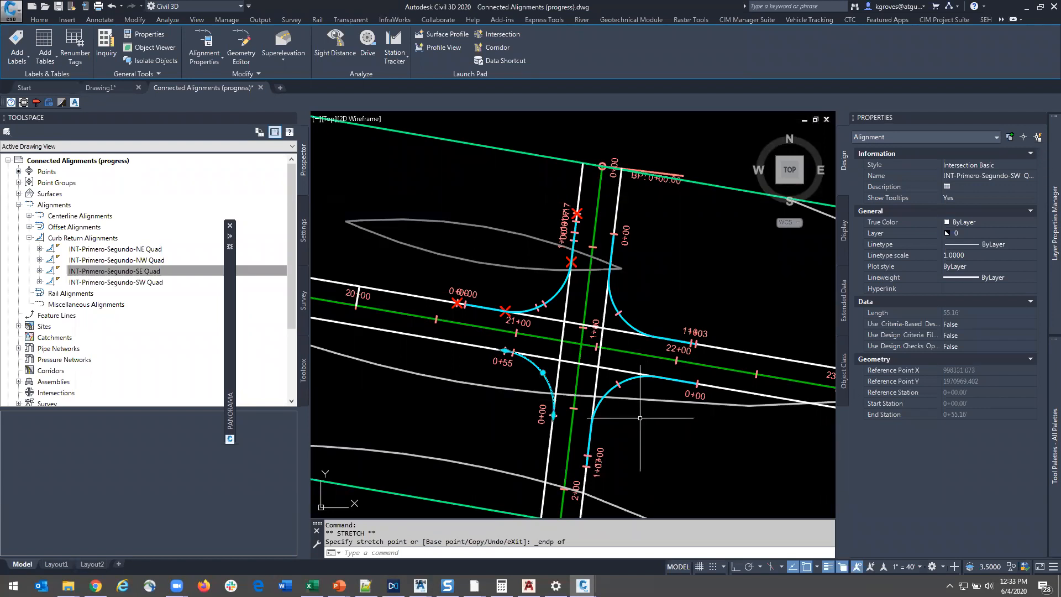
# Stretch the southwest curb return's start south along Segundo Street to an overlap of about 36 feet
pyautogui.click(553, 415)
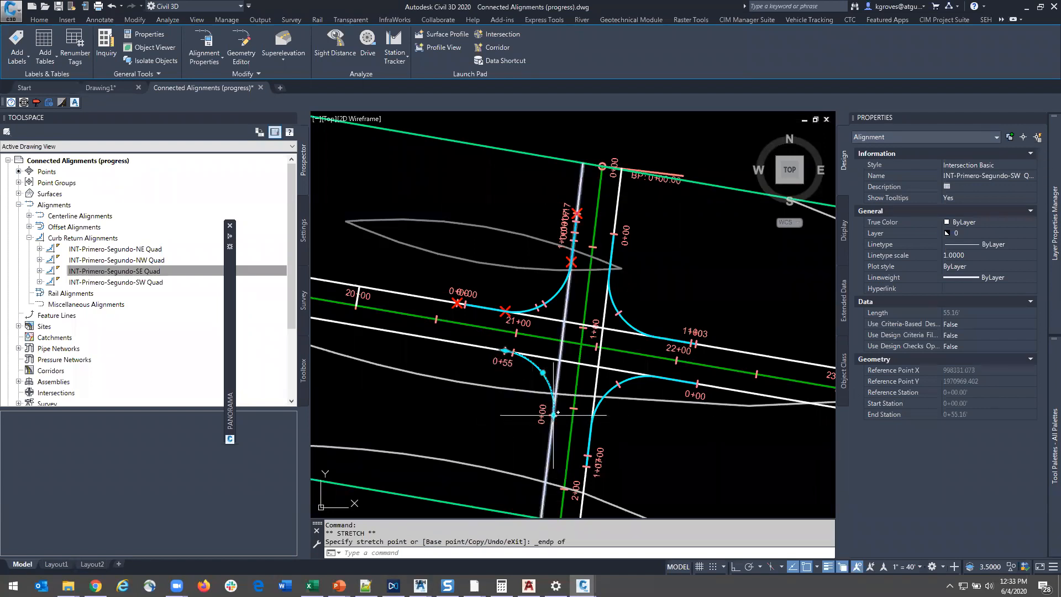
pyautogui.click(553, 415)
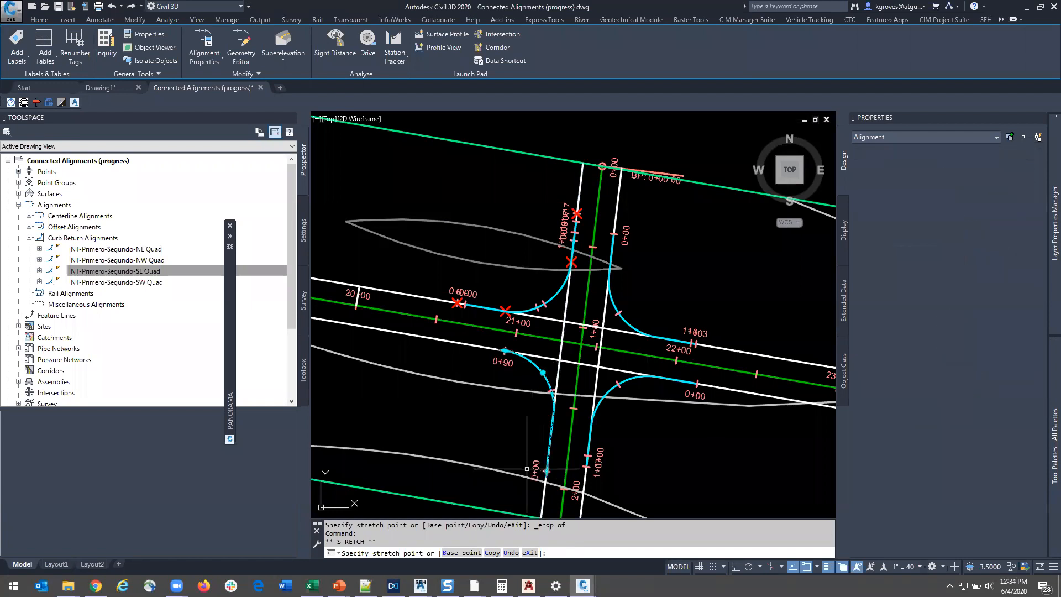
pyautogui.click(526, 469)
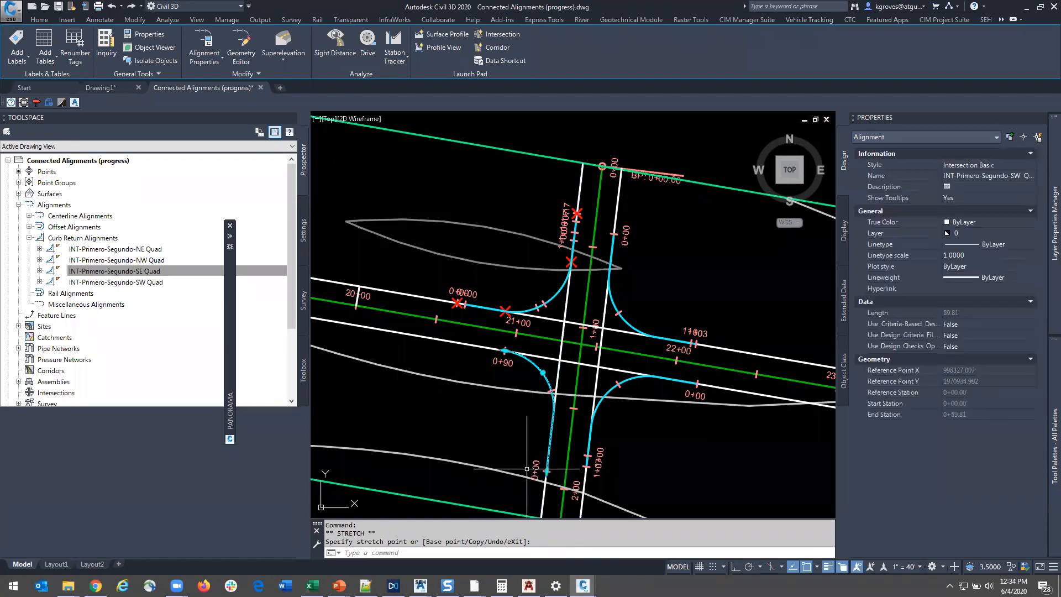
# Examine the connection parameters of the southwest curb return alignment, checking the overlap for its Segundo Street and Primero Pass connections
pyautogui.rightClick(511, 417)
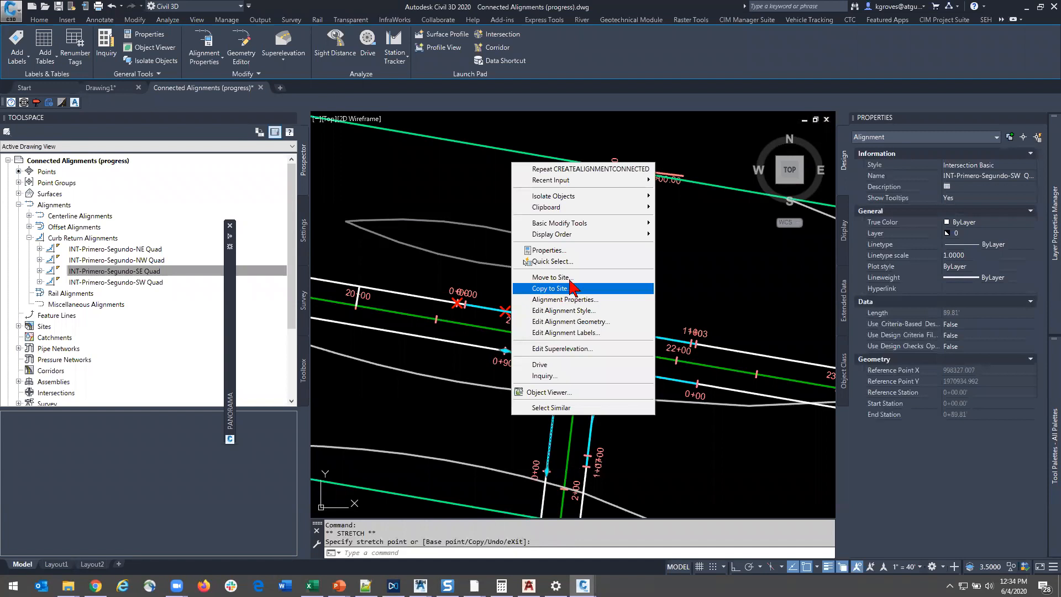
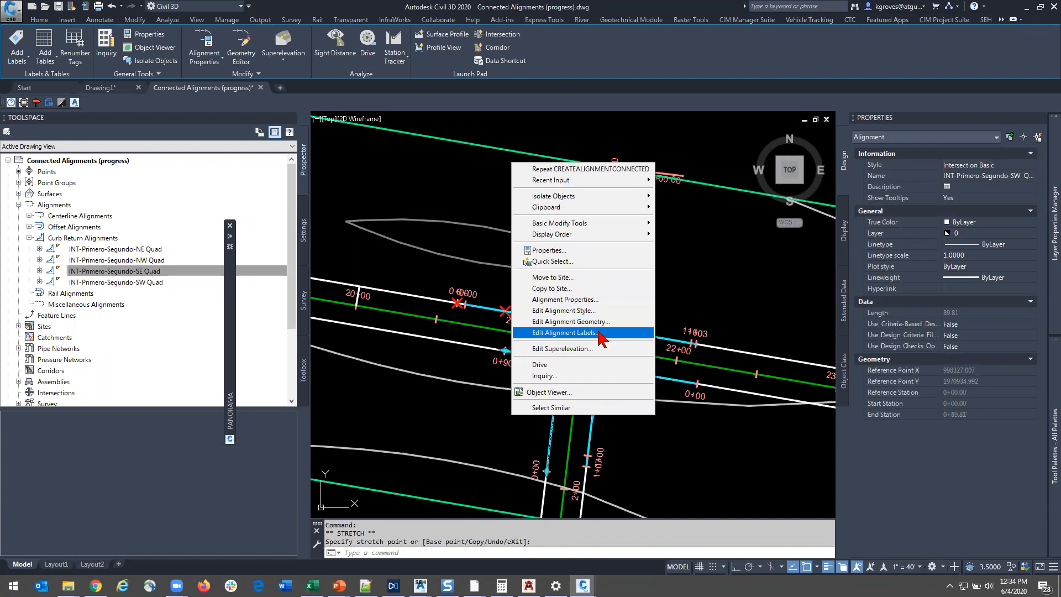
pyautogui.click(612, 300)
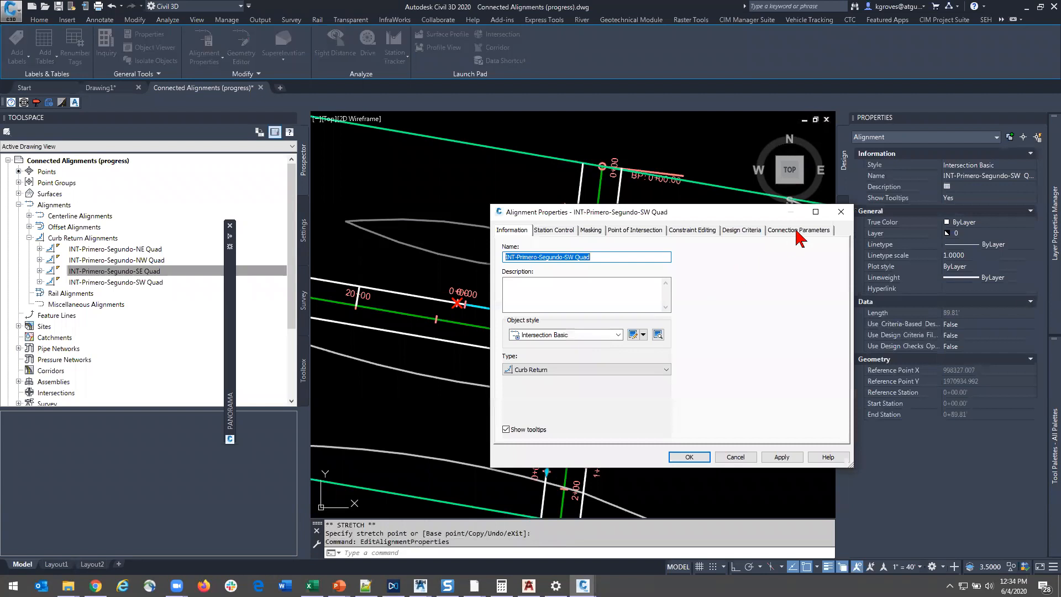
pyautogui.click(798, 229)
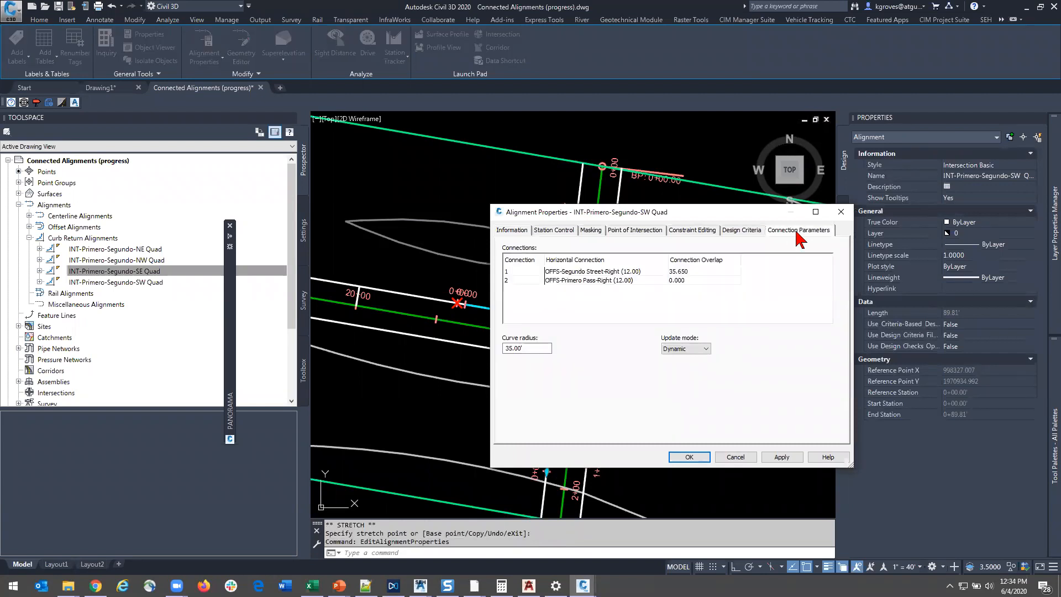
pyautogui.moveTo(700, 212); pyautogui.dragTo(589, 194)
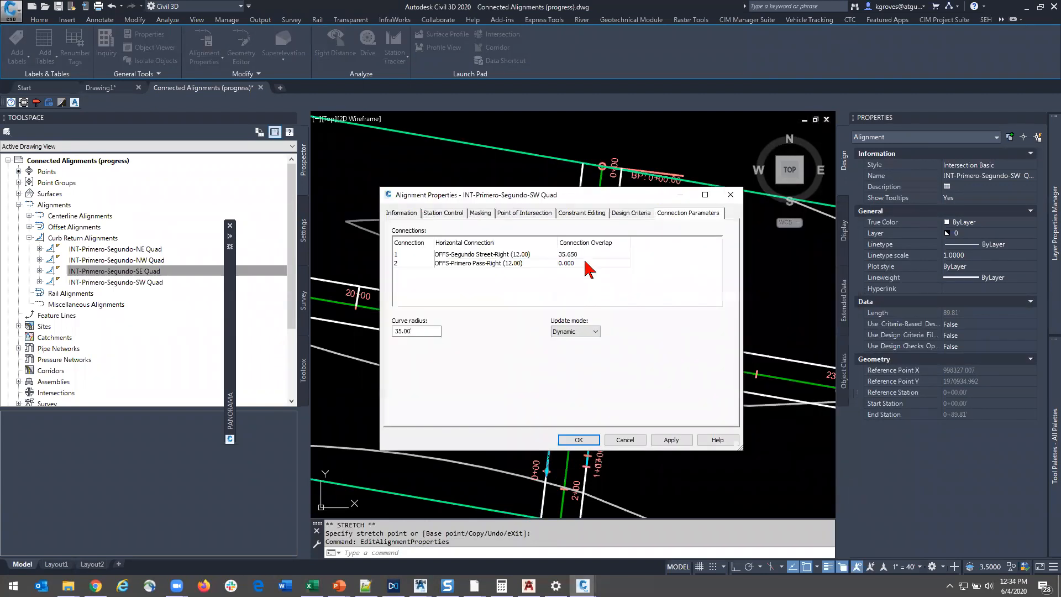
pyautogui.click(593, 255)
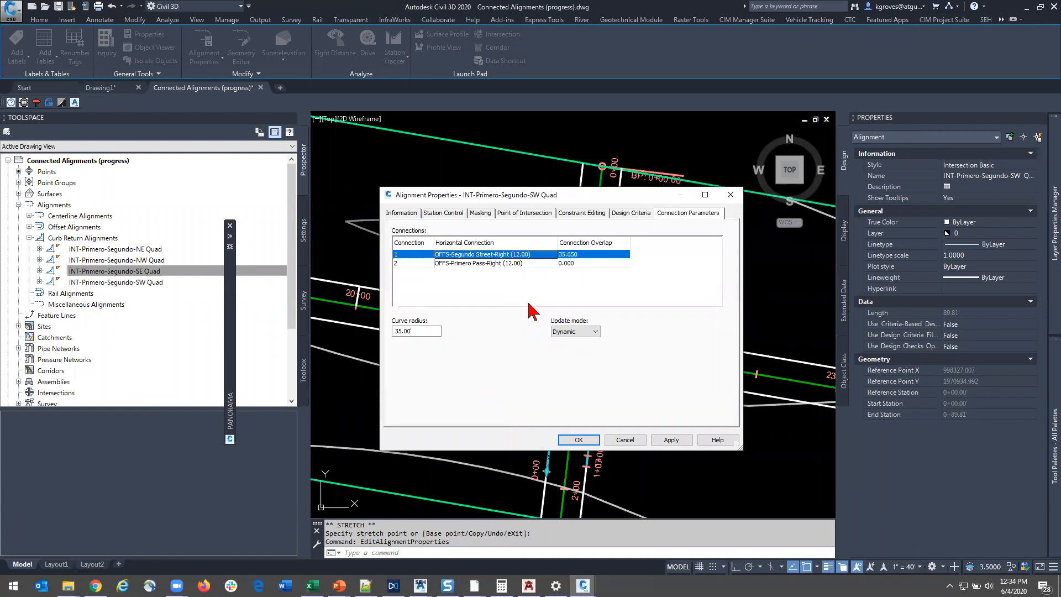
pyautogui.press('Return')
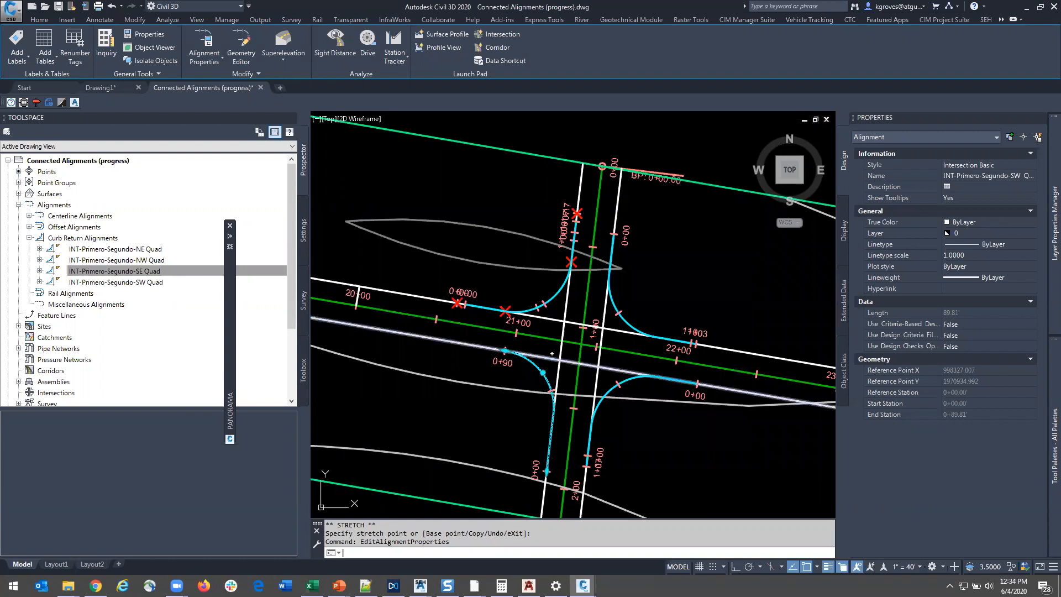
pyautogui.press('Return')
pyautogui.click(576, 255)
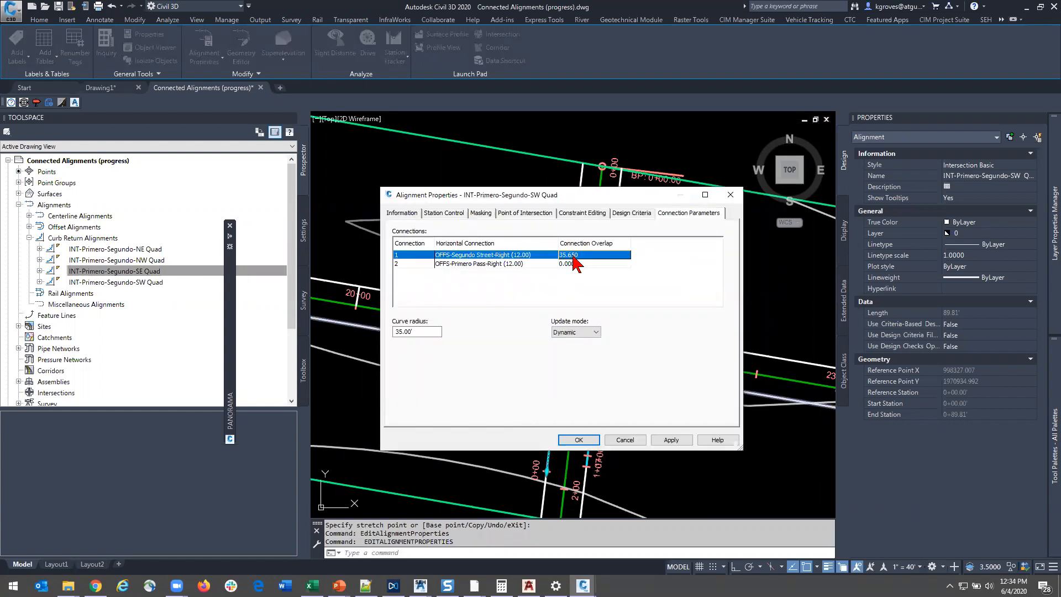
pyautogui.click(423, 265)
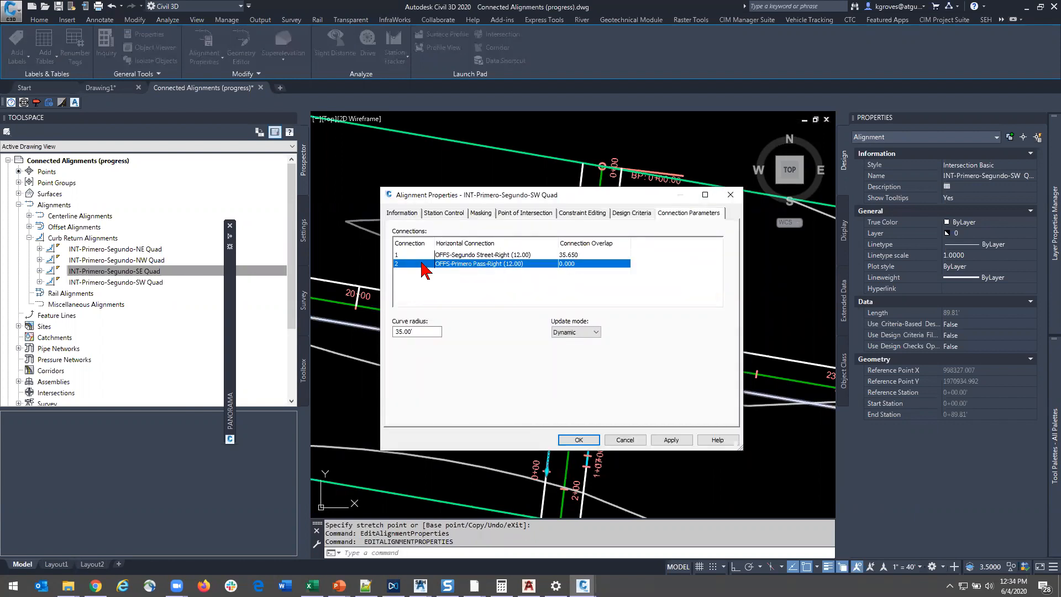
pyautogui.click(580, 256)
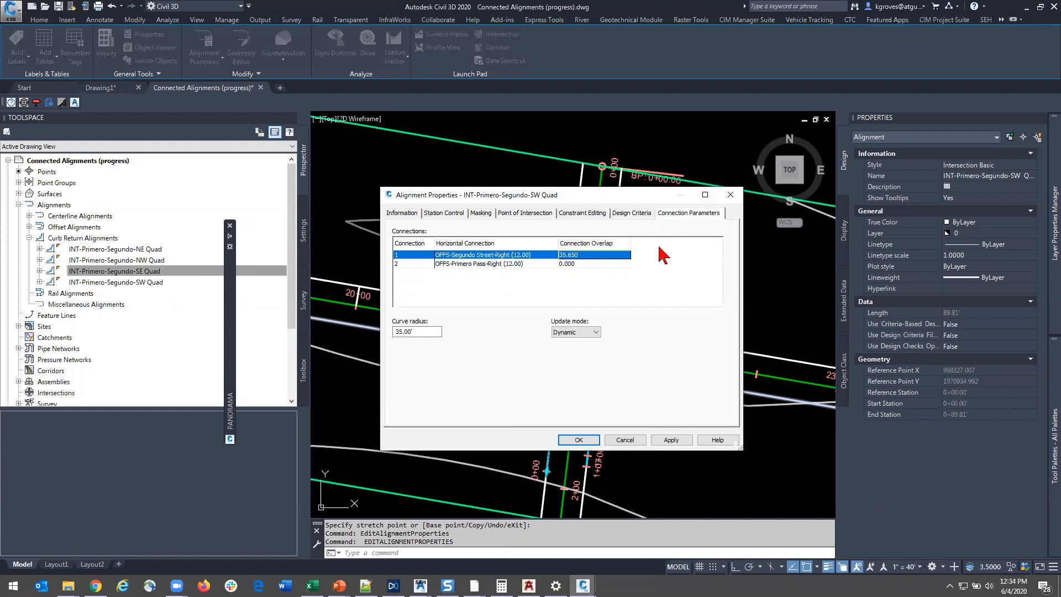
pyautogui.click(730, 195)
pyautogui.press('Escape')
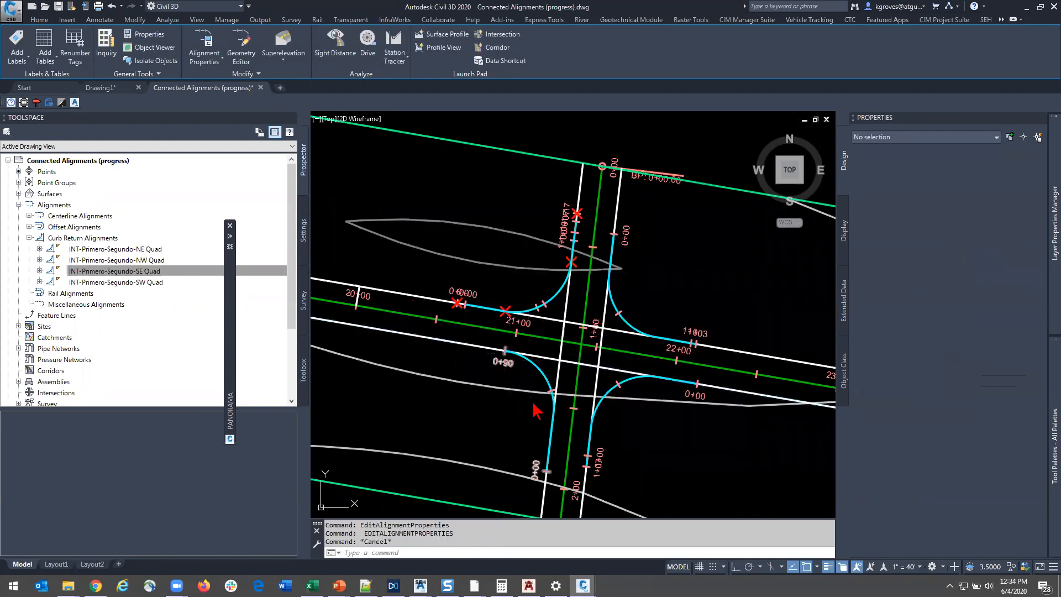
# Draw a circle with a 40-foot radius centred on the southwest curb return's Primero Pass endpoint, using an Endpoint snap
pyautogui.scroll(4, 555, 346)
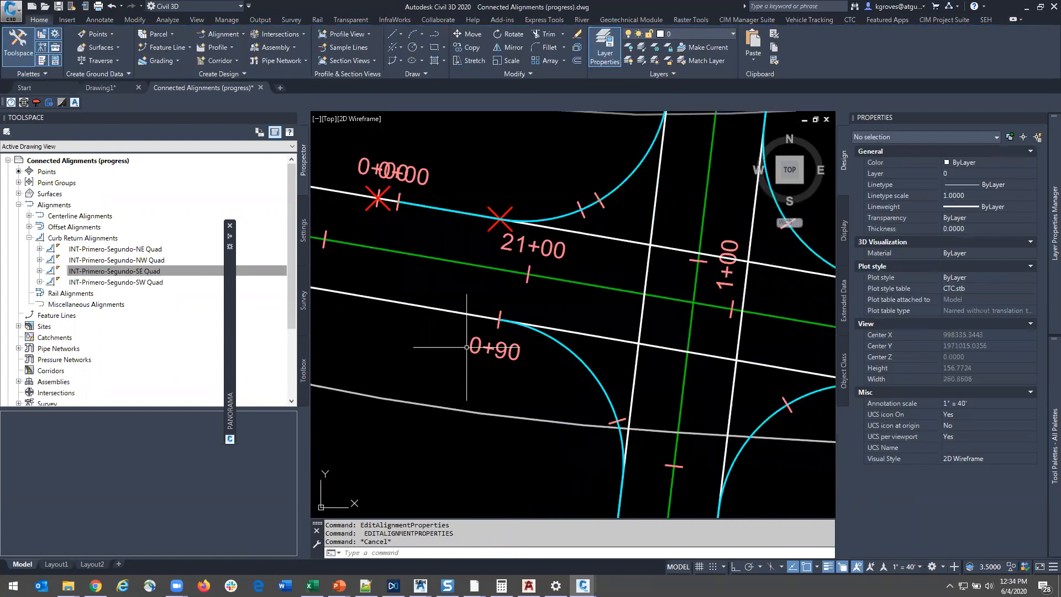
pyautogui.write('c')
pyautogui.press('Return')
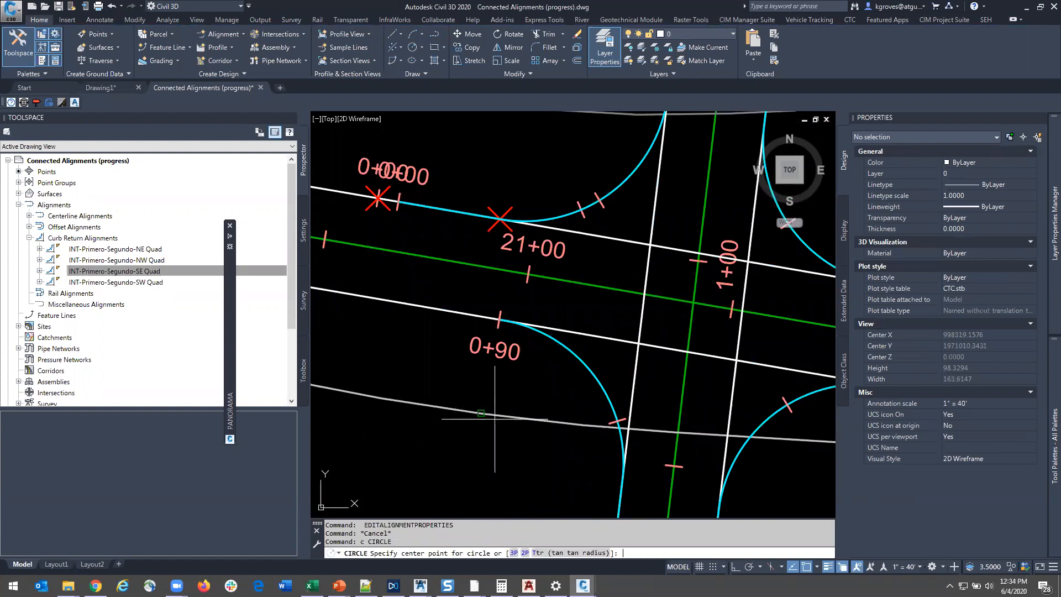
pyautogui.keyDown('shift'); pyautogui.rightClick(434, 371); pyautogui.keyUp('shift')
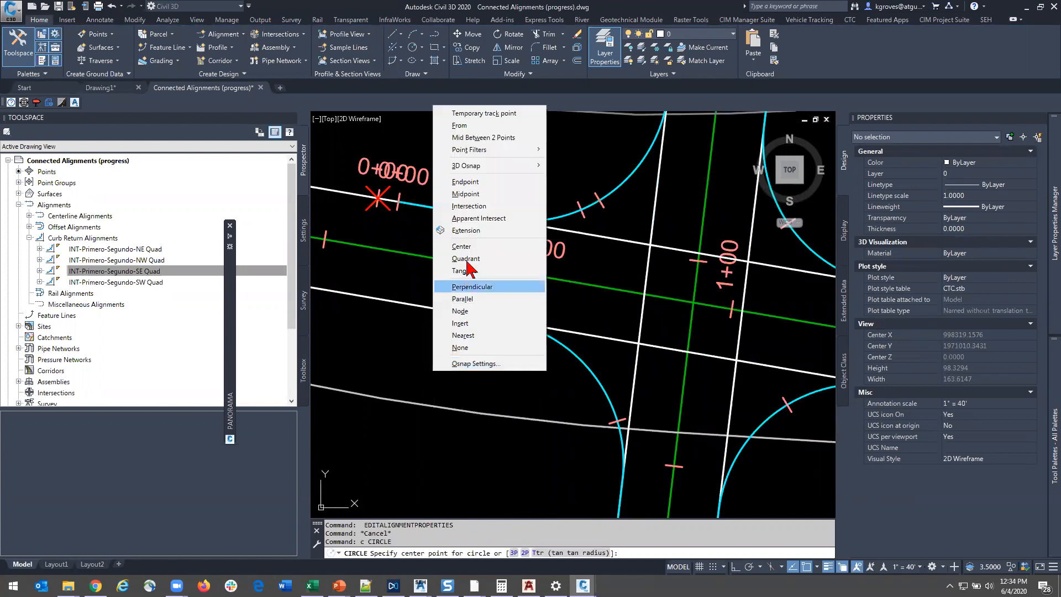
pyautogui.click(493, 182)
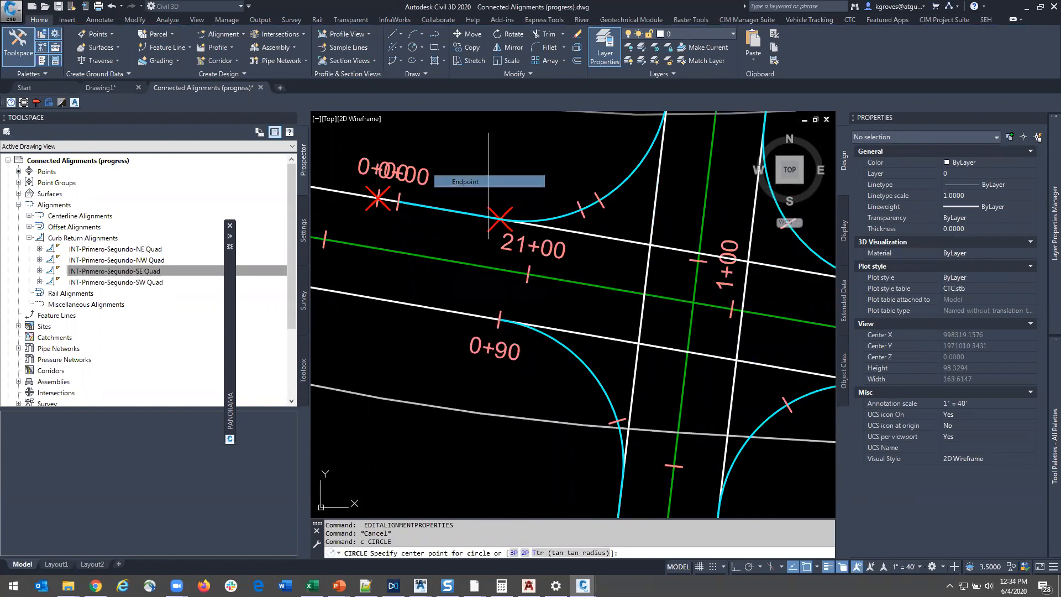
pyautogui.click(503, 320)
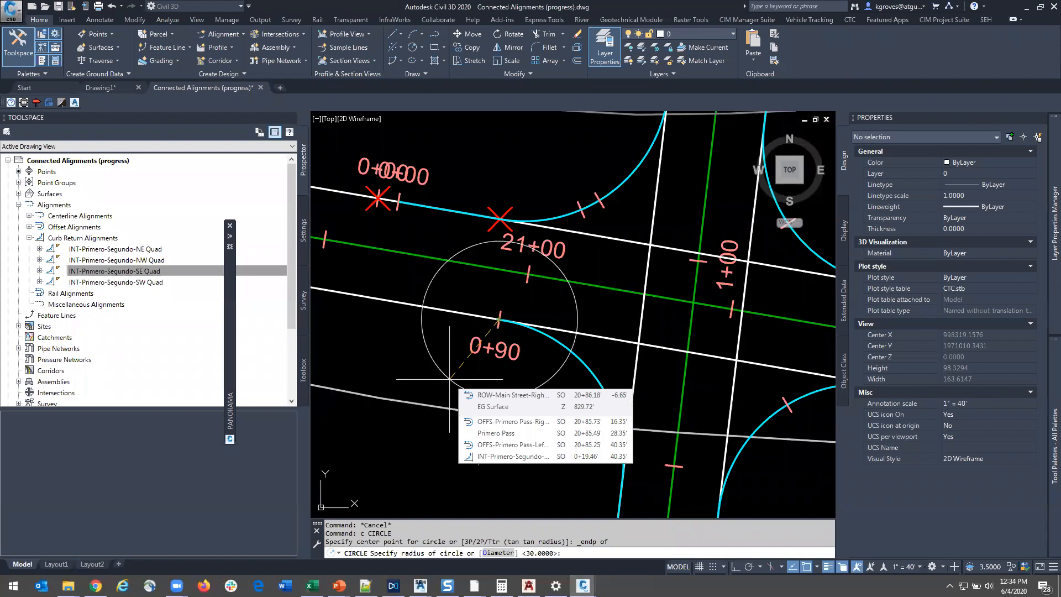
pyautogui.write('40')
pyautogui.press('Return')
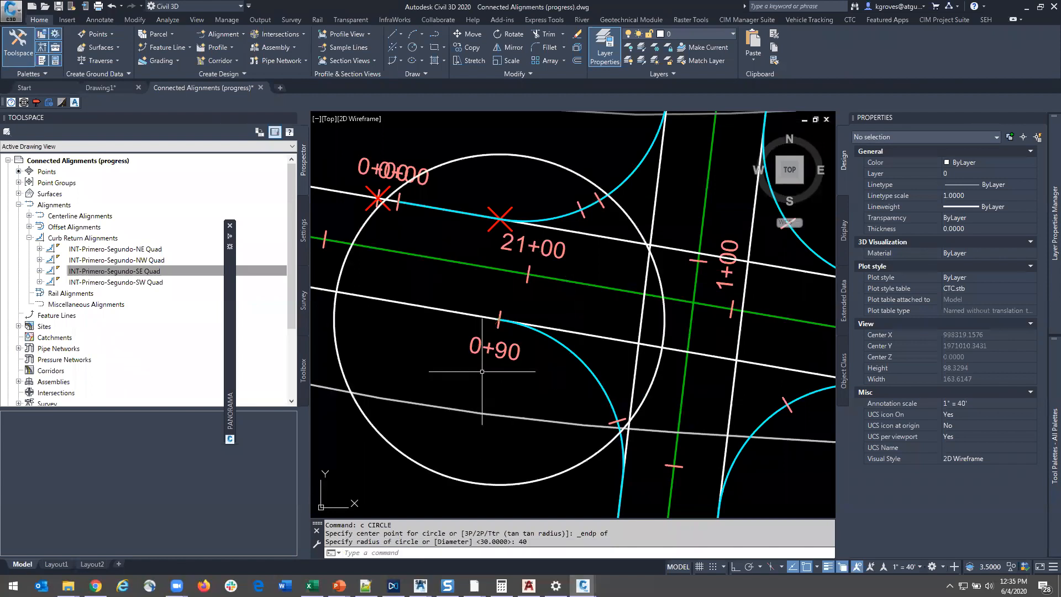
pyautogui.press('Escape')
# Stretch the southwest curb return's Primero Pass end west to where the circle crosses the offset, using an Intersection snap
pyautogui.click(572, 347)
pyautogui.click(554, 352)
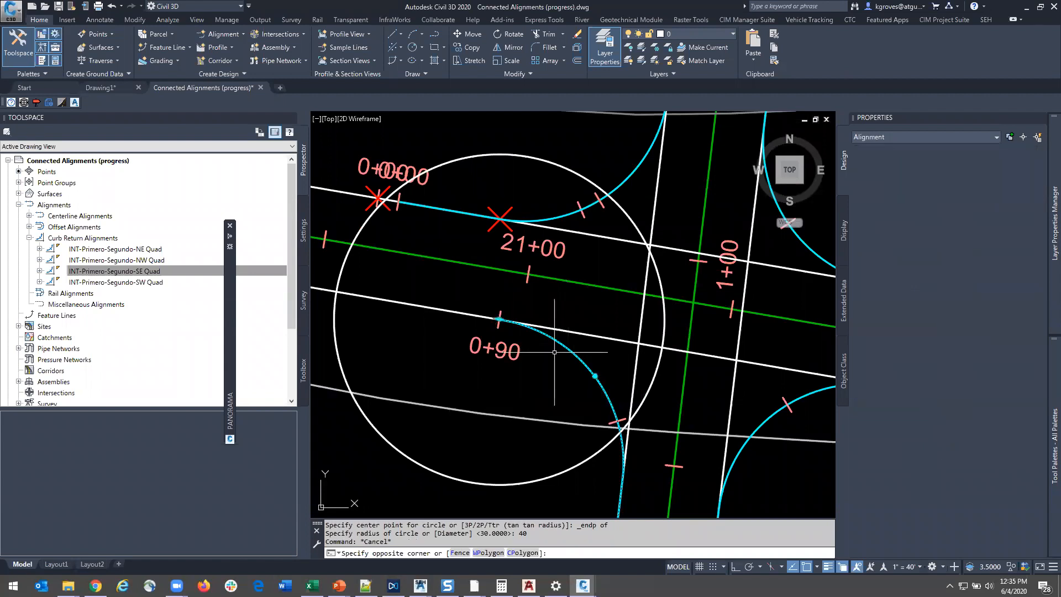
pyautogui.click(499, 320)
pyautogui.click(499, 319)
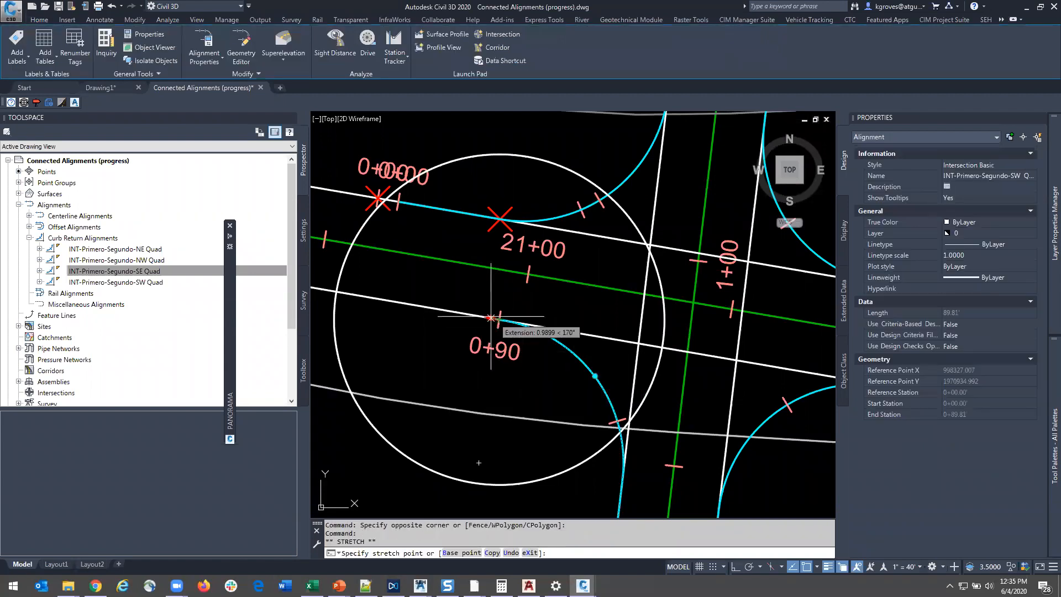
pyautogui.keyDown('shift'); pyautogui.rightClick(337, 292); pyautogui.keyUp('shift')
pyautogui.click(380, 392)
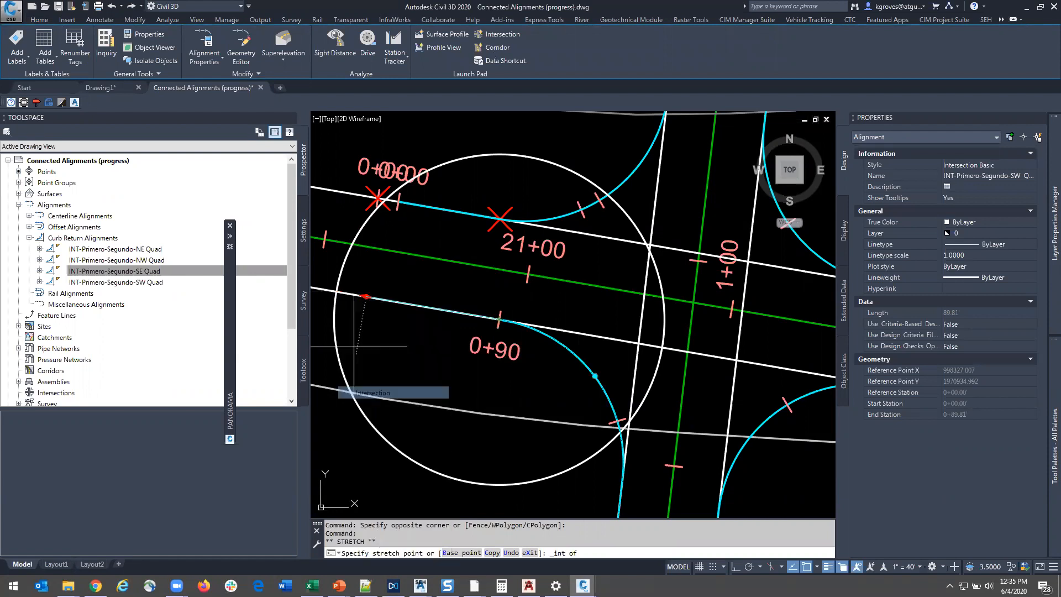
pyautogui.click(333, 291)
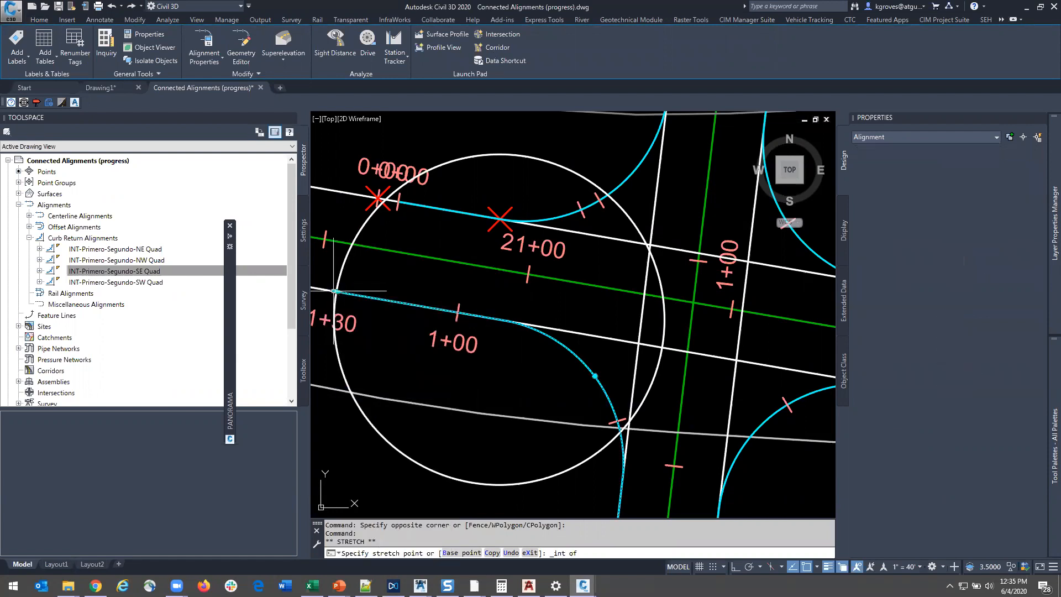
pyautogui.moveTo(334, 291); pyautogui.dragTo(329, 190, button='middle')
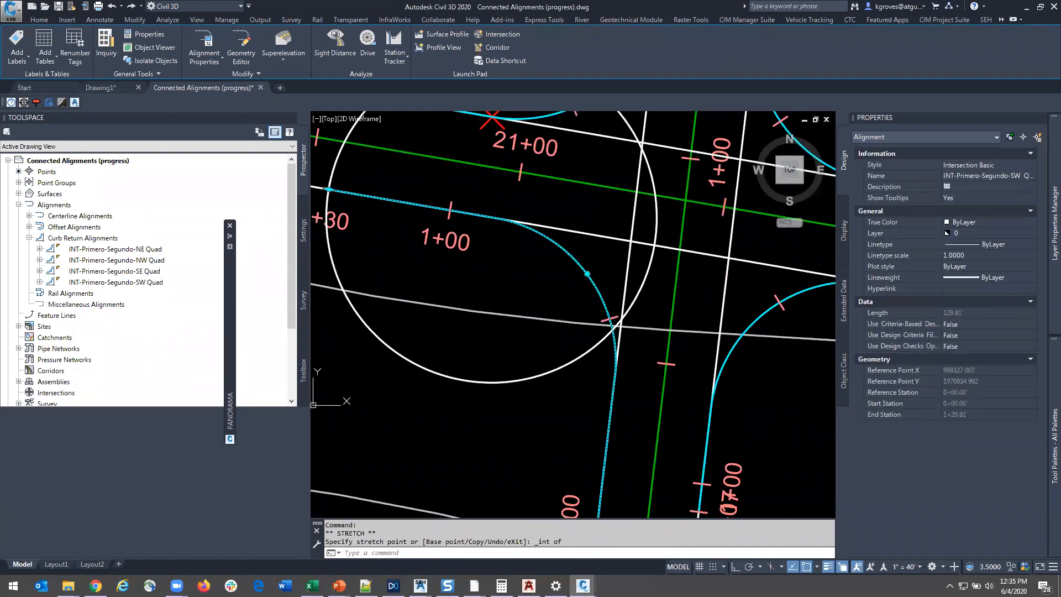
pyautogui.press('Escape')
pyautogui.click(524, 368)
pyautogui.click(489, 436)
pyautogui.press('Escape')
pyautogui.press('Escape')
pyautogui.press('Escape')
pyautogui.click(484, 426)
pyautogui.click(415, 338)
pyautogui.write('e')
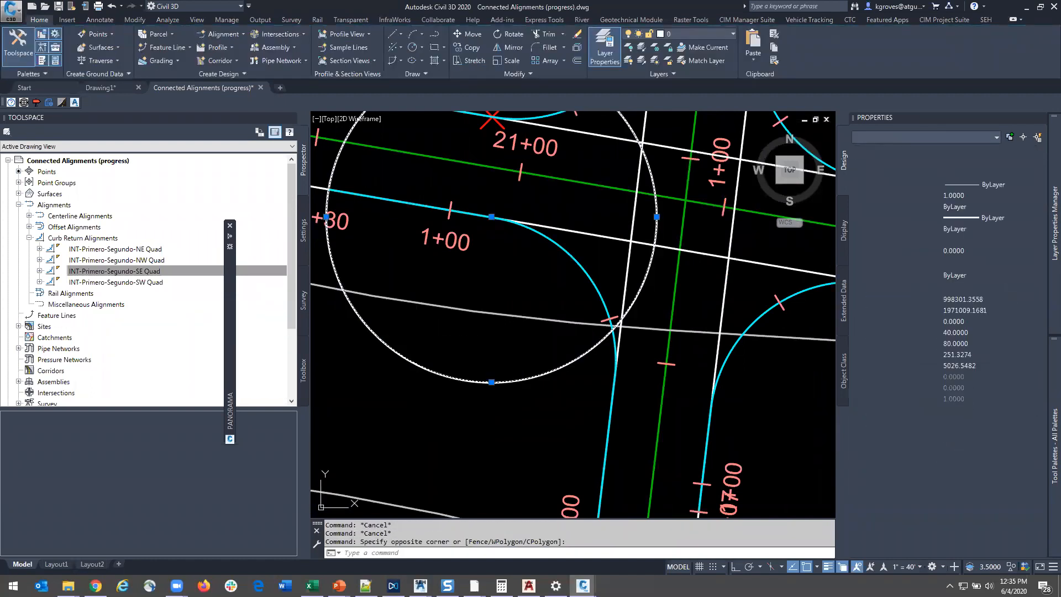
pyautogui.press('Return')
pyautogui.hotkey('ctrl', 'z')
# Move the 40-foot circle by its centre to the point where the southwest curve meets the Segundo Street offset
pyautogui.click(538, 310)
pyautogui.click(480, 396)
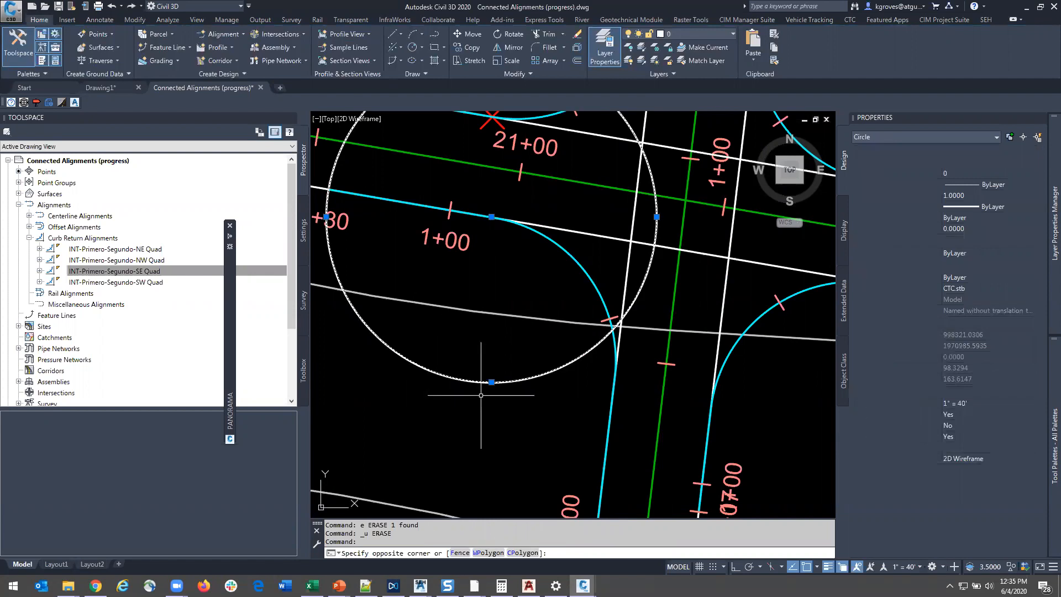
pyautogui.click(491, 217)
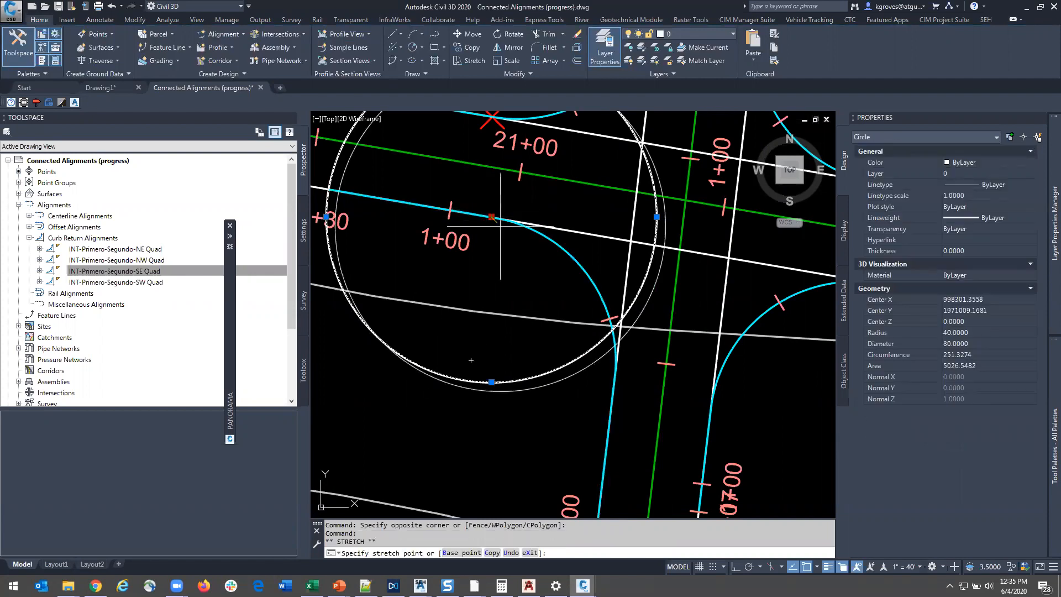
pyautogui.click(615, 410)
# Stretch the southwest curb return's Segundo Street end south to where the circle crosses the offset, using an Intersection snap
pyautogui.moveTo(605, 513); pyautogui.dragTo(602, 387, button='middle')
pyautogui.click(597, 362)
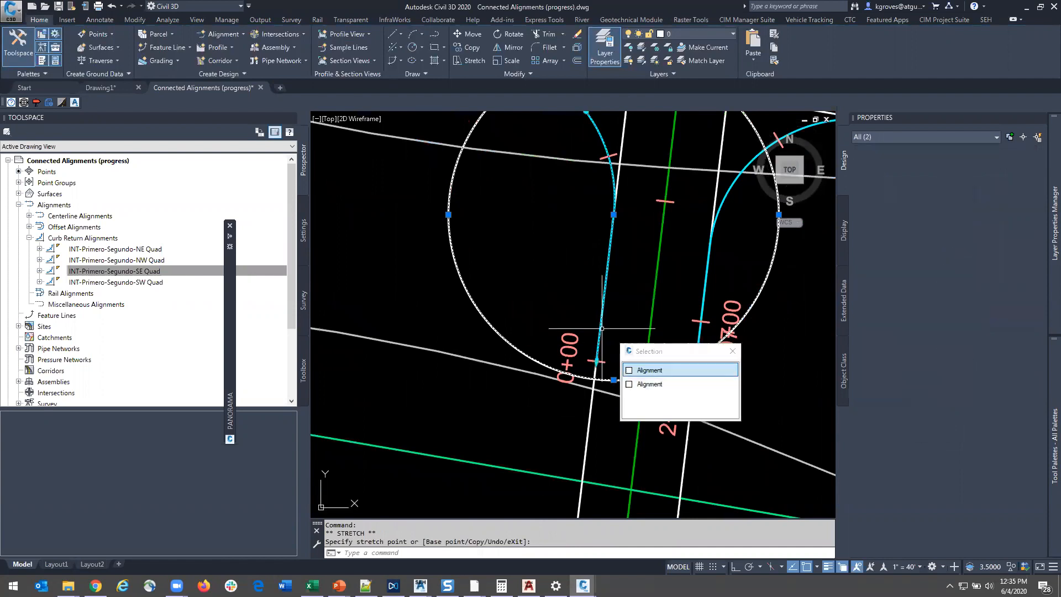
pyautogui.keyDown('shift'); pyautogui.rightClick(596, 387); pyautogui.keyUp('shift')
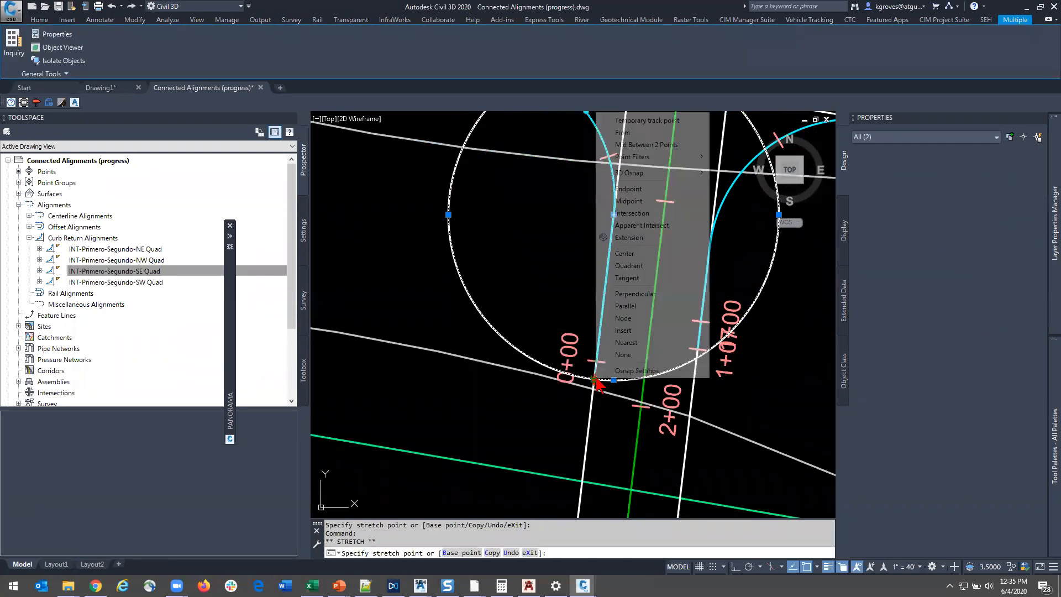
pyautogui.click(651, 214)
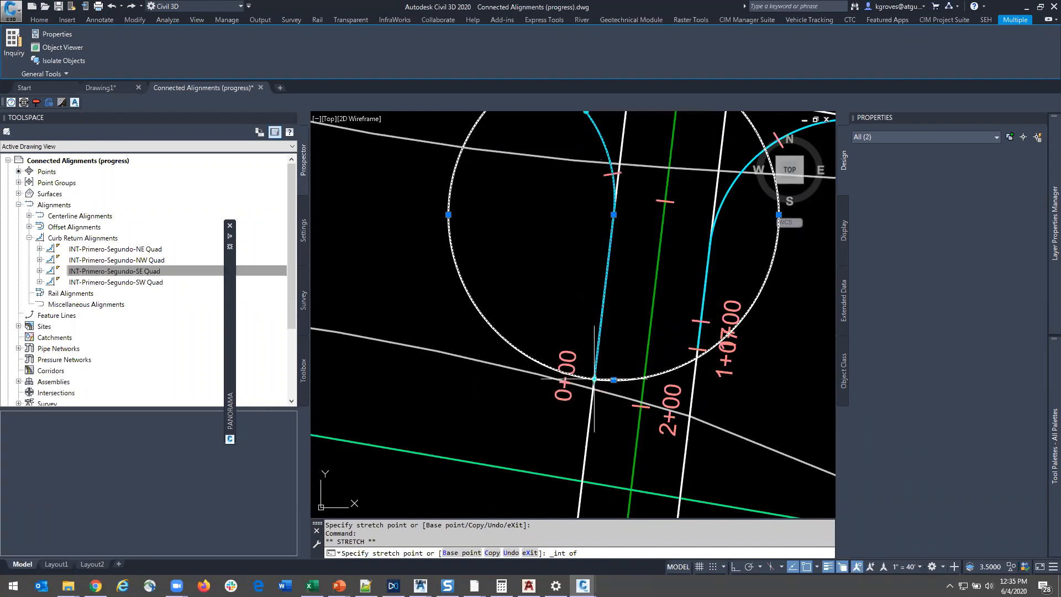
pyautogui.press('Escape')
# Check both connection overlap values in the southwest curb return's alignment properties
pyautogui.scroll(-2, 603, 270)
pyautogui.click(604, 270)
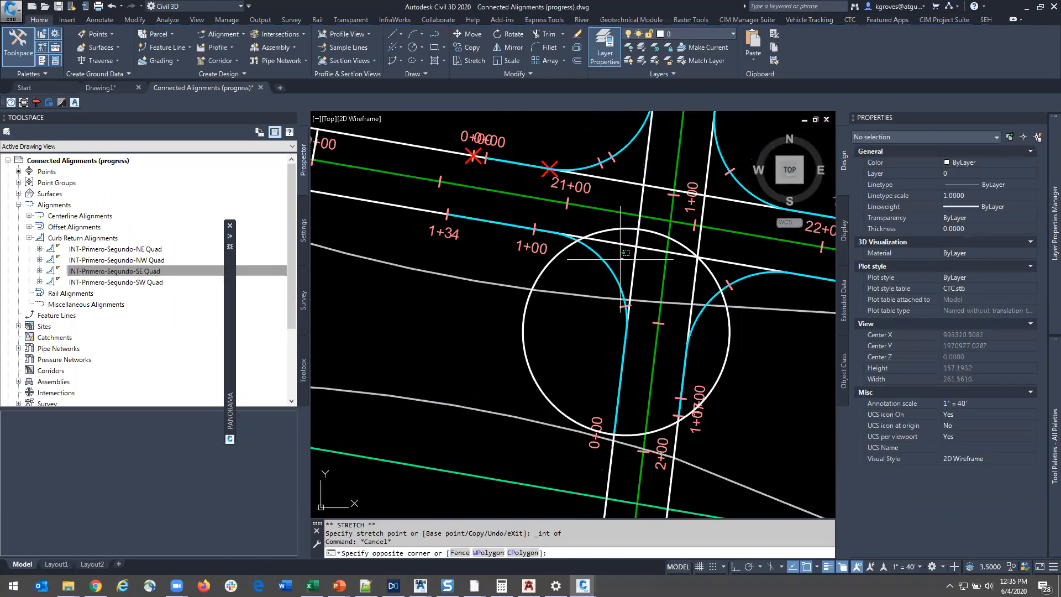
pyautogui.rightClick(586, 282)
pyautogui.click(629, 420)
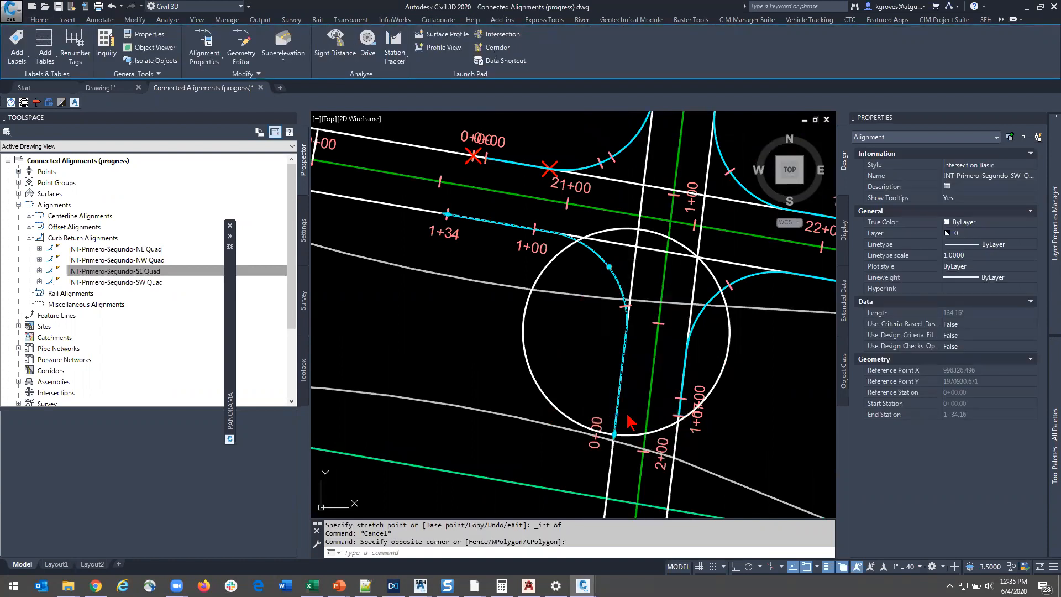
pyautogui.click(590, 256)
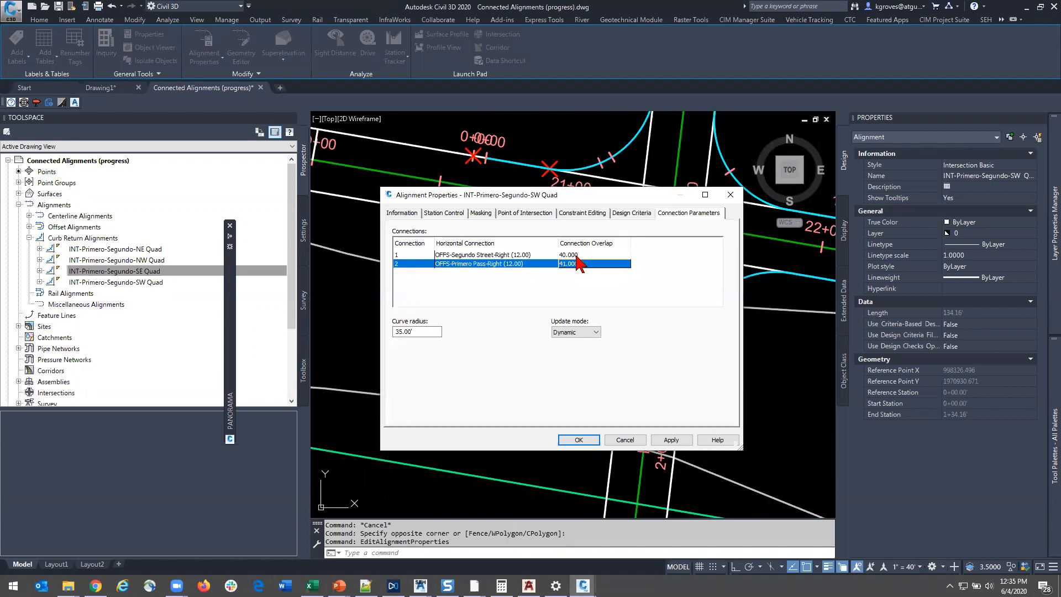
pyautogui.click(730, 194)
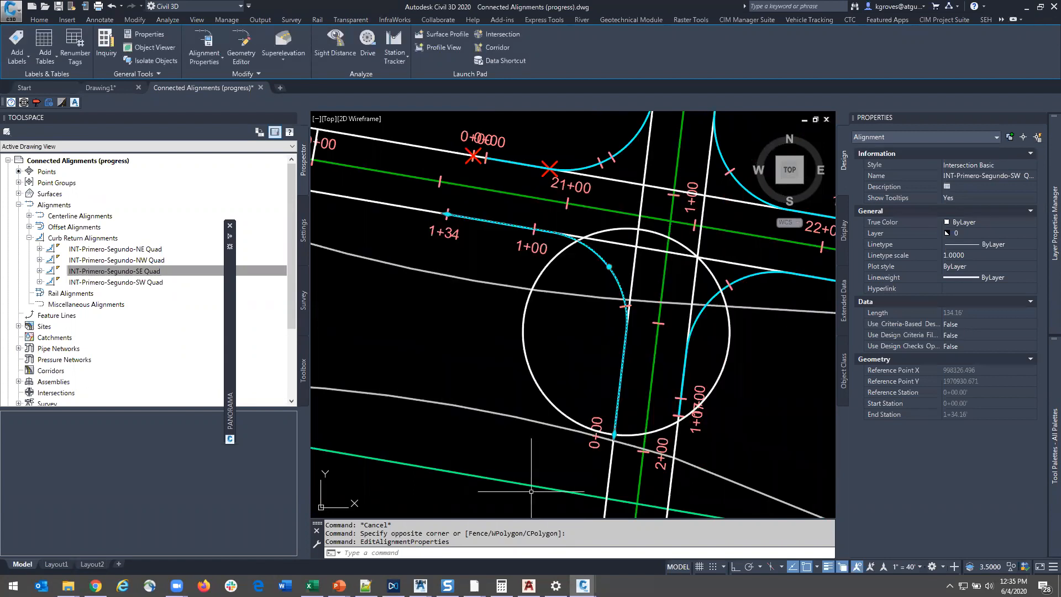
pyautogui.press('Escape')
# Erase the 40-foot reference circle and switch to PowerPoint
pyautogui.moveTo(555, 356); pyautogui.dragTo(504, 371)
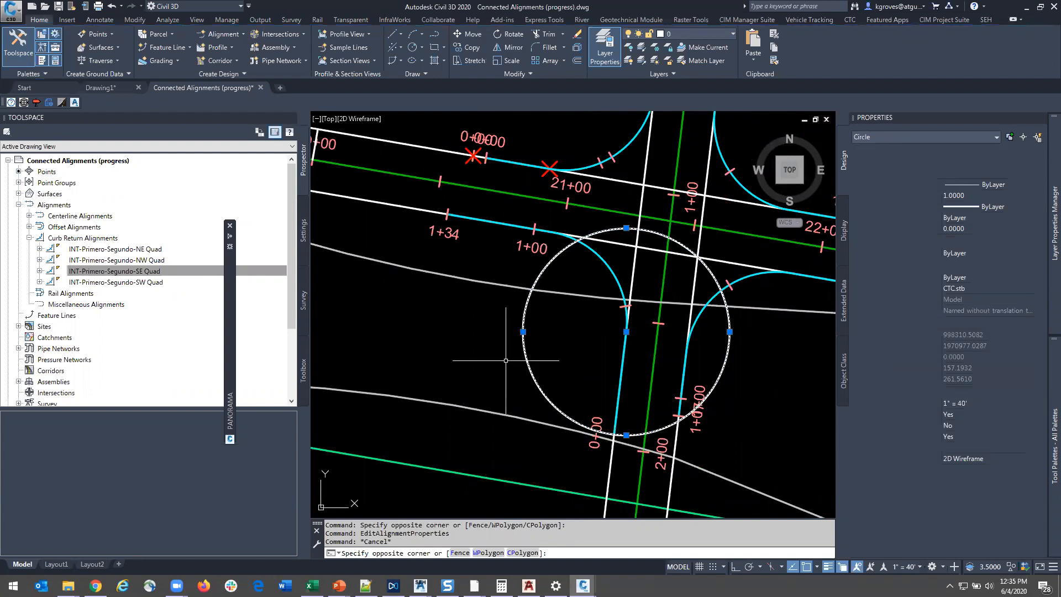
pyautogui.write('e')
pyautogui.press('Return')
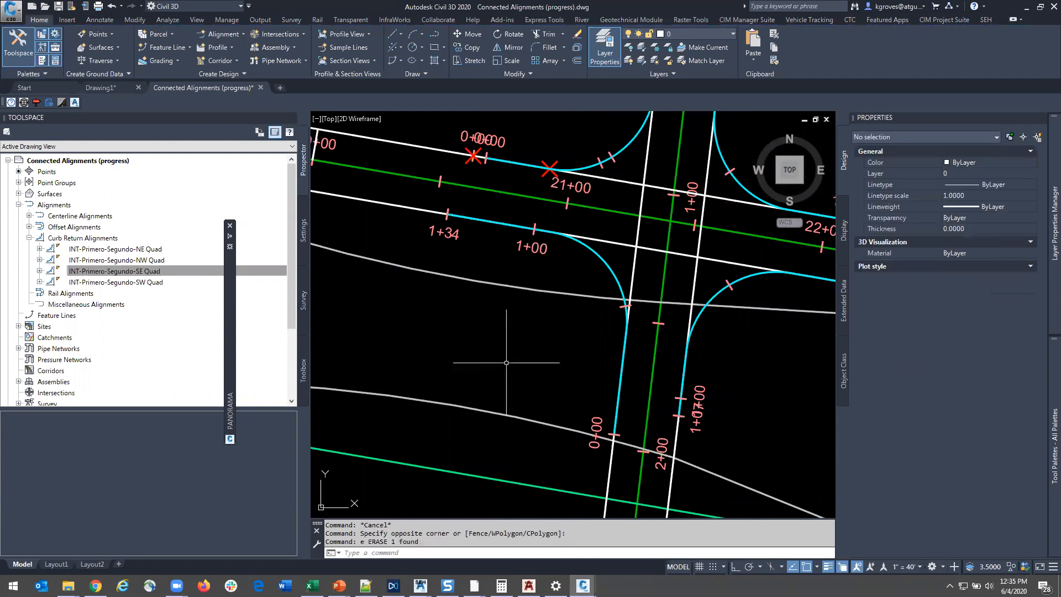
pyautogui.hotkey('alt', 'Tab')
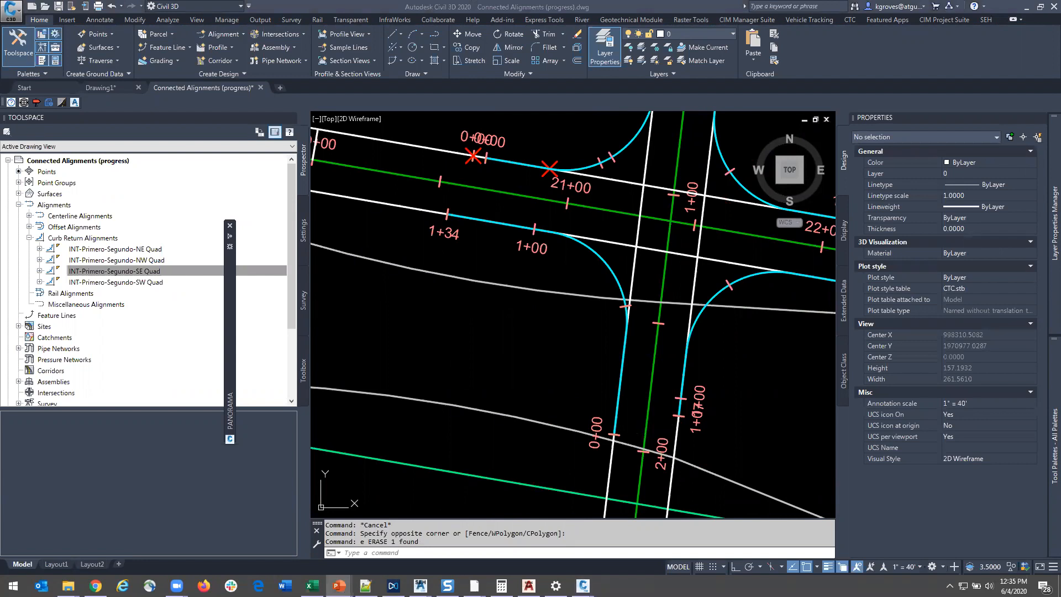
# Switch back to Civil 3D and look over the available intersection creation commands
pyautogui.hotkey('alt', 'Tab')
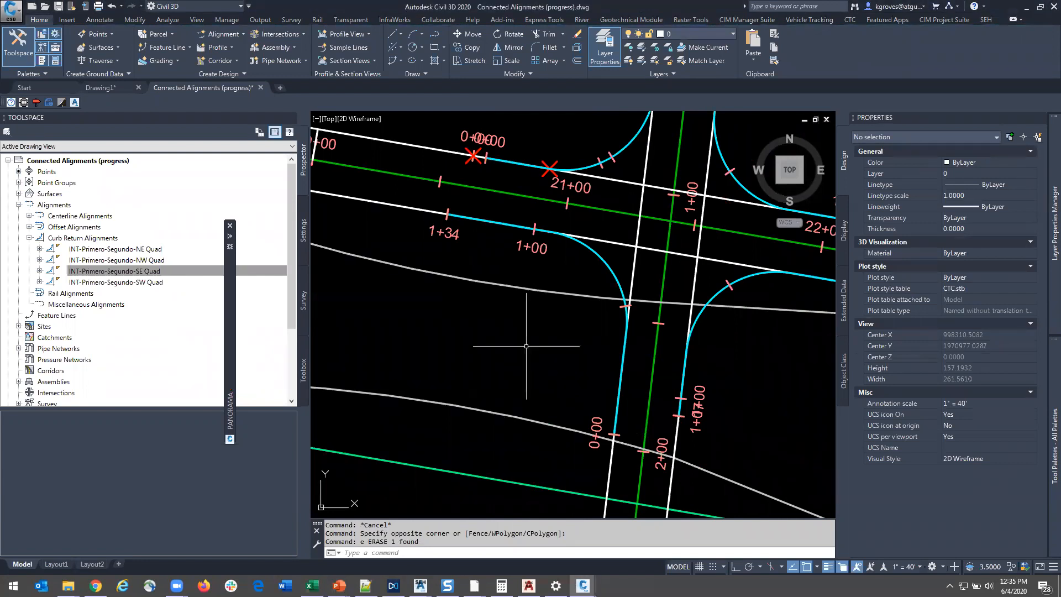
pyautogui.scroll(-2, 486, 369)
pyautogui.moveTo(521, 370)
pyautogui.mouseDown(button='middle')
pyautogui.moveTo(494, 387)
pyautogui.moveTo(488, 423)
pyautogui.mouseUp(button='middle')
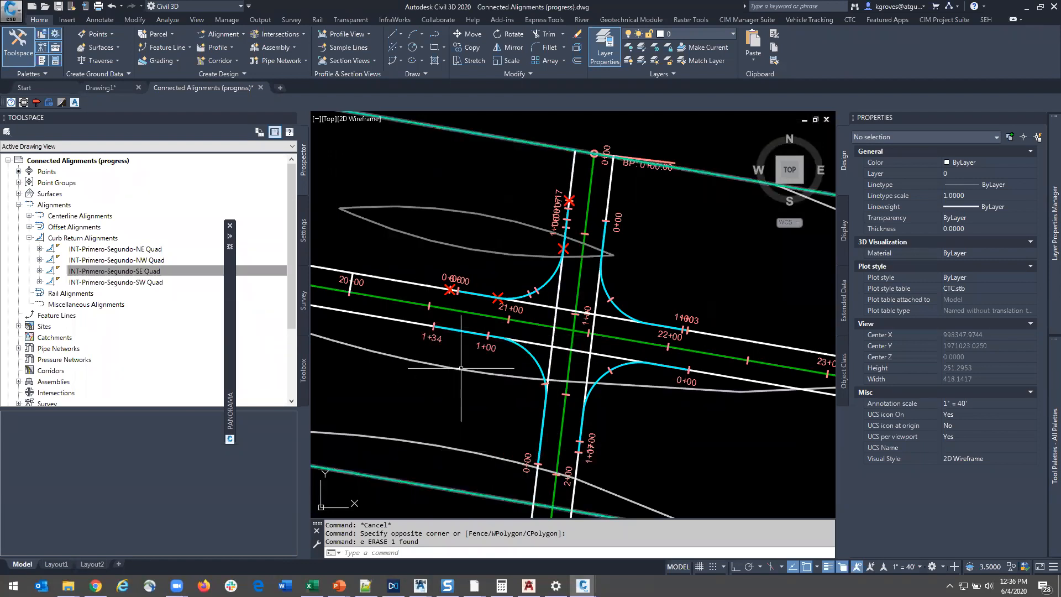
pyautogui.moveTo(469, 382)
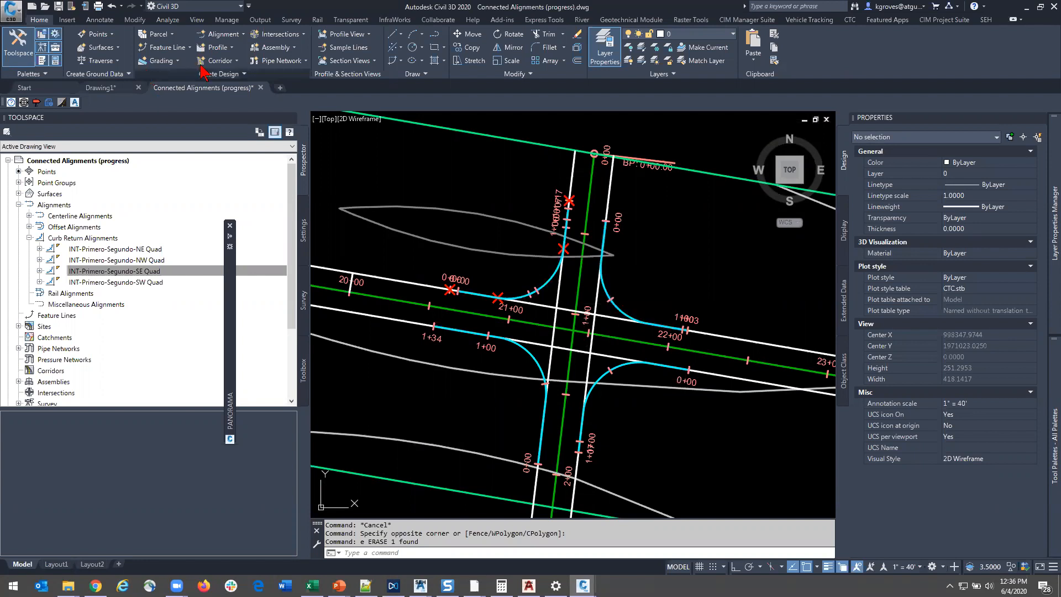
pyautogui.click(282, 35)
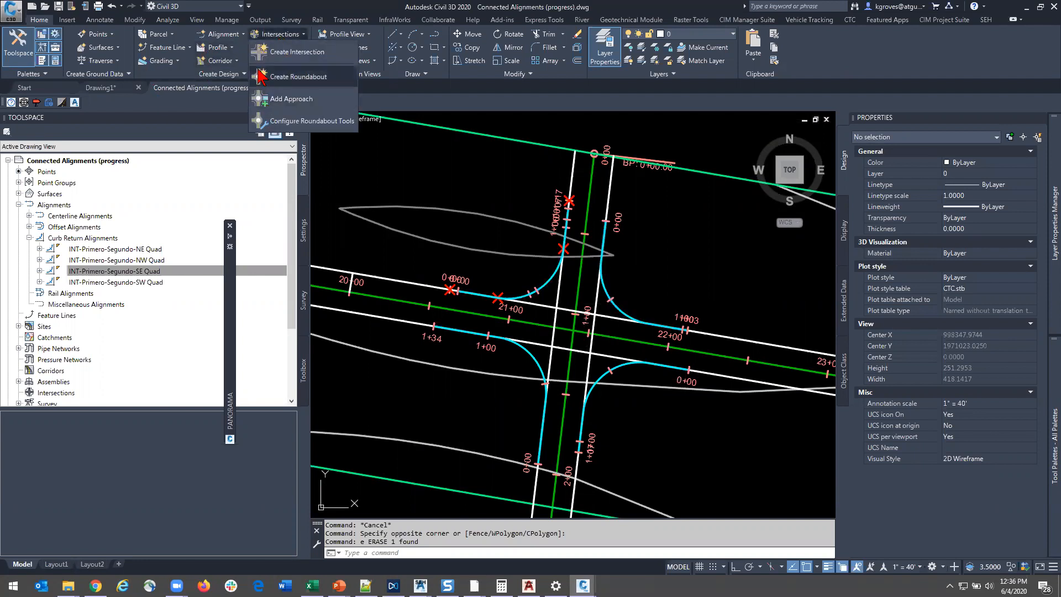
pyautogui.click(281, 36)
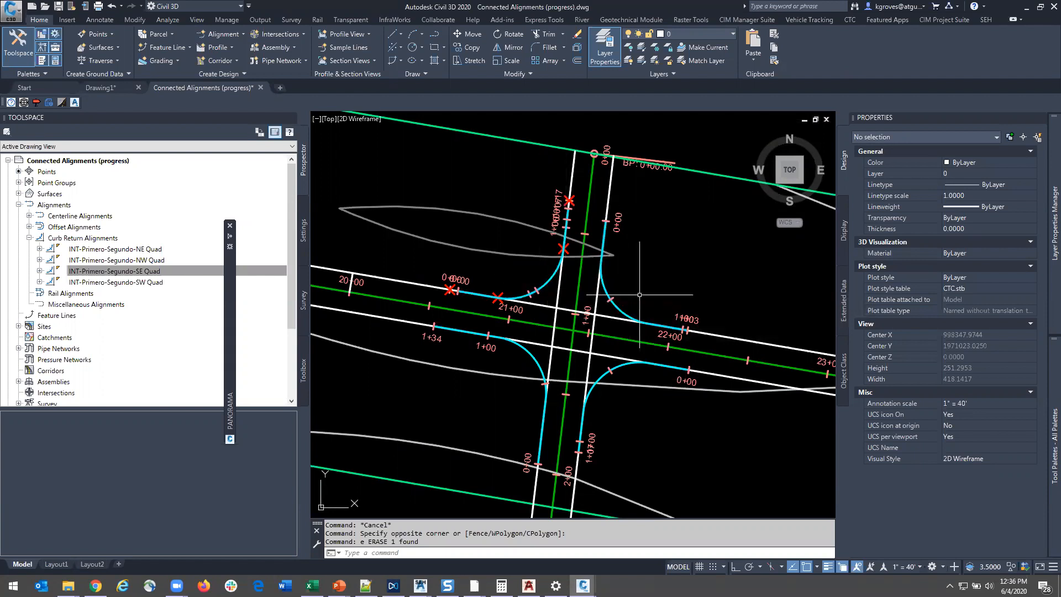
pyautogui.click(531, 356)
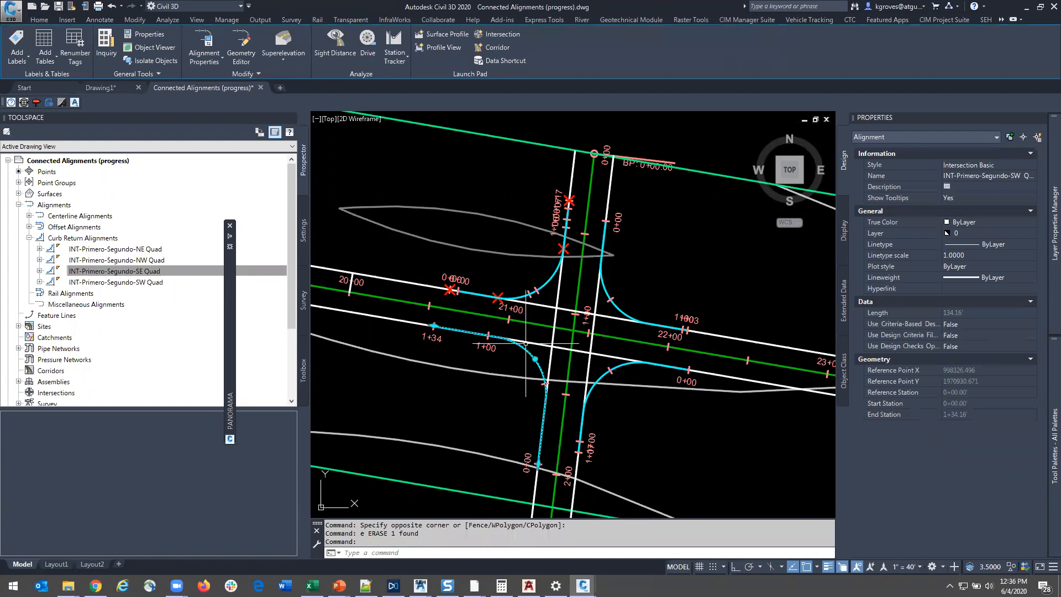
pyautogui.press('Escape')
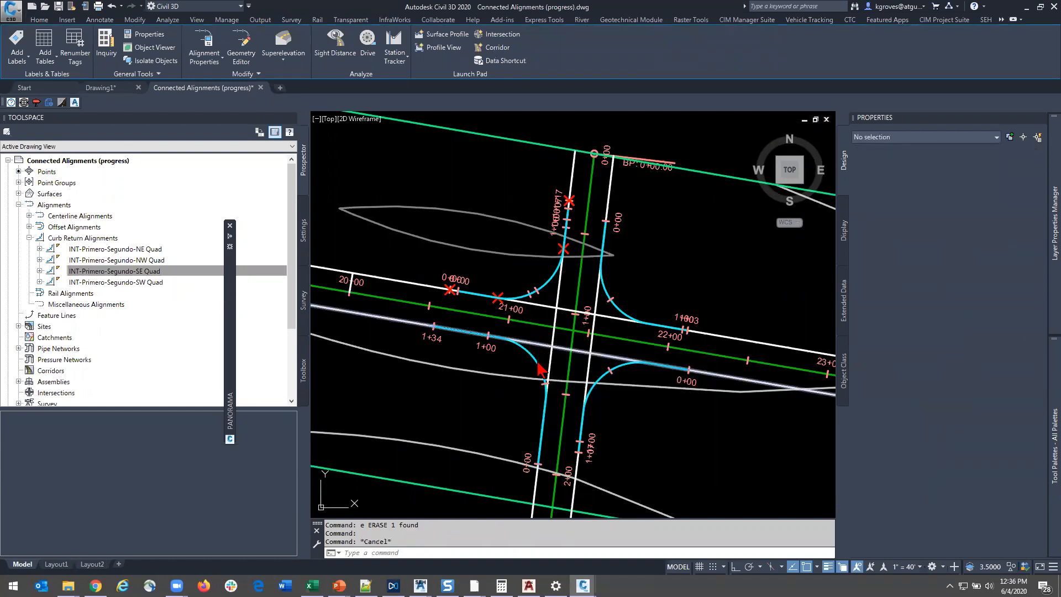
pyautogui.click(541, 359)
pyautogui.press('Escape')
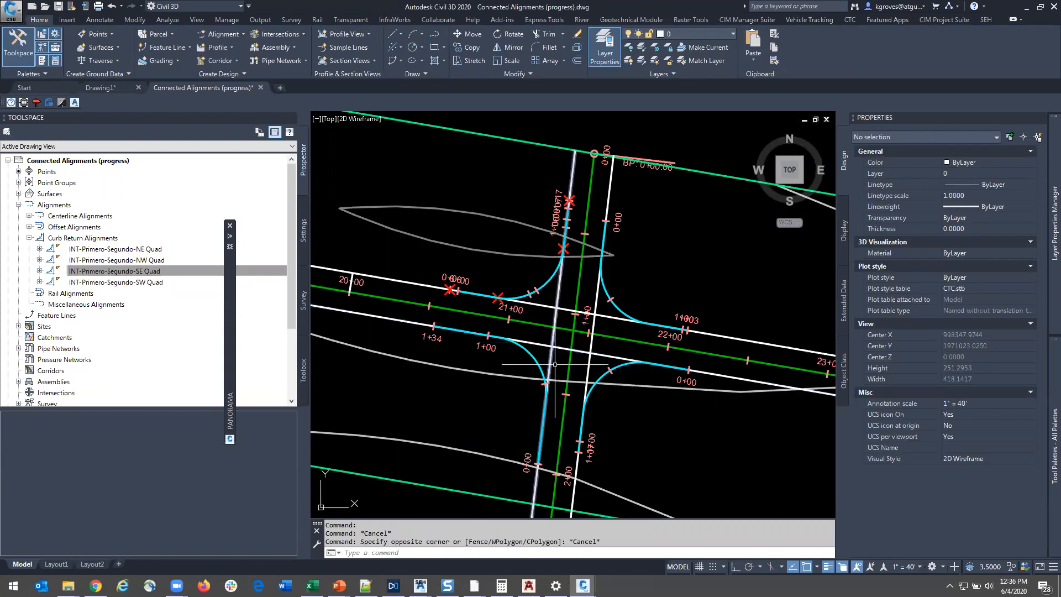
pyautogui.click(597, 304)
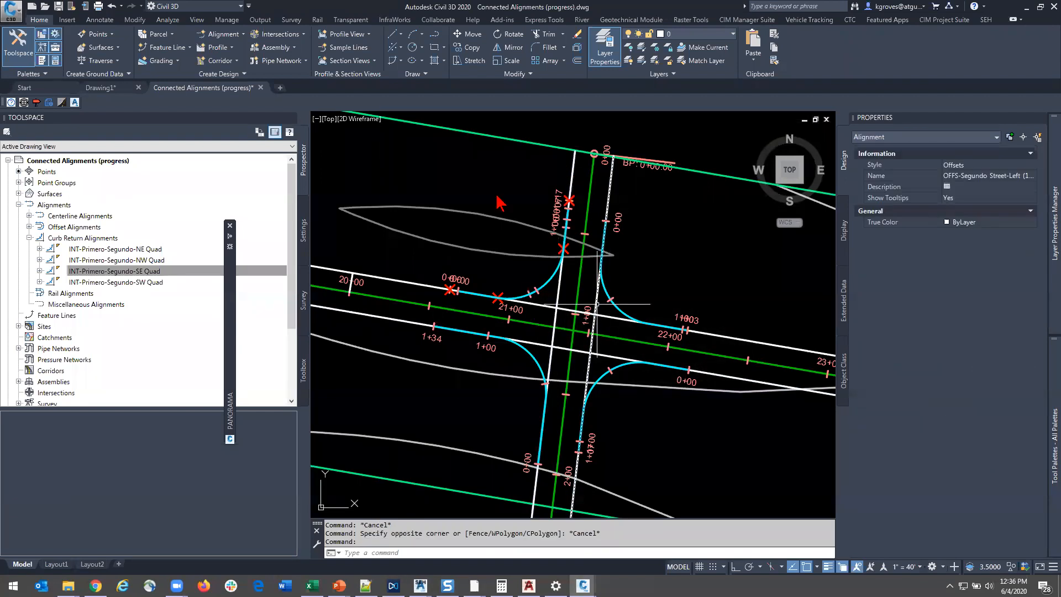
pyautogui.press('Escape')
# Add a widening with a 24-foot offset to the right Segundo Street offset, from station 0 to near the southwest curb return's south end
pyautogui.click(559, 300)
pyautogui.click(555, 296)
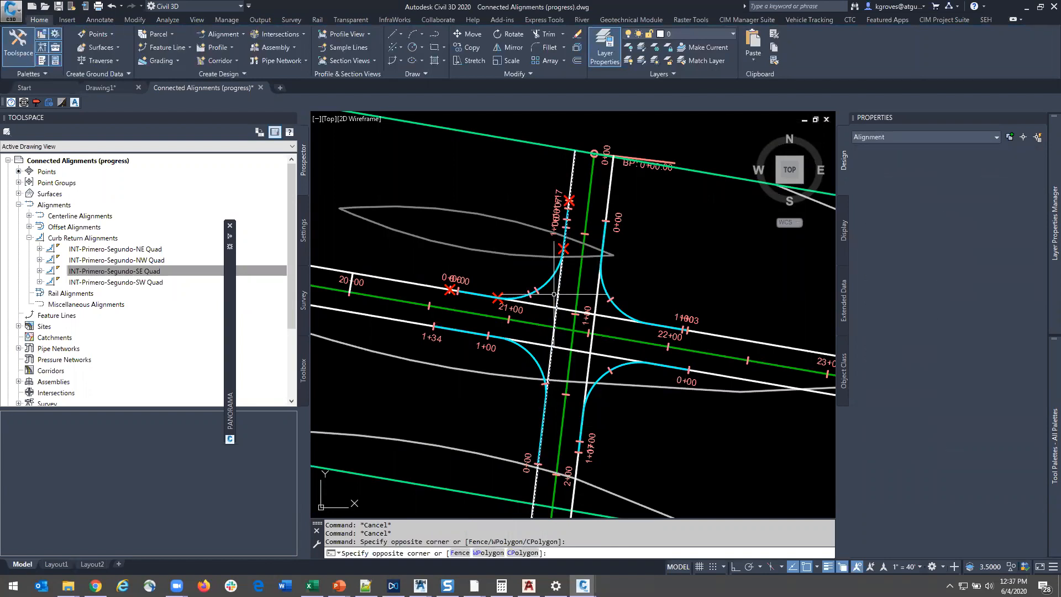
pyautogui.click(553, 294)
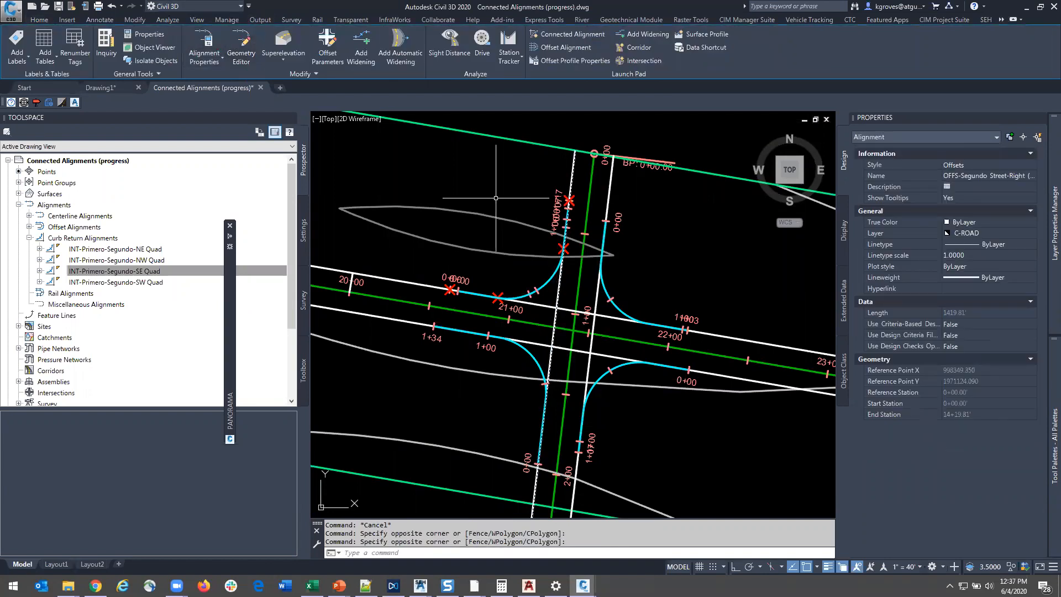
pyautogui.click(361, 47)
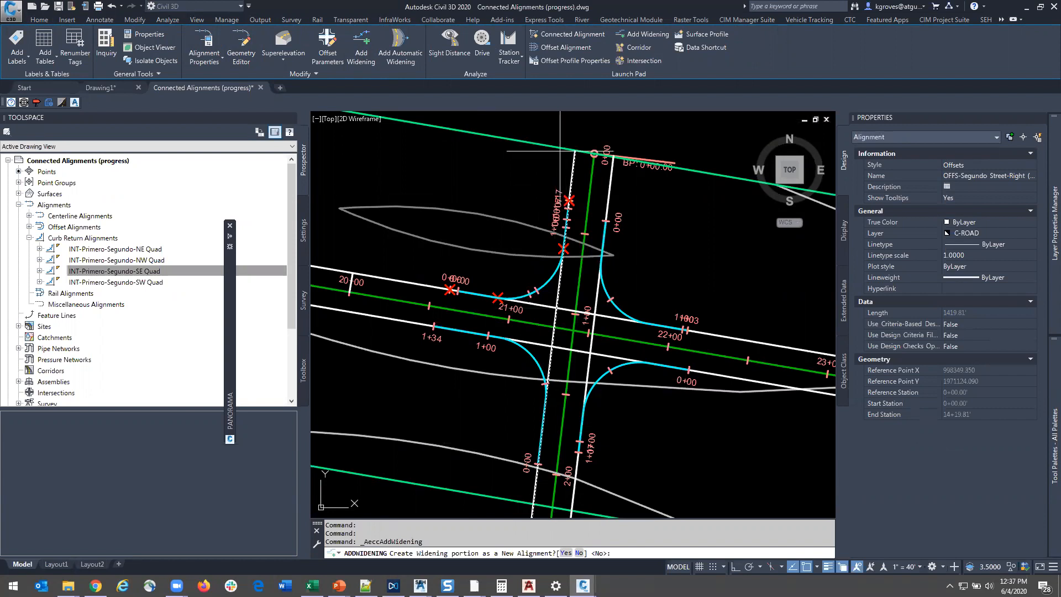
pyautogui.press('Return')
pyautogui.write('0')
pyautogui.press('Return')
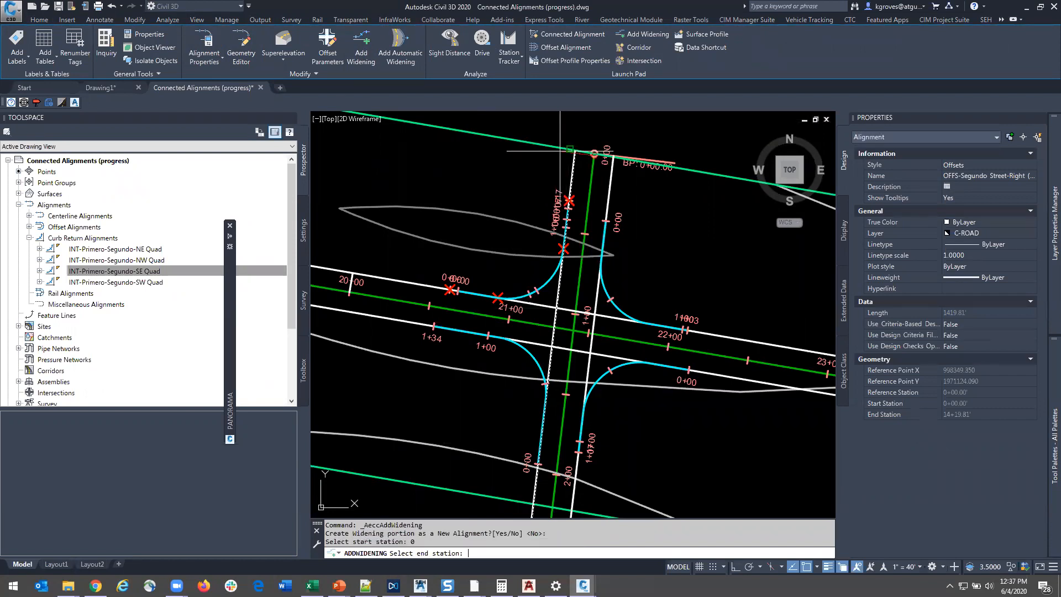
pyautogui.click(529, 472)
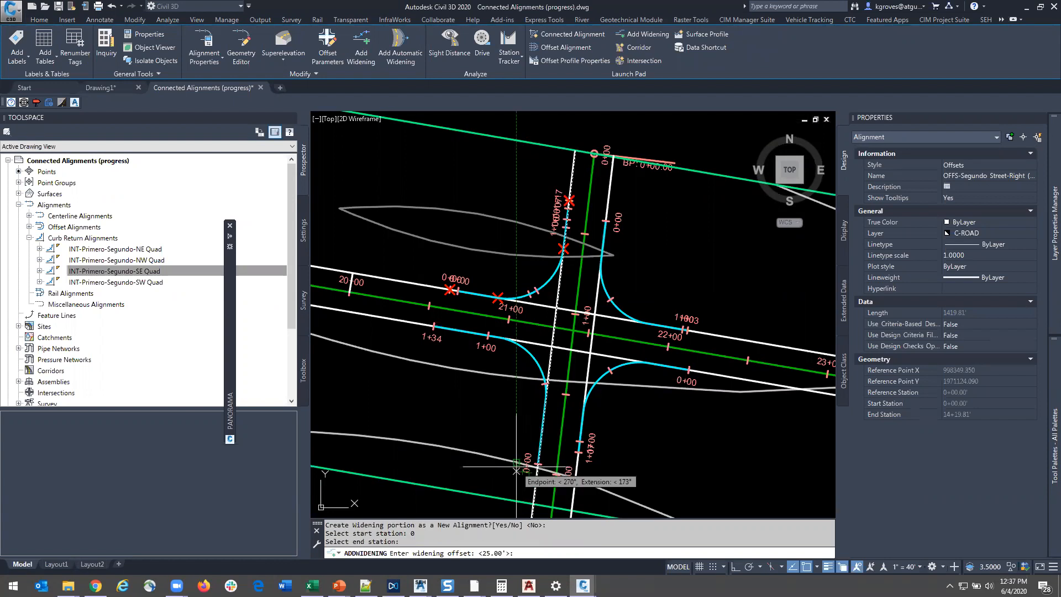
pyautogui.press('Return')
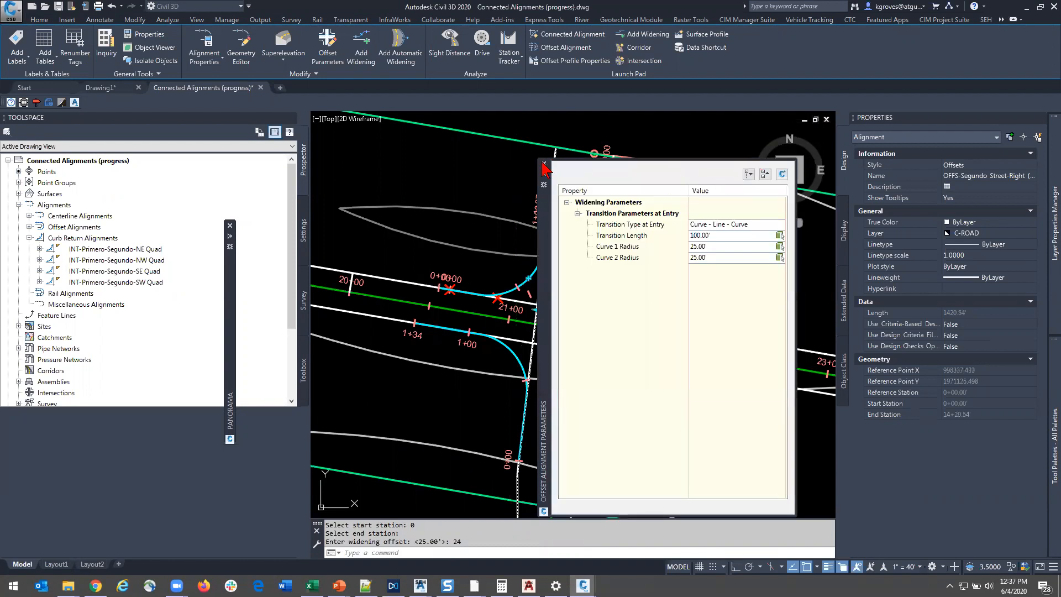
pyautogui.press('Escape')
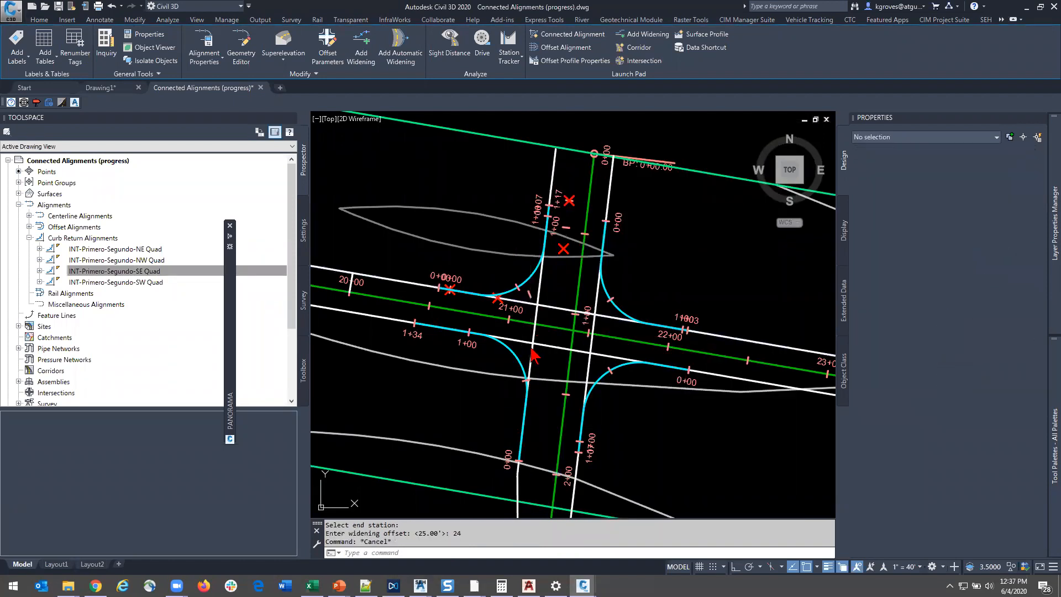
# Stretch the end of the Segundo Street widening north into the intersection, to about station 1+06
pyautogui.click(530, 315)
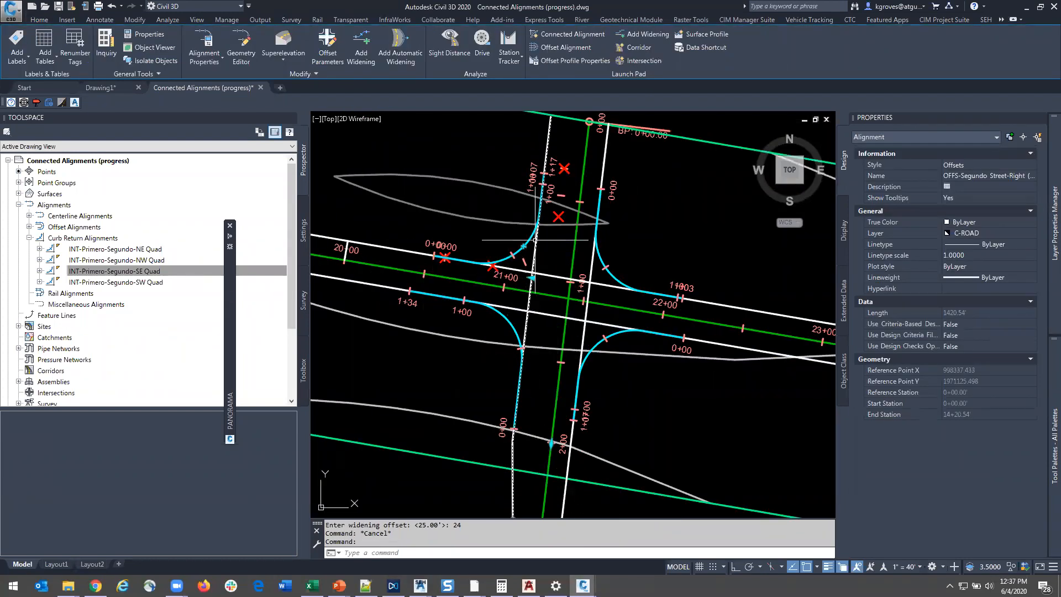
pyautogui.click(551, 443)
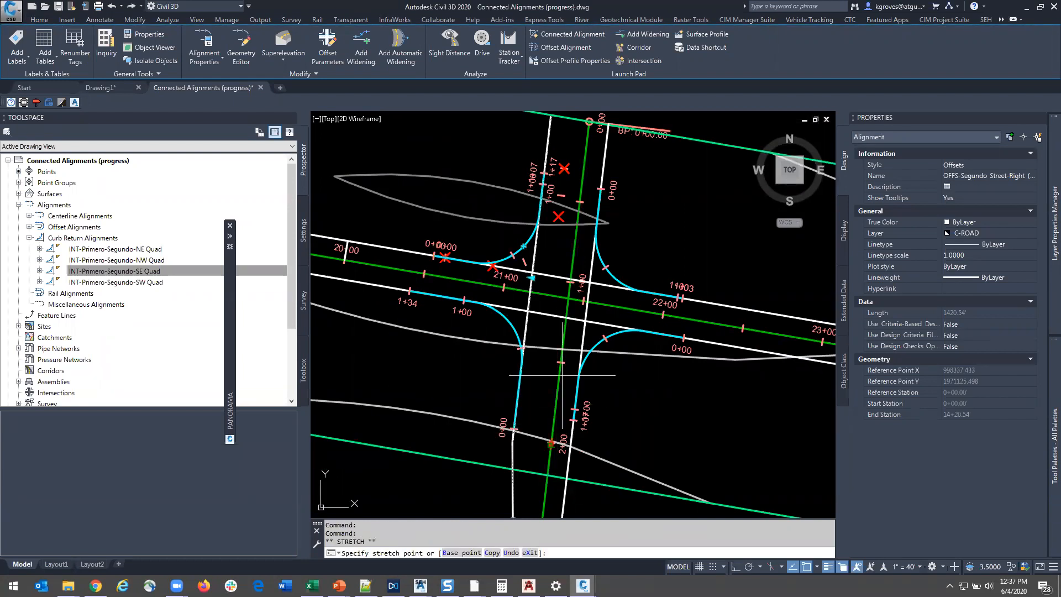
pyautogui.click(577, 290)
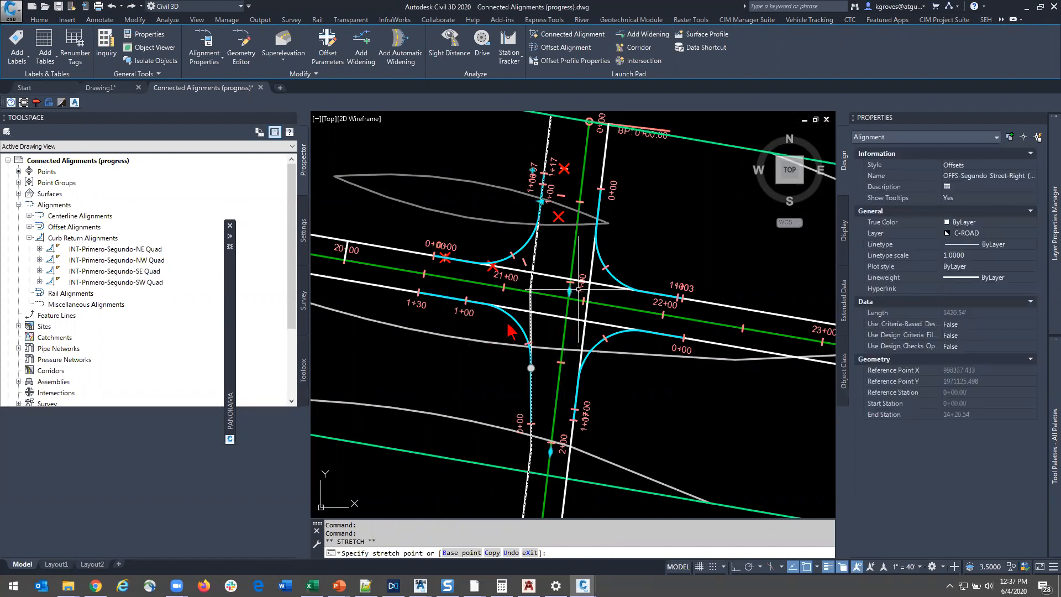
pyautogui.scroll(5, 531, 348)
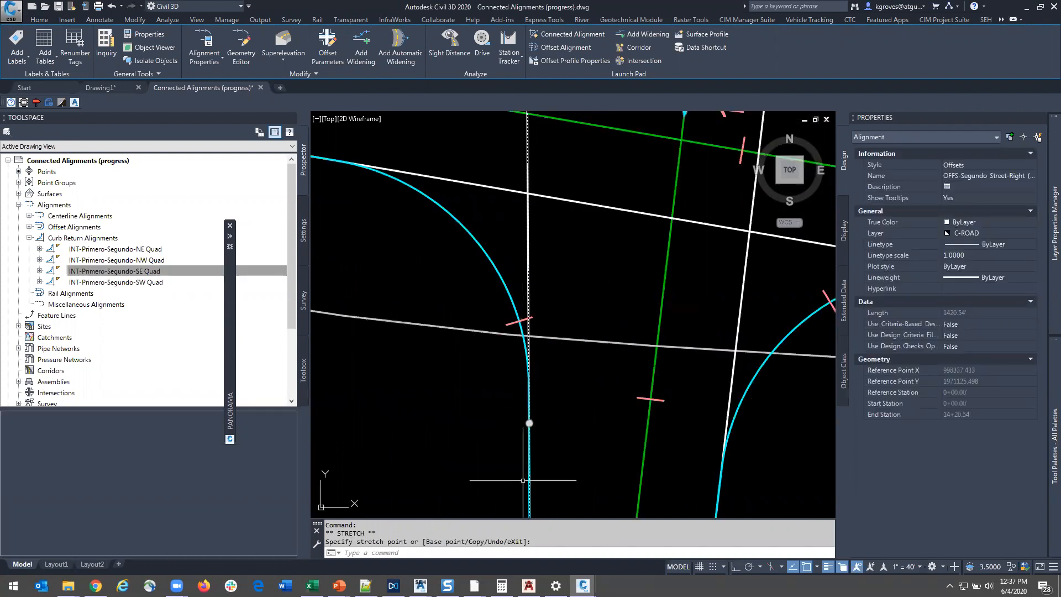
pyautogui.scroll(-5, 533, 332)
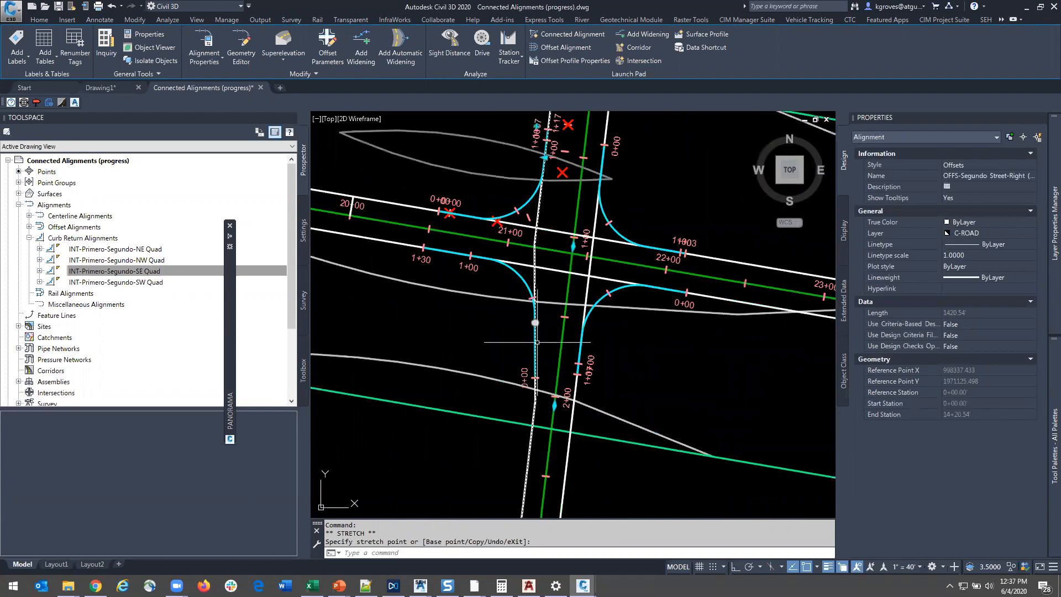
pyautogui.moveTo(537, 342); pyautogui.dragTo(524, 432, button='middle')
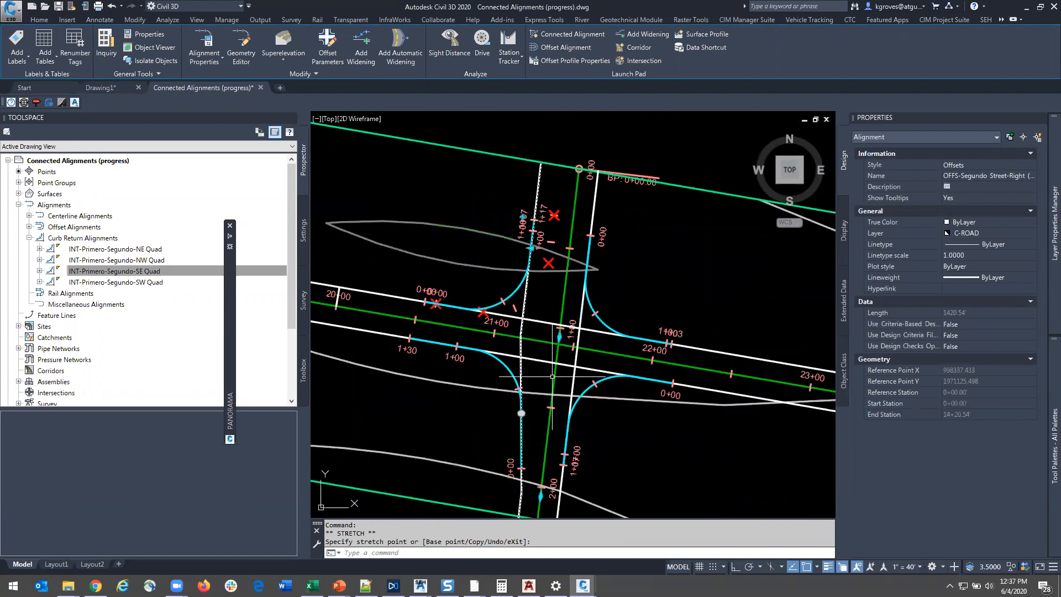
# Set the widening's transition-out type to Curve - Curve - Reverse Curve in the offset alignment parameters
pyautogui.click(327, 44)
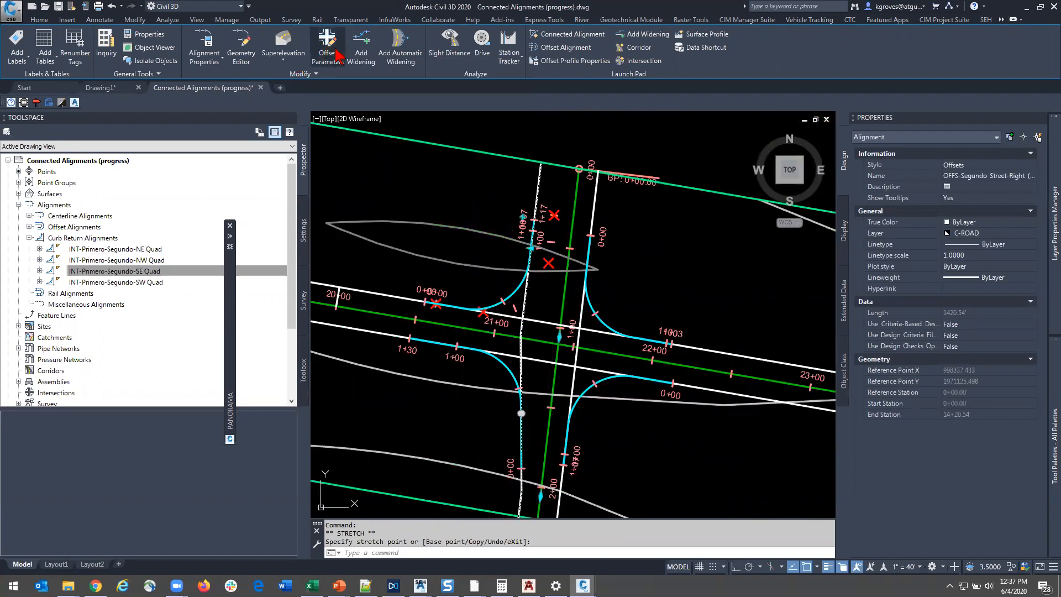
pyautogui.moveTo(543, 400)
pyautogui.mouseDown()
pyautogui.moveTo(626, 366)
pyautogui.moveTo(626, 341)
pyautogui.mouseUp()
pyautogui.click(807, 279)
pyautogui.click(812, 280)
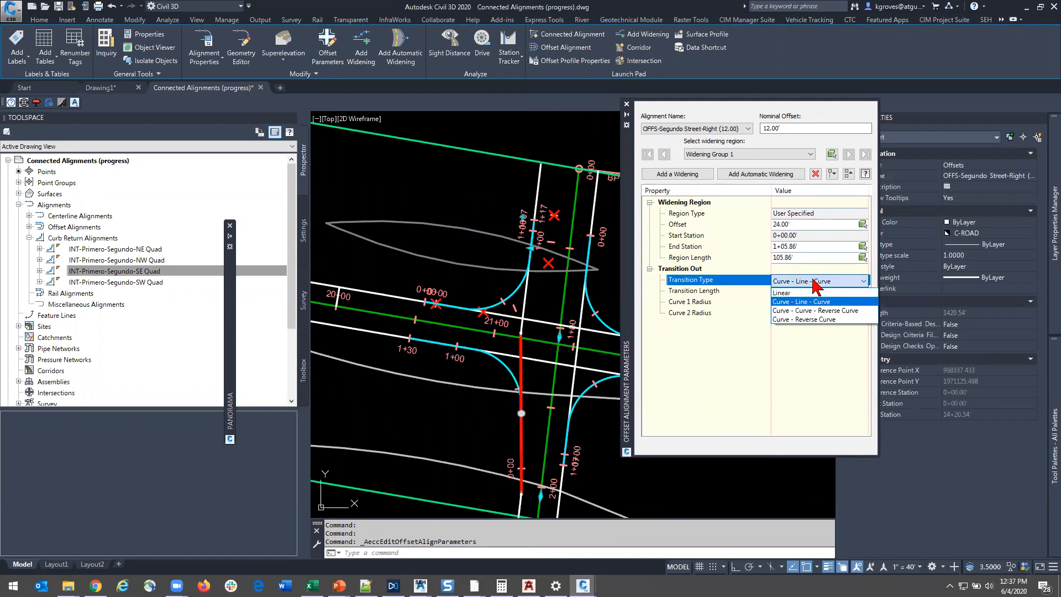
pyautogui.click(808, 311)
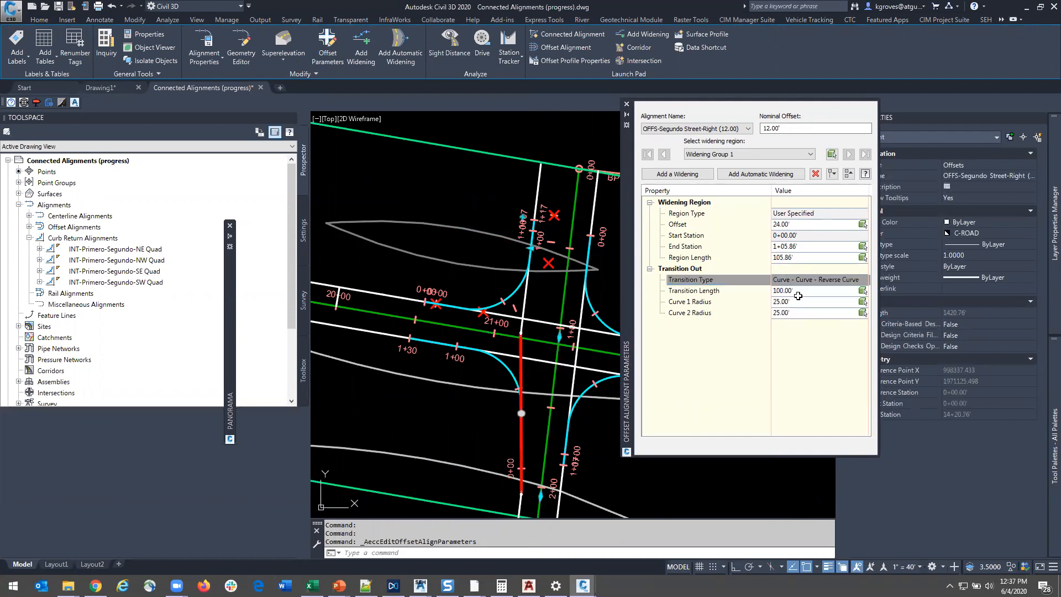
# Try to set the transition's curve 1 radius to 50 feet, curve 2 to 200 feet and reverse curve 3 to 15 feet
pyautogui.click(809, 302)
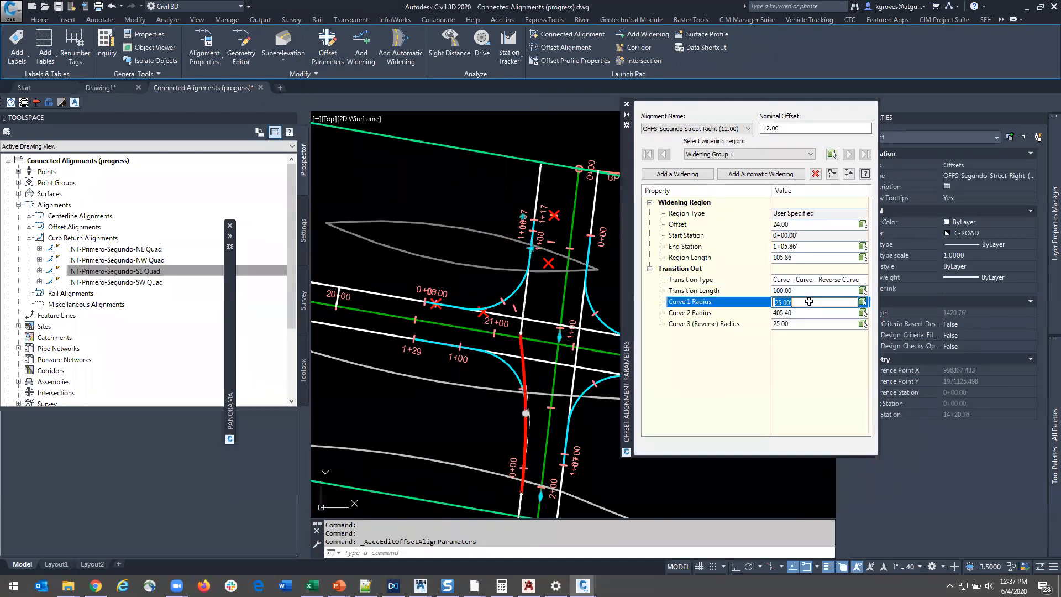
pyautogui.write('50')
pyautogui.press('Return')
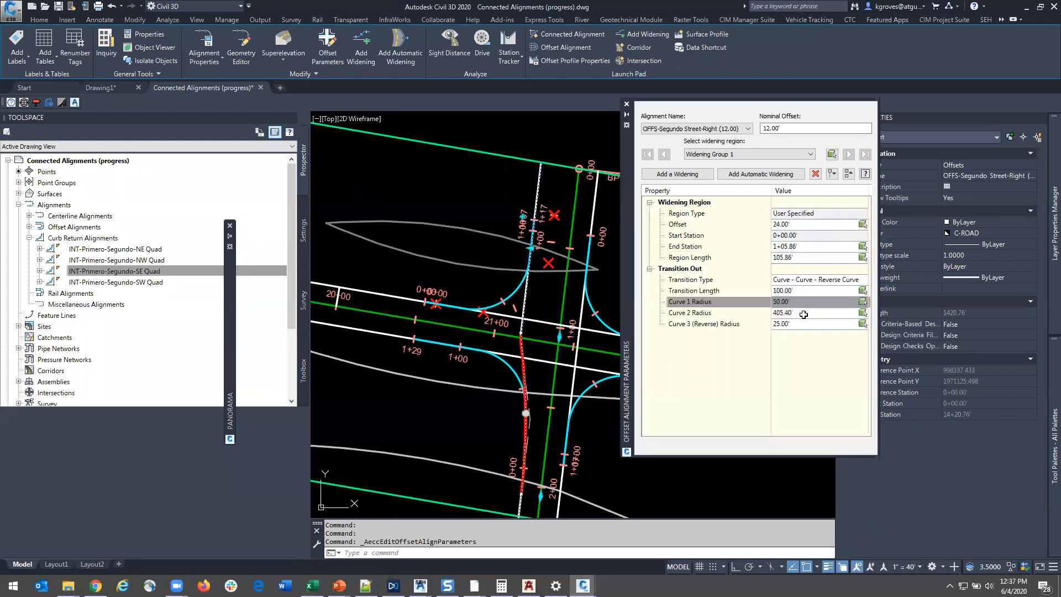
pyautogui.click(804, 314)
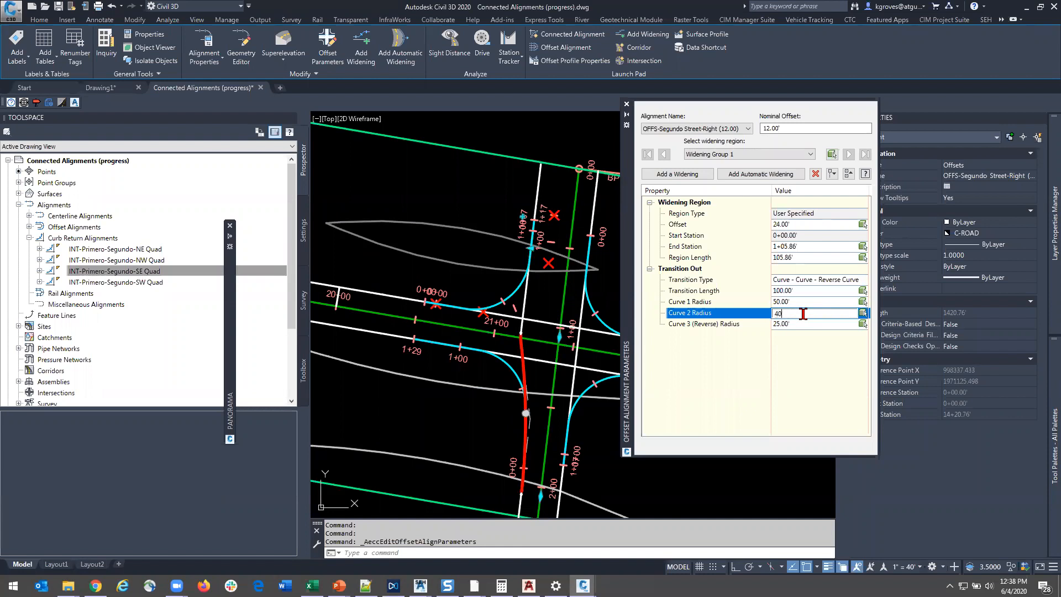
pyautogui.write('0')
pyautogui.press('Return')
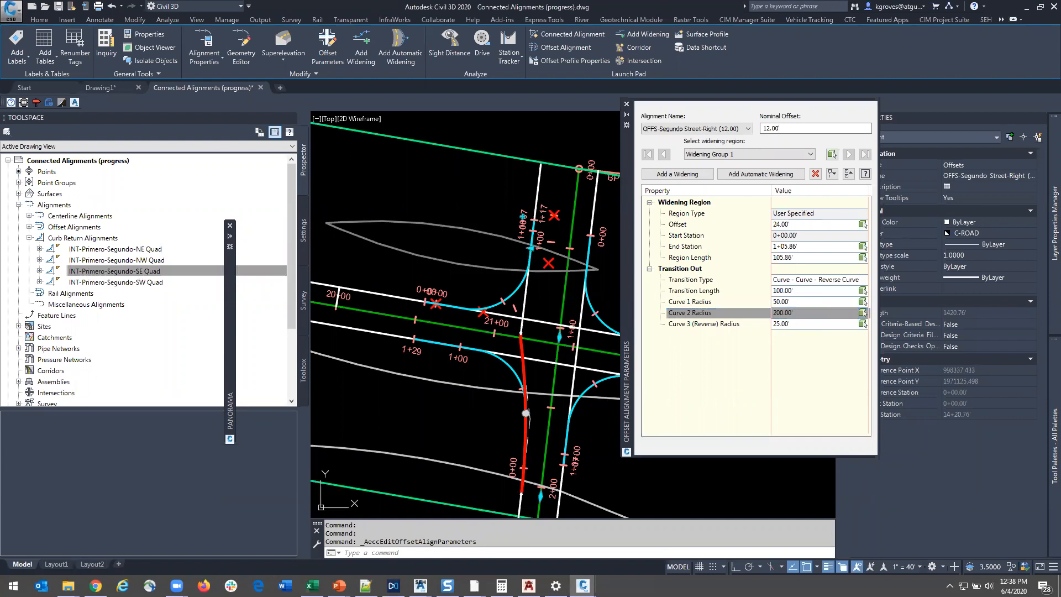
pyautogui.click(805, 324)
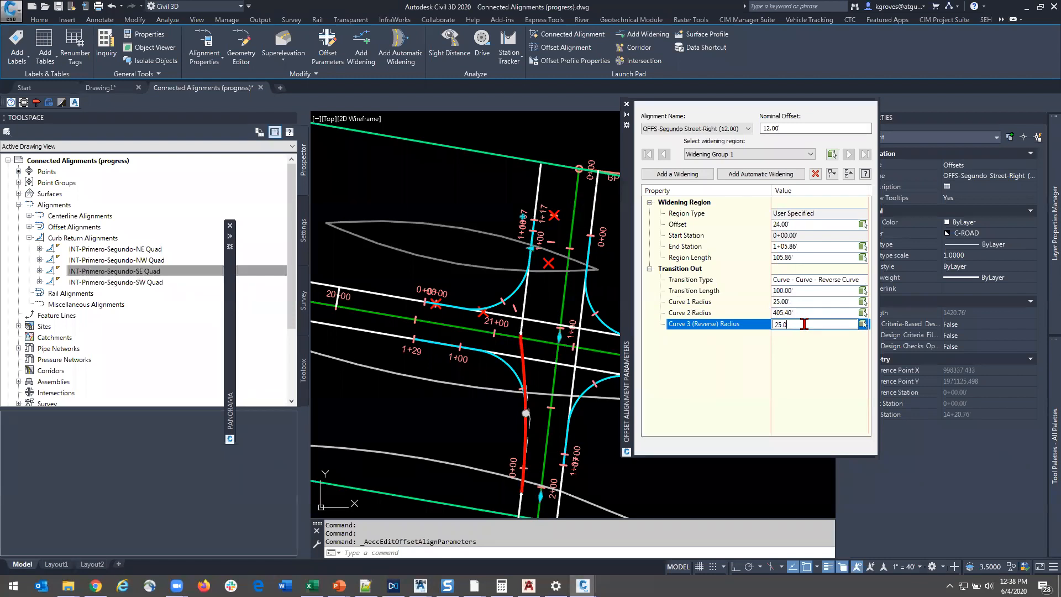
pyautogui.write('15')
pyautogui.press('Return')
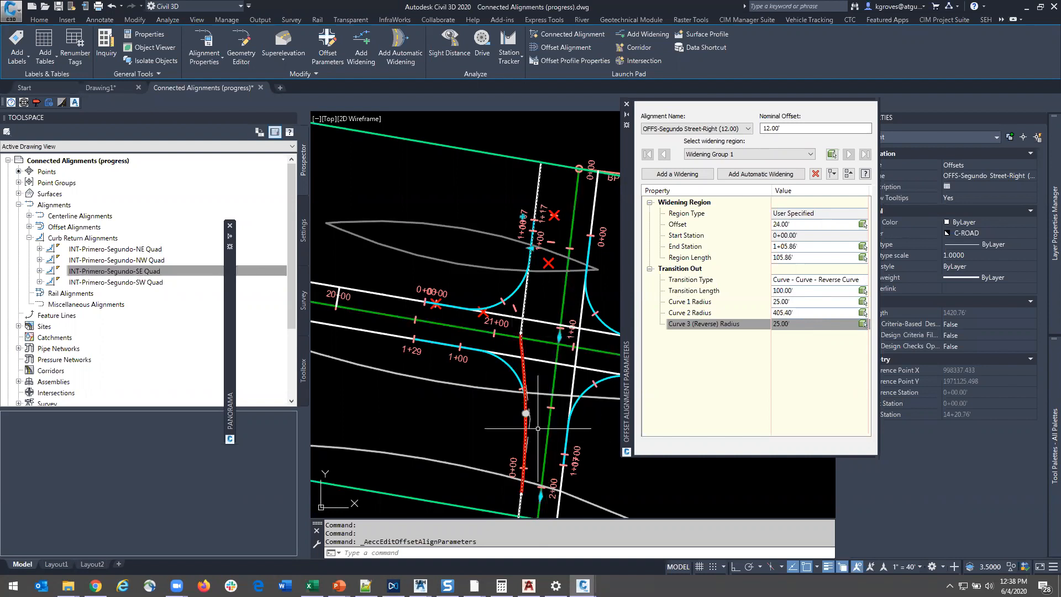
# Stretch the widening's end farther north along the Segundo Street centerline so the transition starts above the intersection
pyautogui.click(565, 280)
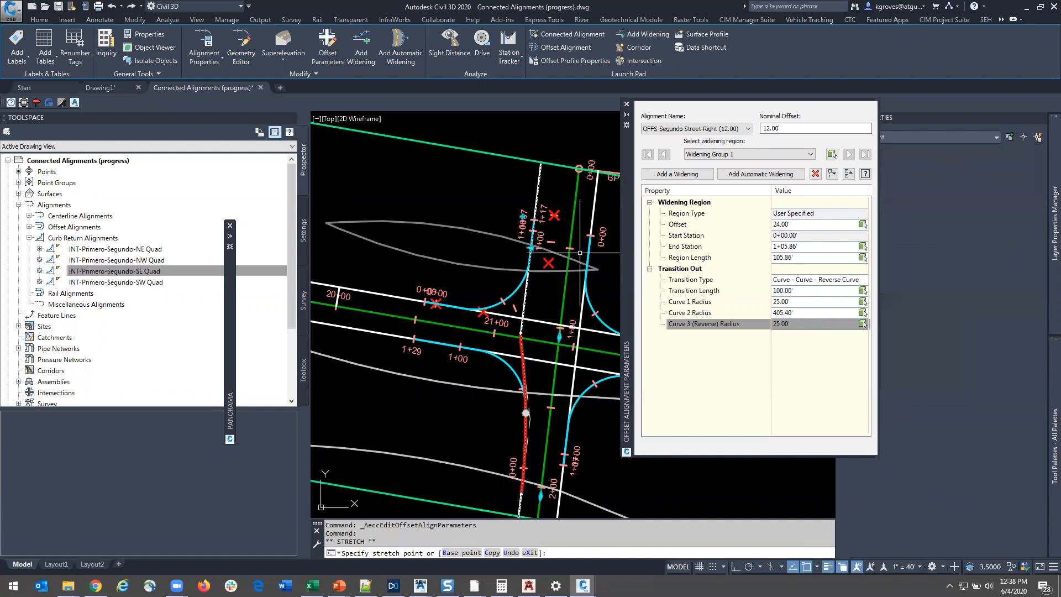
pyautogui.click(579, 253)
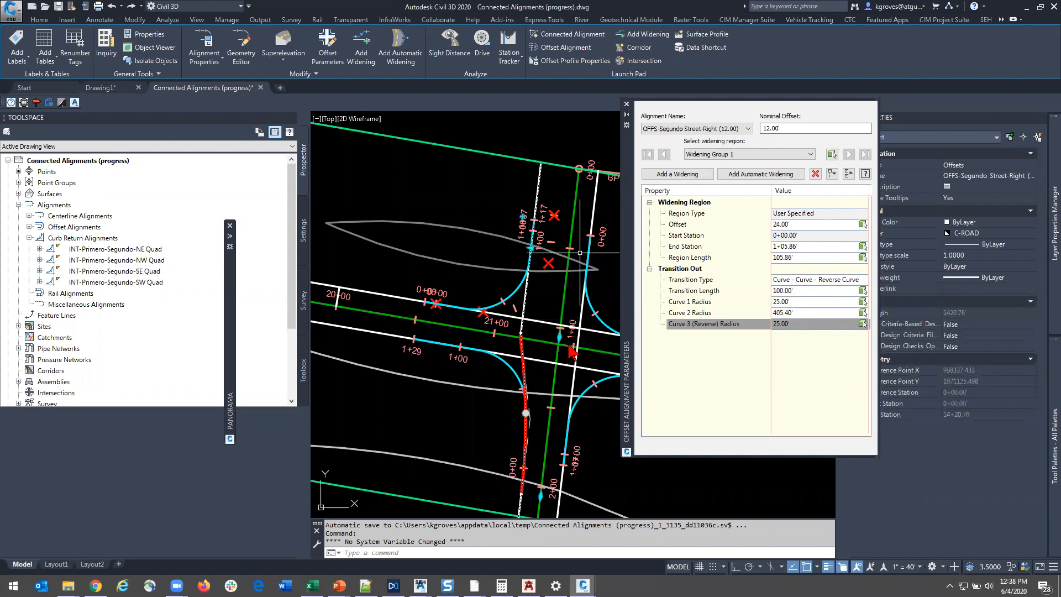
pyautogui.click(559, 336)
pyautogui.press('Escape')
pyautogui.click(560, 336)
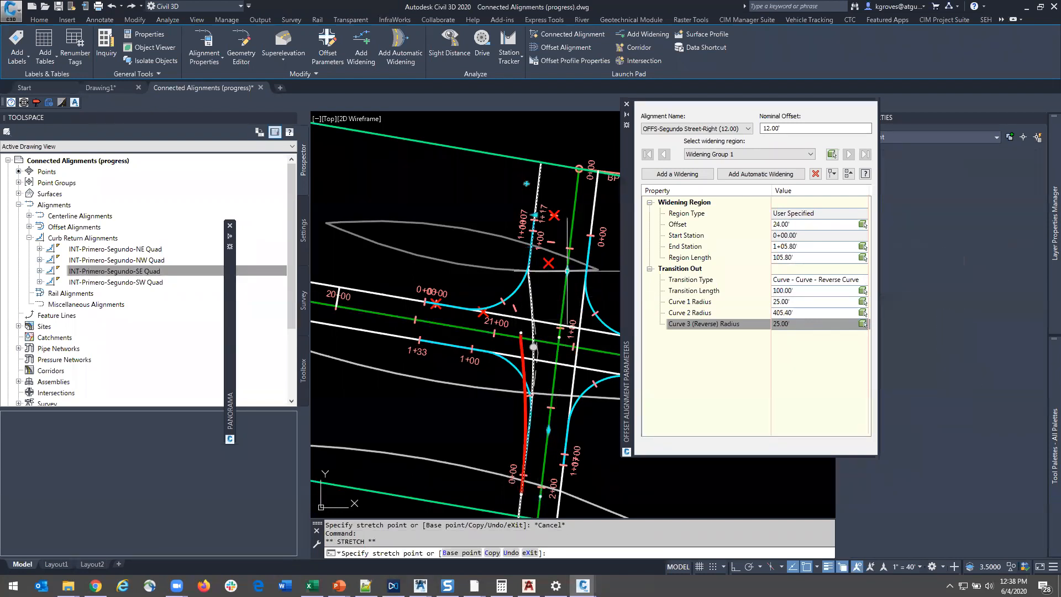
pyautogui.click(533, 405)
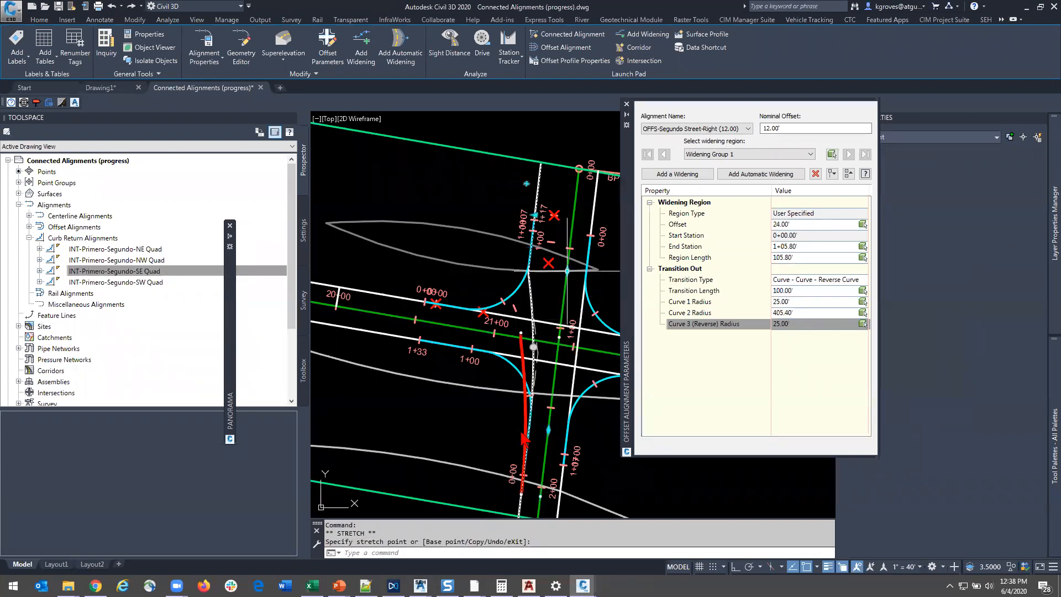
# Try to reshape the Segundo Street widening's transition at its midpoint, and shorten the transition length from its south end to about 89 feet
pyautogui.click(533, 348)
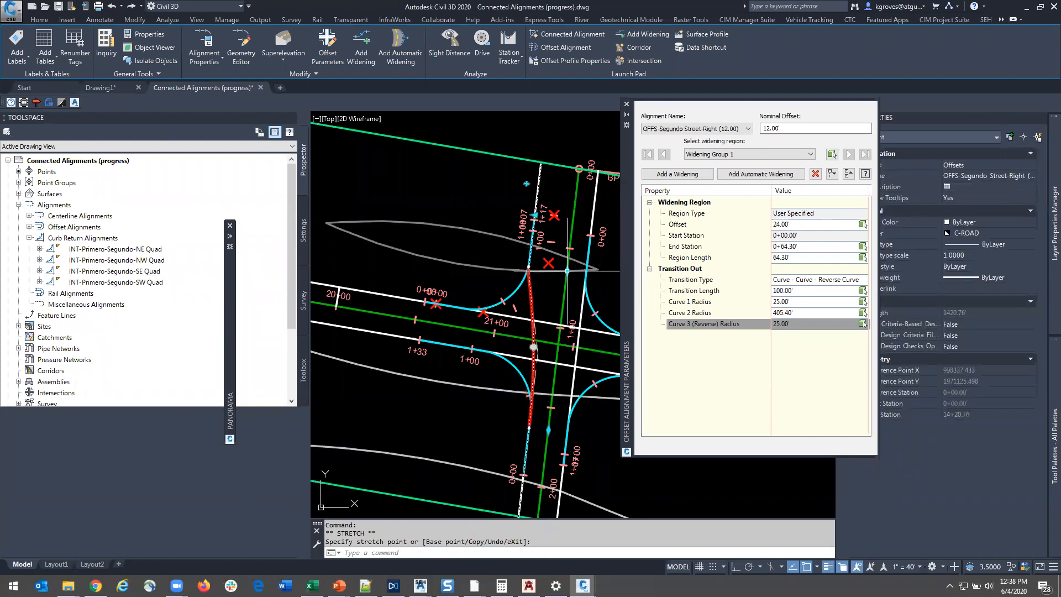
pyautogui.rightClick(534, 349)
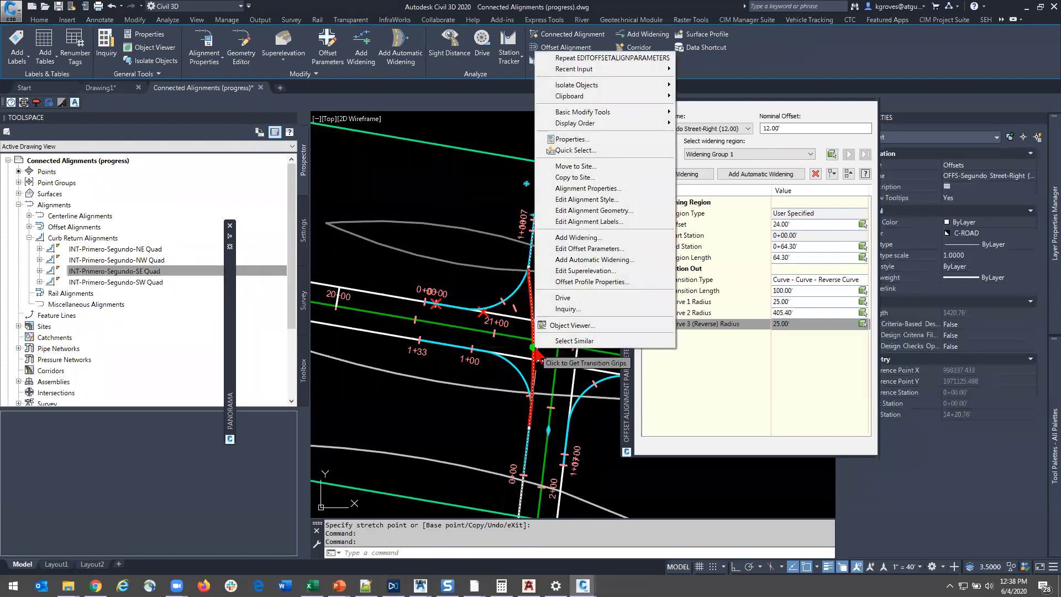
pyautogui.press('Escape')
pyautogui.scroll(6, 528, 344)
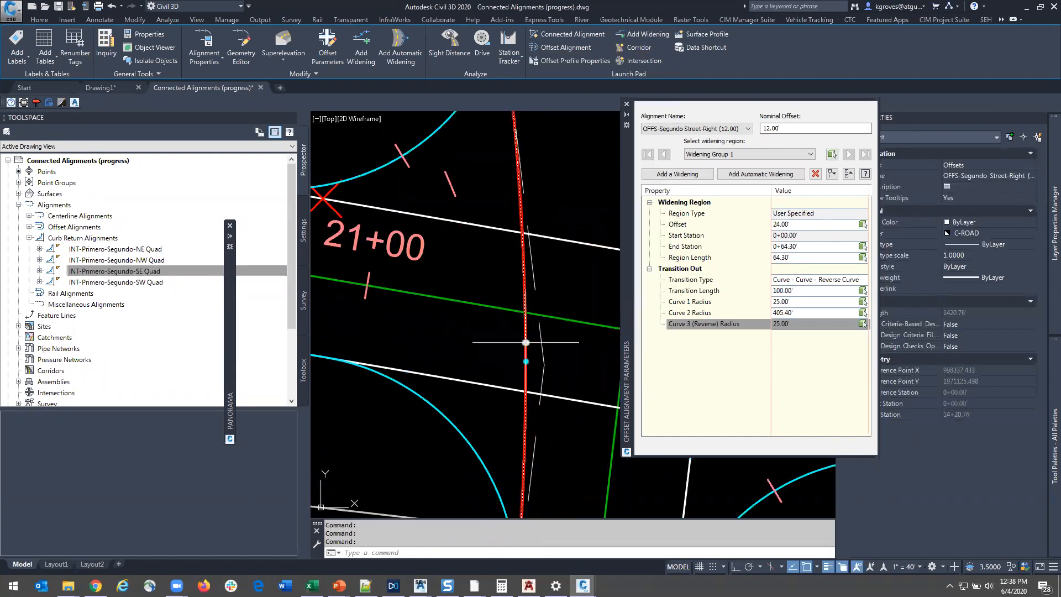
pyautogui.click(525, 361)
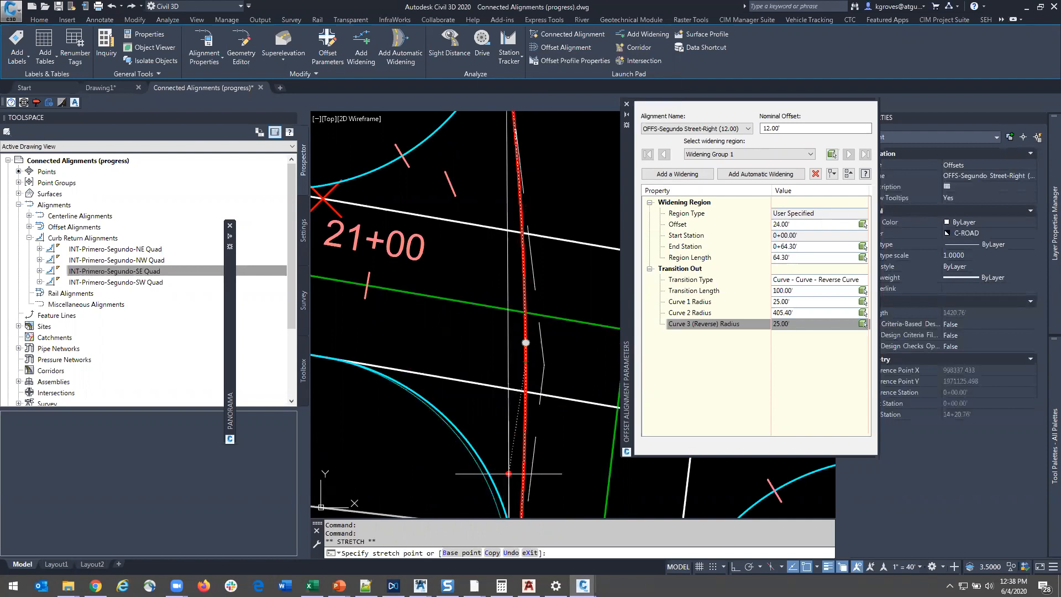
pyautogui.scroll(-3, 509, 473)
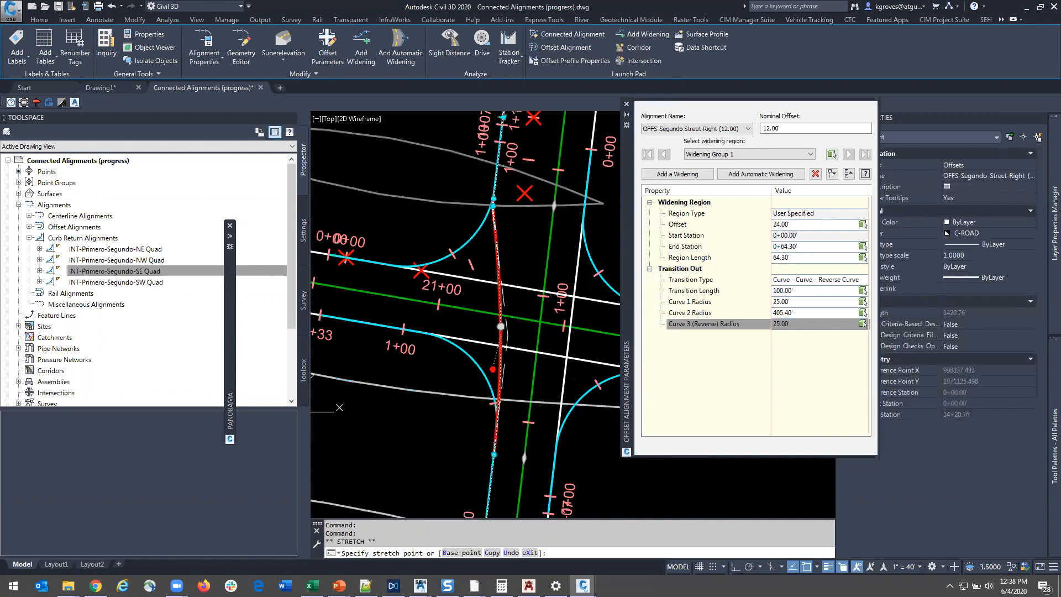
pyautogui.click(475, 422)
pyautogui.click(494, 454)
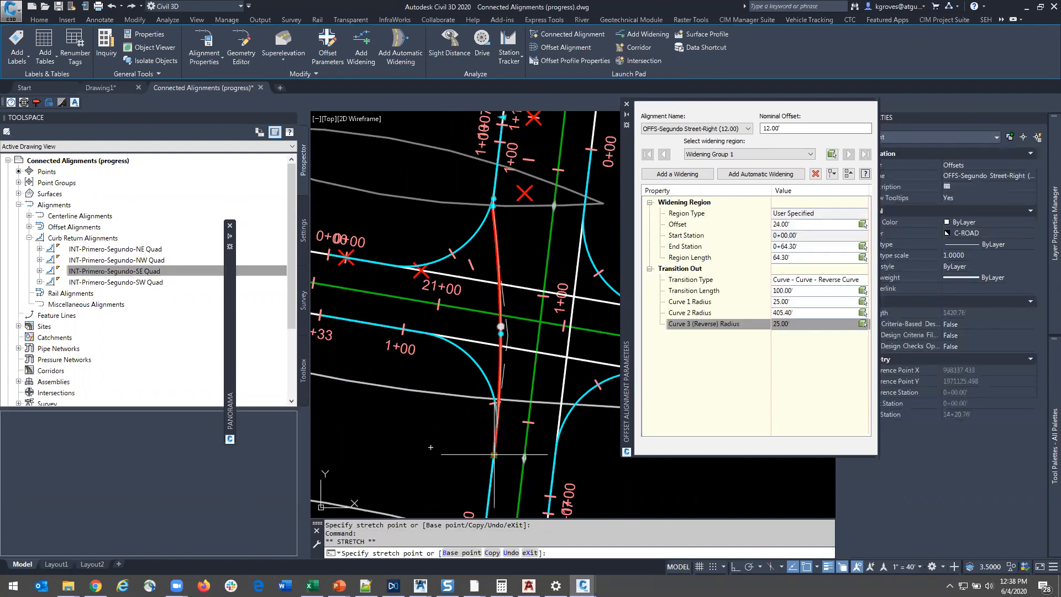
pyautogui.click(506, 428)
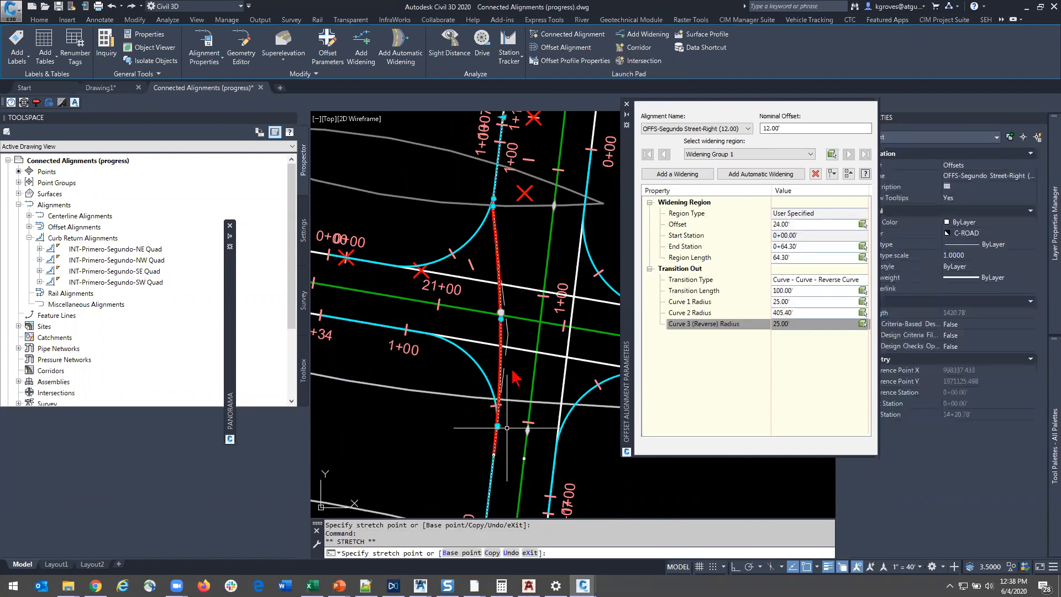
# Stretch the widening's end north along the Segundo Street centerline with object snap off, to about station 0+45
pyautogui.scroll(2, 519, 251)
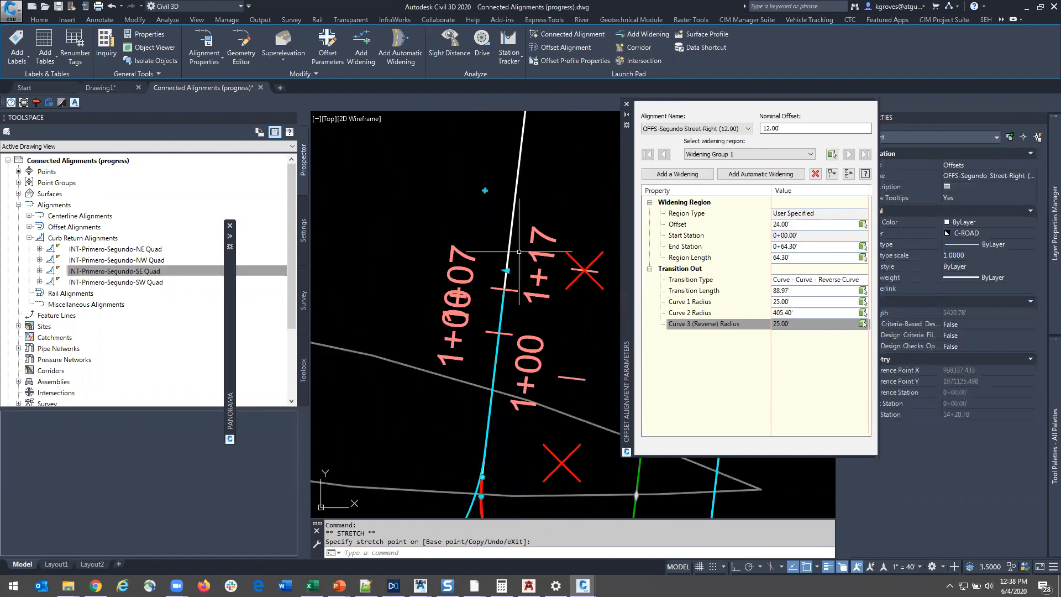
pyautogui.scroll(-2, 510, 431)
pyautogui.moveTo(578, 458); pyautogui.dragTo(541, 433, button='middle')
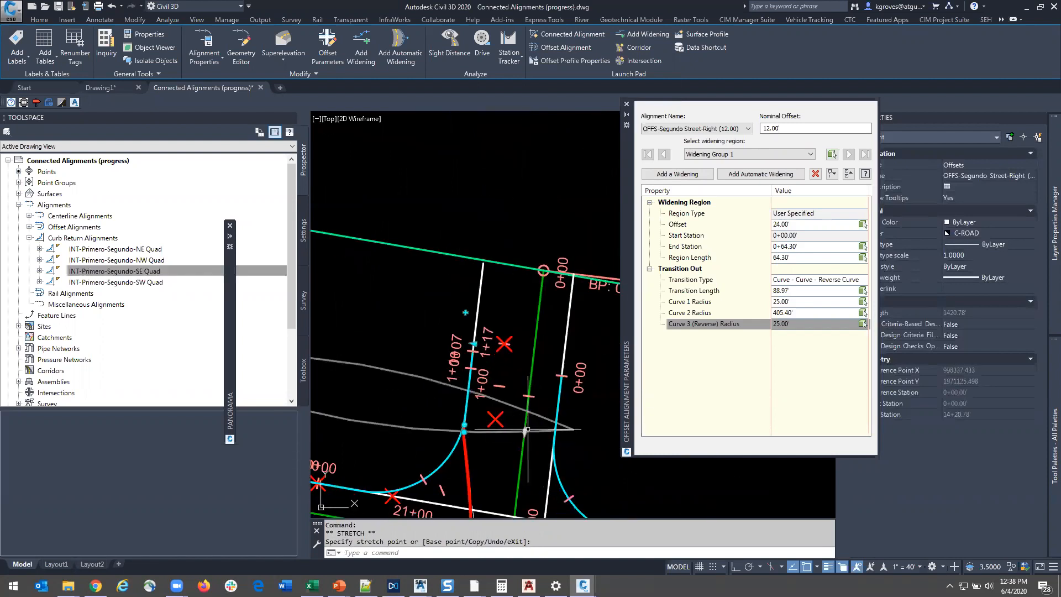
pyautogui.click(525, 429)
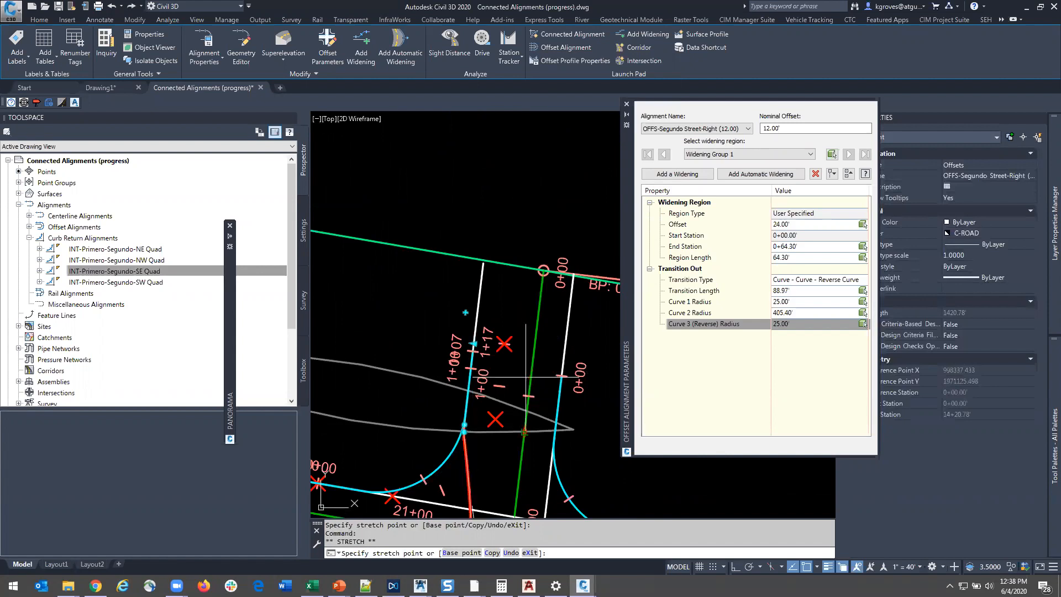
pyautogui.press('F3')
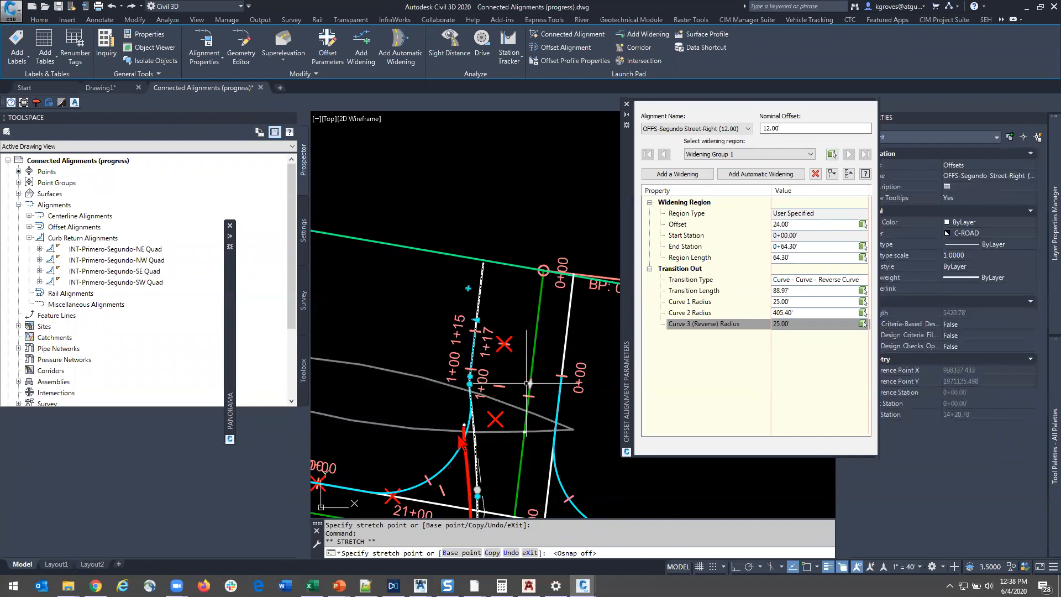
pyautogui.press('Escape')
pyautogui.click(508, 460)
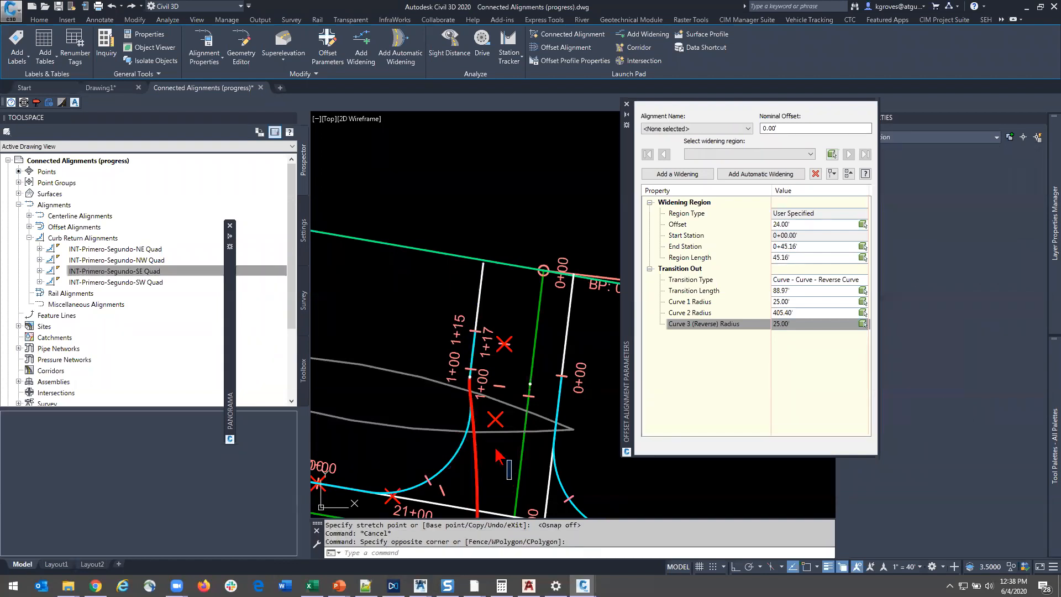
pyautogui.press('Escape')
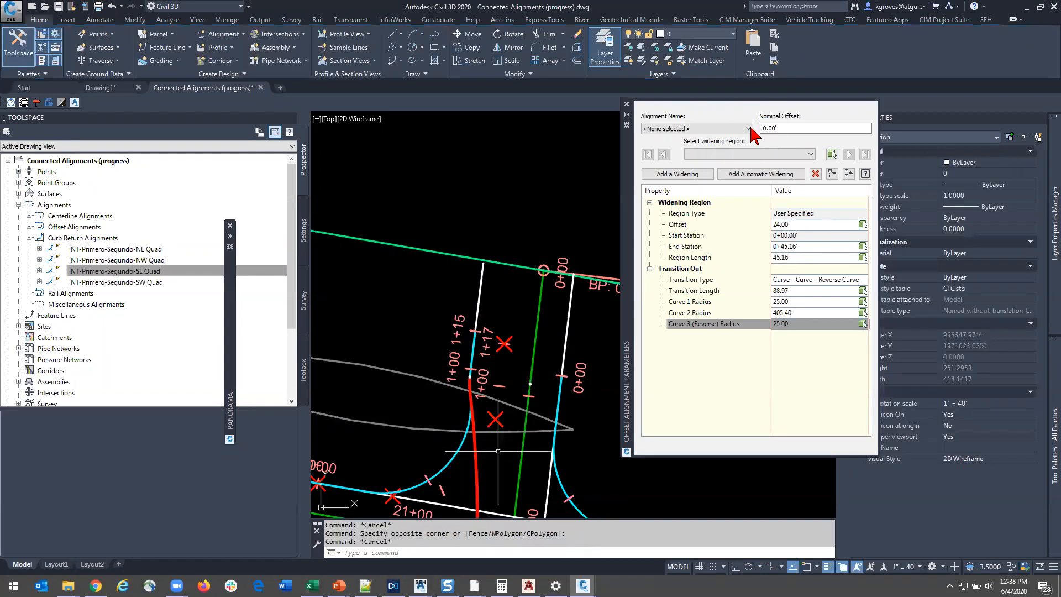
# Close the offset alignment parameters and regenerate the whole drawing
pyautogui.click(627, 103)
pyautogui.click(642, 358)
pyautogui.click(683, 387)
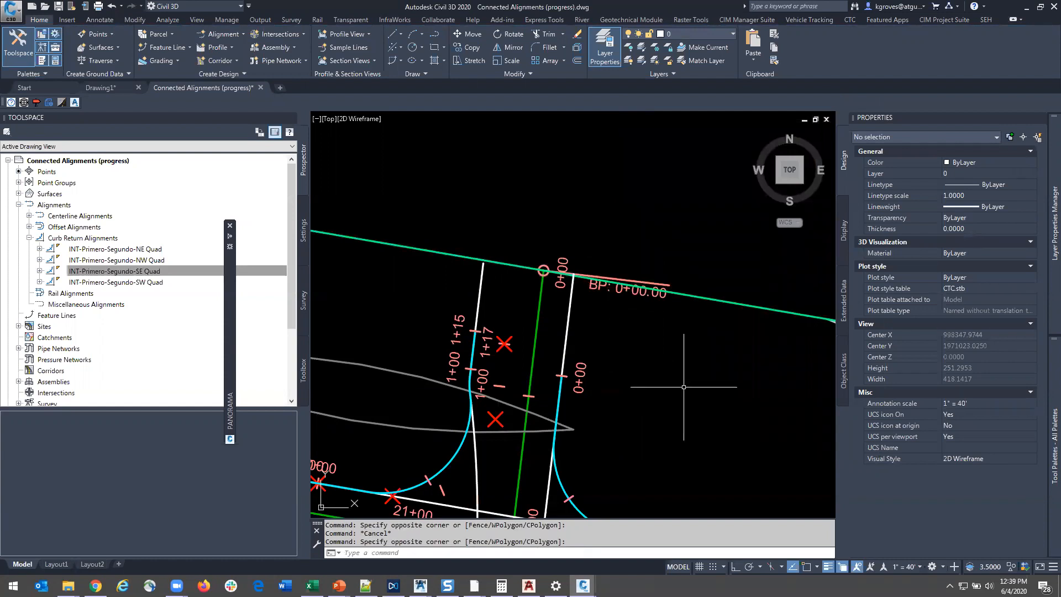
pyautogui.press('Return')
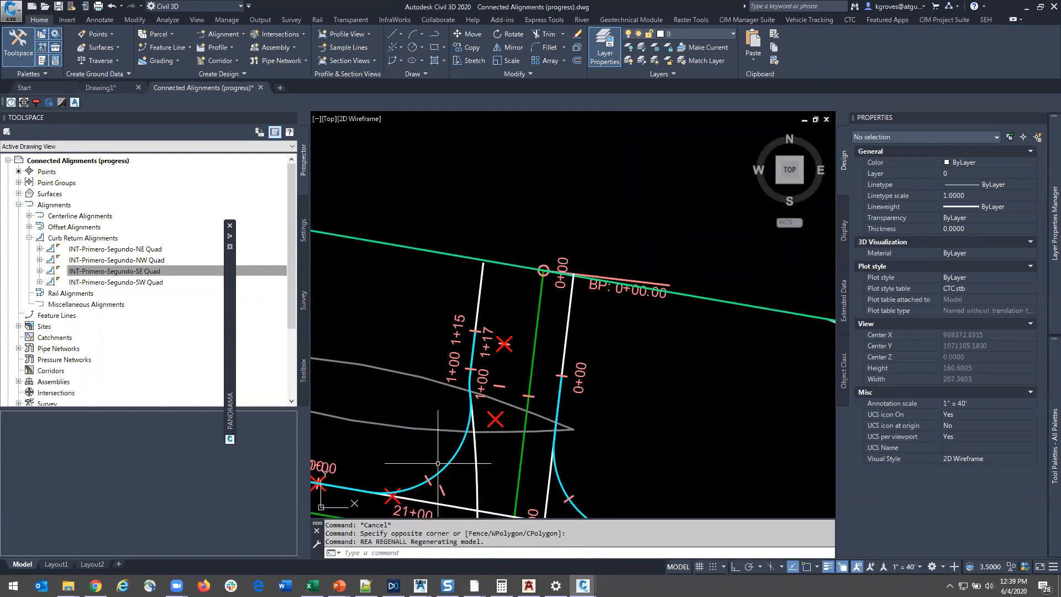
pyautogui.scroll(3, 434, 464)
pyautogui.click(566, 437)
pyautogui.click(474, 390)
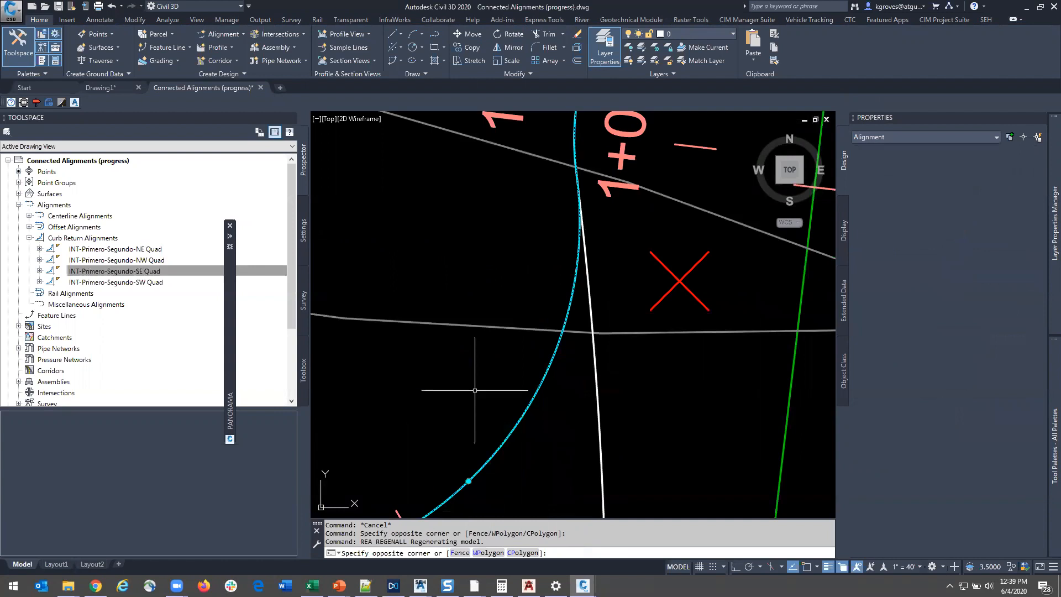
pyautogui.scroll(-2, 484, 387)
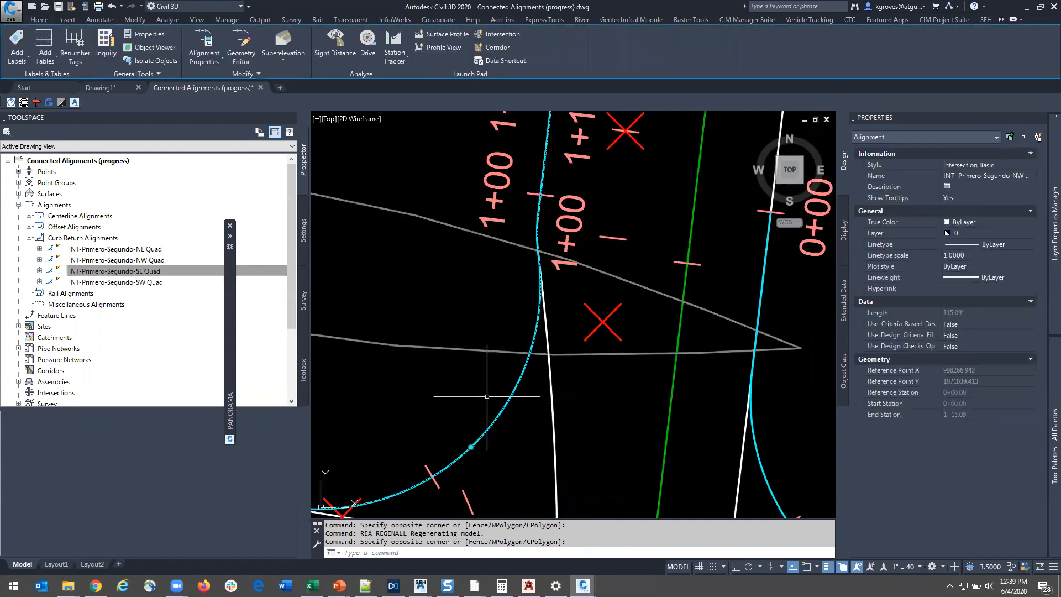
pyautogui.write('pl')
pyautogui.press('Escape')
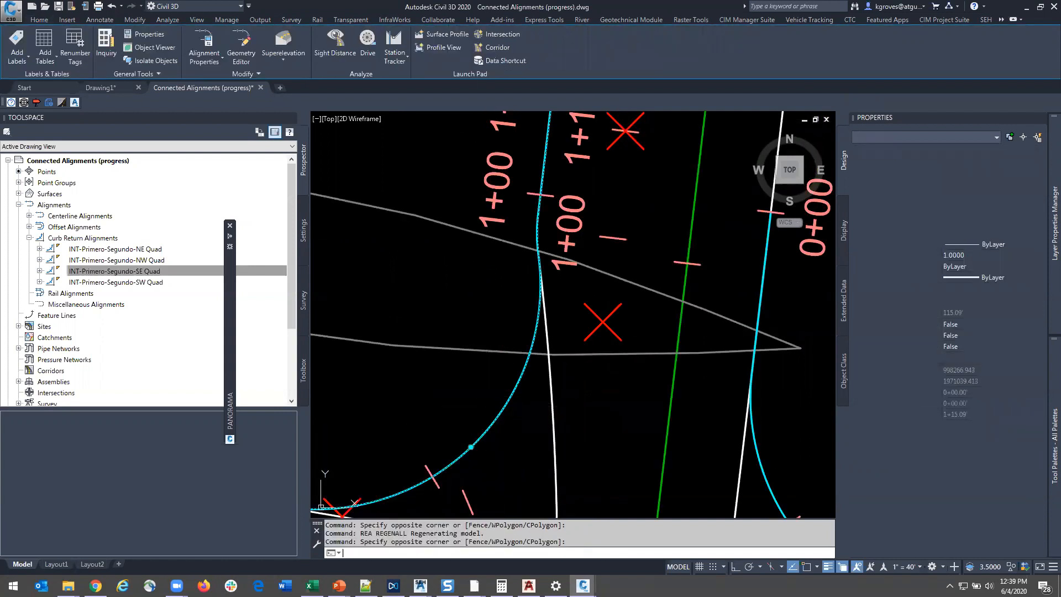
pyautogui.press('Escape')
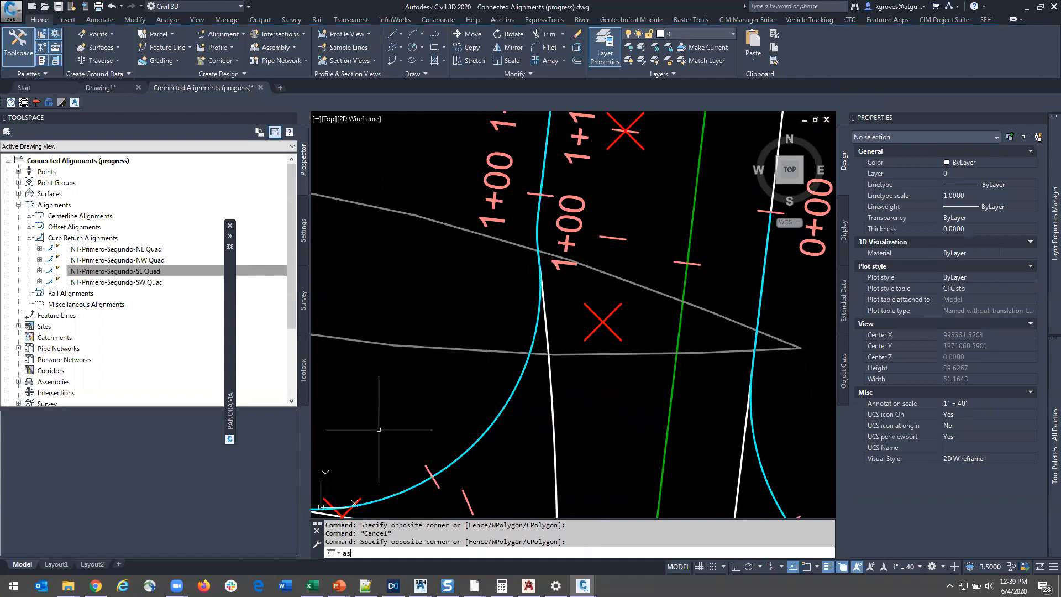
# Draw a polyline through three curb return endpoints in the northwest quadrant, from the Segundo Street side across to the Primero Pass side
pyautogui.write('as')
pyautogui.press('Return')
pyautogui.keyDown('shift'); pyautogui.rightClick(391, 426); pyautogui.keyUp('shift')
pyautogui.click(440, 236)
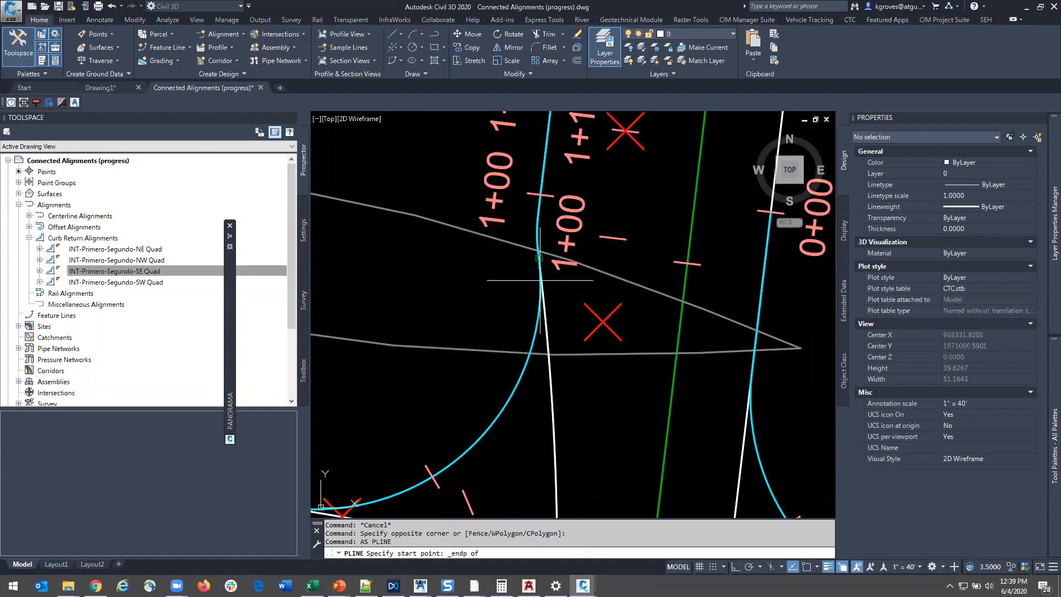
pyautogui.click(537, 220)
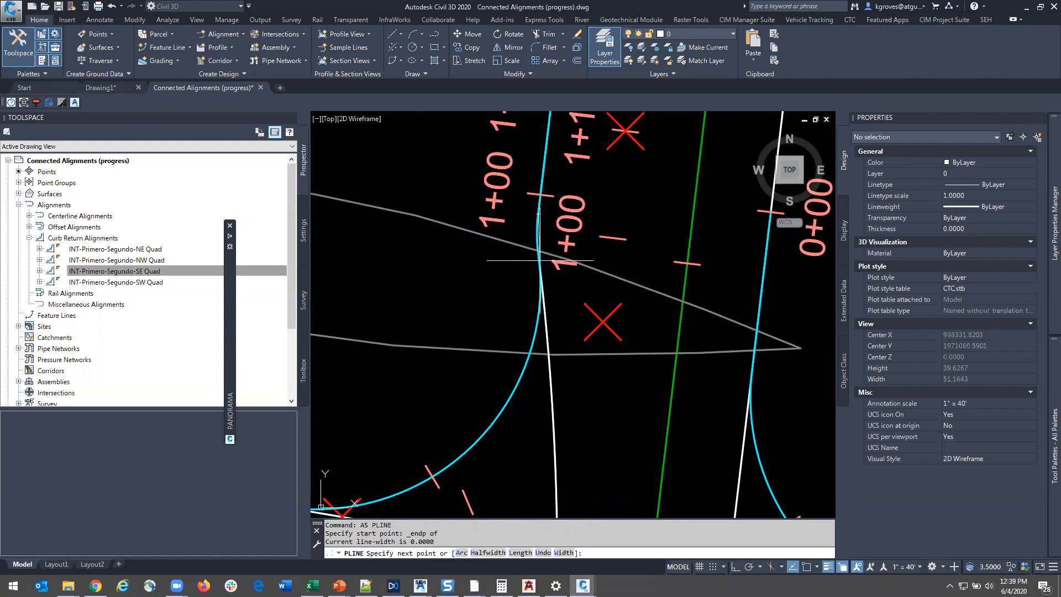
pyautogui.keyDown('shift'); pyautogui.rightClick(510, 276); pyautogui.keyUp('shift')
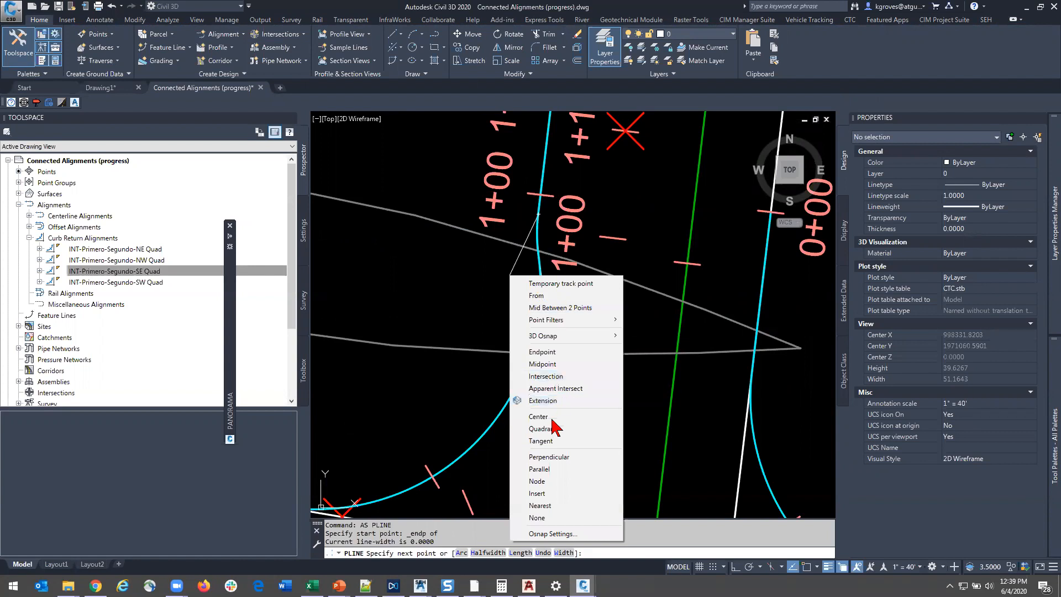
pyautogui.click(541, 351)
pyautogui.click(538, 258)
pyautogui.moveTo(415, 415); pyautogui.dragTo(615, 298, button='middle')
pyautogui.keyDown('shift'); pyautogui.rightClick(498, 355); pyautogui.keyUp('shift')
pyautogui.click(557, 167)
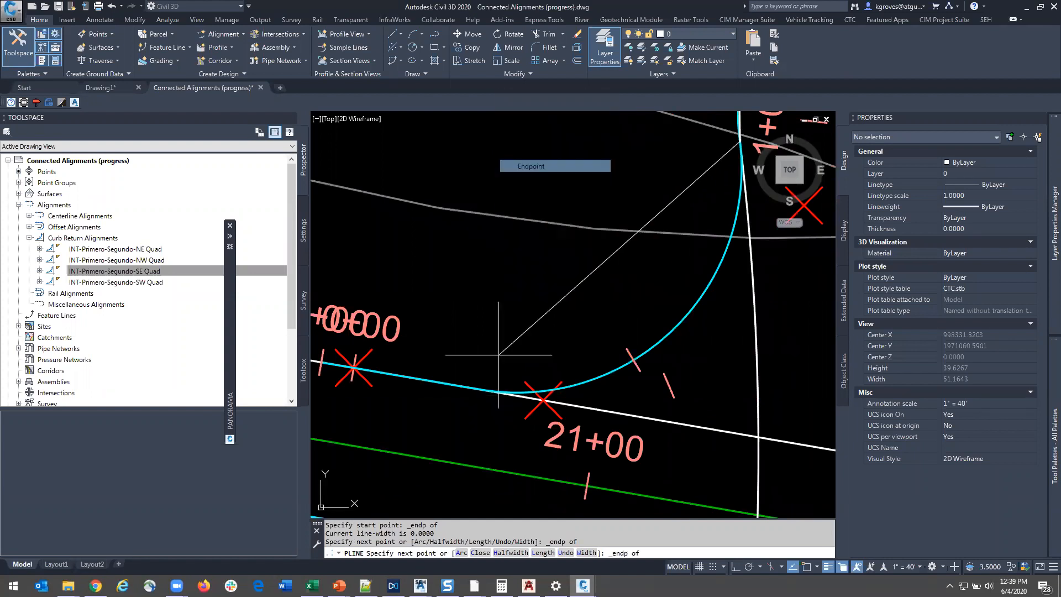
pyautogui.click(482, 387)
pyautogui.press('Escape')
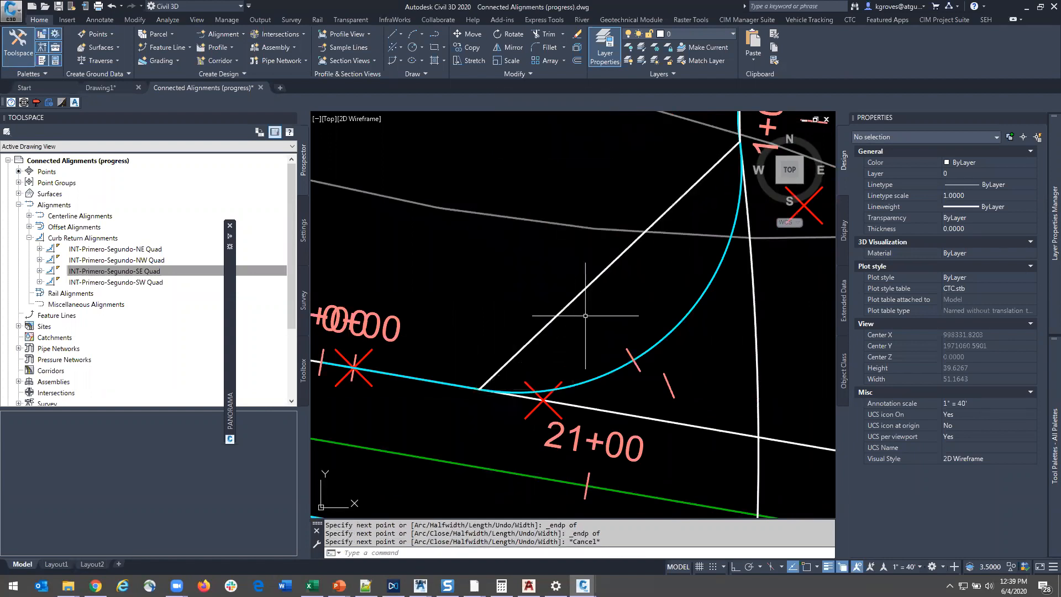
# Examine the updated curb returns and offsets around the Primero–Segundo intersection
pyautogui.scroll(-6, 524, 372)
pyautogui.moveTo(524, 373); pyautogui.dragTo(543, 319, button='middle')
pyautogui.click(538, 342)
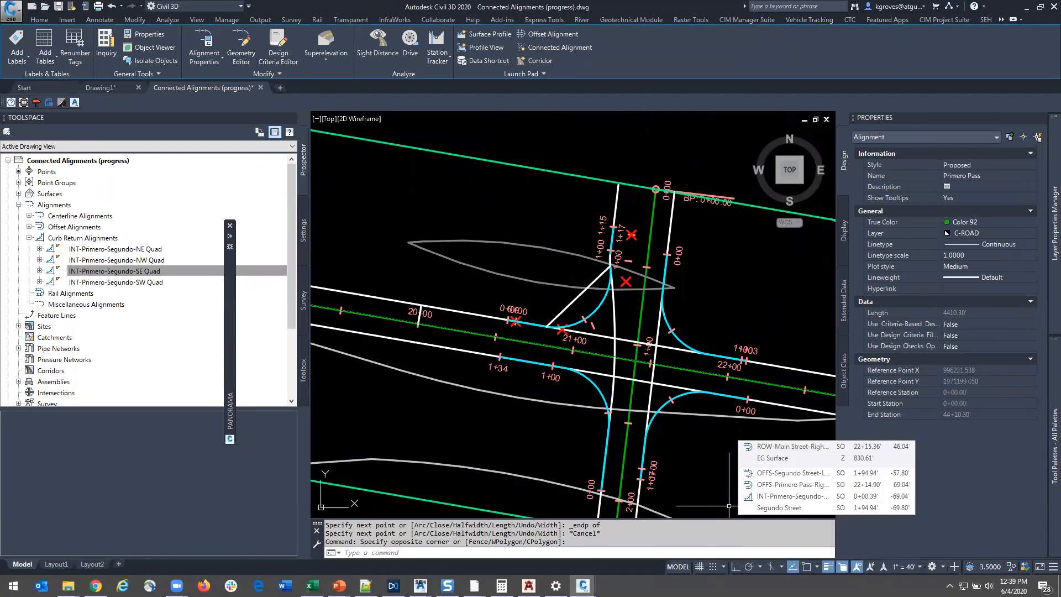
pyautogui.press('Escape')
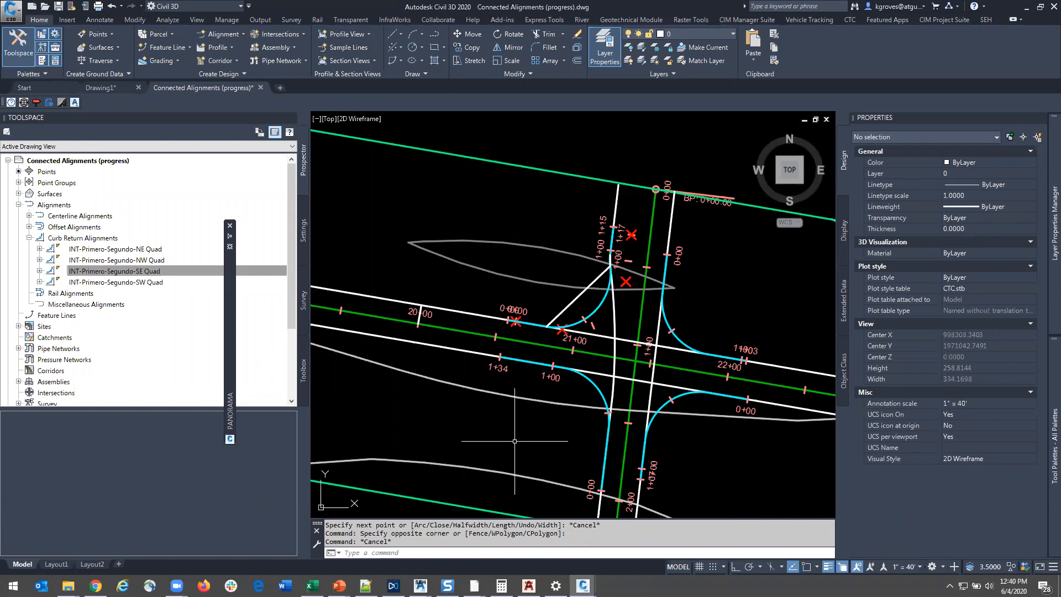
pyautogui.scroll(-4, 514, 441)
pyautogui.moveTo(617, 465); pyautogui.dragTo(537, 423, button='middle')
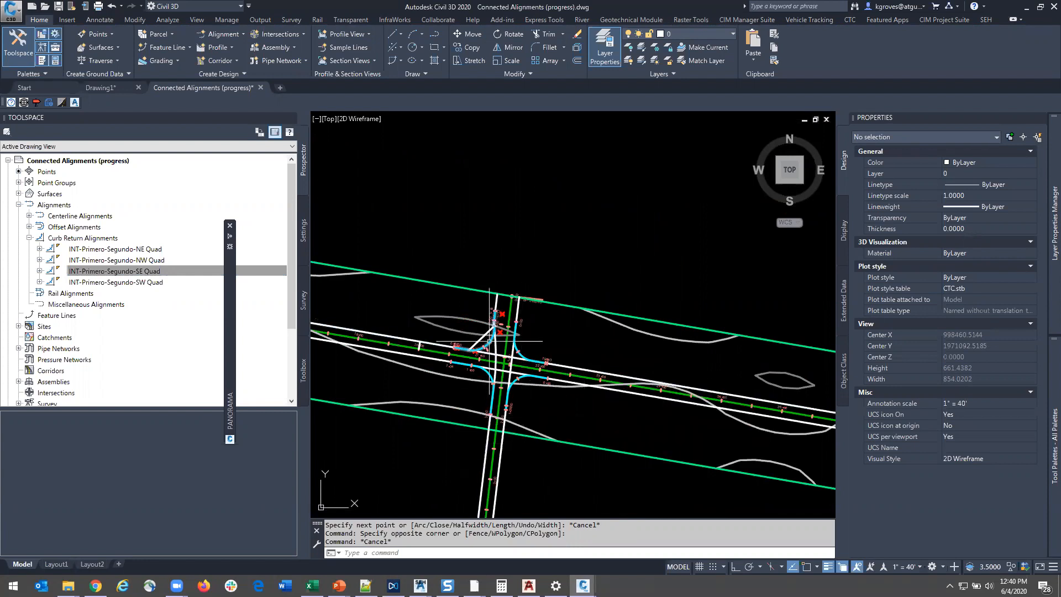
pyautogui.scroll(4, 493, 347)
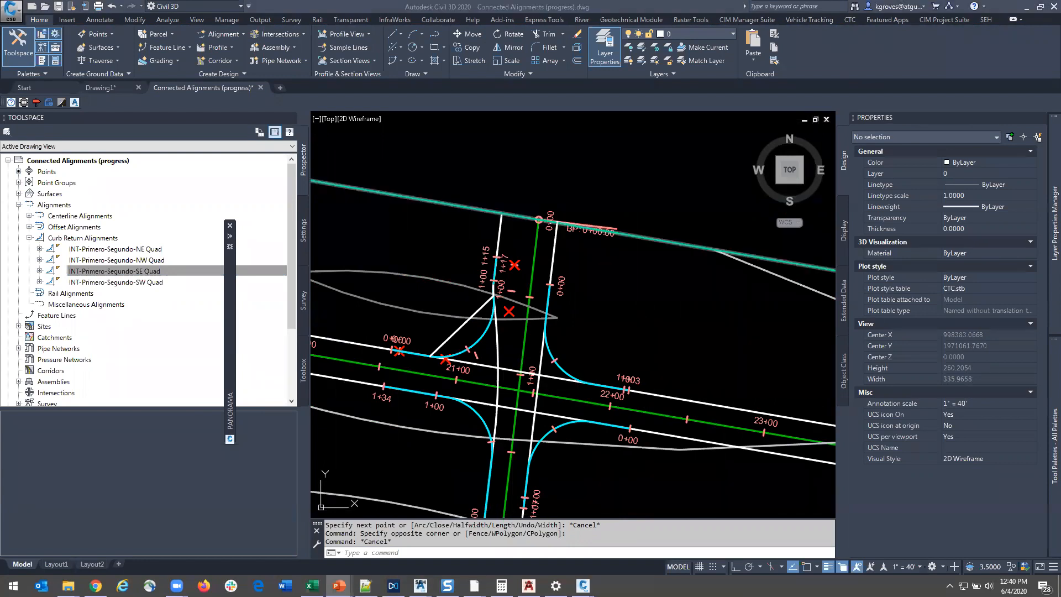
pyautogui.click(612, 333)
pyautogui.press('Escape')
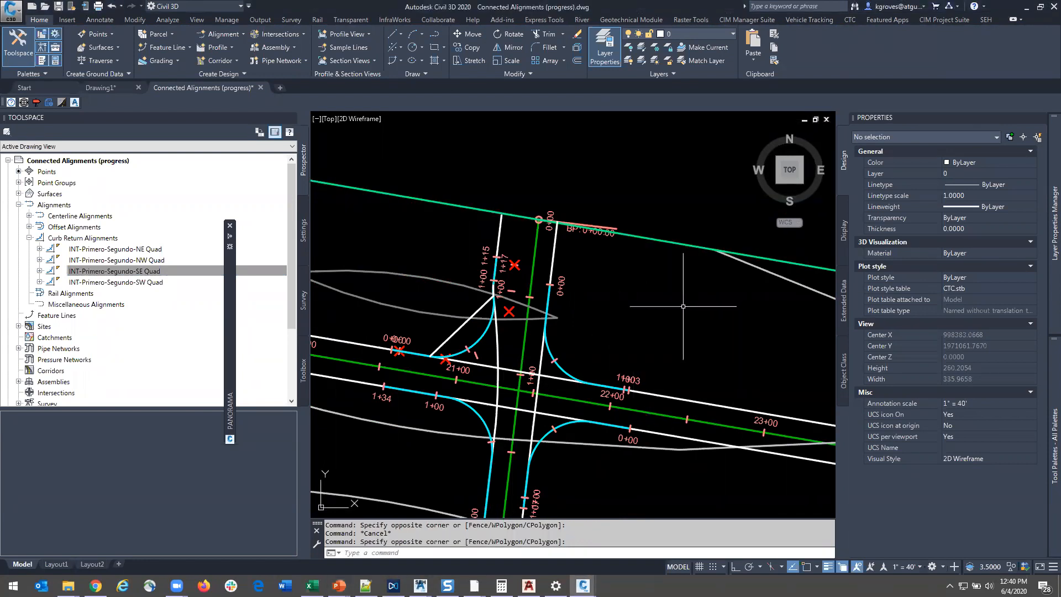
# Switch to the running PowerPoint slide show of the connected alignments presentation
pyautogui.hotkey('alt', 'Tab')
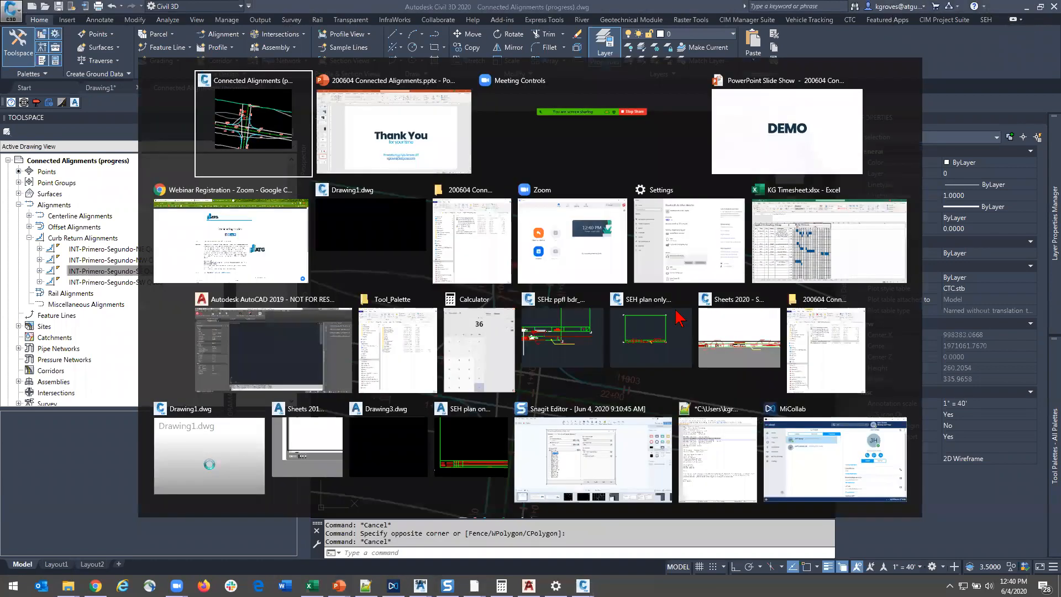
pyautogui.click(765, 161)
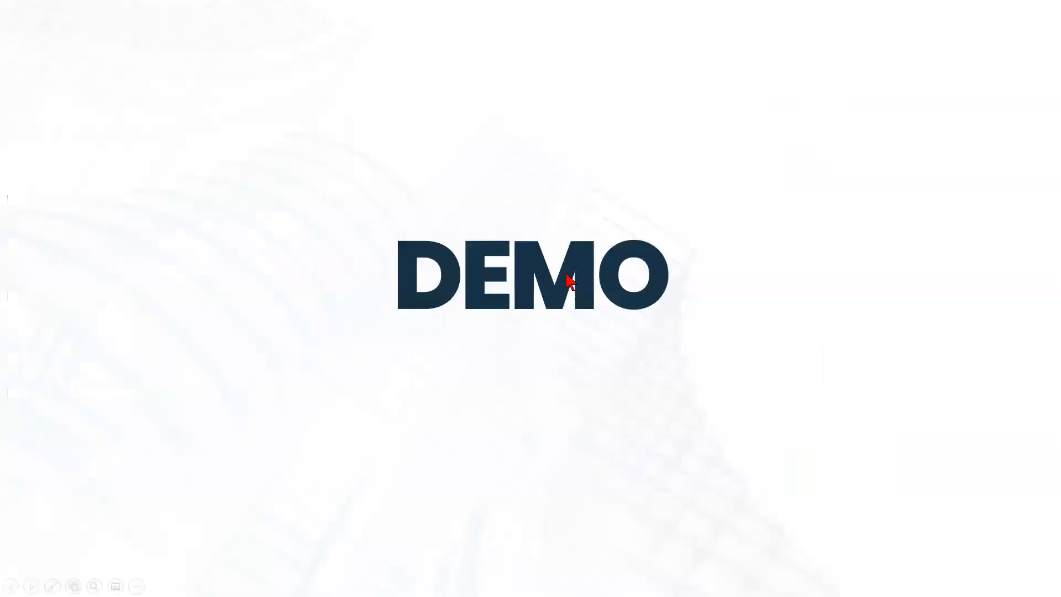